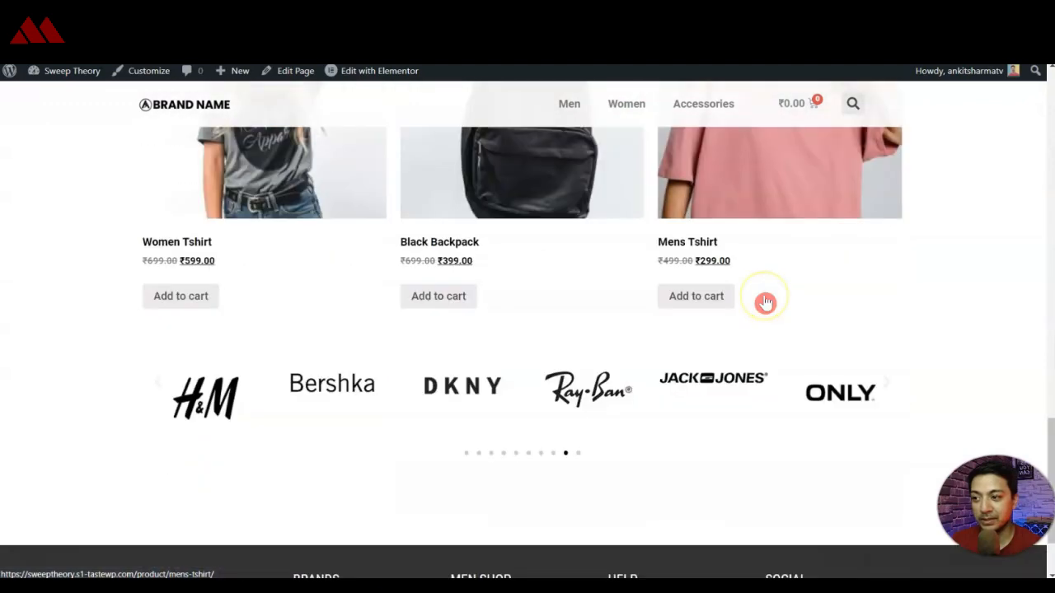
- Check the demo store's header by opening and closing the shopping cart, and try its search
scroll(765, 303, "up", 20)
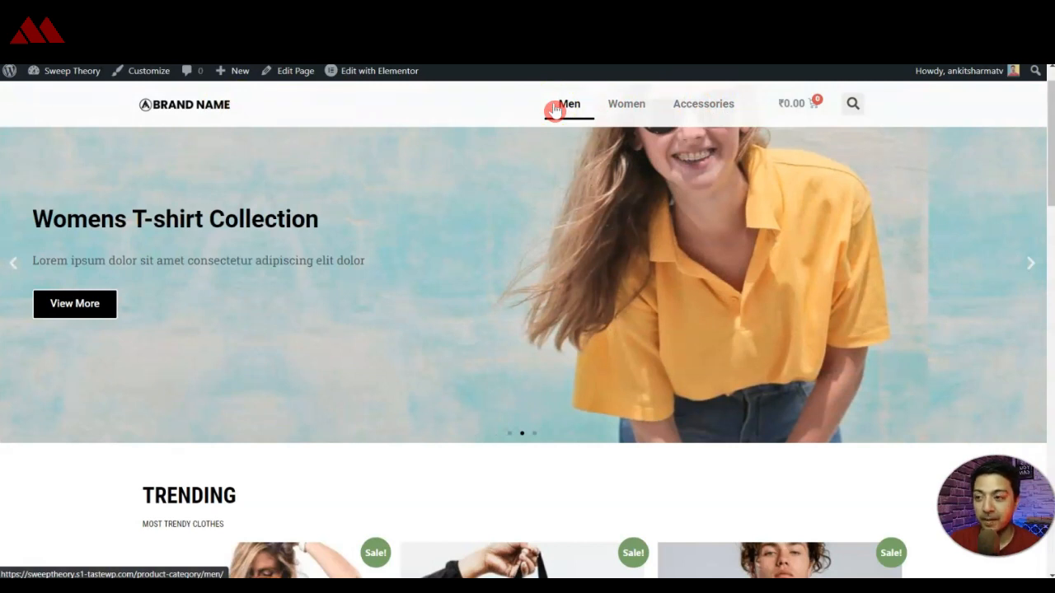
left_click(812, 115)
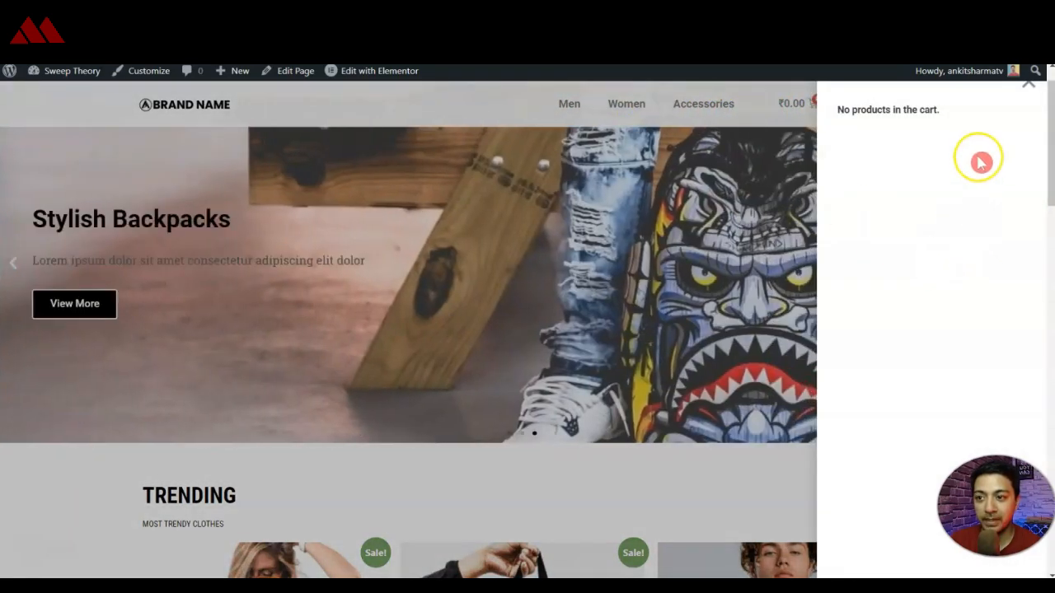
left_click(1027, 92)
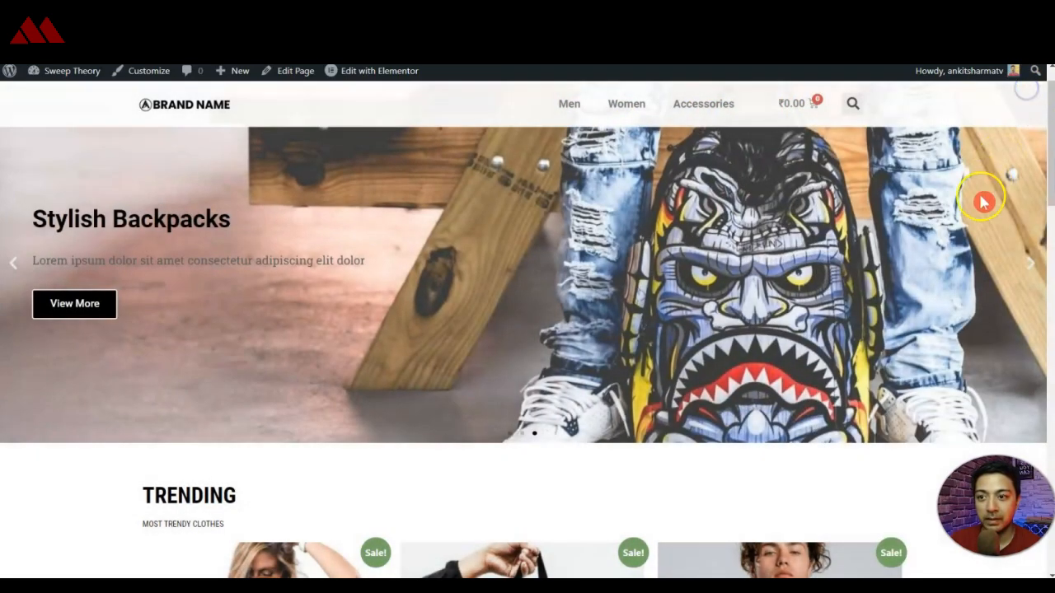
left_click(856, 106)
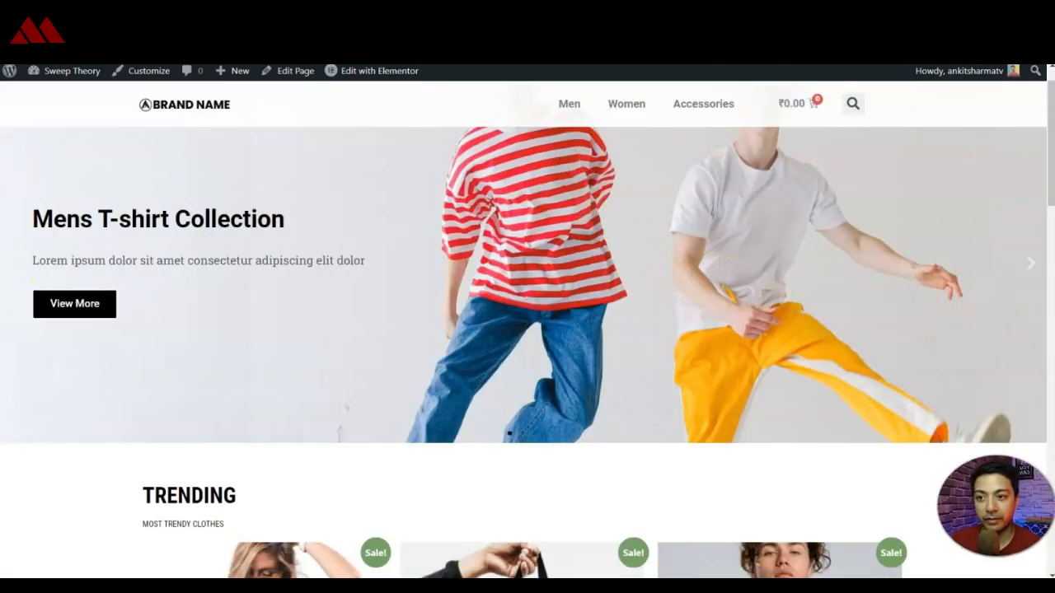
- Look over the top of the home page and advance through the hero slider's slides
scroll(1020, 157, "down", 8)
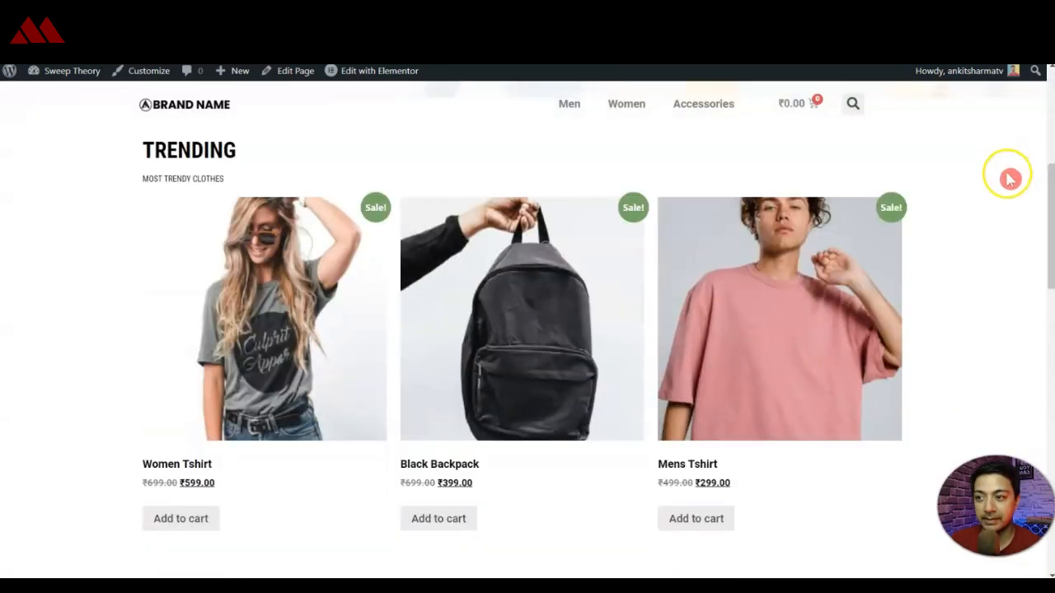
scroll(1002, 190, "up", 5)
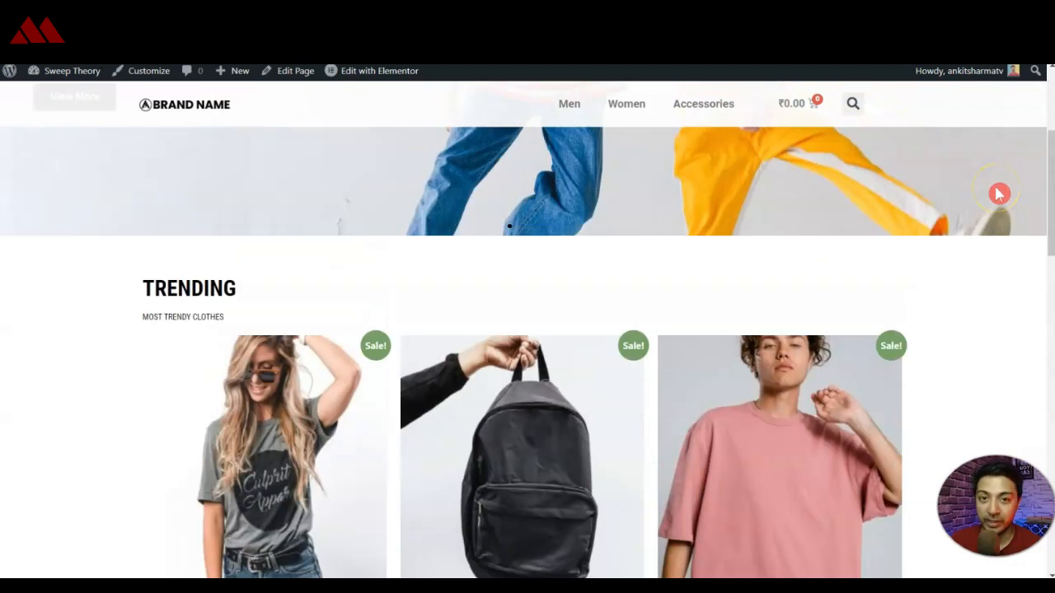
scroll(999, 194, "up", 3)
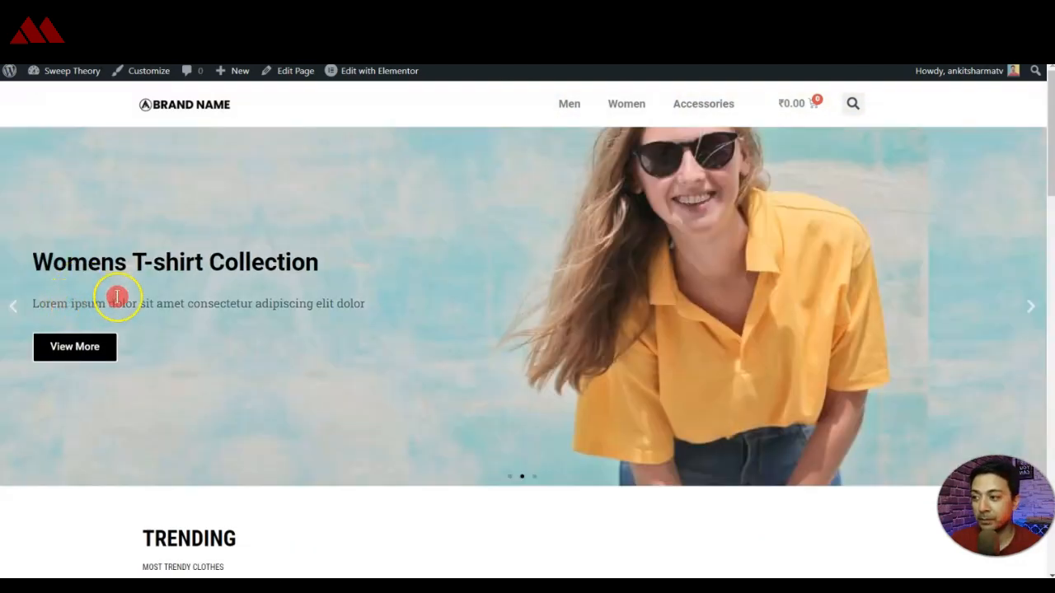
left_click(1034, 307)
left_click(1033, 308)
left_click(1033, 307)
left_click(1033, 307)
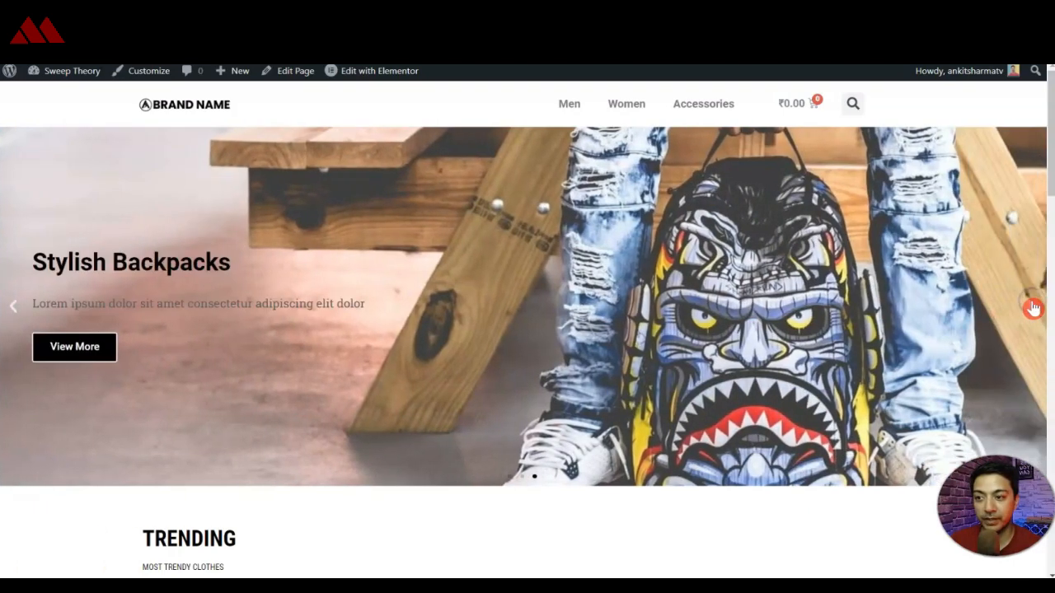
- Examine the home page's Trending products, category tiles, November Sale banner and Best Sellers section
scroll(787, 286, "down", 4)
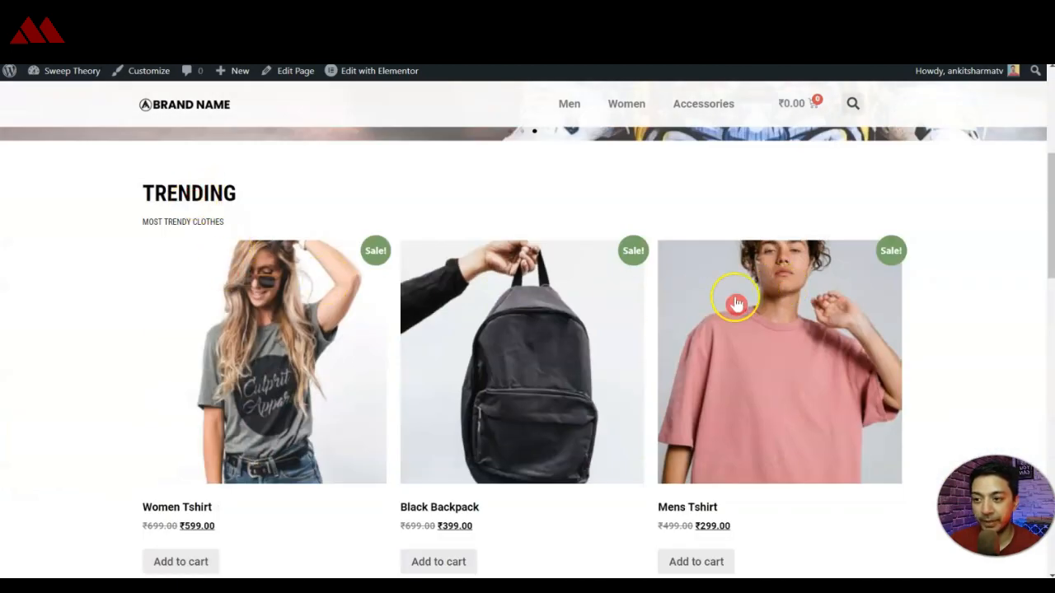
scroll(297, 338, "down", 2)
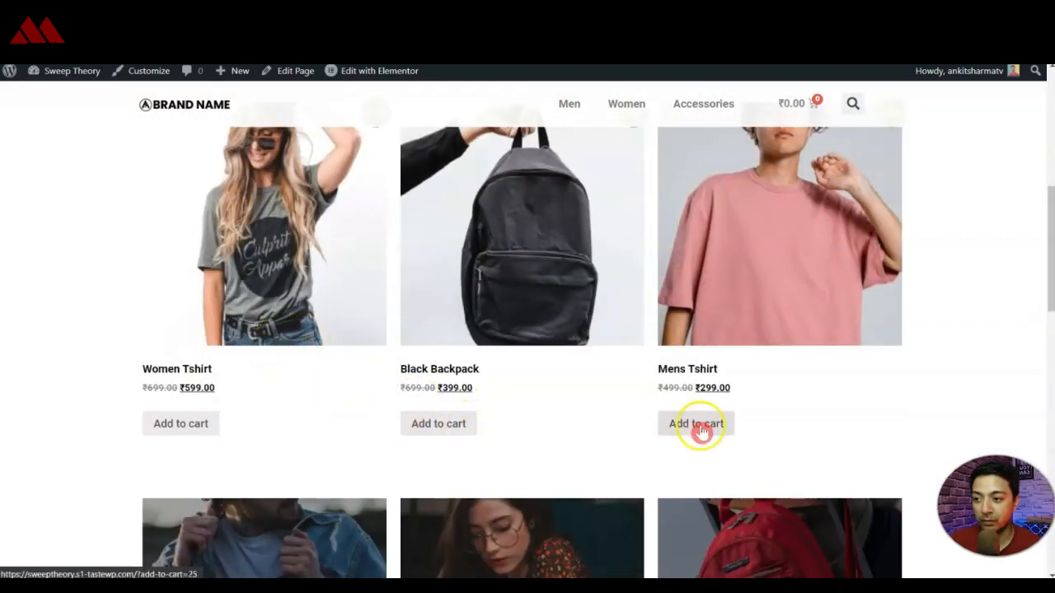
scroll(827, 288, "down", 5)
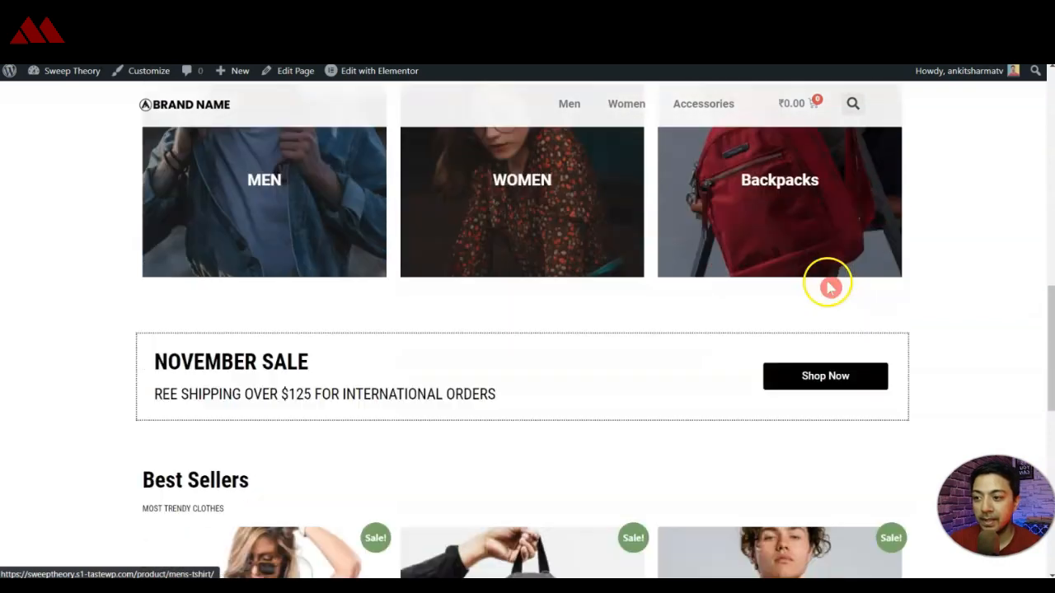
scroll(827, 288, "up", 1)
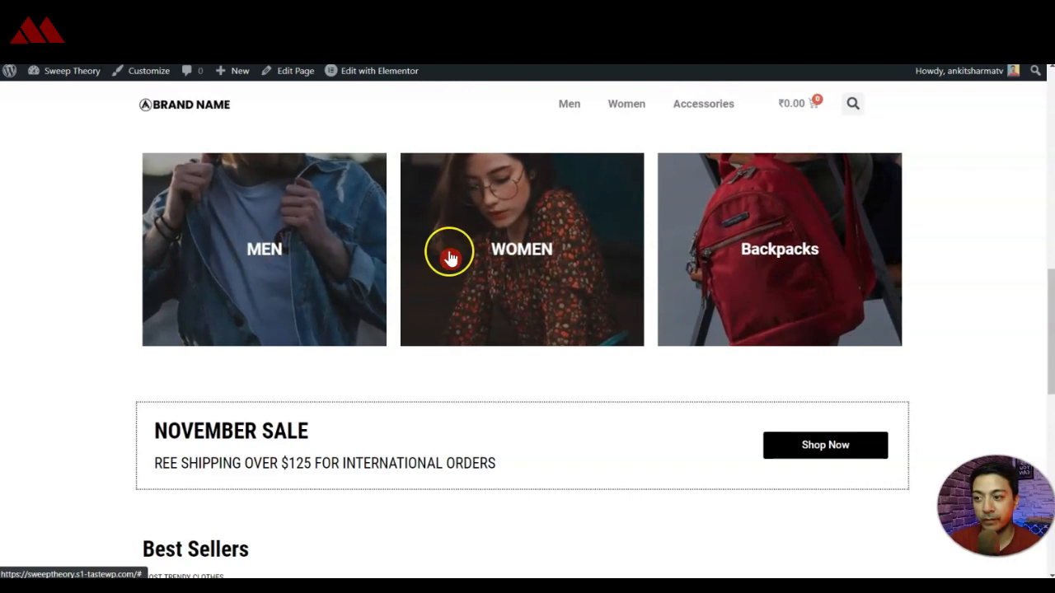
scroll(806, 260, "down", 2)
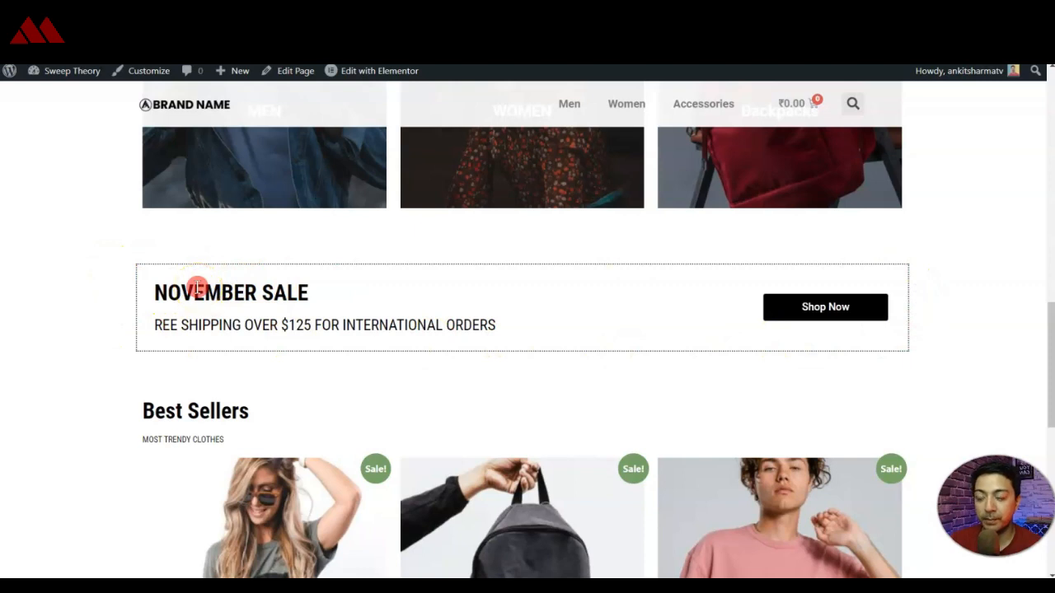
scroll(197, 289, "down", 3)
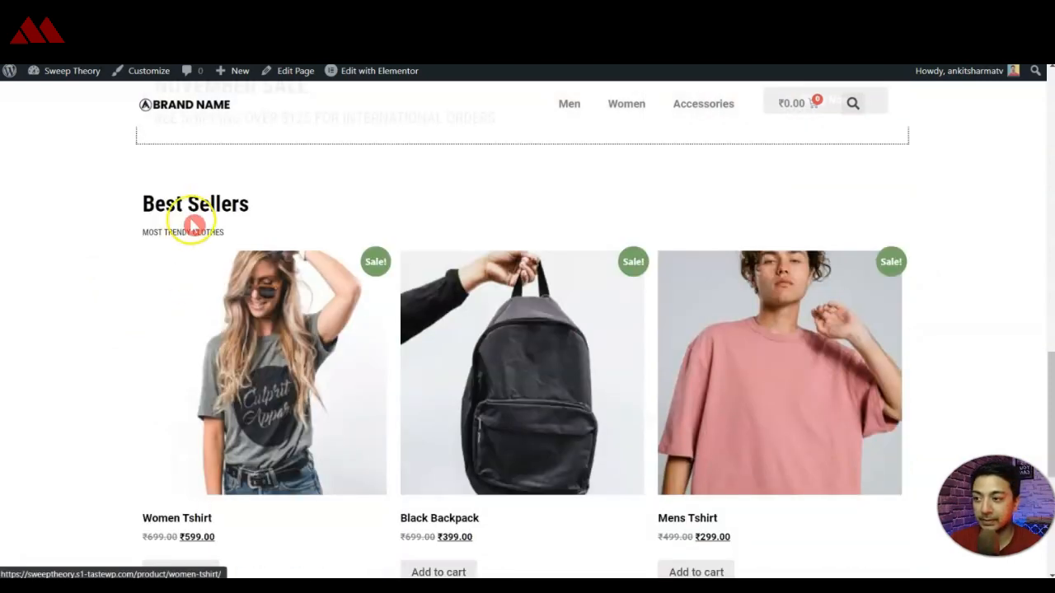
scroll(200, 224, "down", 1)
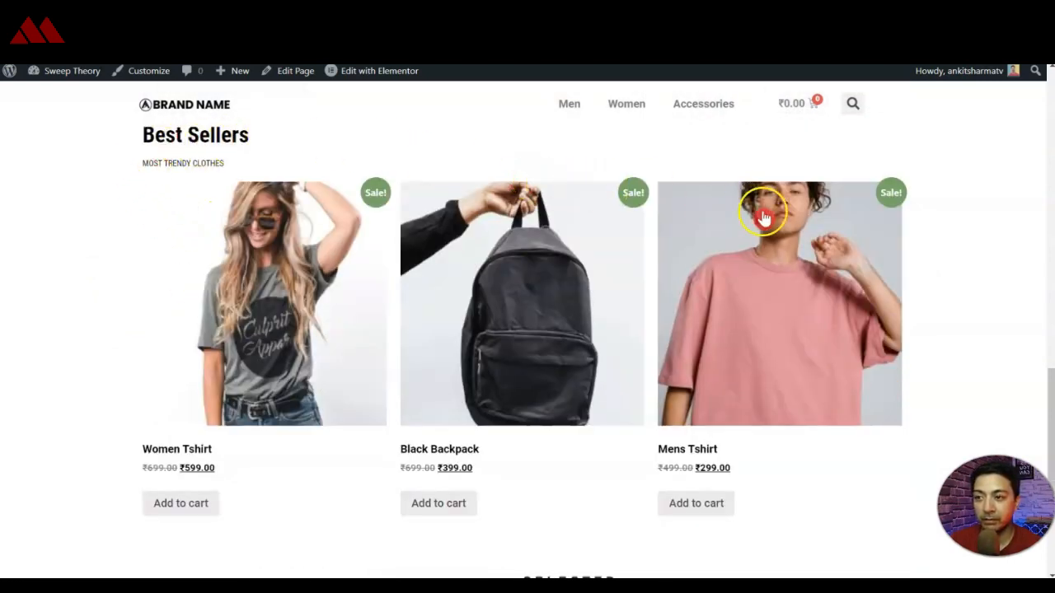
scroll(306, 309, "down", 4)
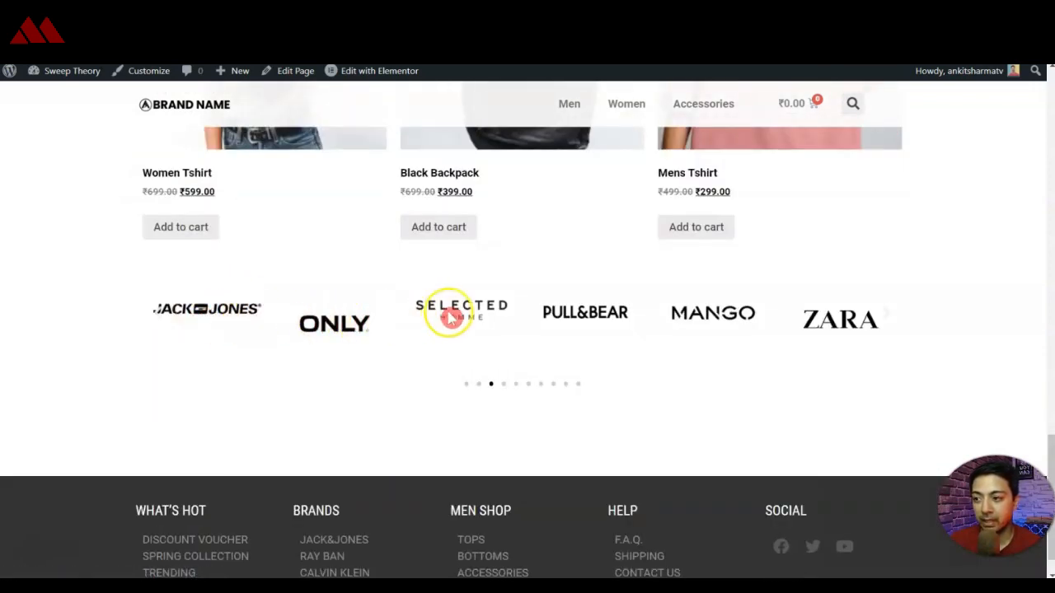
- Swipe through the brand logo carousel above the home page footer
left_click_drag(651, 323, 244, 318)
left_click_drag(805, 313, 404, 337)
left_click_drag(785, 316, 429, 328)
left_click_drag(735, 321, 405, 338)
scroll(373, 344, "down", 1)
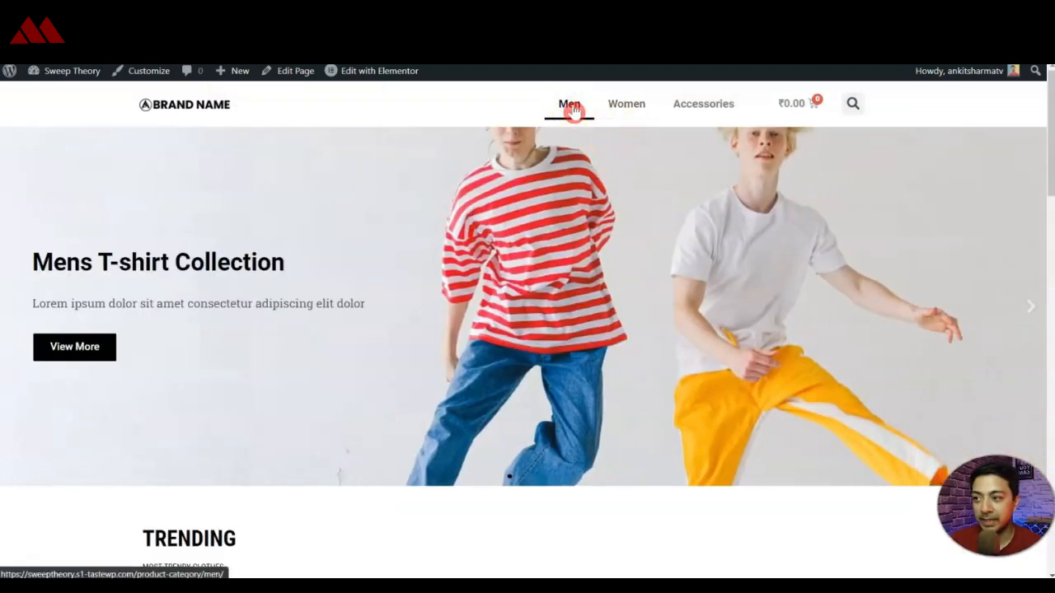
- Open the Men category page and look through its product listing
left_click(575, 110)
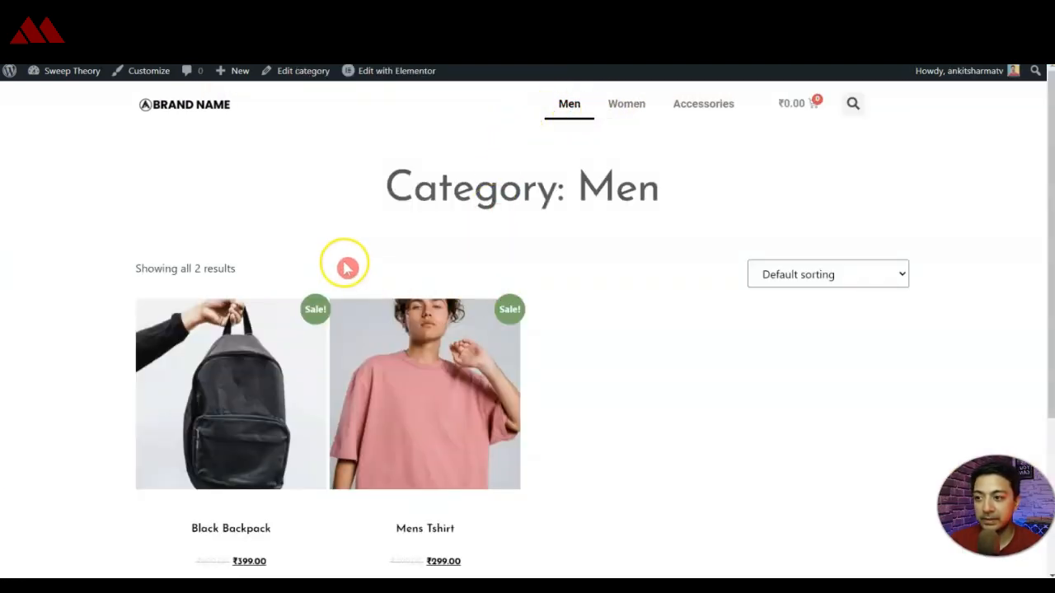
scroll(344, 266, "down", 3)
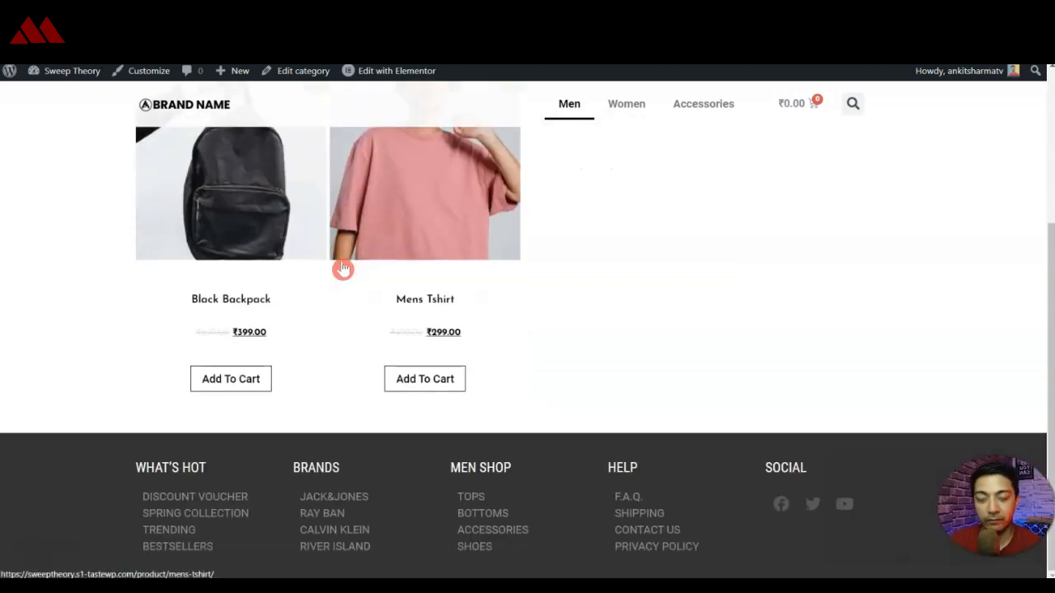
scroll(703, 353, "up", 3)
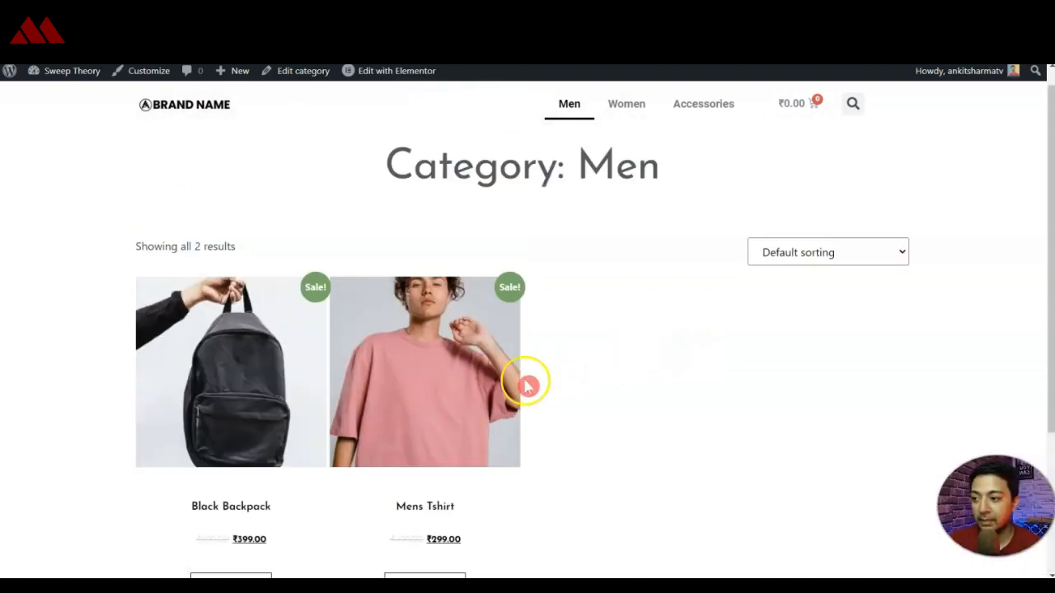
- Open the Black Backpack product page and review its price, add-to-cart area and description
left_click(211, 365)
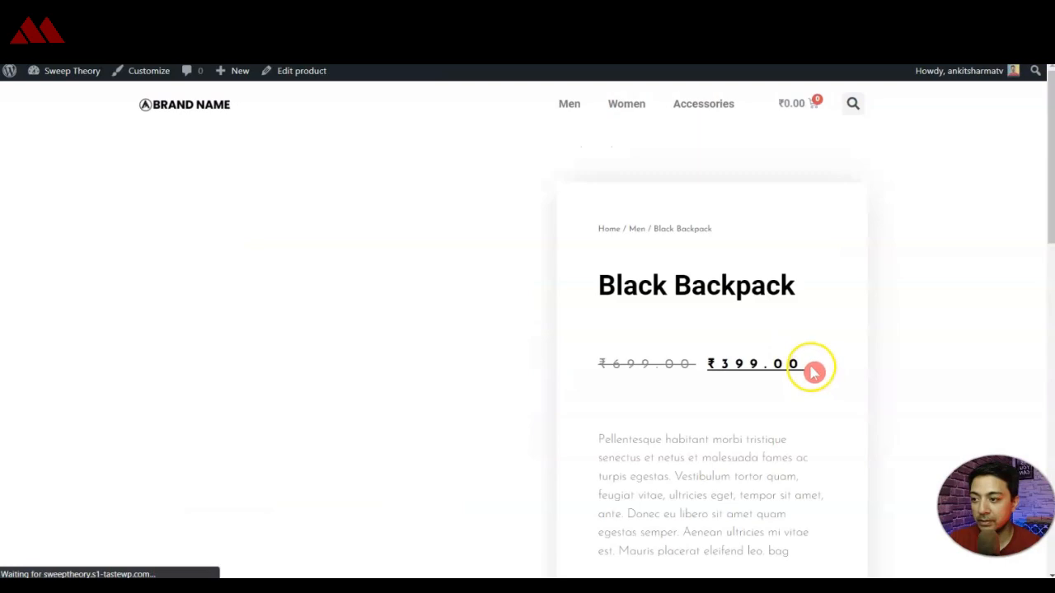
scroll(795, 362, "down", 3)
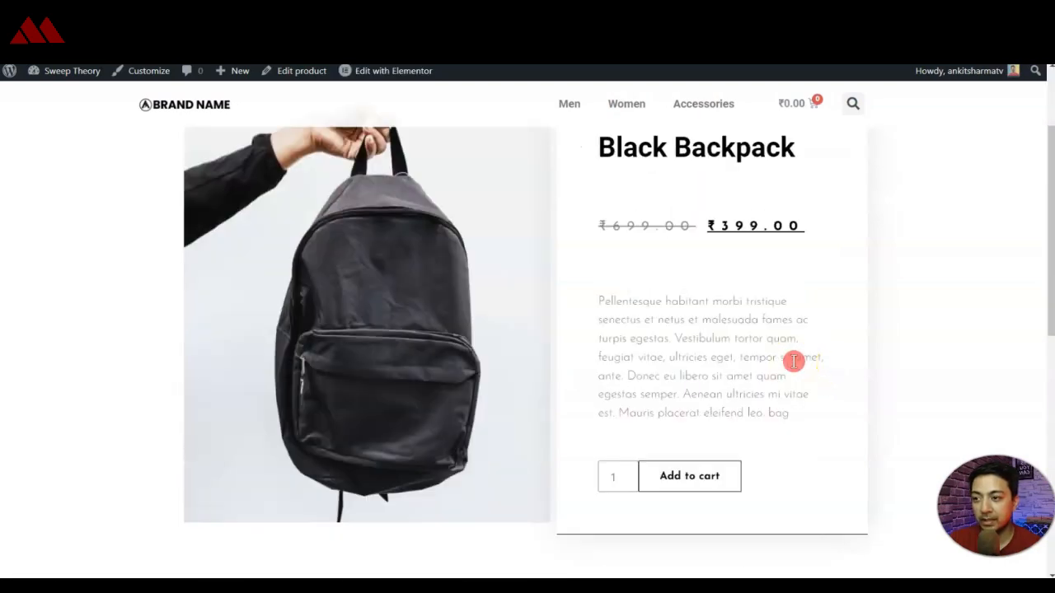
scroll(794, 361, "up", 3)
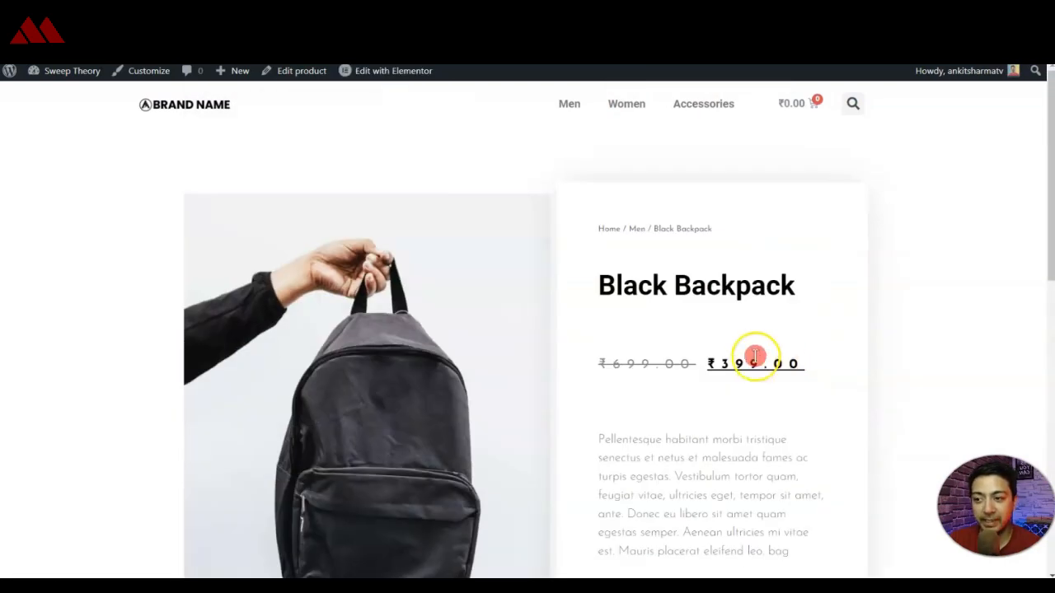
scroll(656, 360, "down", 5)
scroll(657, 362, "down", 3)
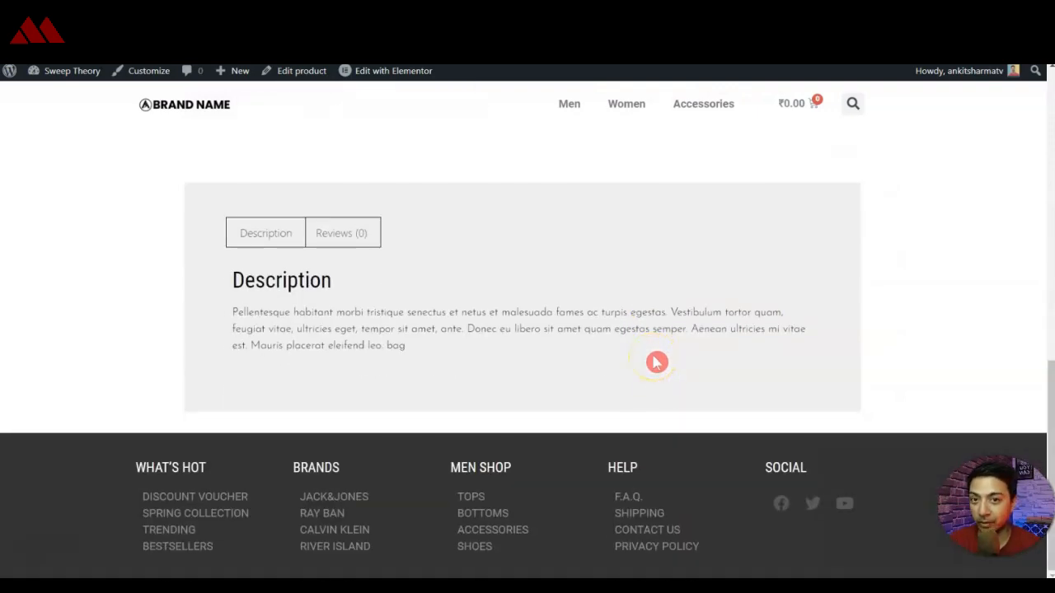
scroll(657, 363, "up", 3)
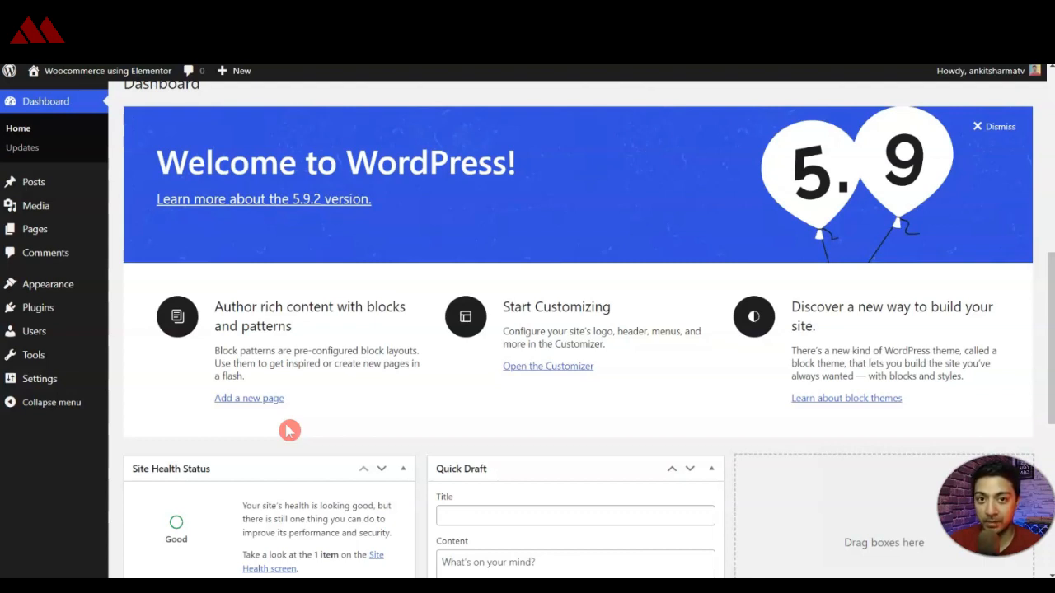
- Add the Hello Elementor theme to the WordPress site and activate it
mouse_move(47, 281)
left_click(151, 287)
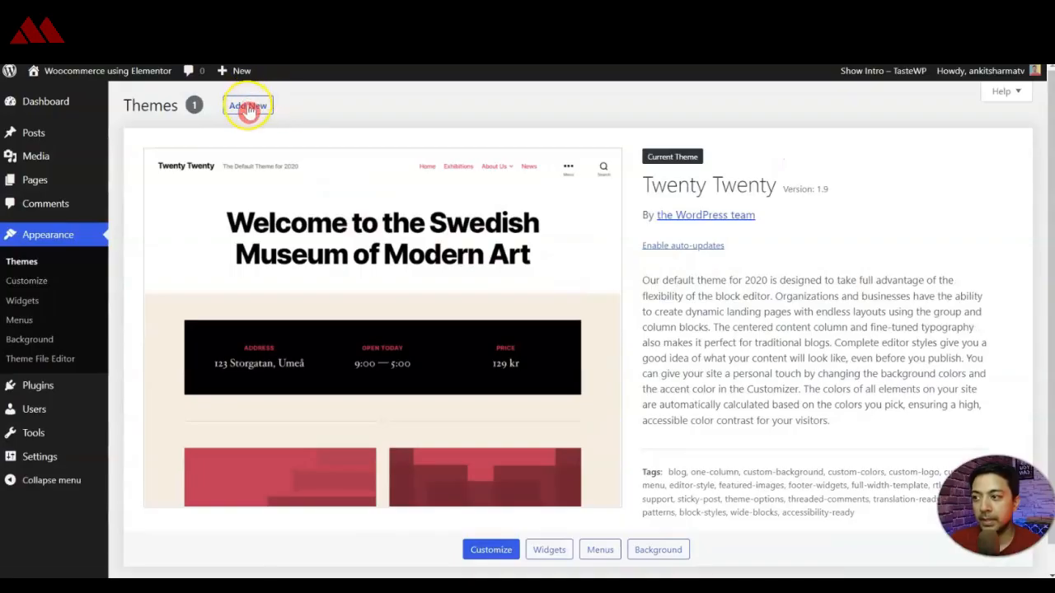
left_click(244, 109)
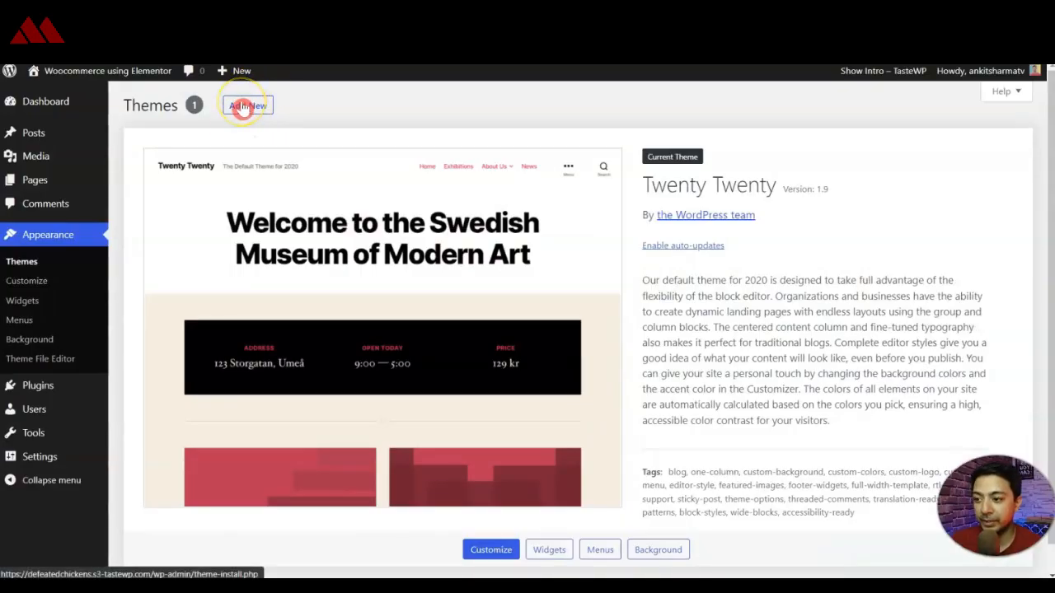
scroll(697, 157, "down", 3)
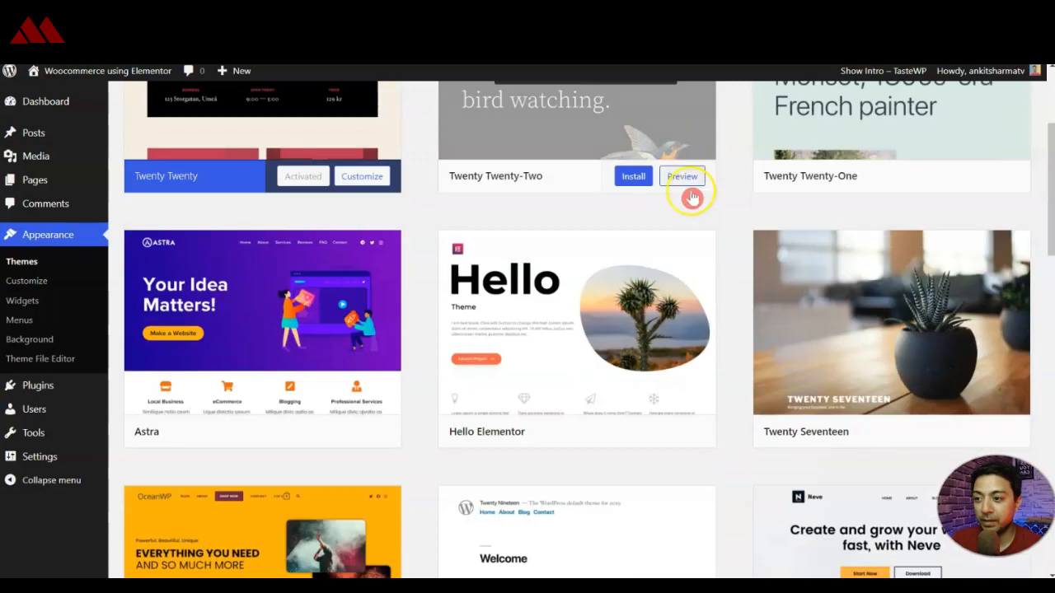
mouse_move(487, 321)
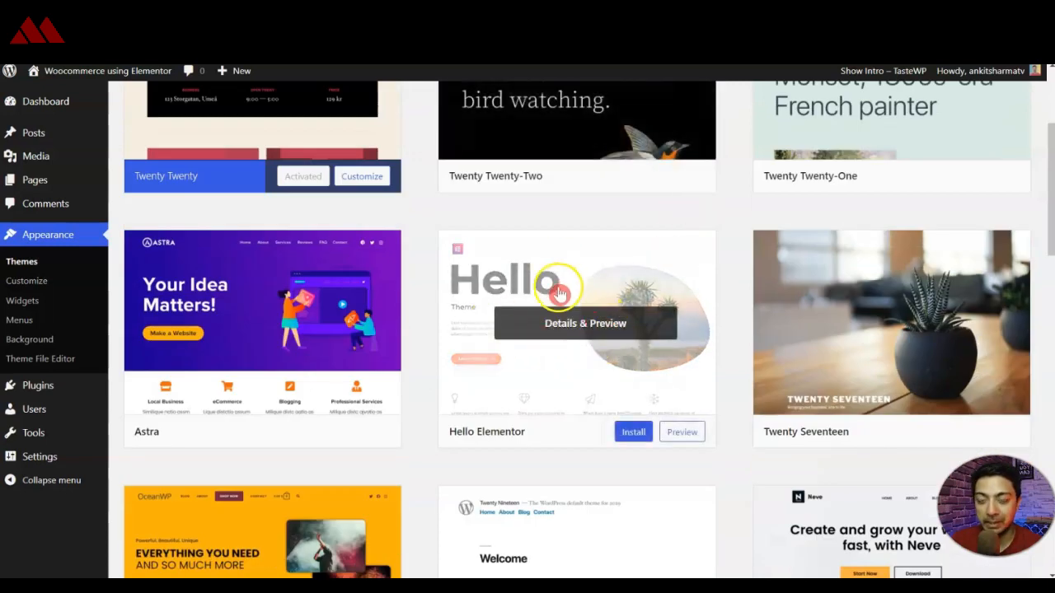
left_click(626, 432)
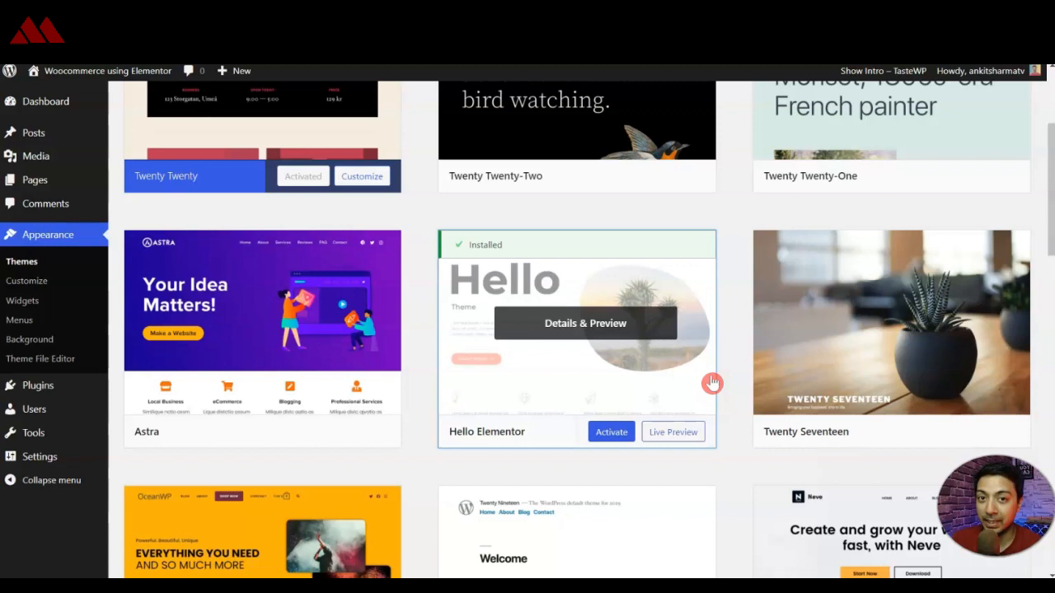
left_click(606, 435)
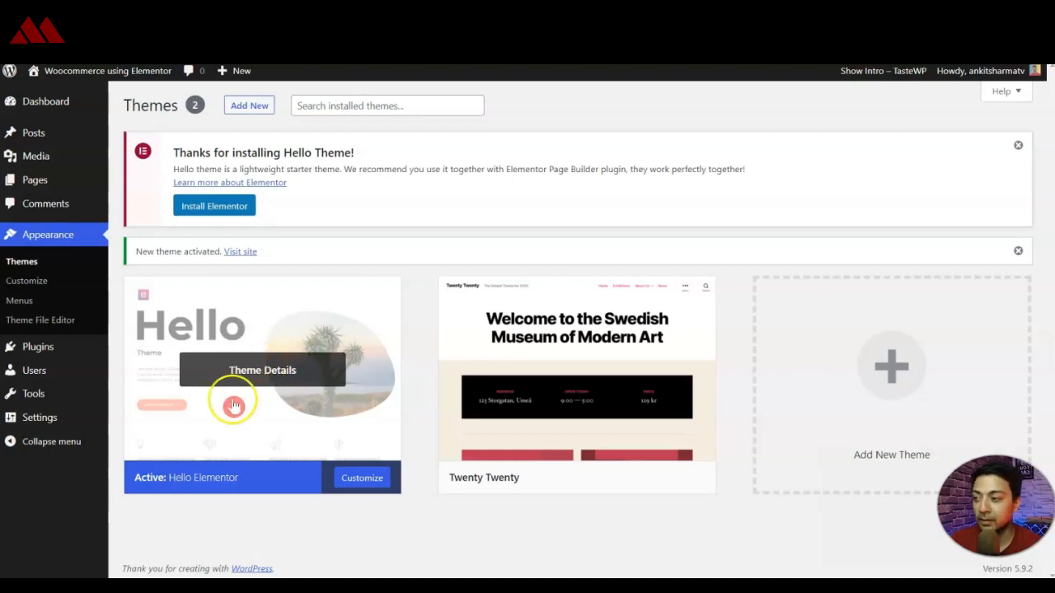
- Search the plugin directory for "elementor" and install the Elementor Website Builder plugin
mouse_move(19, 348)
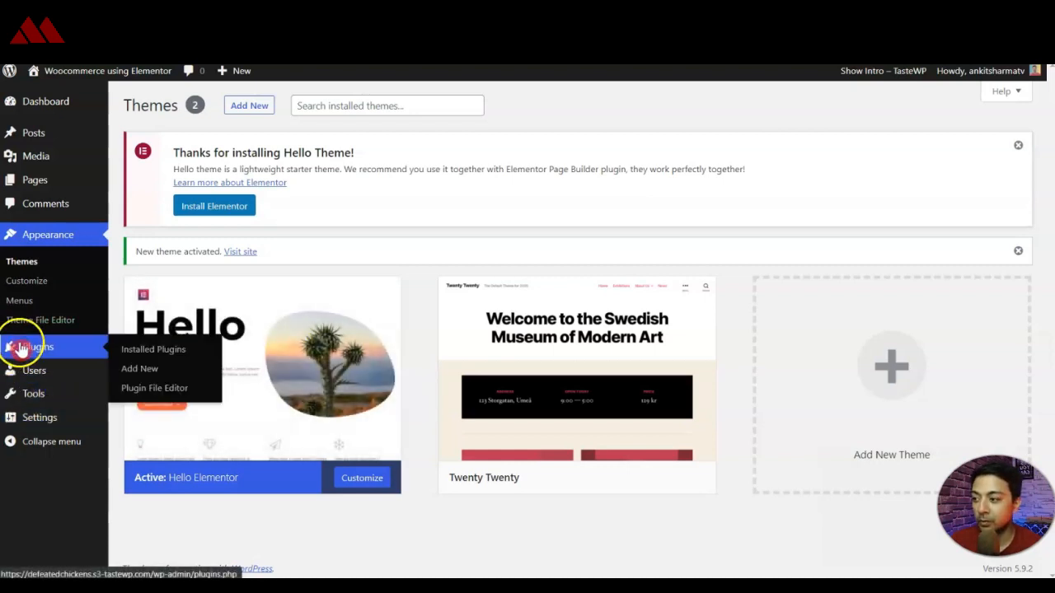
left_click(144, 371)
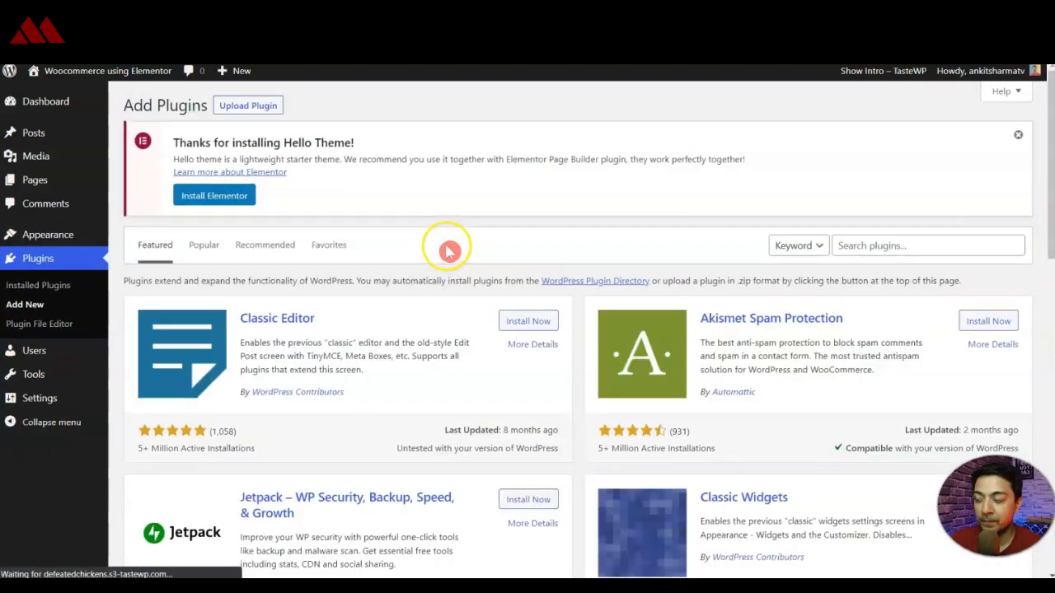
left_click(893, 245)
type("e")
left_click(877, 273)
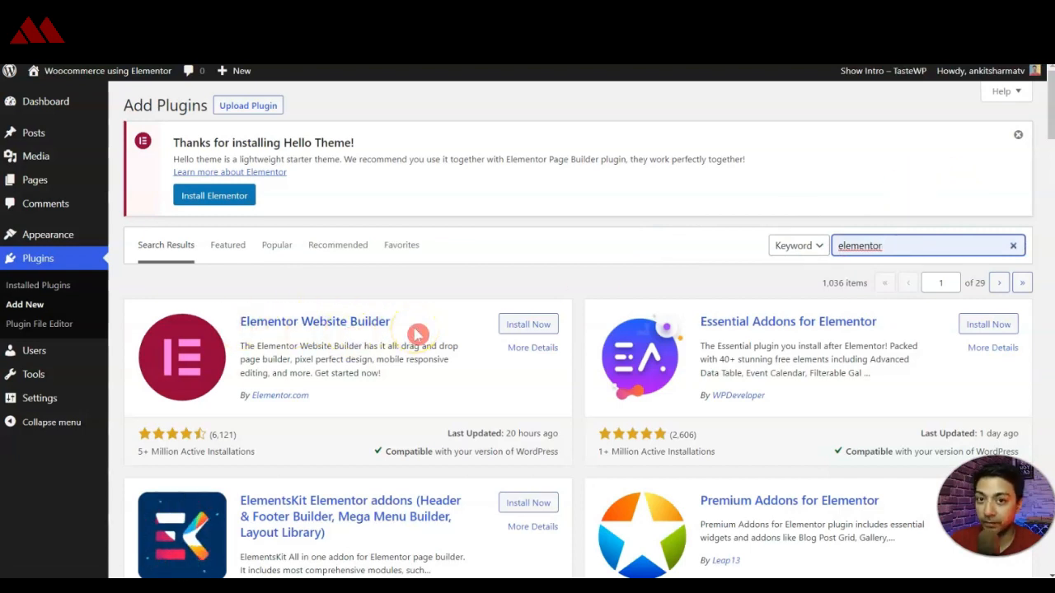
left_click(505, 324)
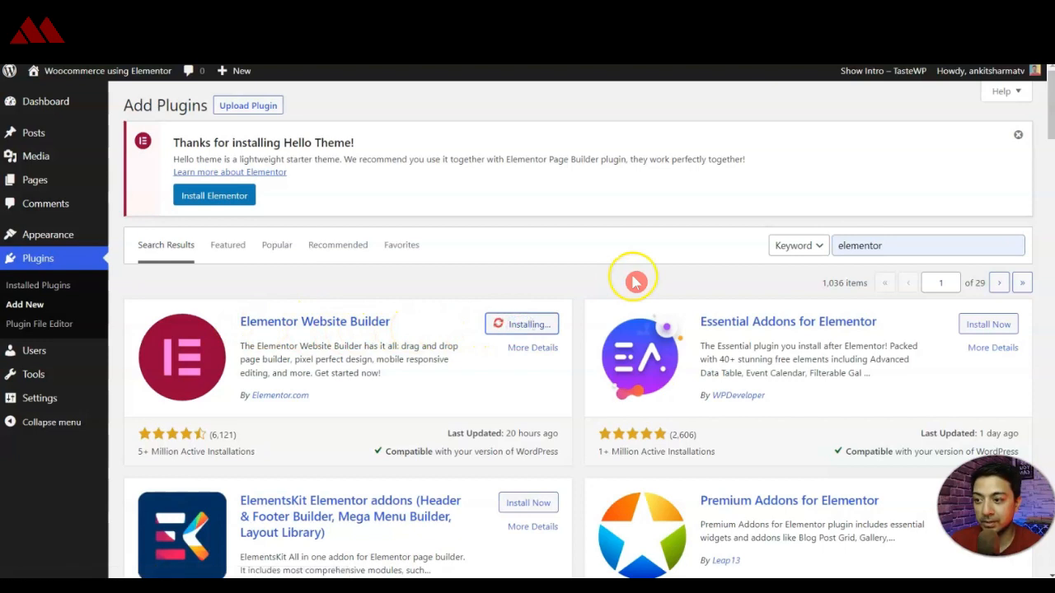
- Activate the Elementor Website Builder plugin and dismiss its setup wizard
left_click(534, 324)
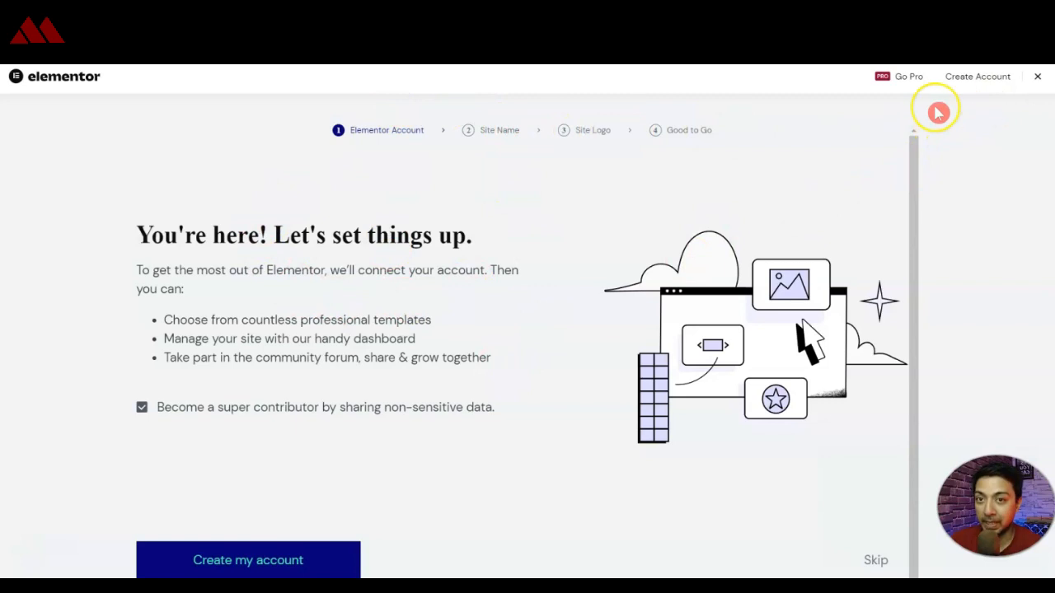
left_click(1038, 83)
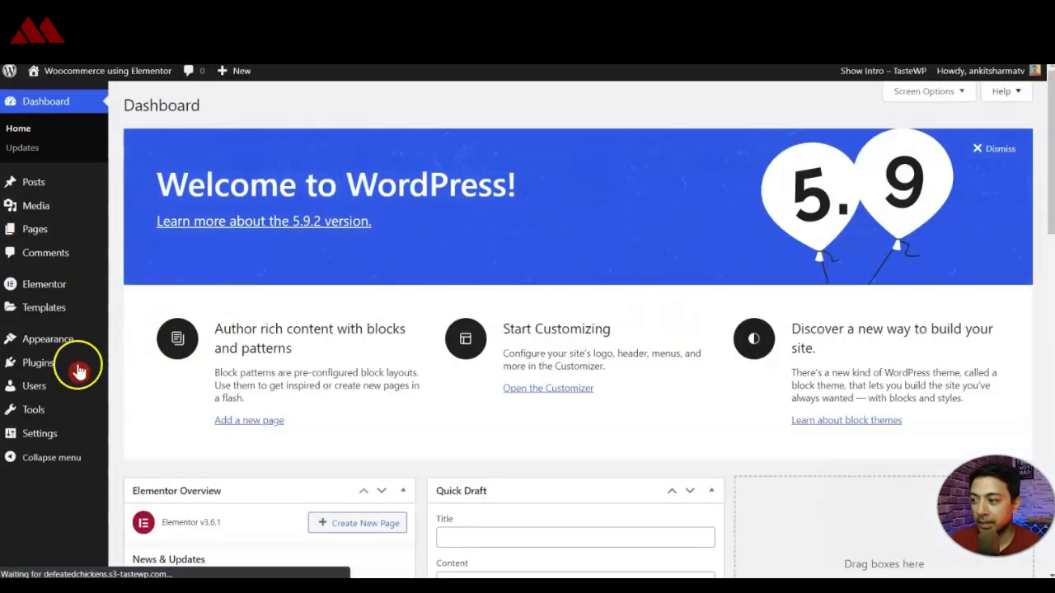
- Upload elementor-pro-3.6.4.zip as a new plugin, install it and activate it
mouse_move(47, 363)
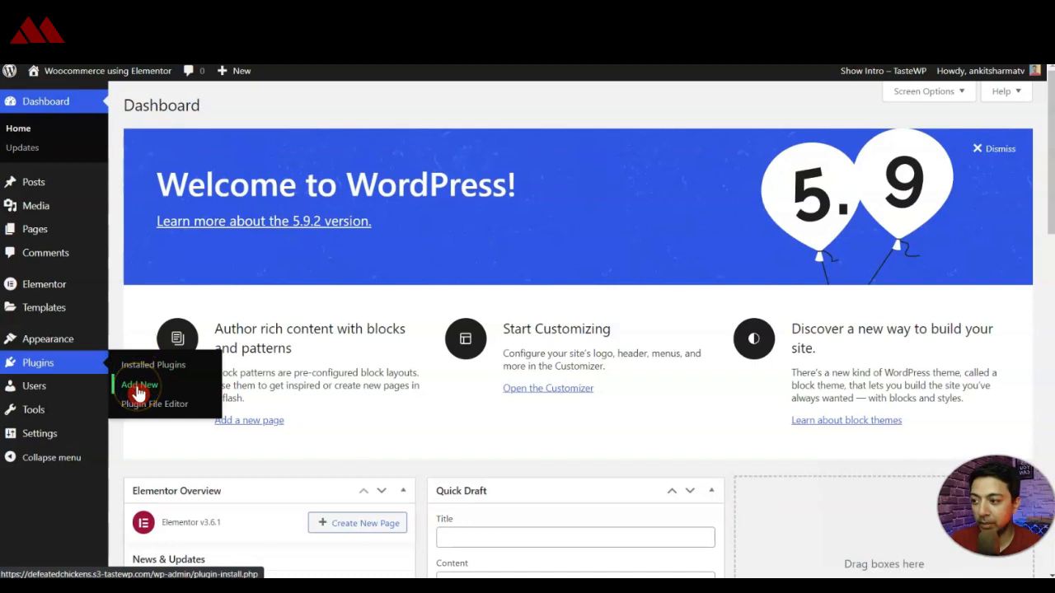
left_click(139, 394)
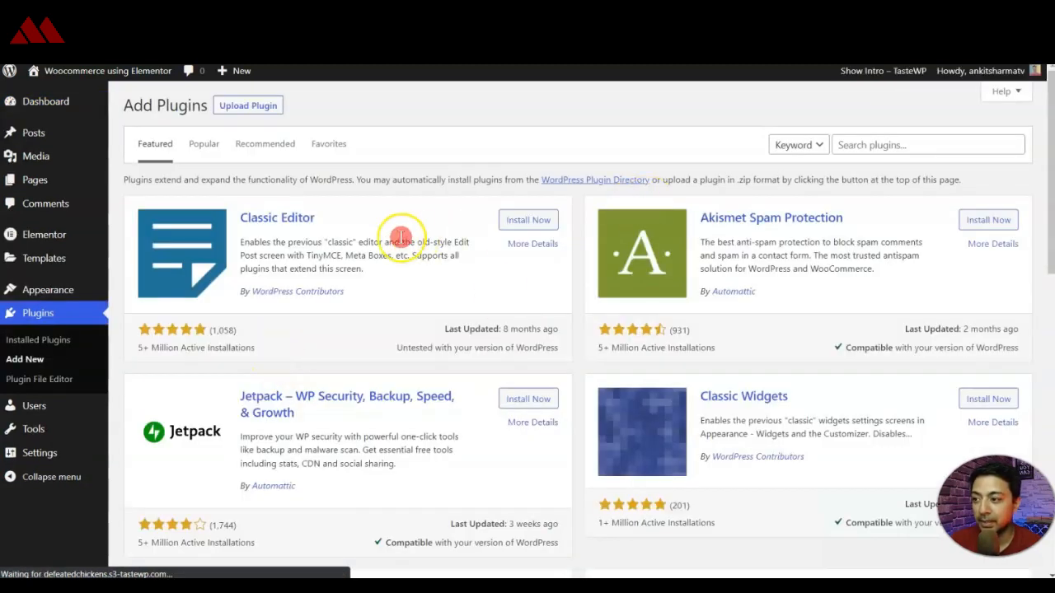
left_click(266, 109)
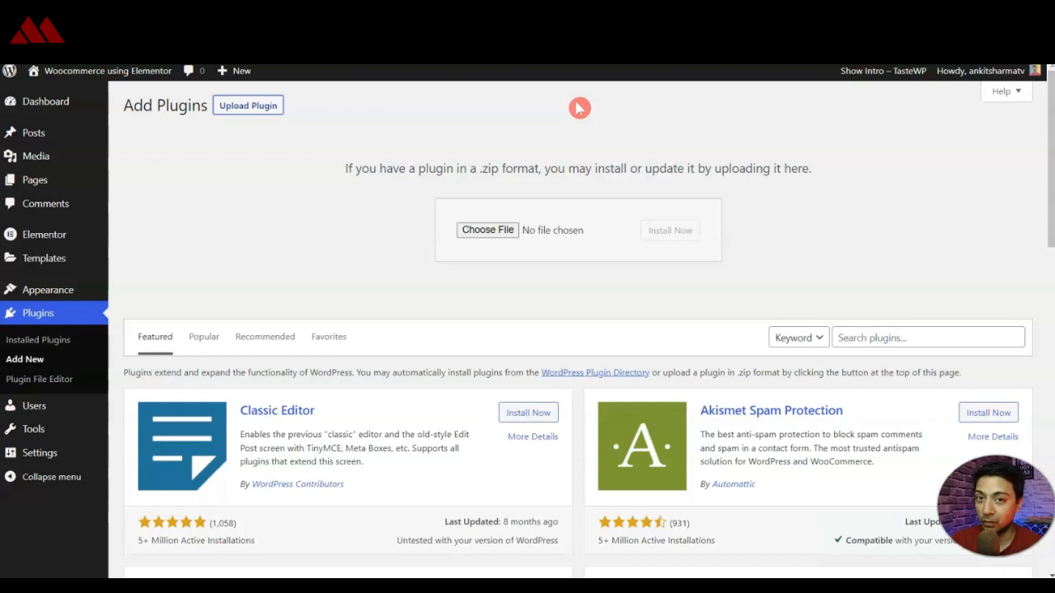
left_click(474, 227)
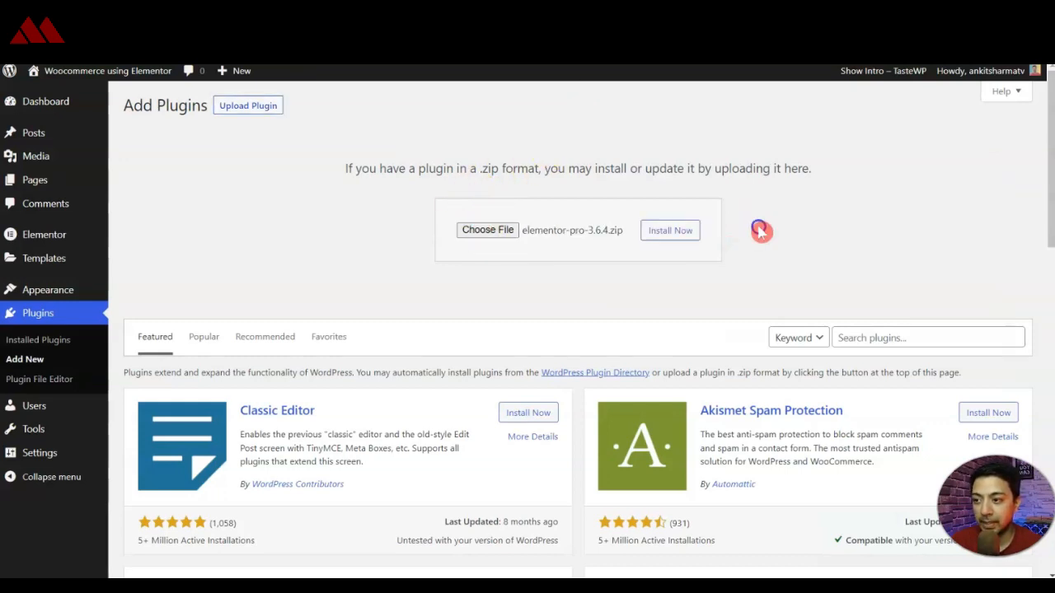
left_click(679, 237)
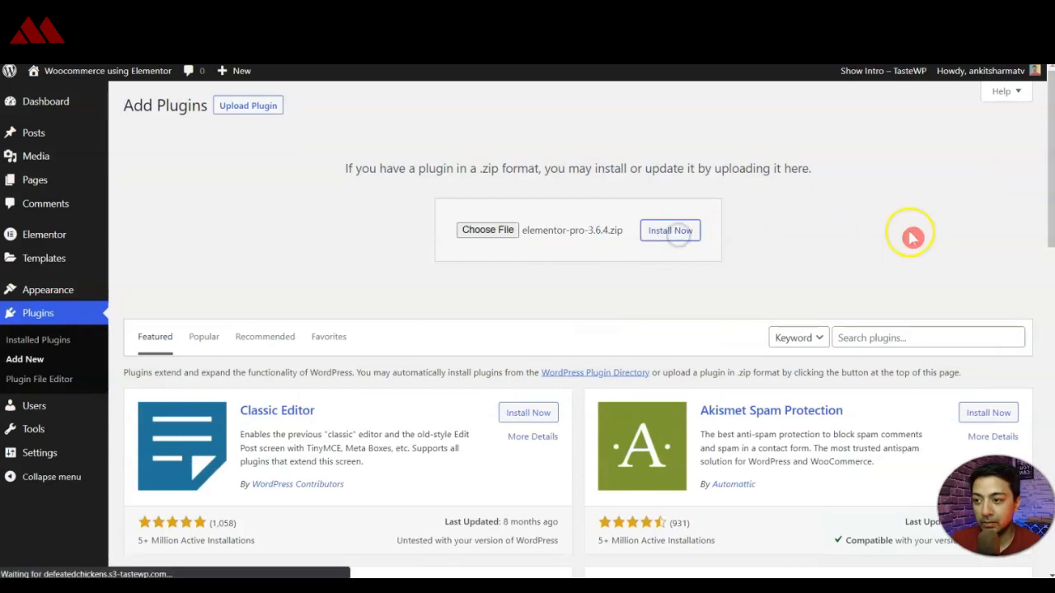
left_click(165, 208)
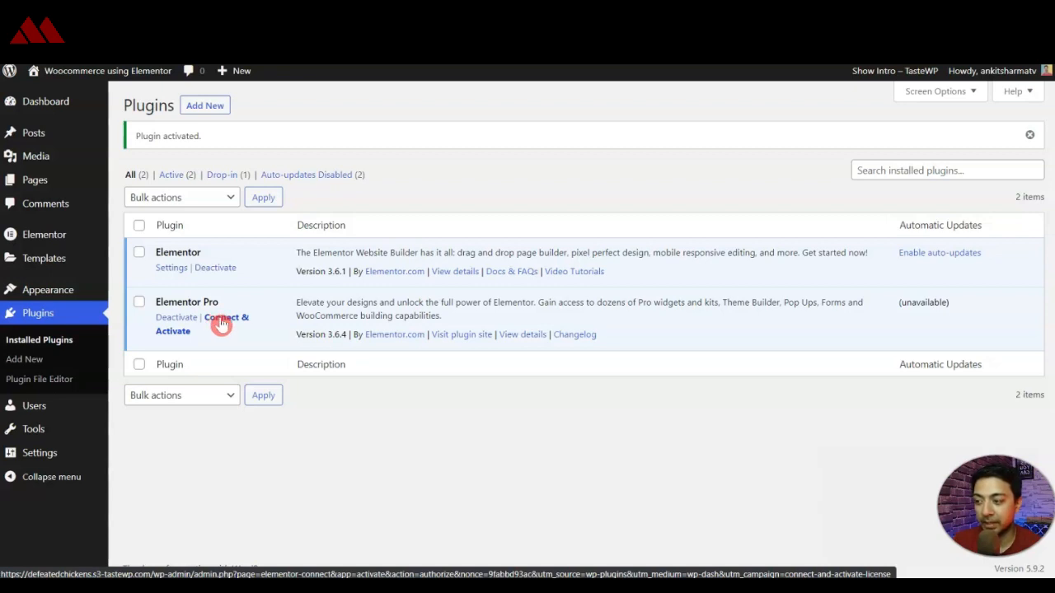
- Connect Elementor Pro to the Elementor account and activate its license for this website
left_click(221, 324)
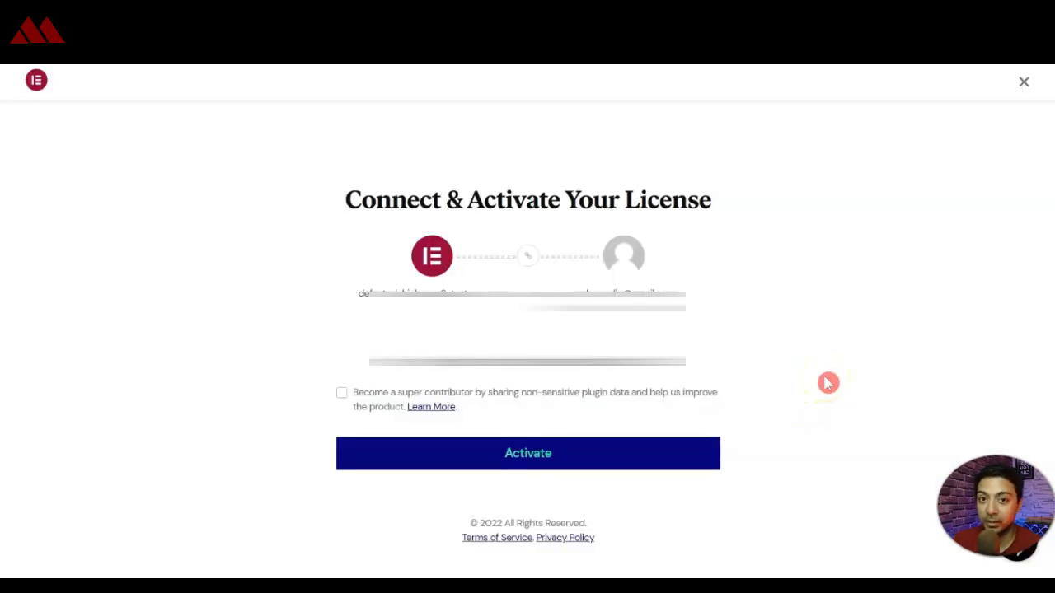
left_click_drag(753, 348, 320, 220)
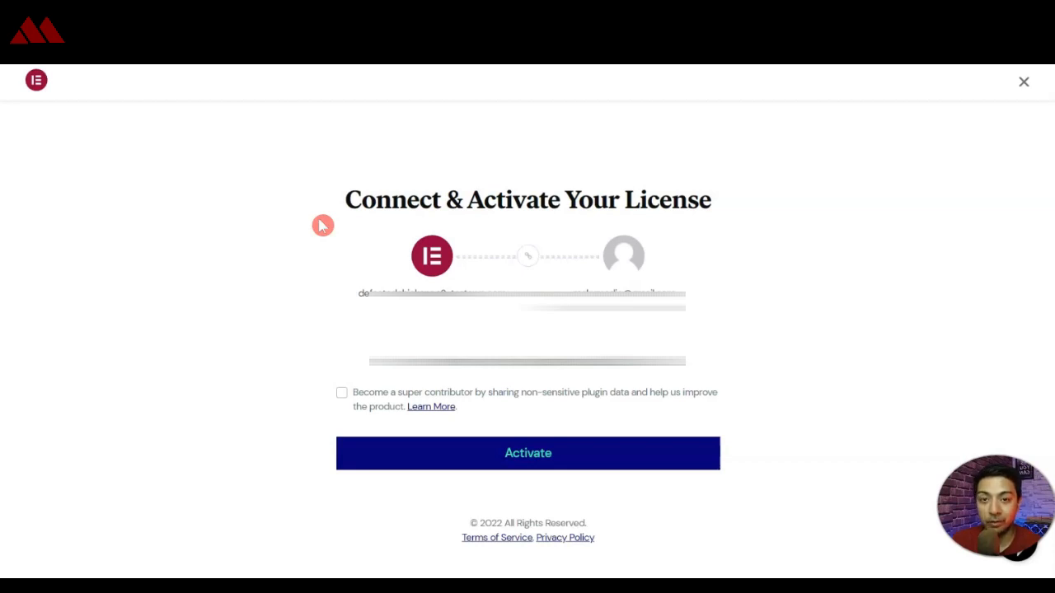
left_click(534, 461)
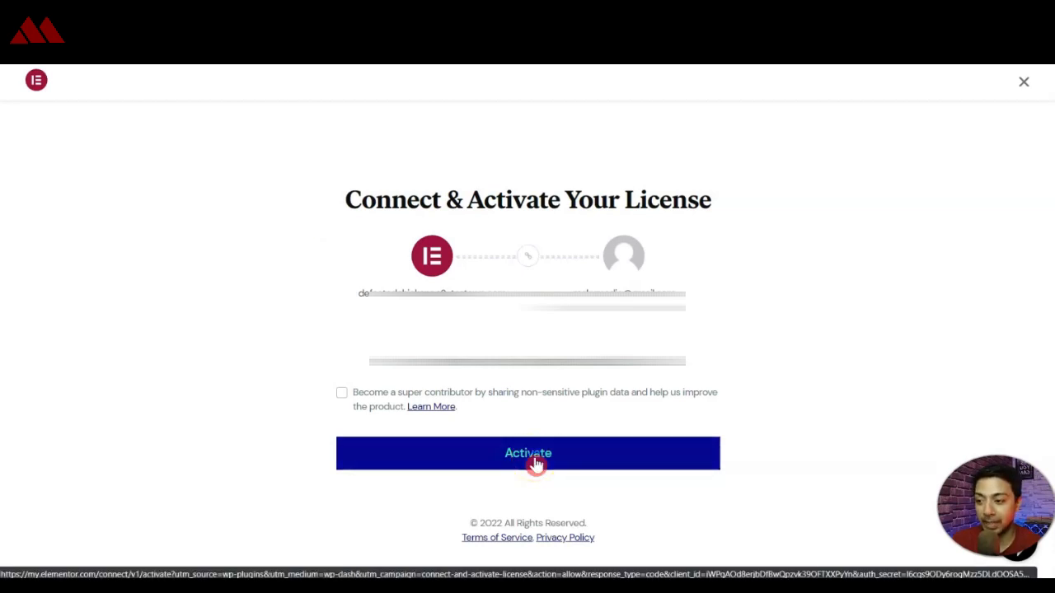
left_click(859, 281)
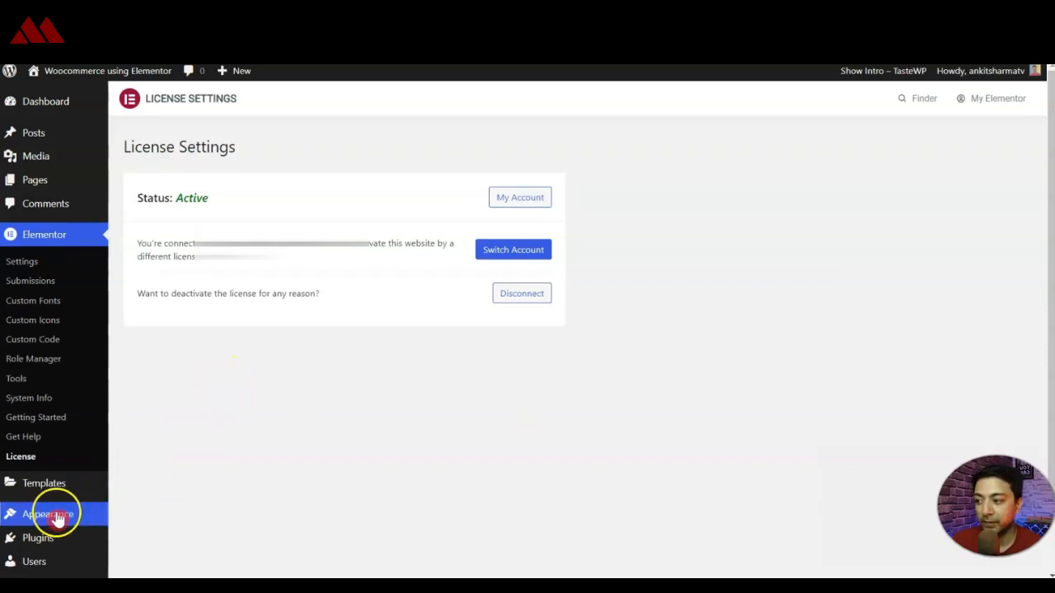
- Set the BRAND NAME image as the site logo in Site Identity, publish the change and leave the Customizer
mouse_move(58, 518)
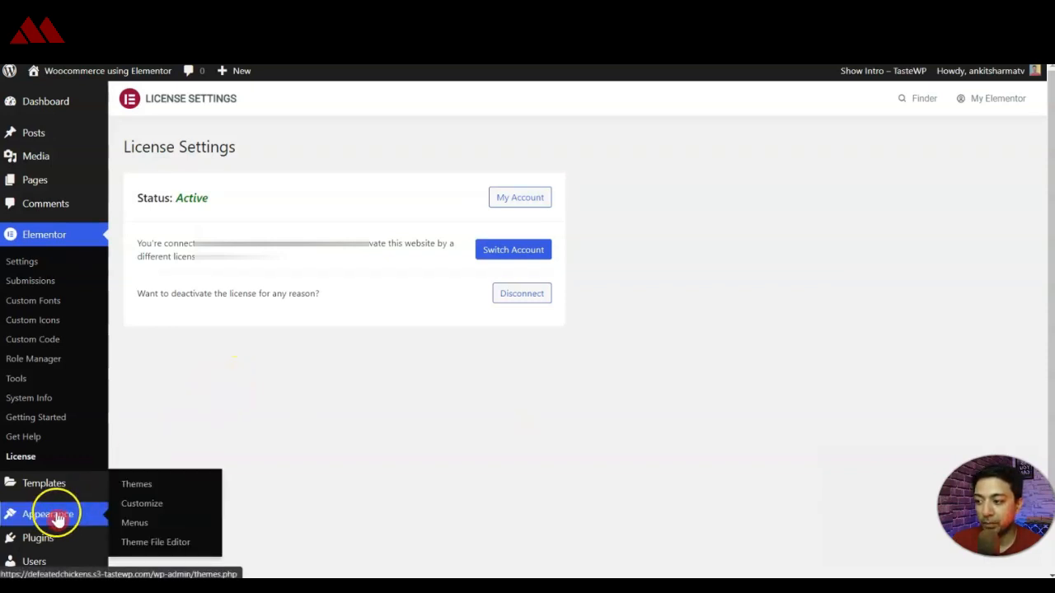
left_click(151, 502)
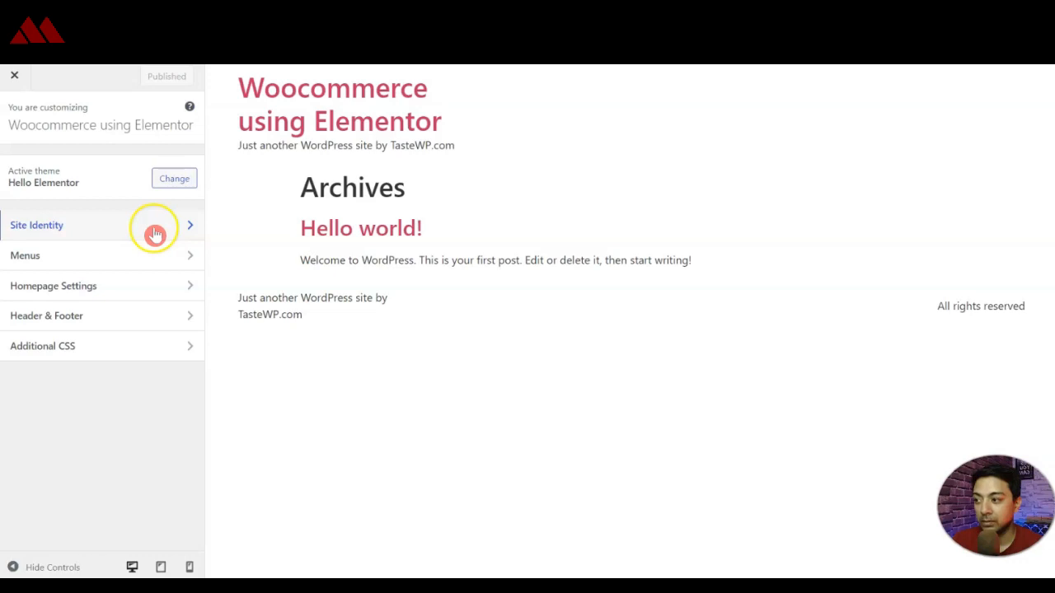
left_click(94, 230)
left_click(101, 192)
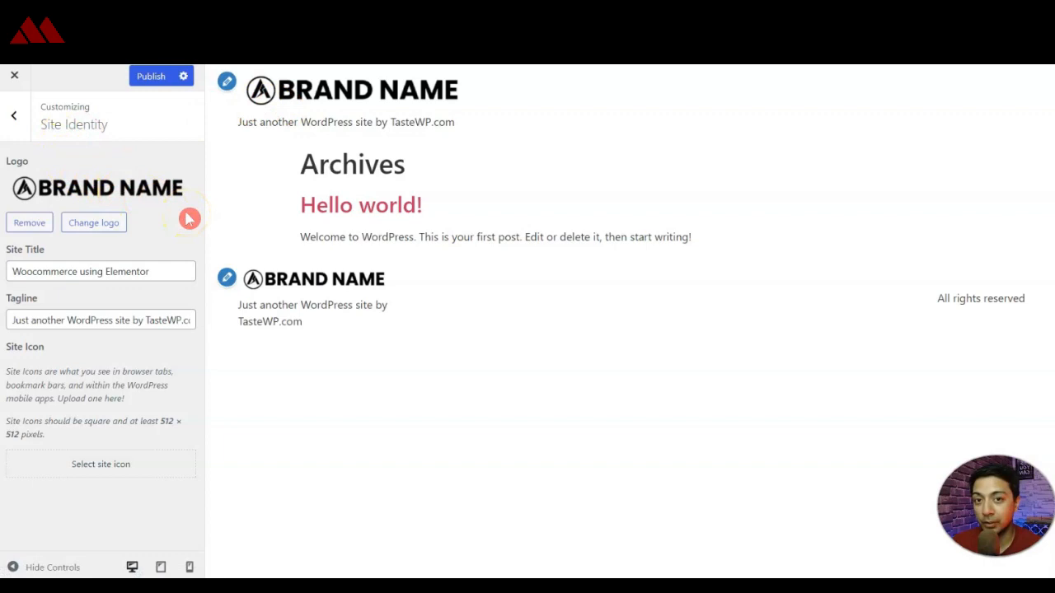
left_click(139, 79)
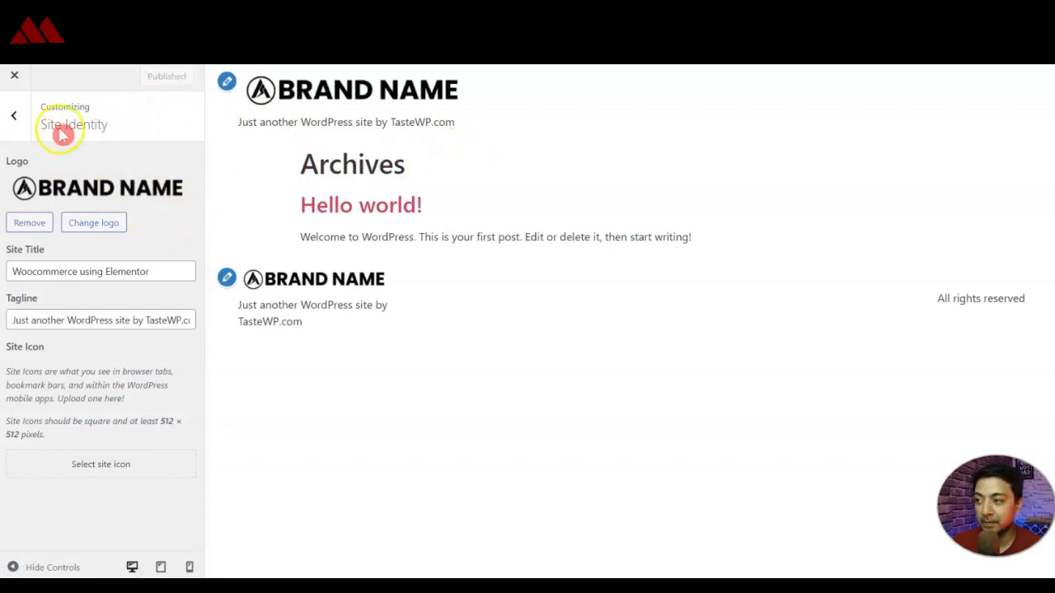
left_click(15, 76)
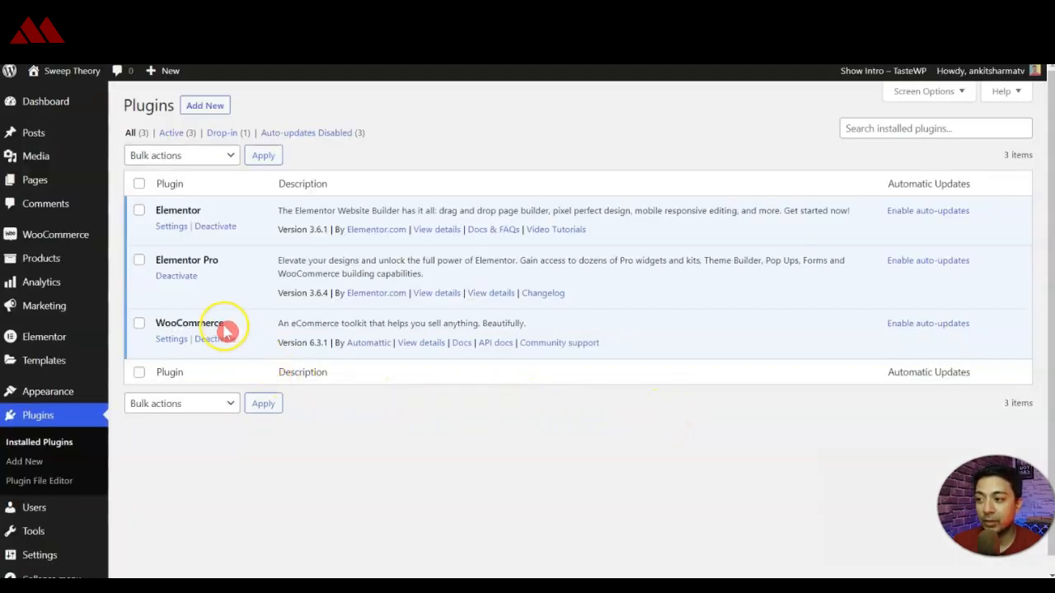
- Review the WooCommerce product list and the product categories on the Sweep Theory site
left_click(82, 262)
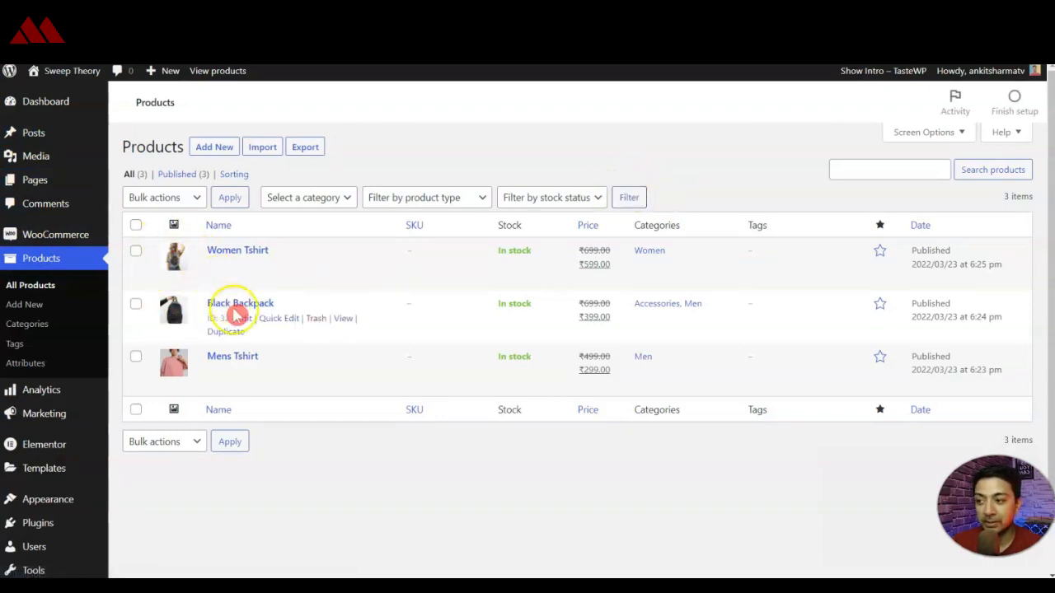
left_click(62, 326)
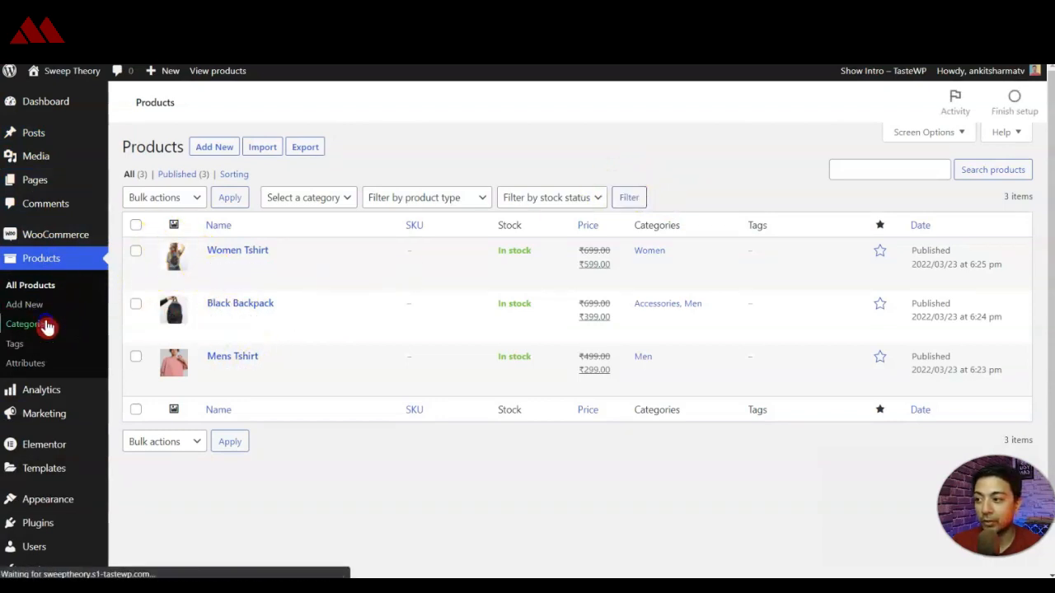
mouse_move(647, 370)
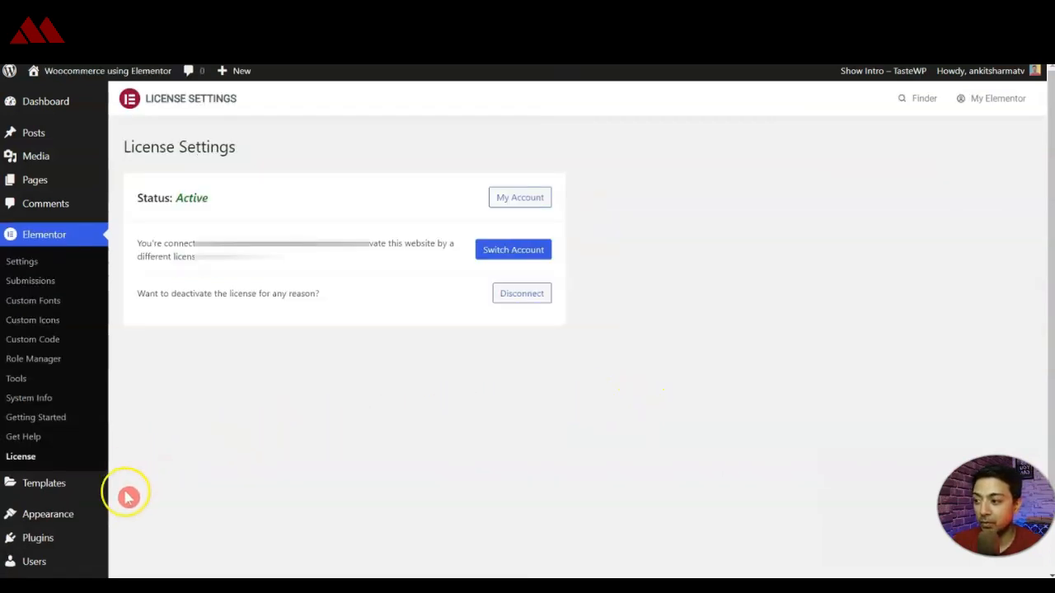
- Create a blank header template in the Theme Builder, dismissing the block library without inserting a block
mouse_move(75, 497)
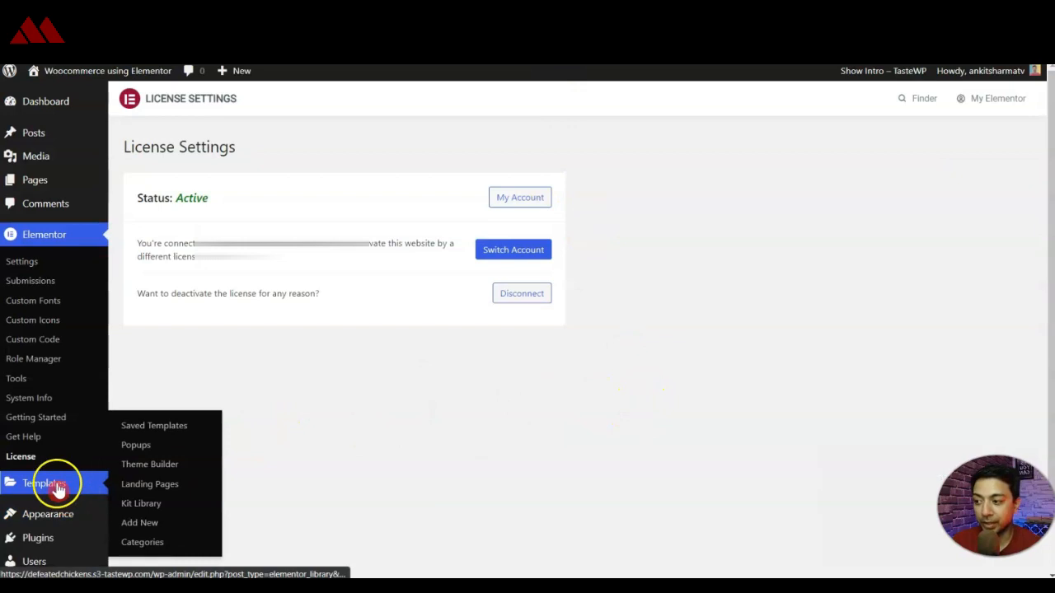
left_click(180, 471)
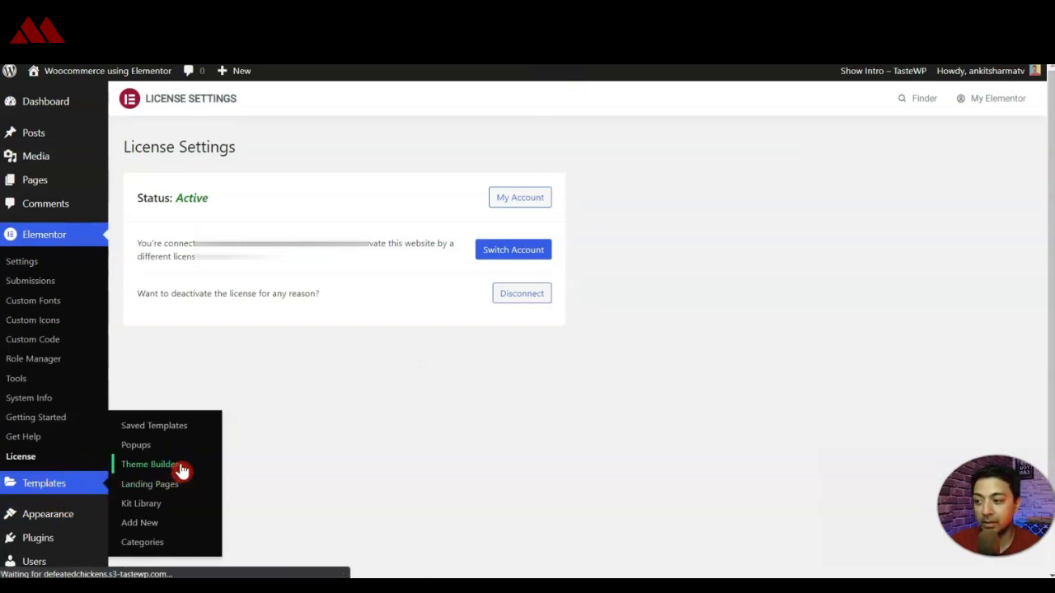
left_click(291, 288)
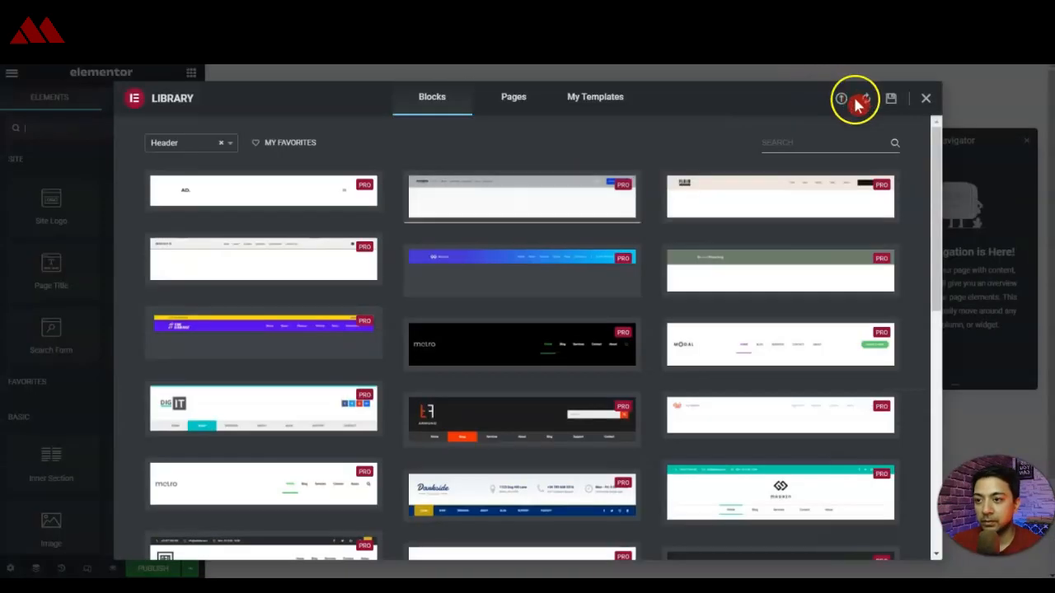
left_click(816, 271)
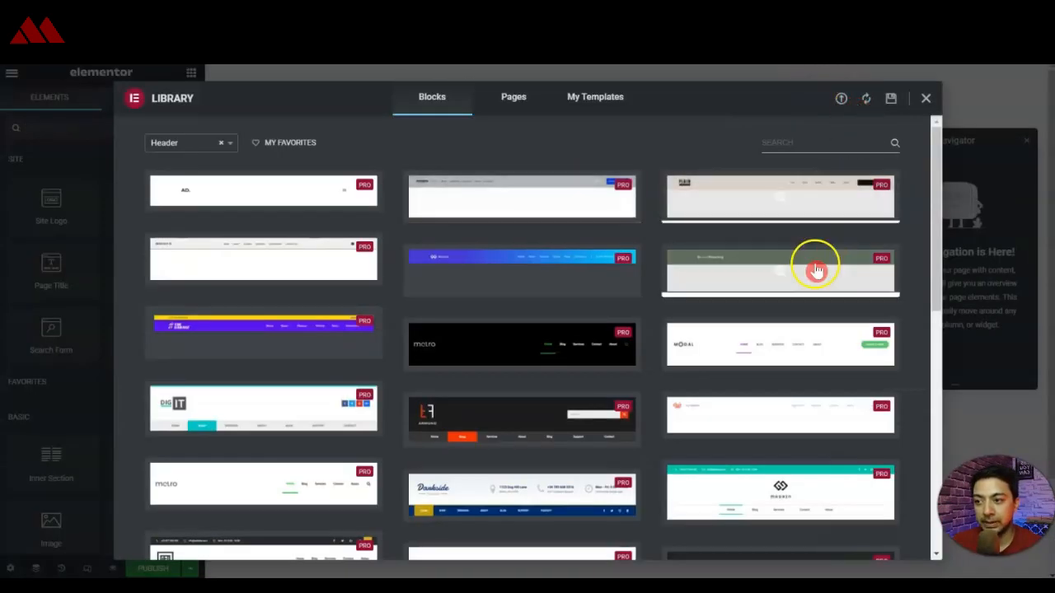
mouse_move(684, 430)
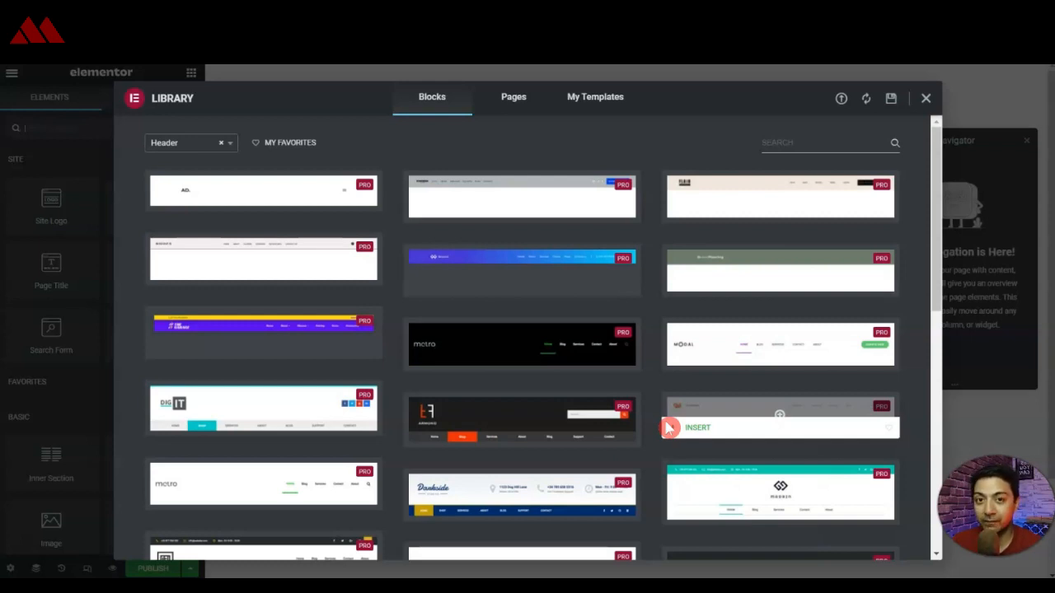
left_click(926, 100)
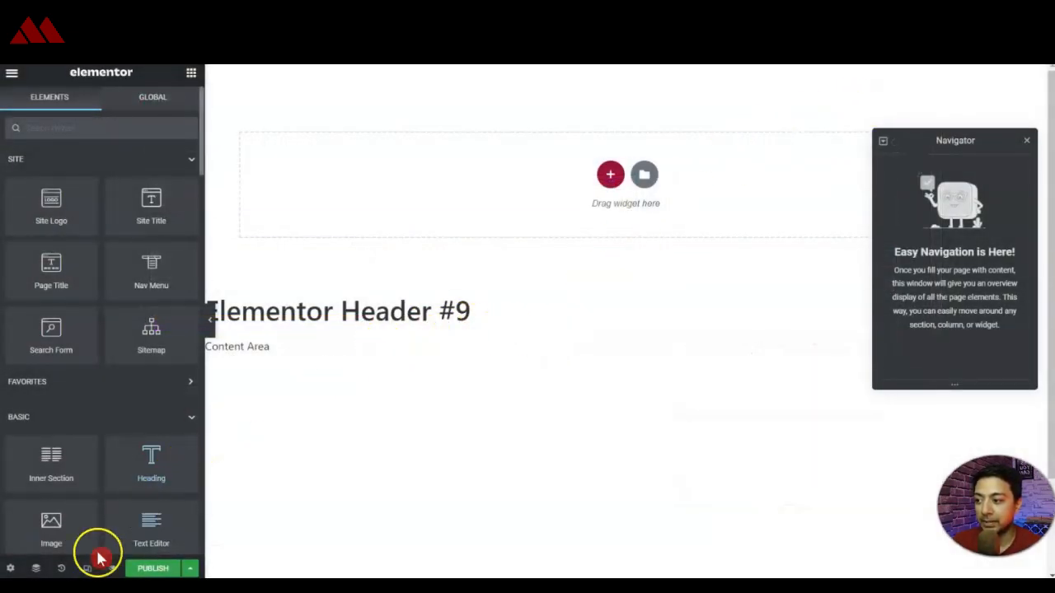
- Change the header template's title to "C-header" in its general settings
left_click(10, 568)
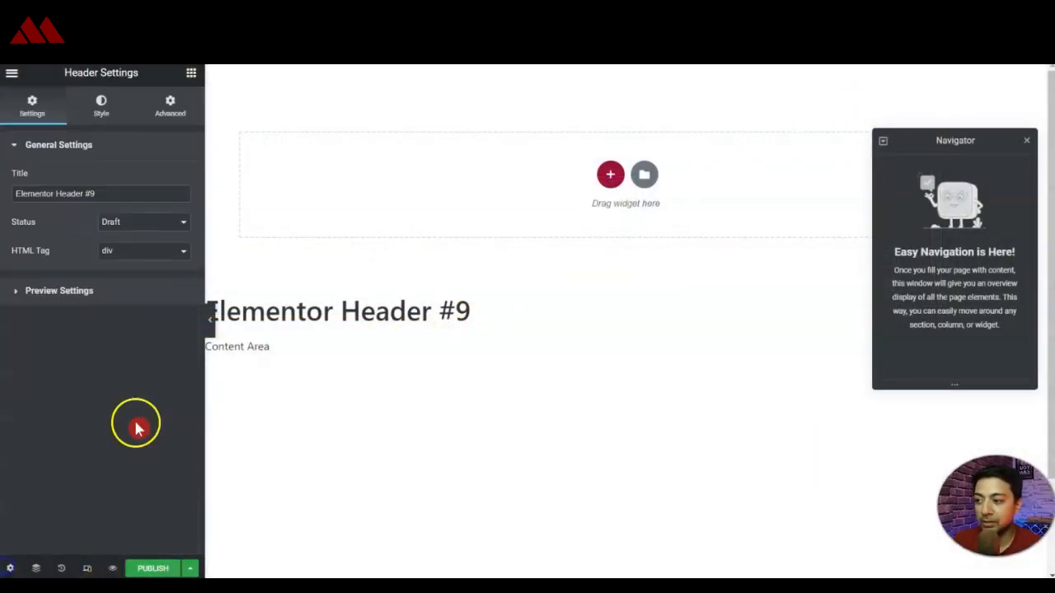
triple_click(87, 191)
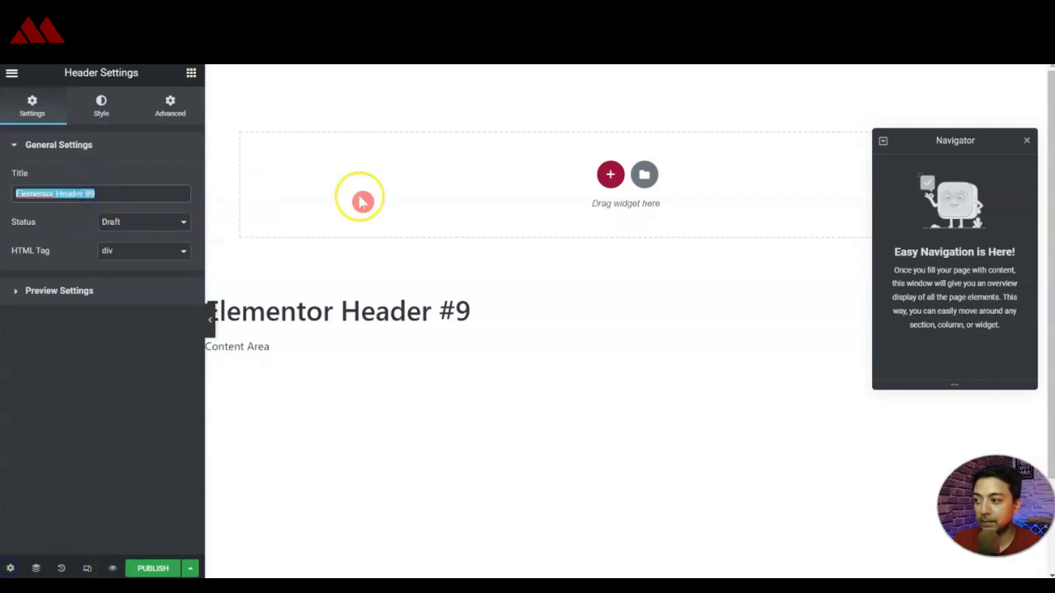
type("C-header")
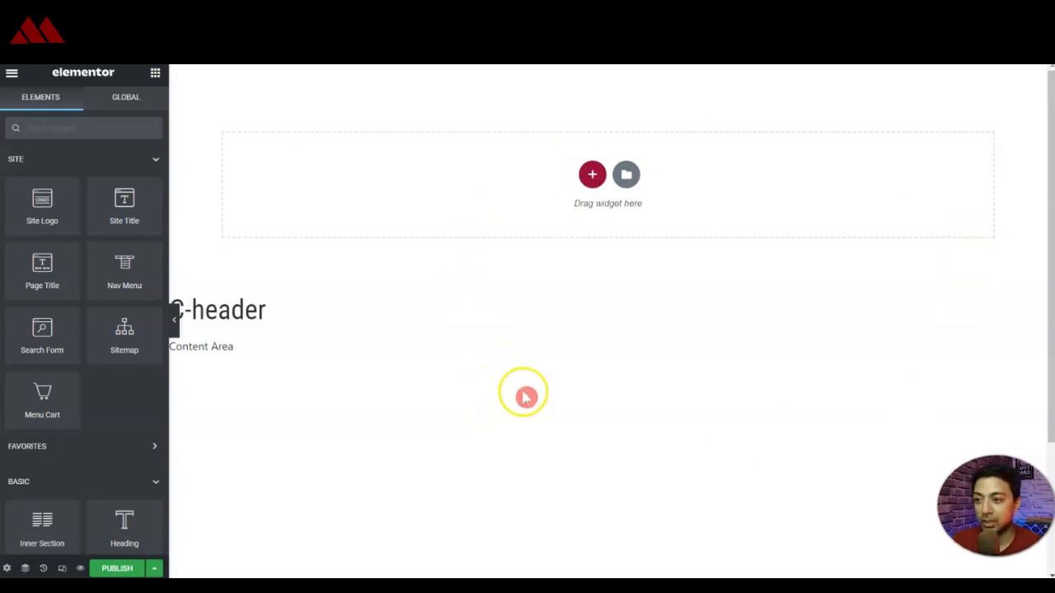
- Add a section with three columns to the header and narrow both outer columns to widen the middle one
left_click(599, 183)
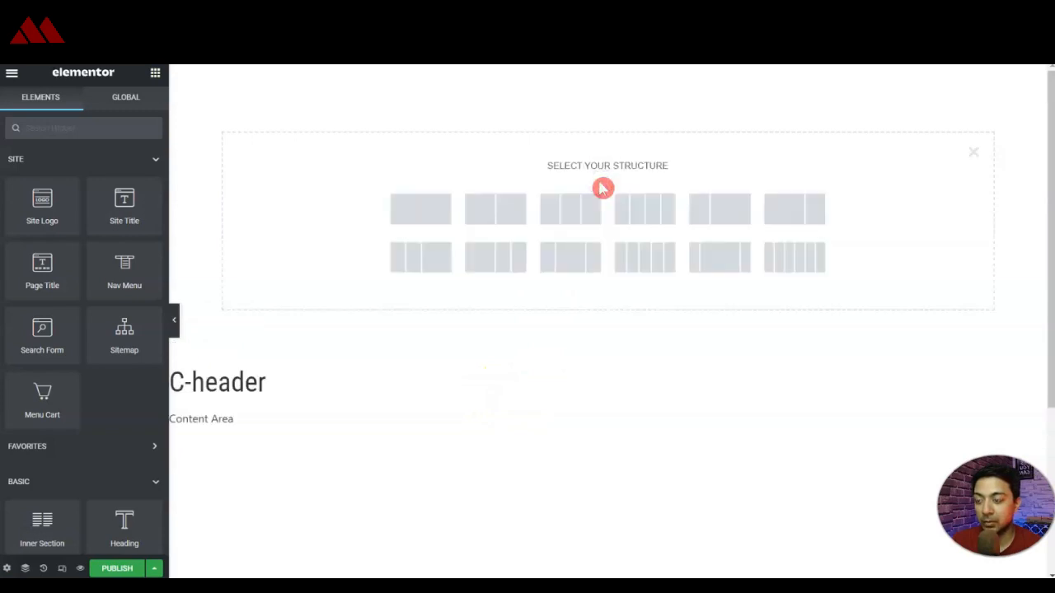
left_click(585, 207)
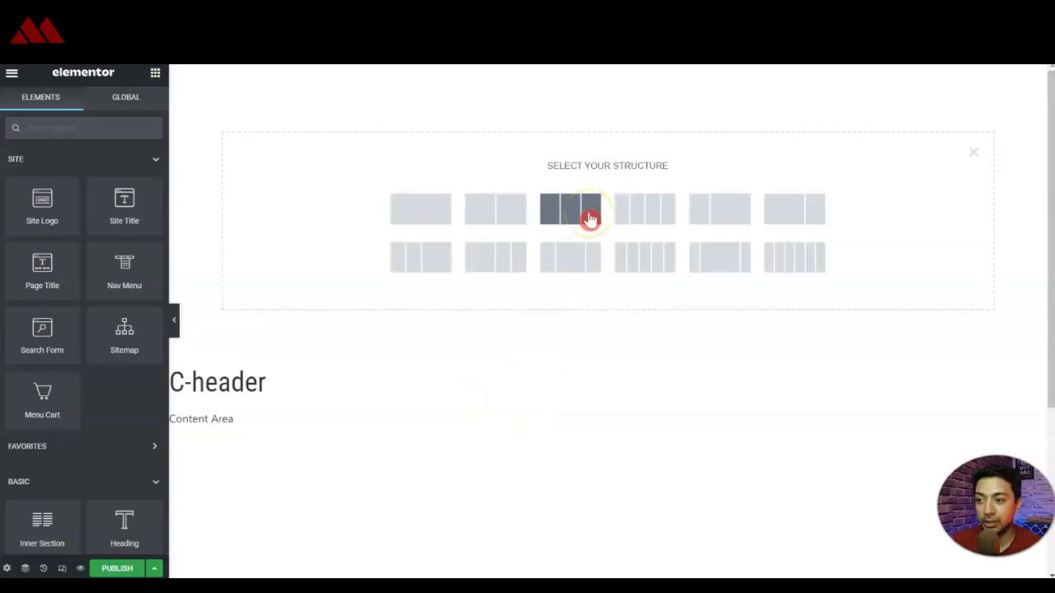
left_click(590, 217)
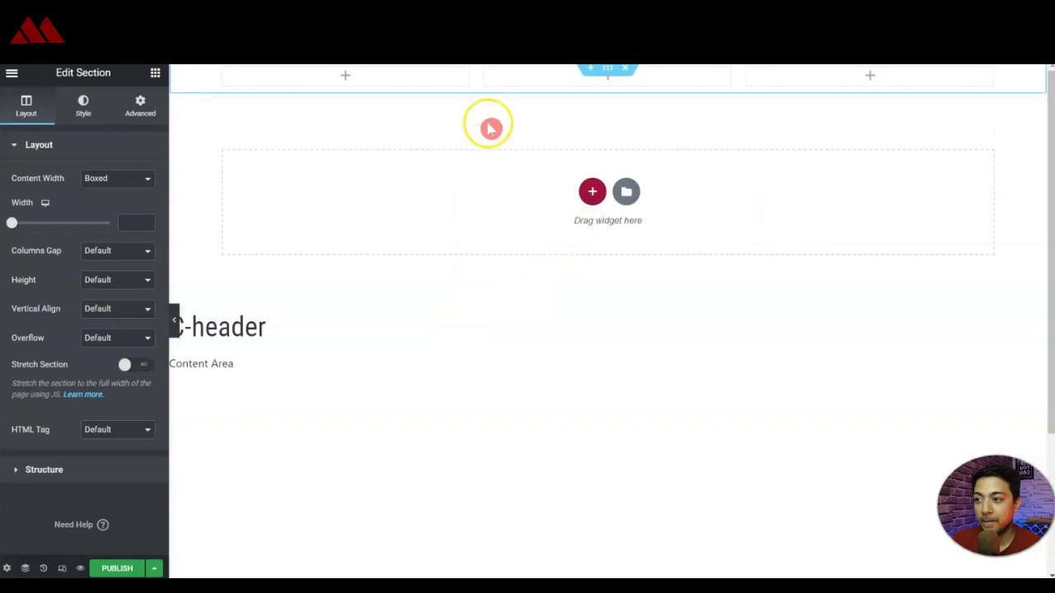
left_click_drag(477, 76, 356, 83)
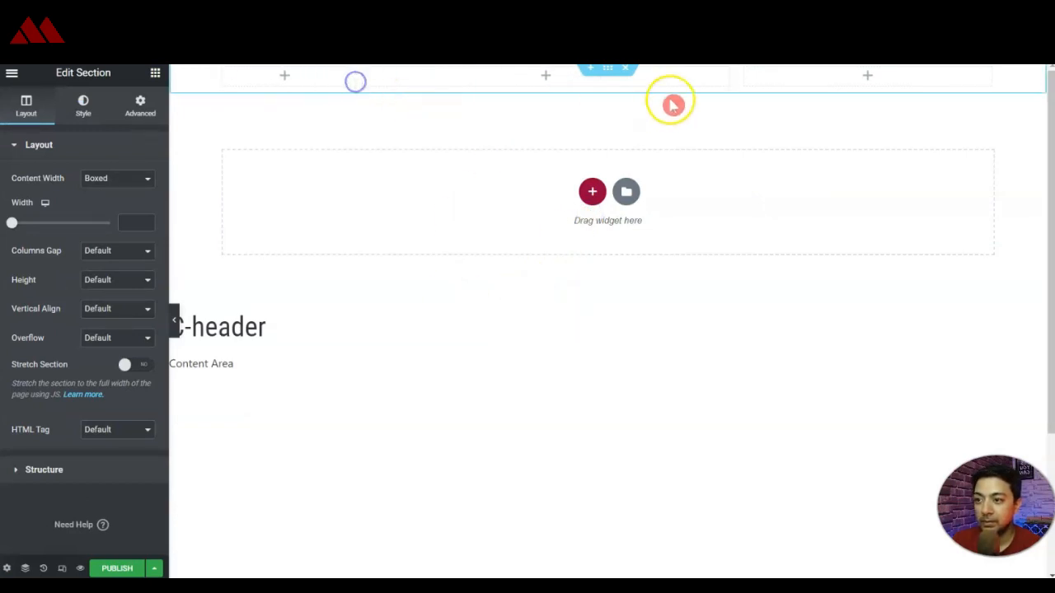
left_click_drag(738, 75, 882, 80)
- Place a Site Logo widget in the first column of the header section
left_click(289, 83)
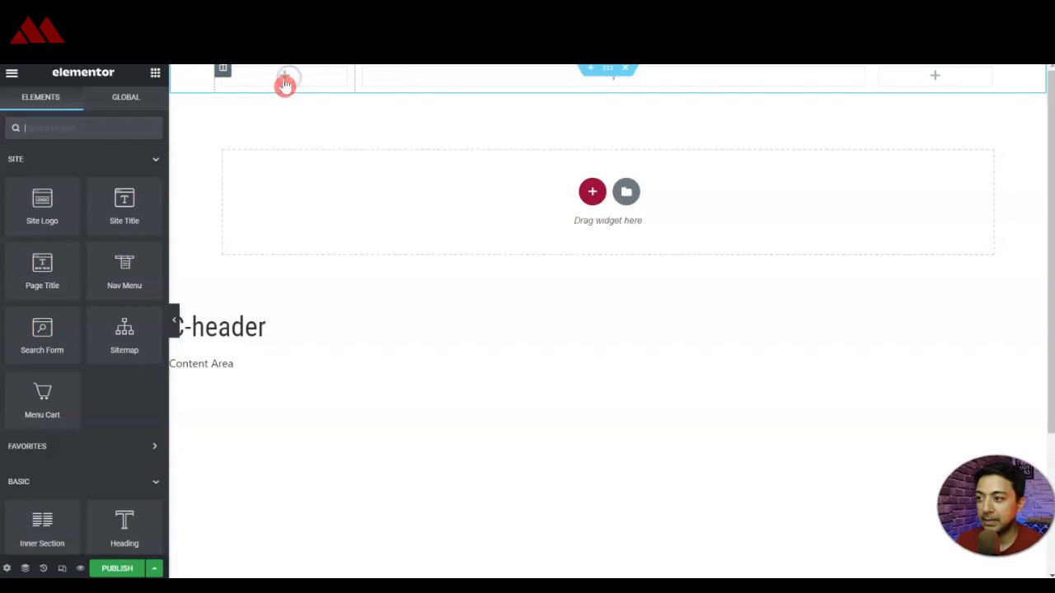
left_click_drag(38, 219, 302, 87)
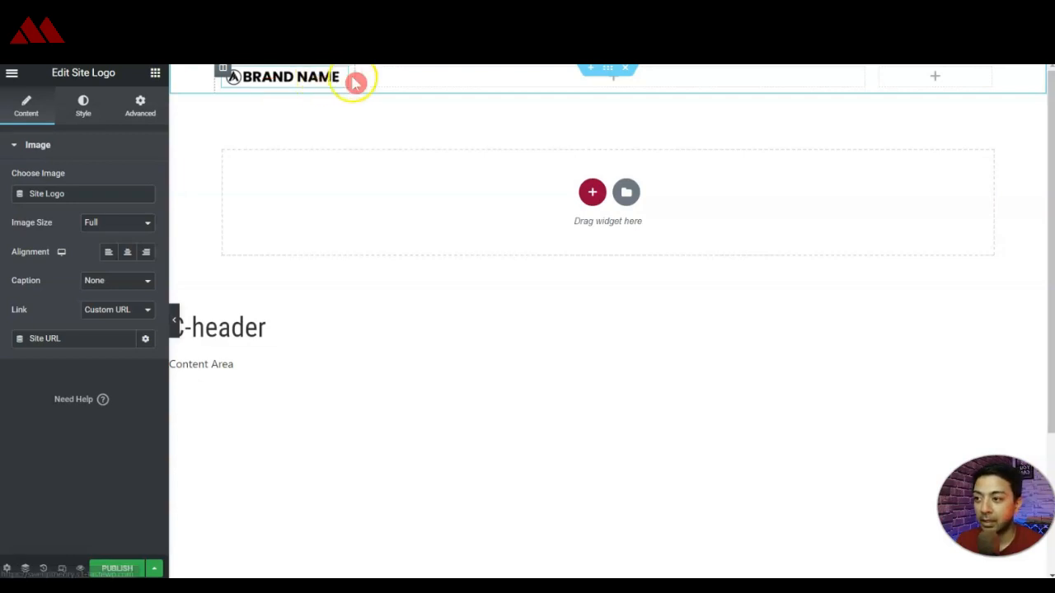
- Place a right-aligned Nav Menu widget in the header's middle column, checking the WordPress Menus page where its menu is managed
left_click(155, 76)
left_click_drag(122, 264, 626, 82)
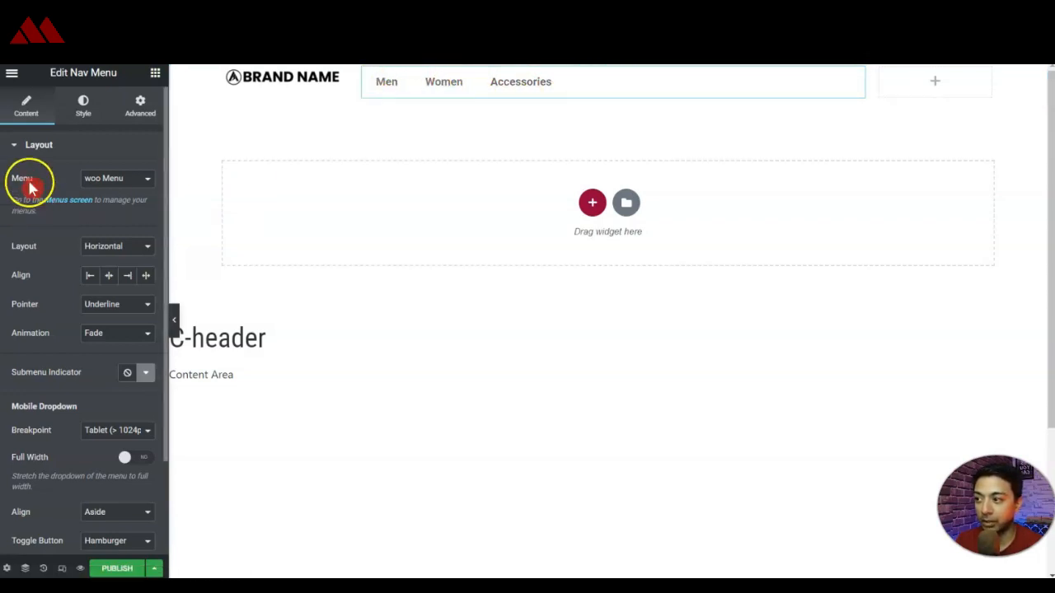
left_click(115, 180)
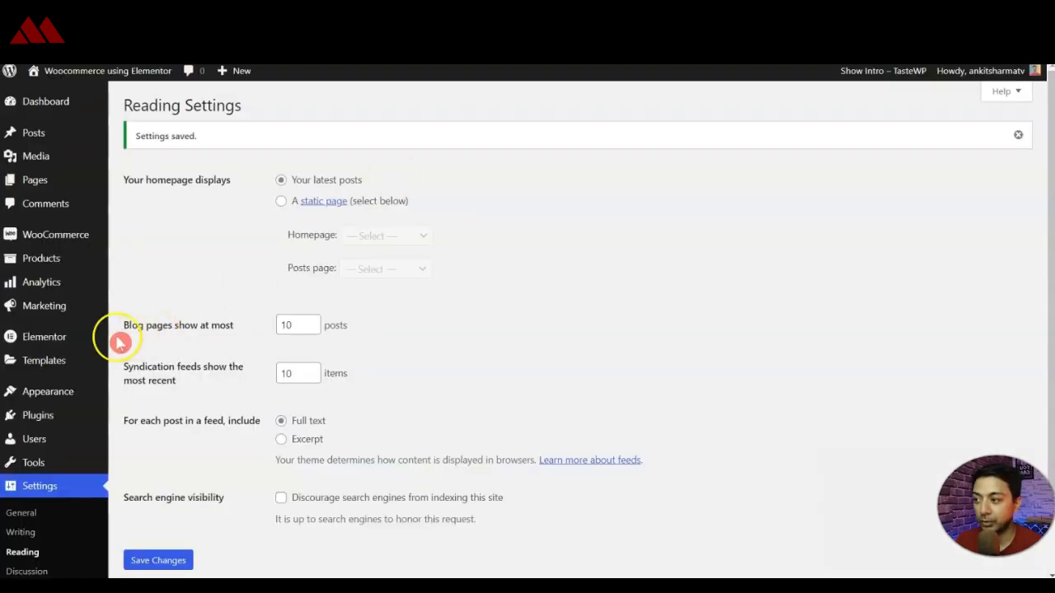
mouse_move(57, 394)
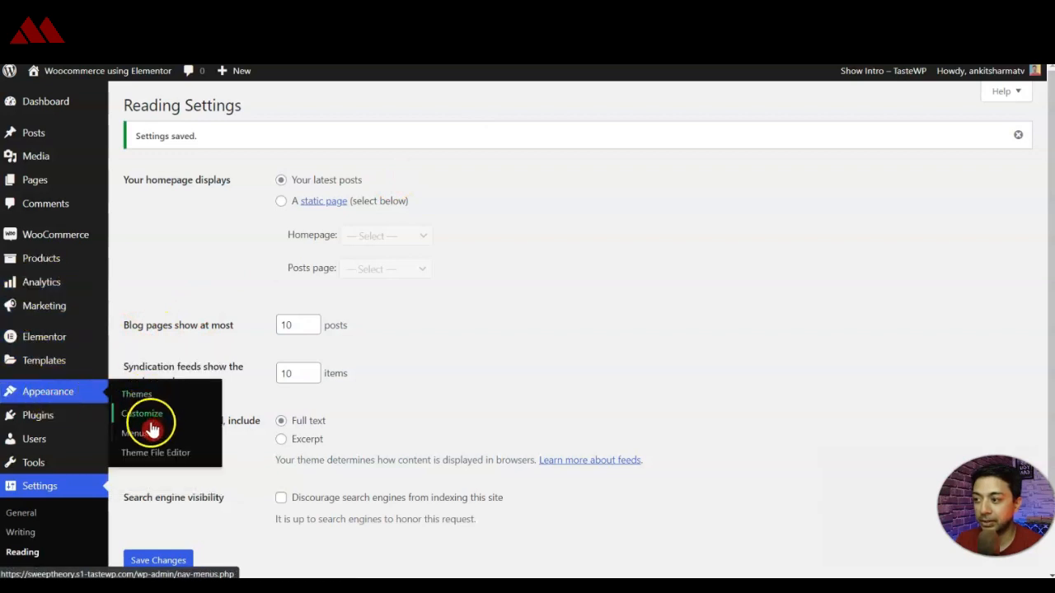
left_click(133, 444)
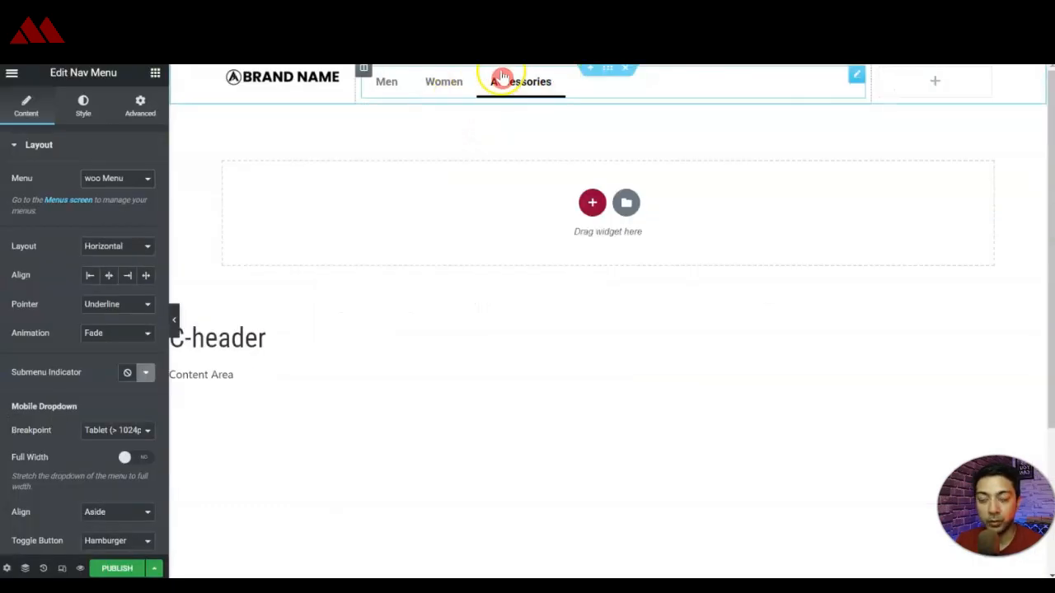
left_click(128, 277)
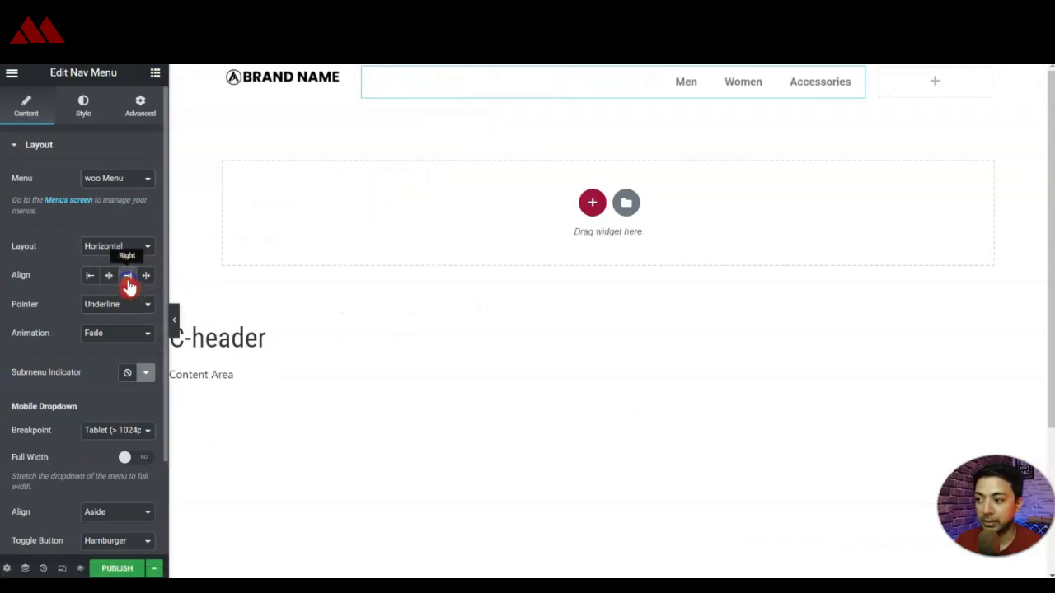
- Place a Menu Cart widget in the header's third column and a Search Form widget below it
left_click(948, 95)
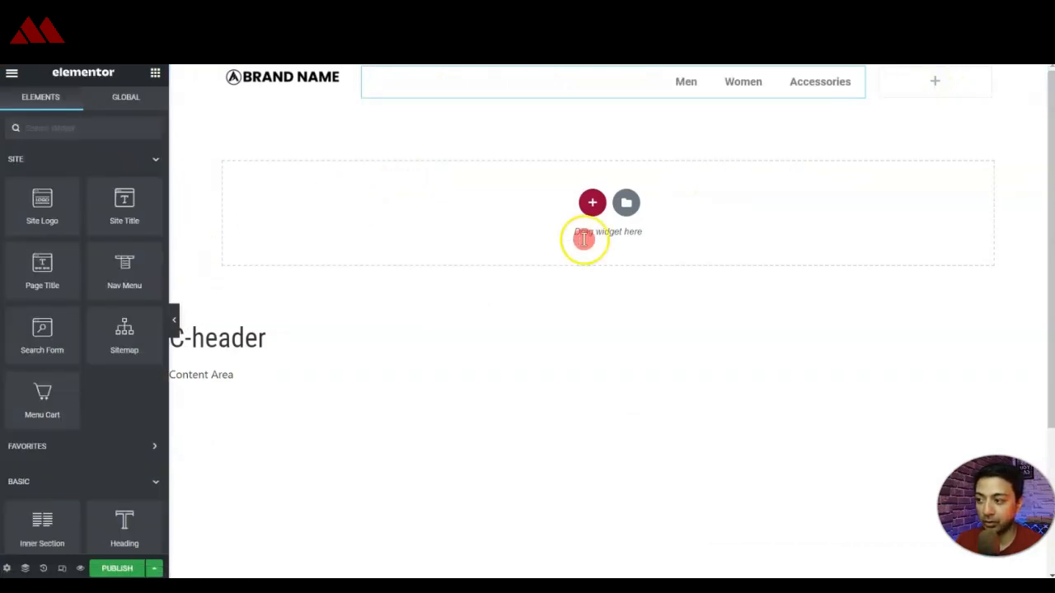
left_click_drag(29, 402, 915, 86)
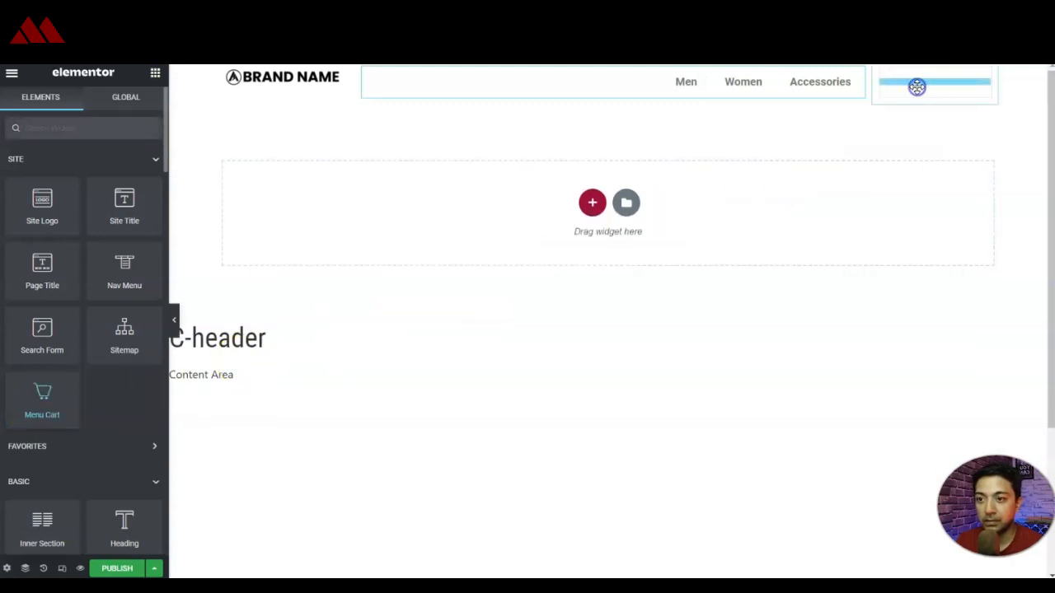
left_click(155, 73)
left_click_drag(44, 335, 973, 91)
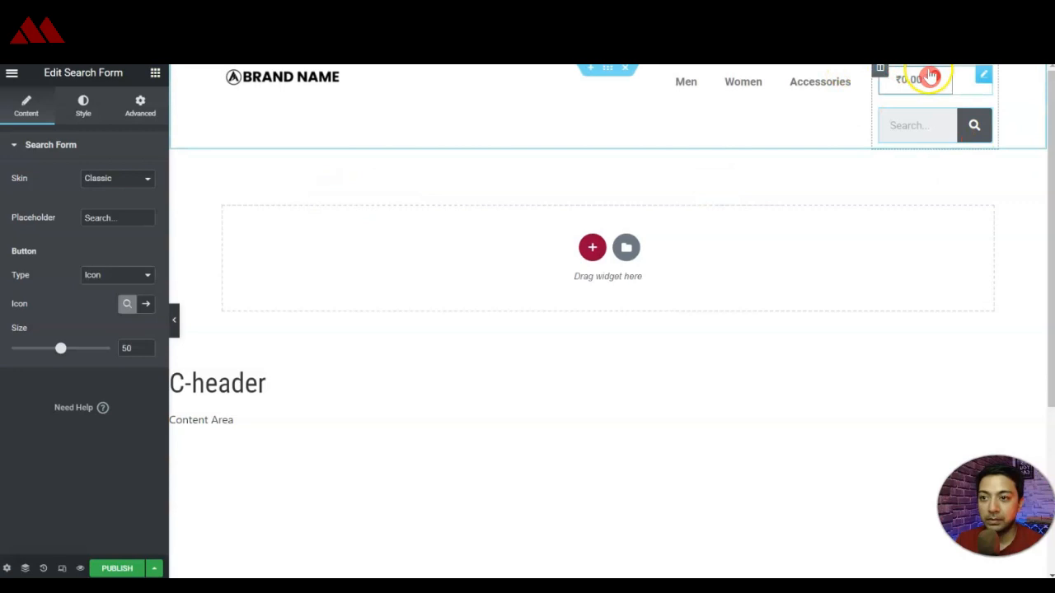
- Set the Menu Cart widget's width to Inline (auto) in its advanced layout settings
left_click(986, 79)
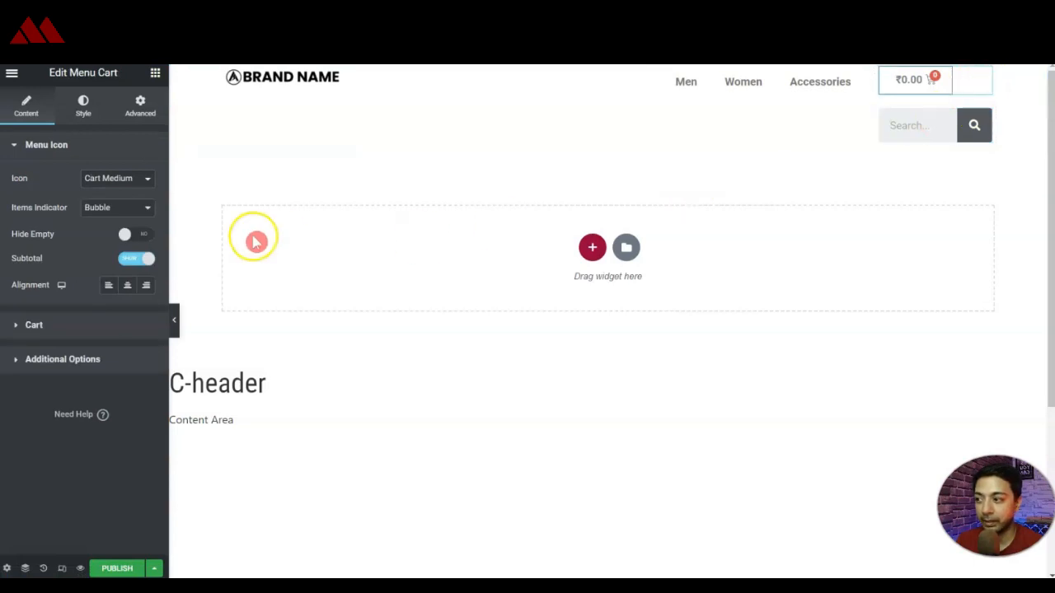
left_click(134, 112)
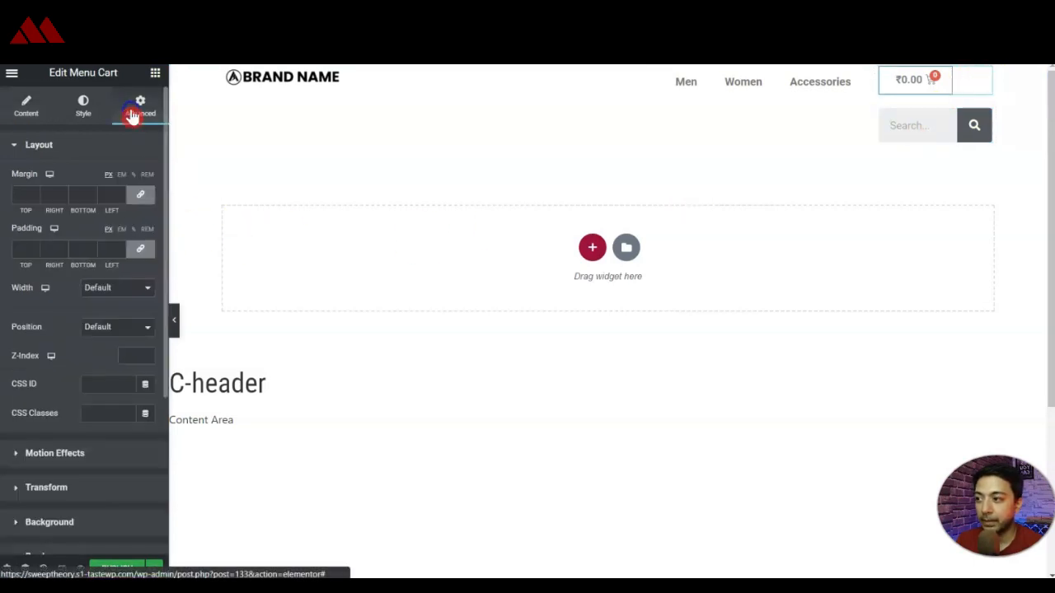
left_click(97, 287)
left_click(110, 324)
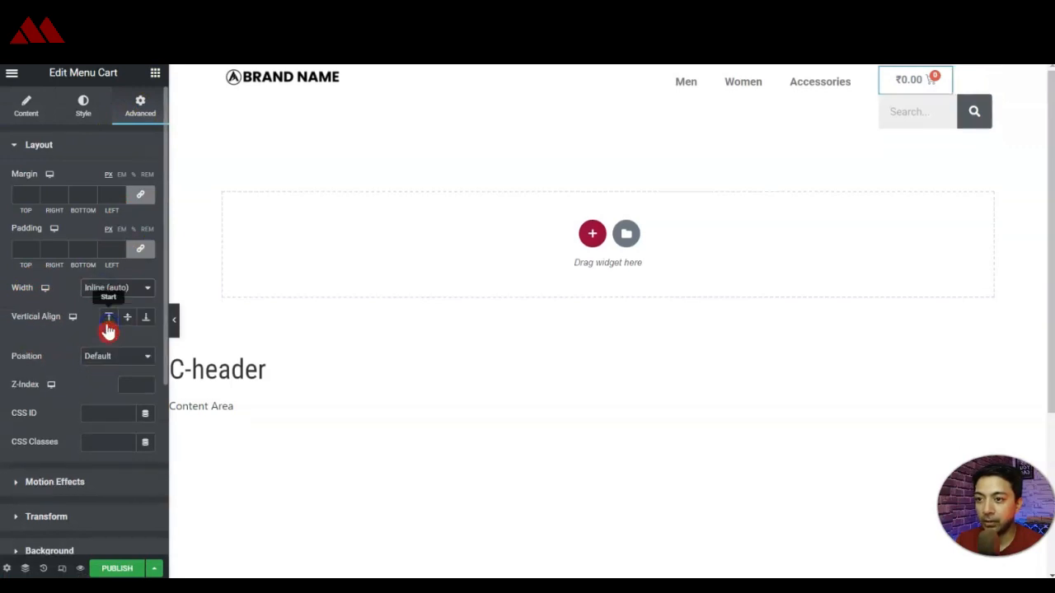
- Change the Search Form's skin to Full Screen and align its toggle icon to the right
left_click(988, 108)
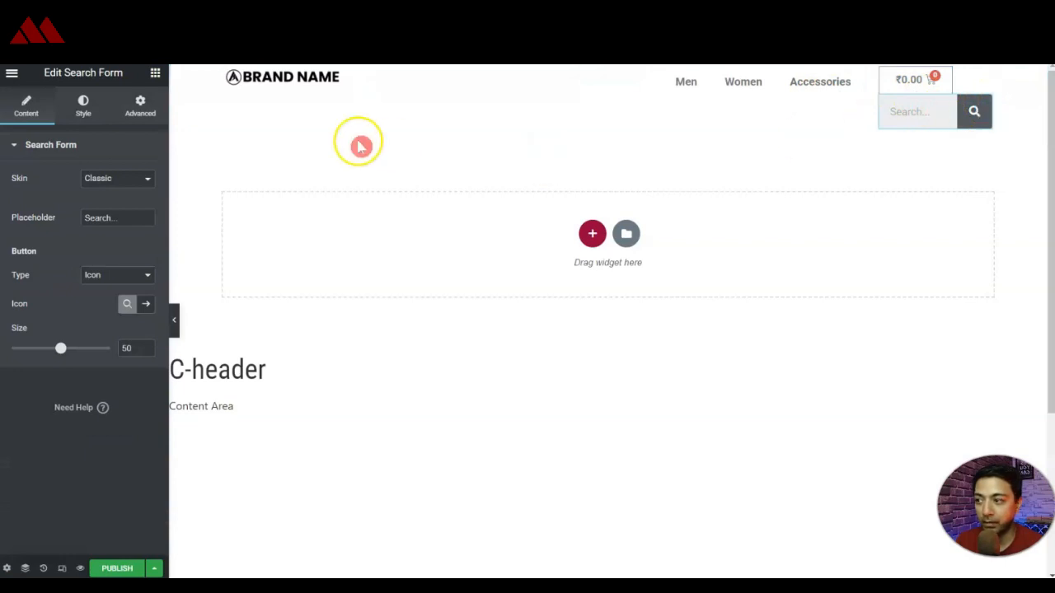
left_click(110, 178)
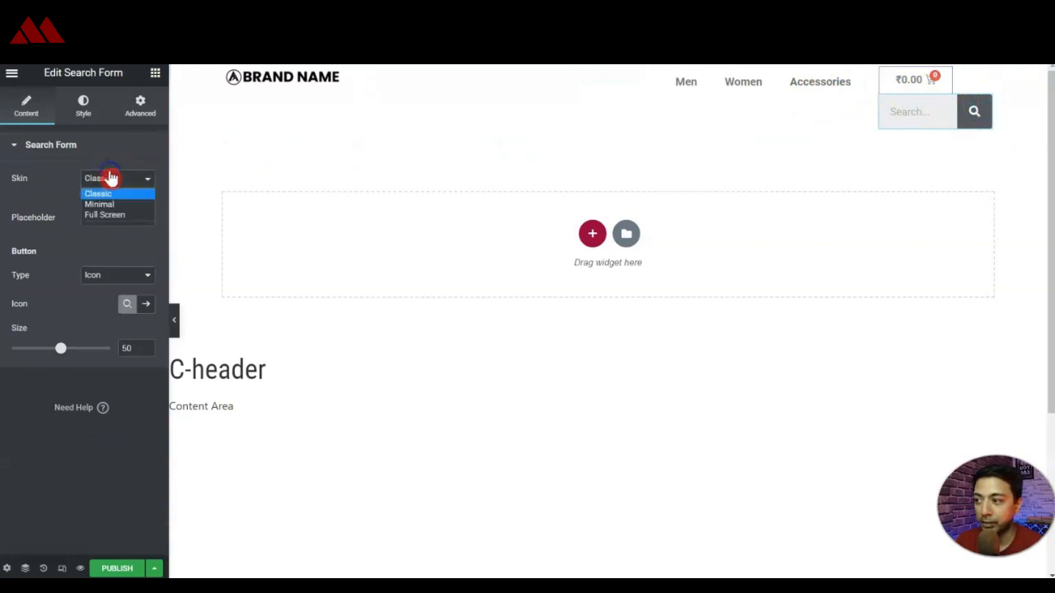
left_click(115, 215)
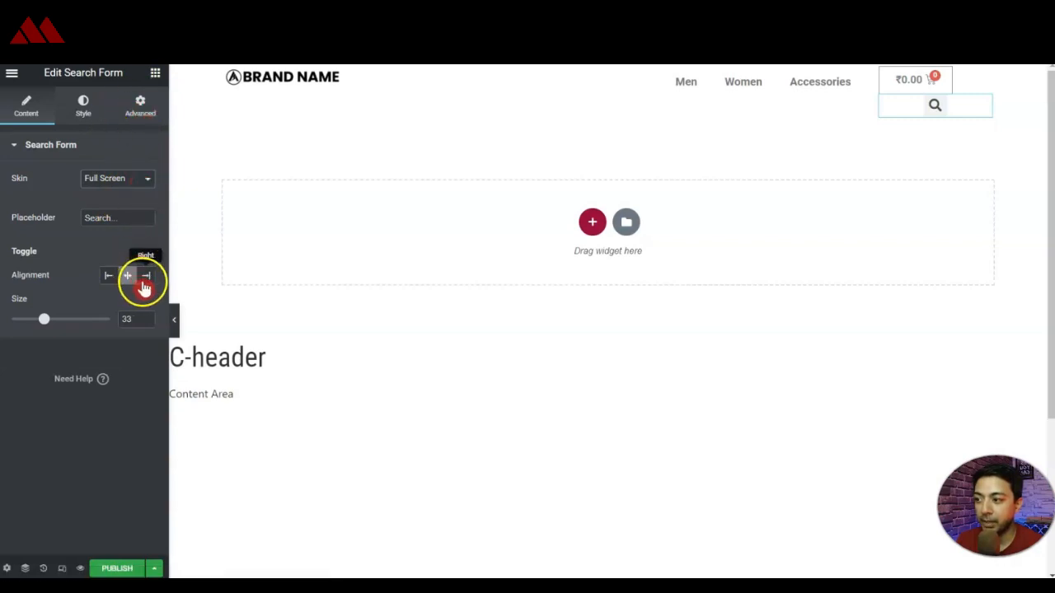
left_click(147, 277)
- Set the Search Form widget's width to Inline (auto) and centre it vertically beside the cart
left_click(145, 114)
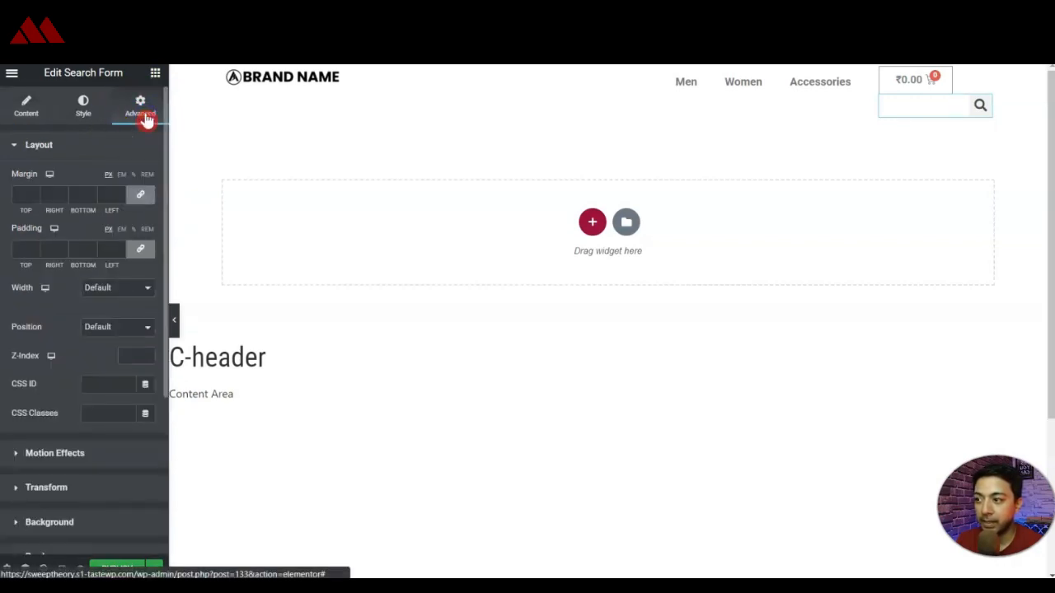
left_click(118, 291)
left_click(119, 324)
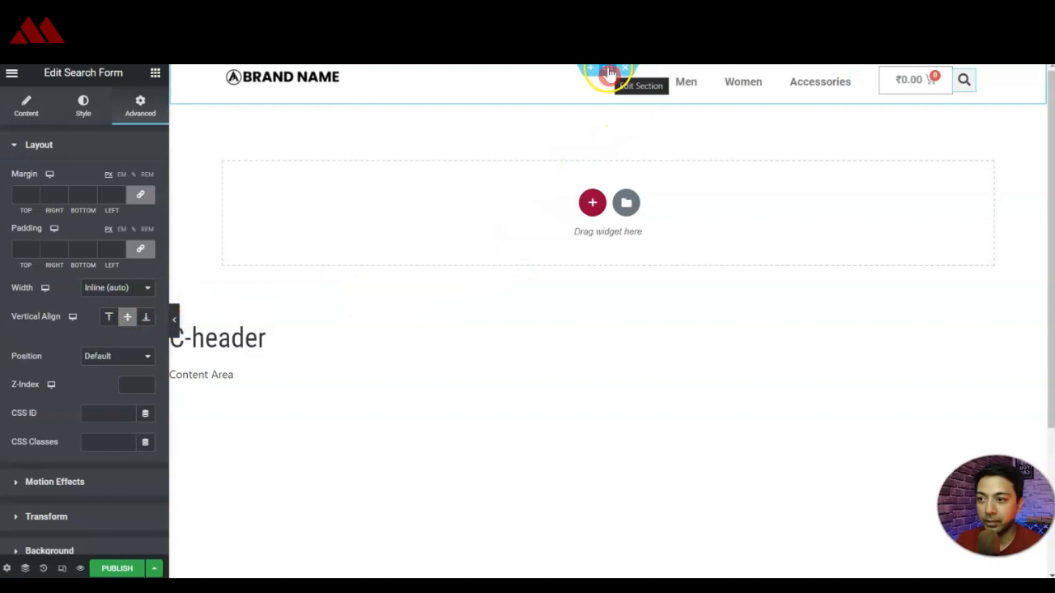
- Set the header section's vertical alignment to Middle
left_click(609, 73)
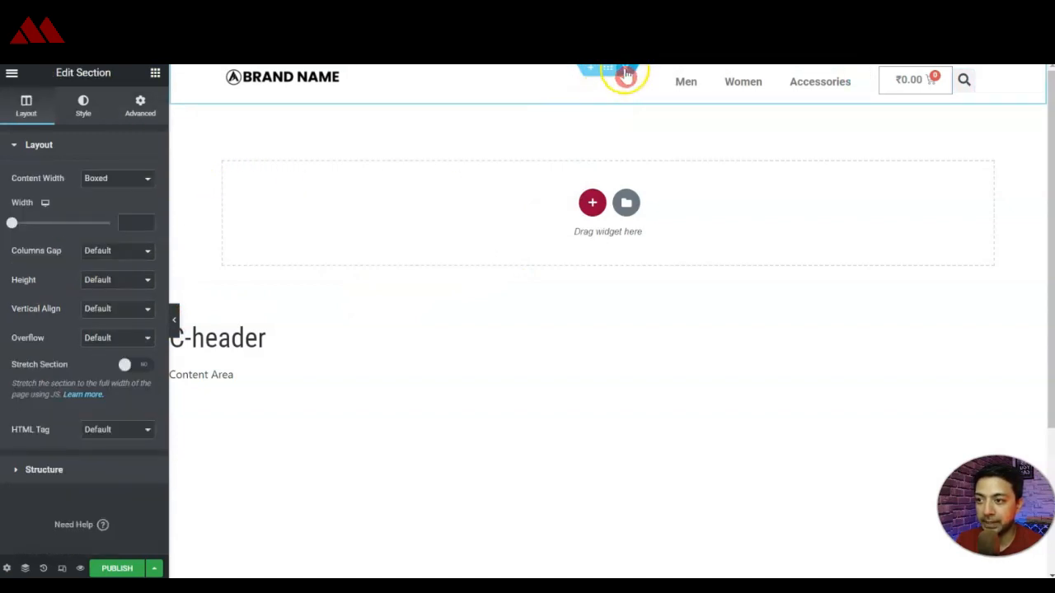
left_click(114, 312)
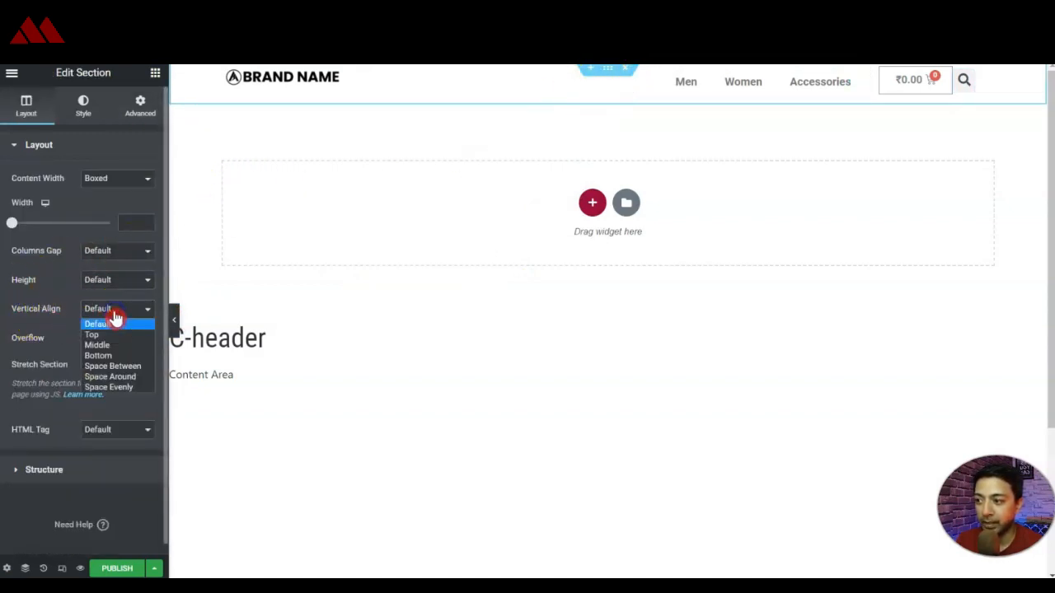
left_click(109, 346)
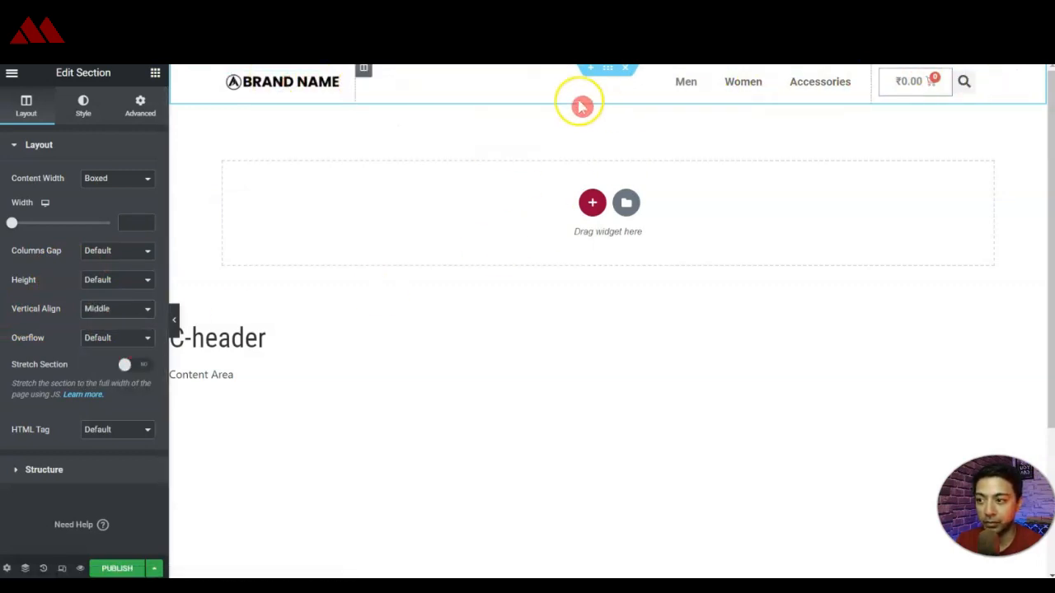
- Remove the outline around the Menu Cart by adjusting its border width in the style settings
left_click(947, 80)
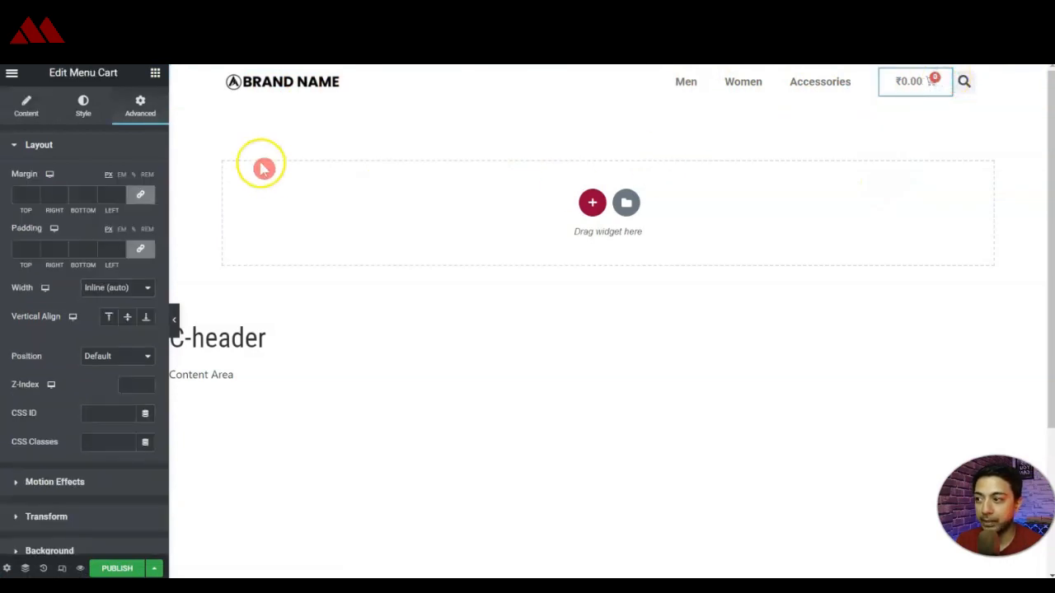
left_click(84, 116)
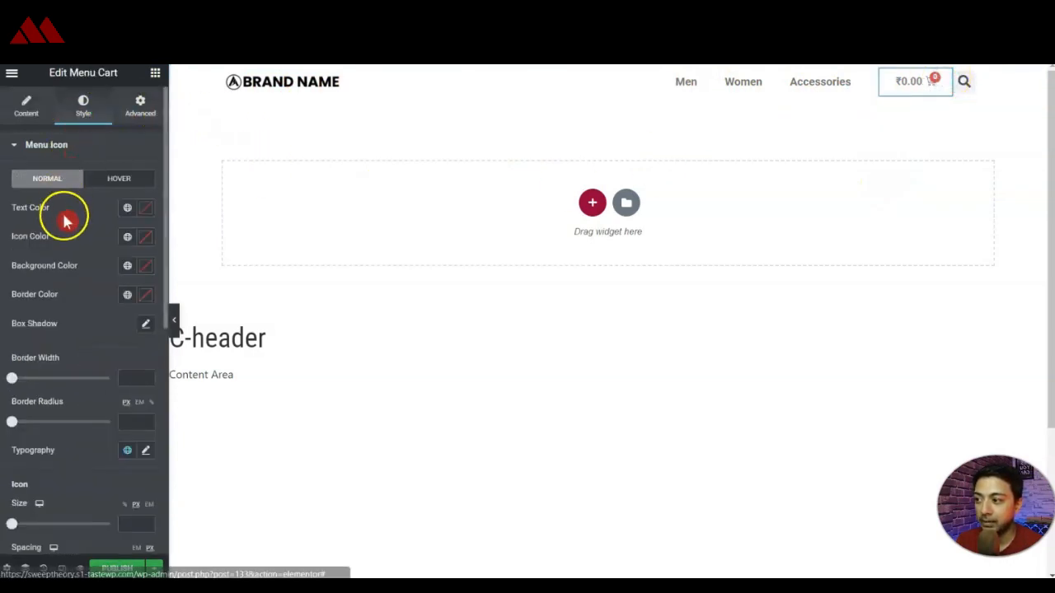
left_click(128, 379)
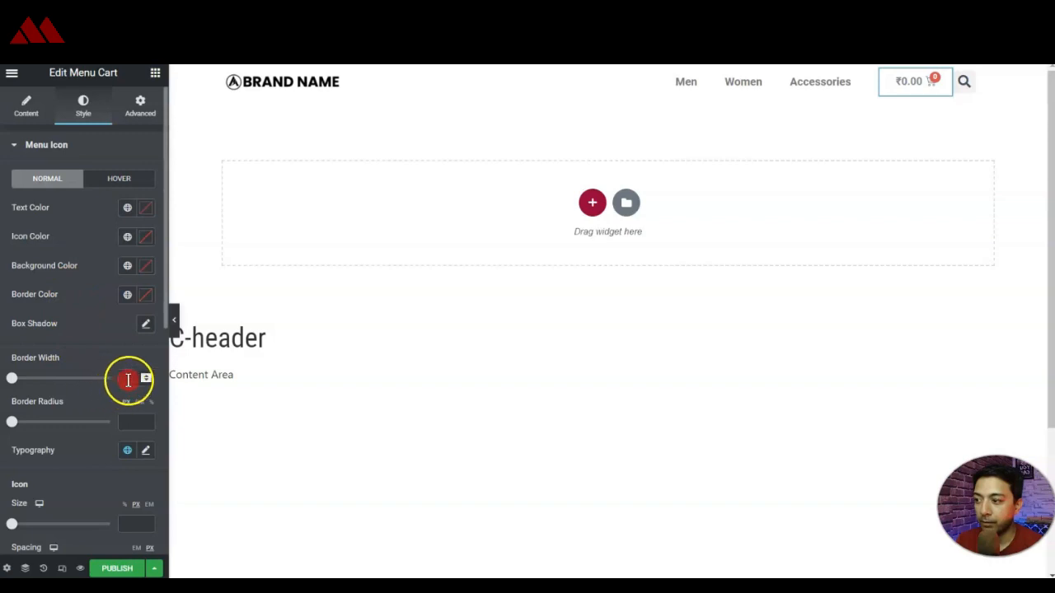
left_click(327, 322)
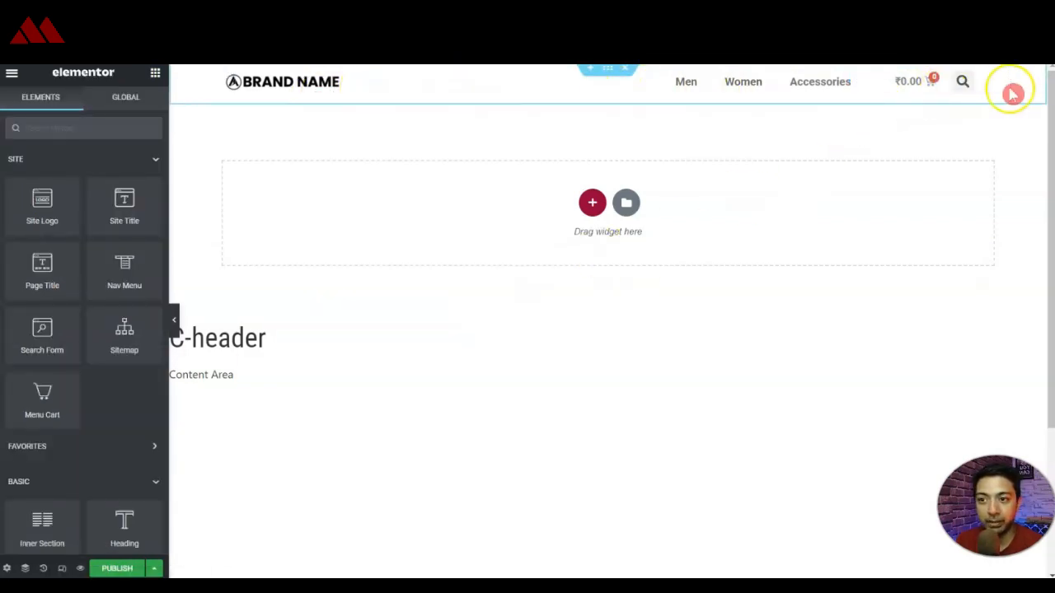
- Give the header section a classic background in slightly transparent white, #FFFFFFE6
left_click(614, 73)
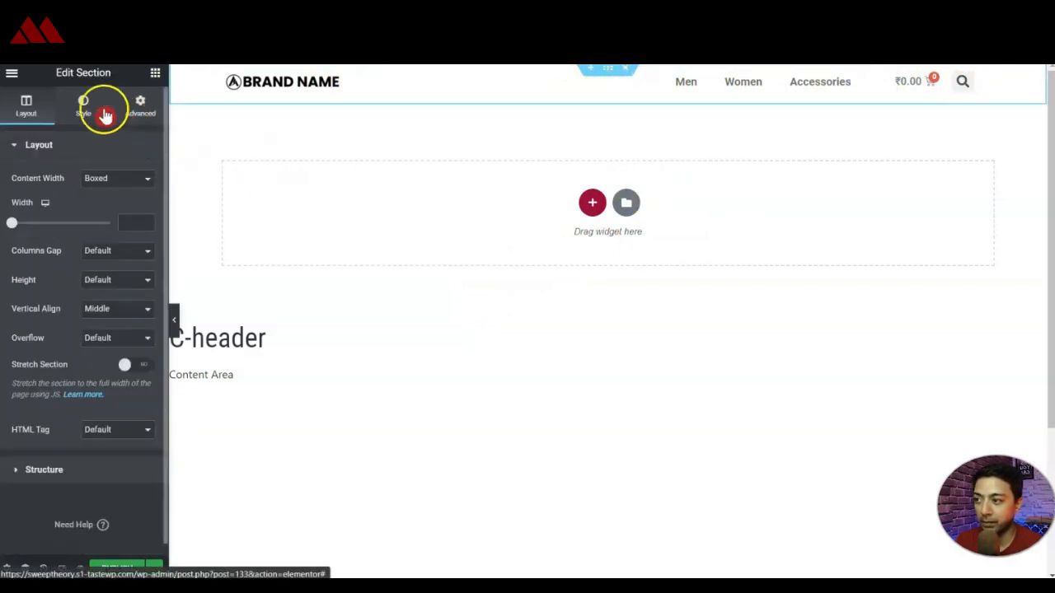
left_click(83, 105)
left_click(89, 208)
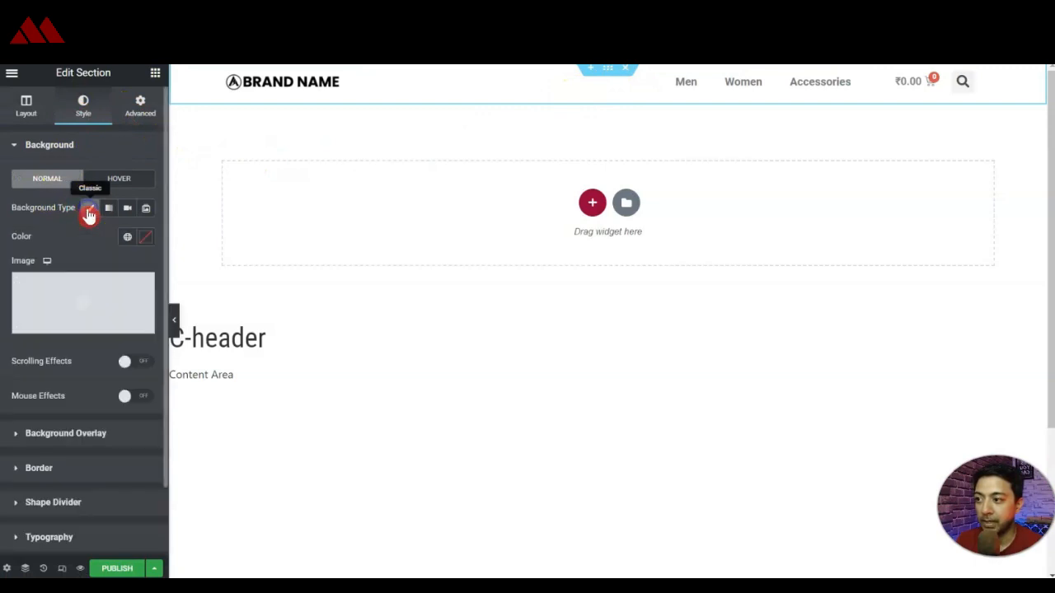
left_click(147, 239)
left_click_drag(118, 299, 71, 295)
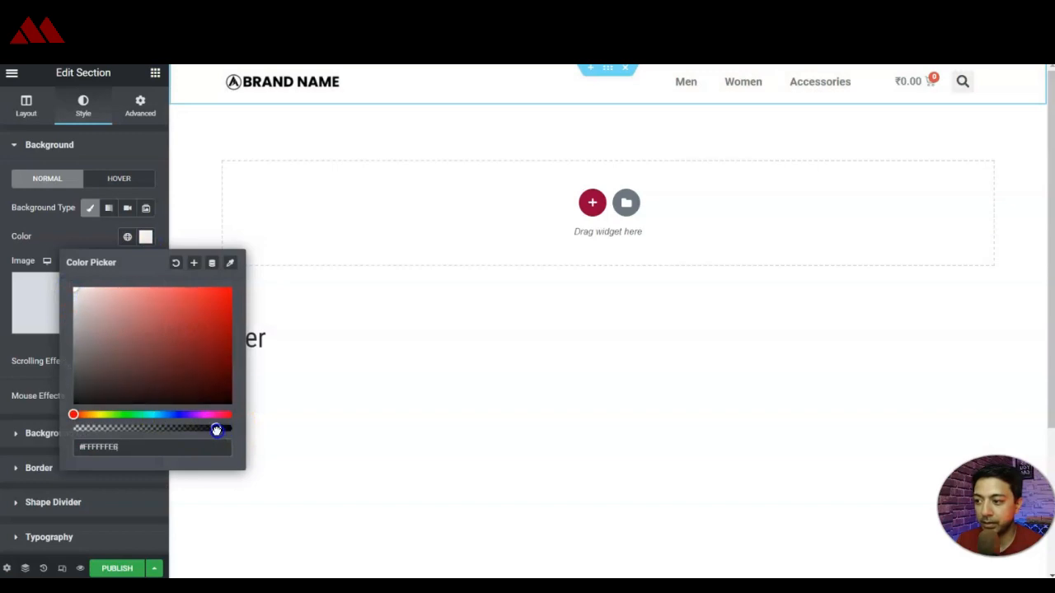
left_click(40, 231)
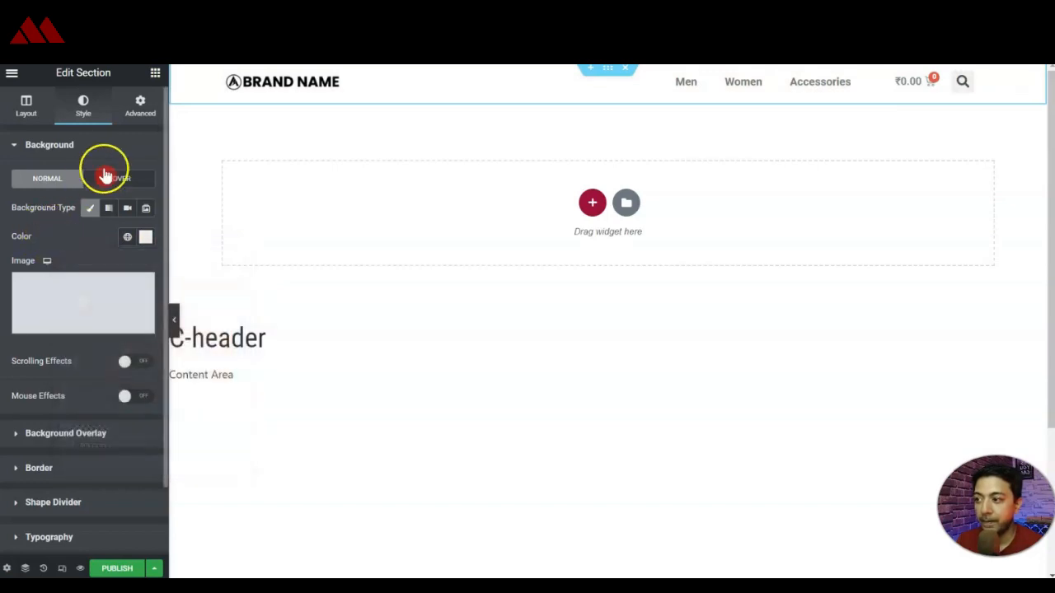
- Make the header section stick to the top through the Sticky option in its motion effects
left_click(140, 111)
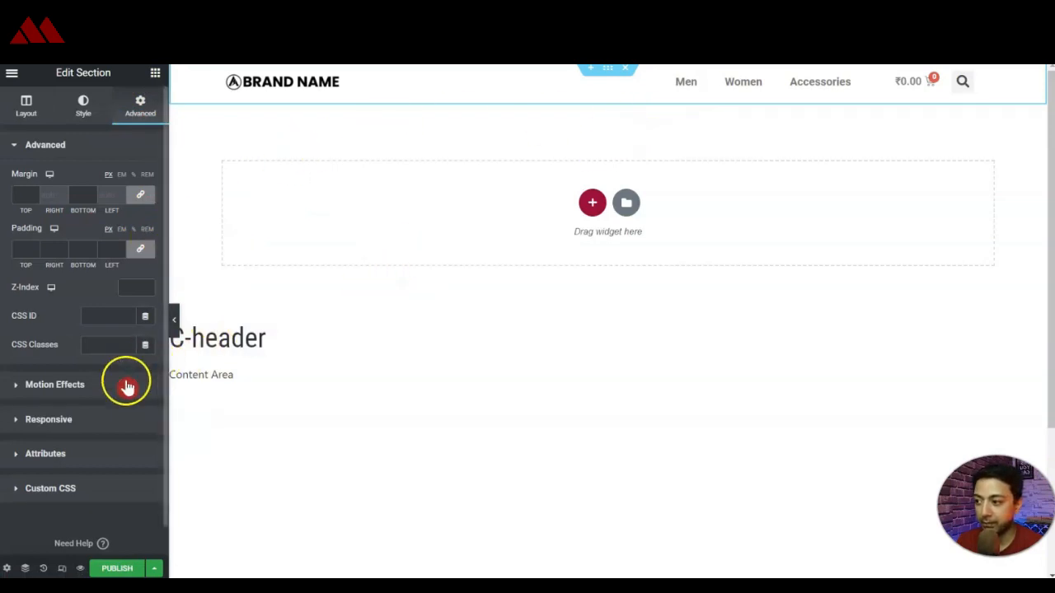
left_click(29, 385)
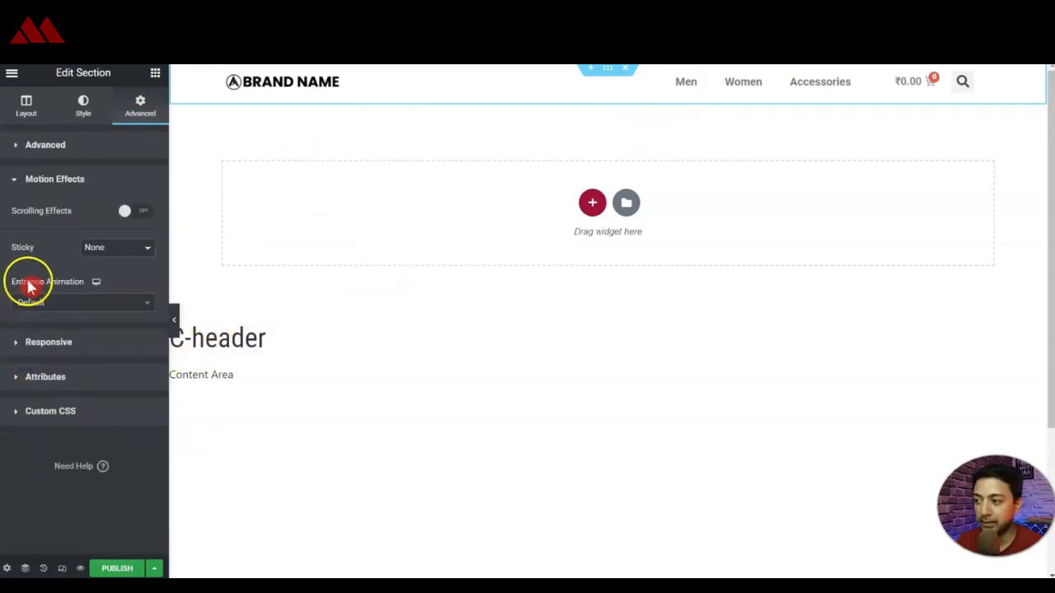
left_click(118, 249)
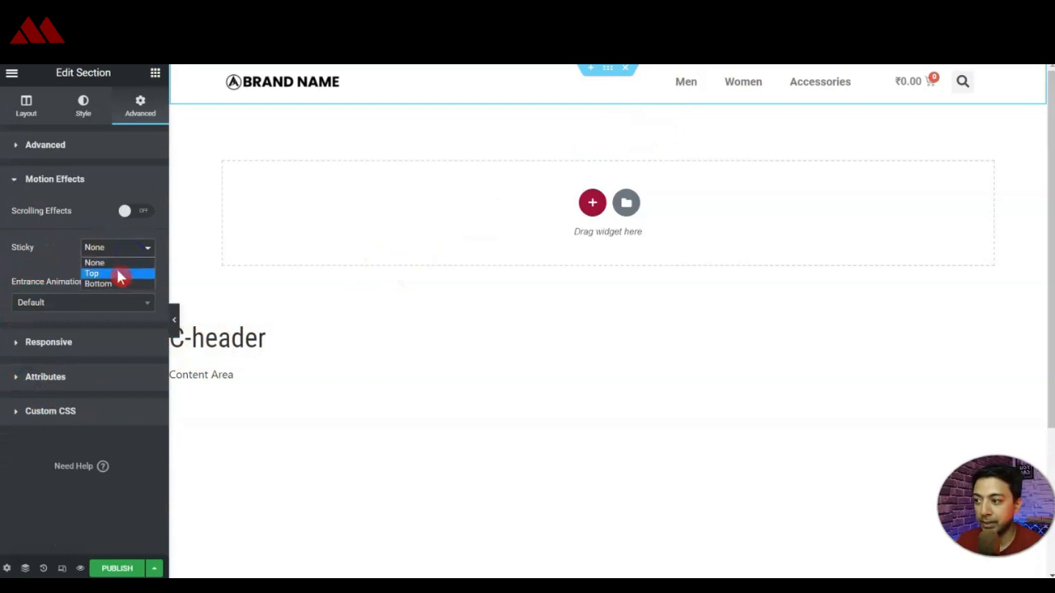
left_click(119, 274)
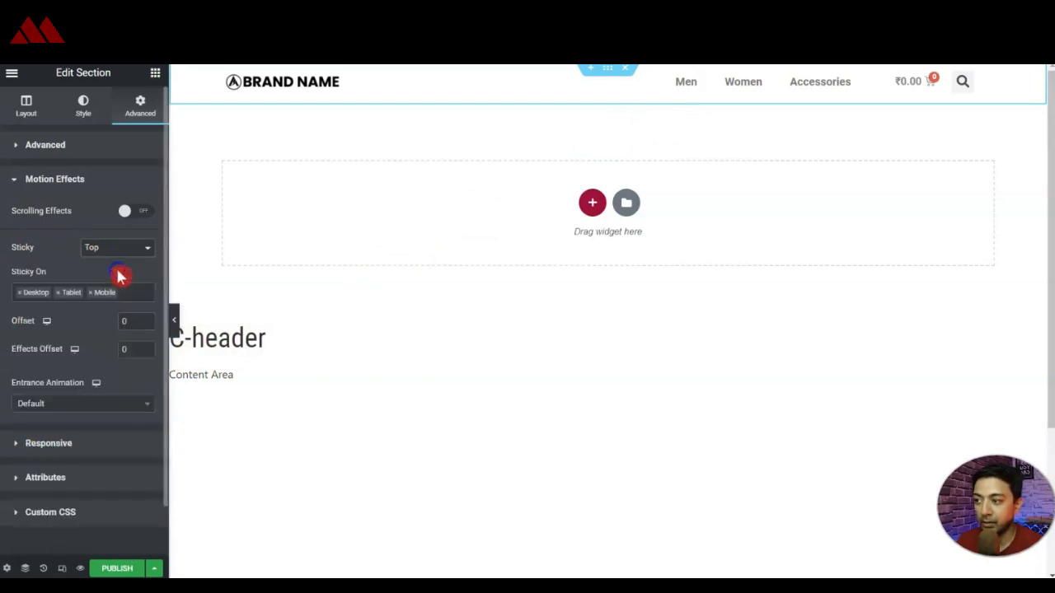
- Publish the header template with an Include condition for the Entire Site and view the live site
left_click(117, 569)
left_click(526, 400)
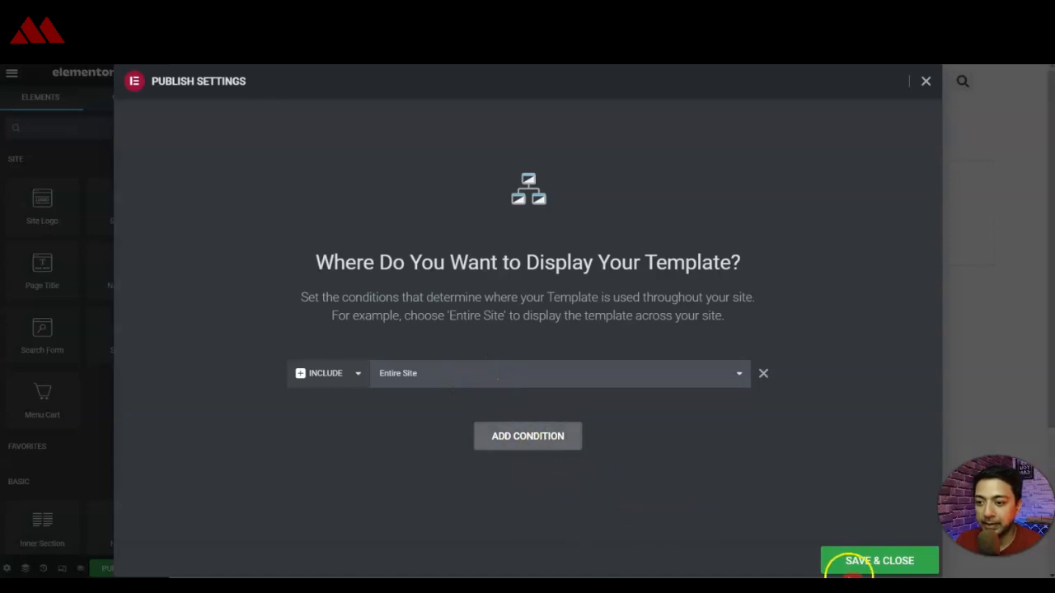
left_click(855, 568)
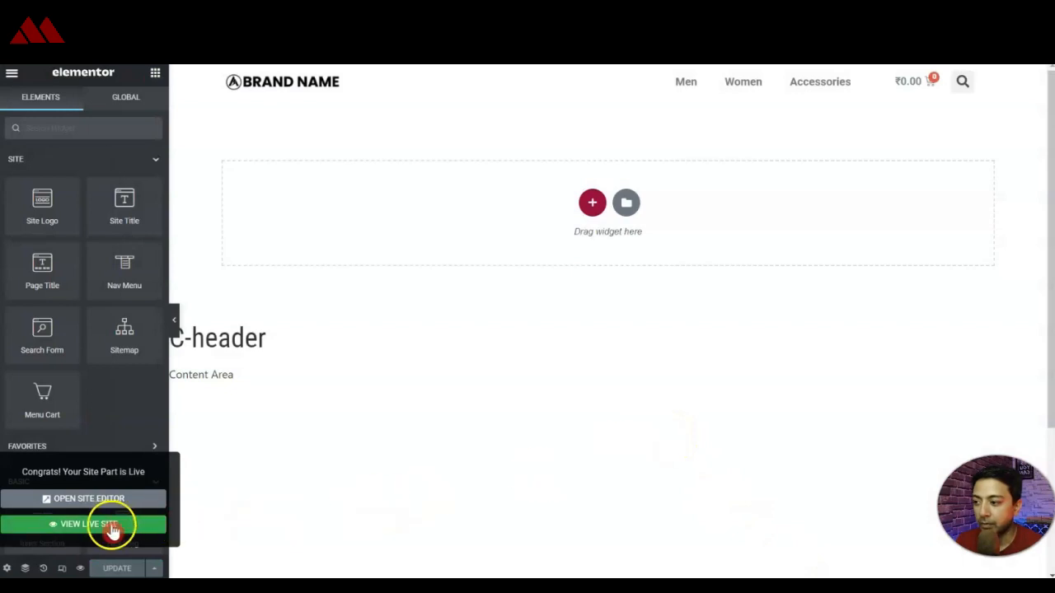
right_click(110, 530)
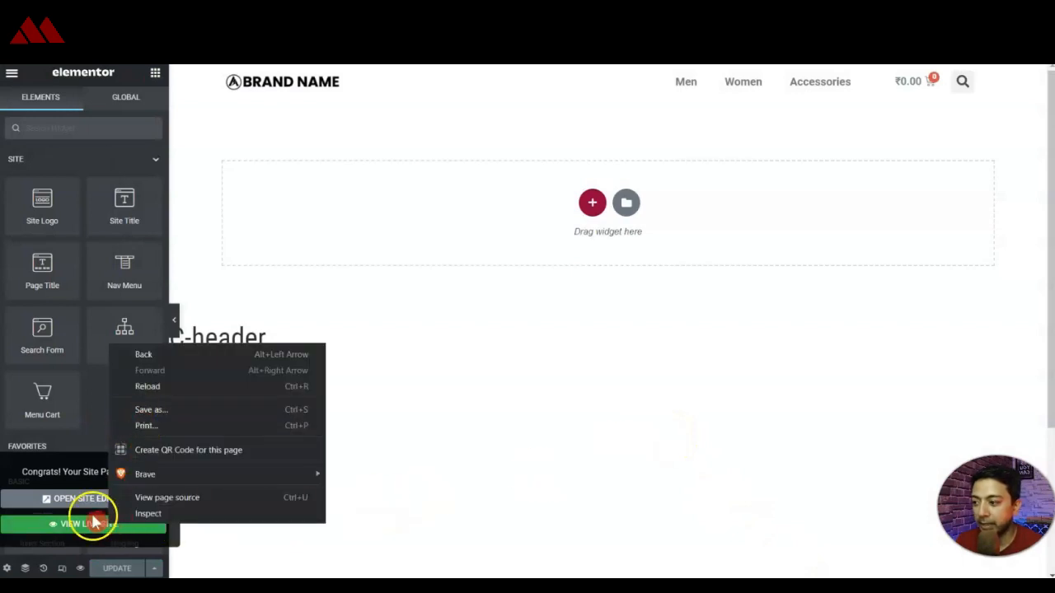
left_click(84, 532)
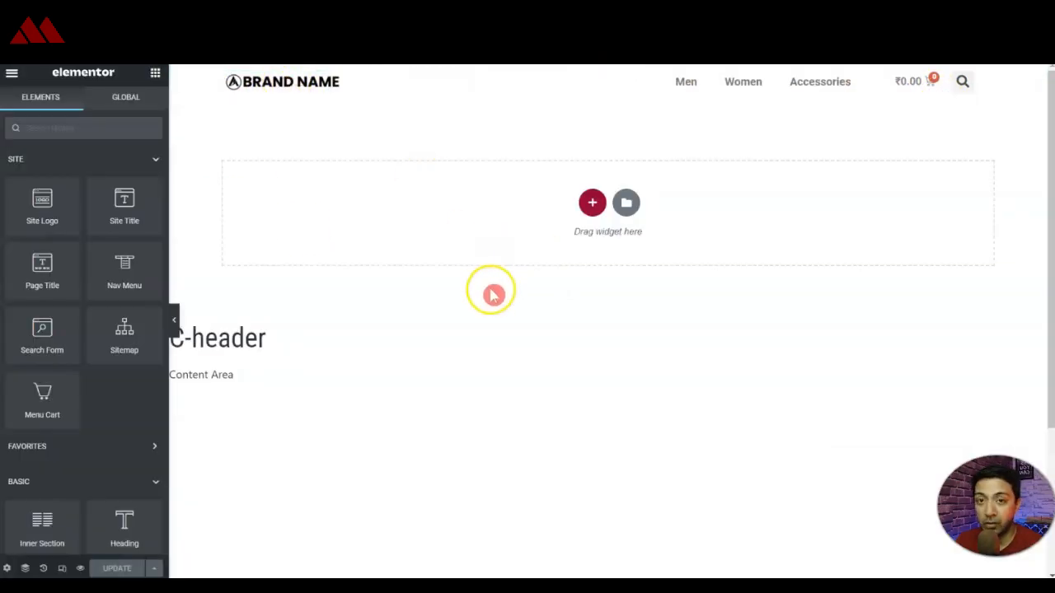
- Leave the header editor and create a new Footer template in the Theme Builder
left_click(13, 76)
left_click(52, 312)
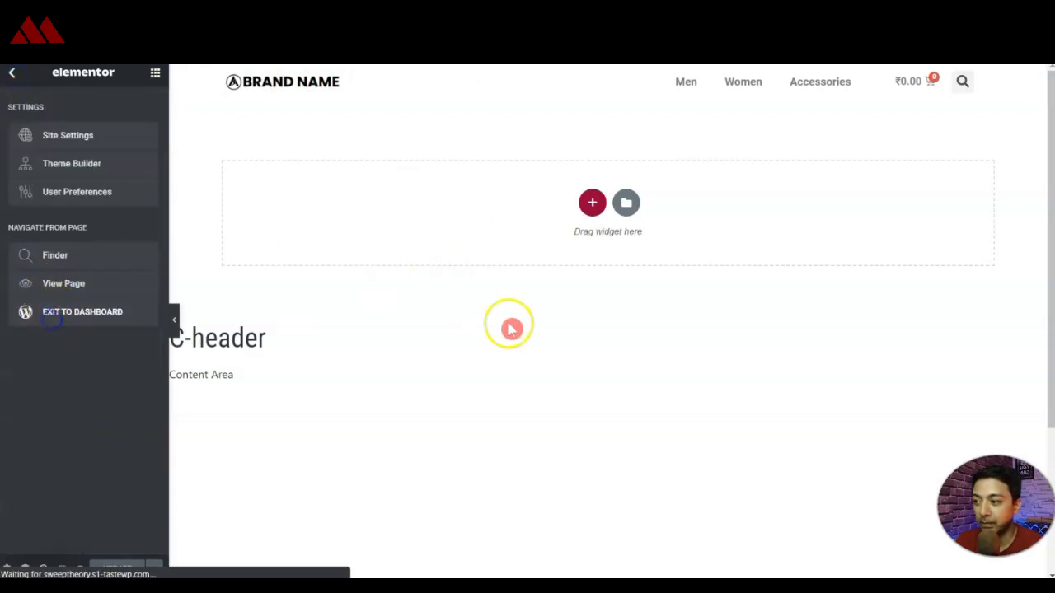
left_click(37, 427)
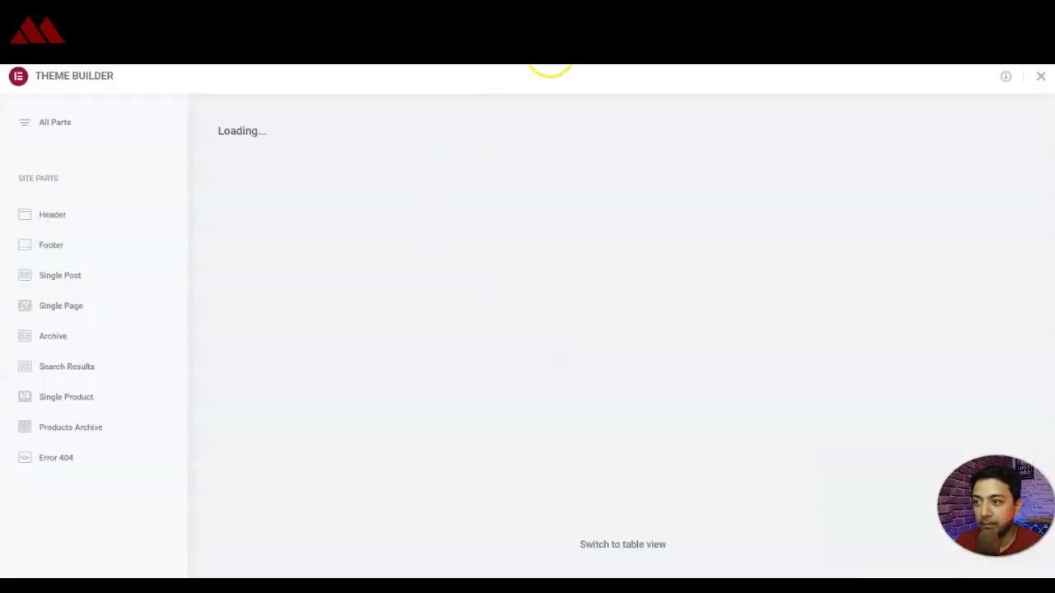
left_click(51, 248)
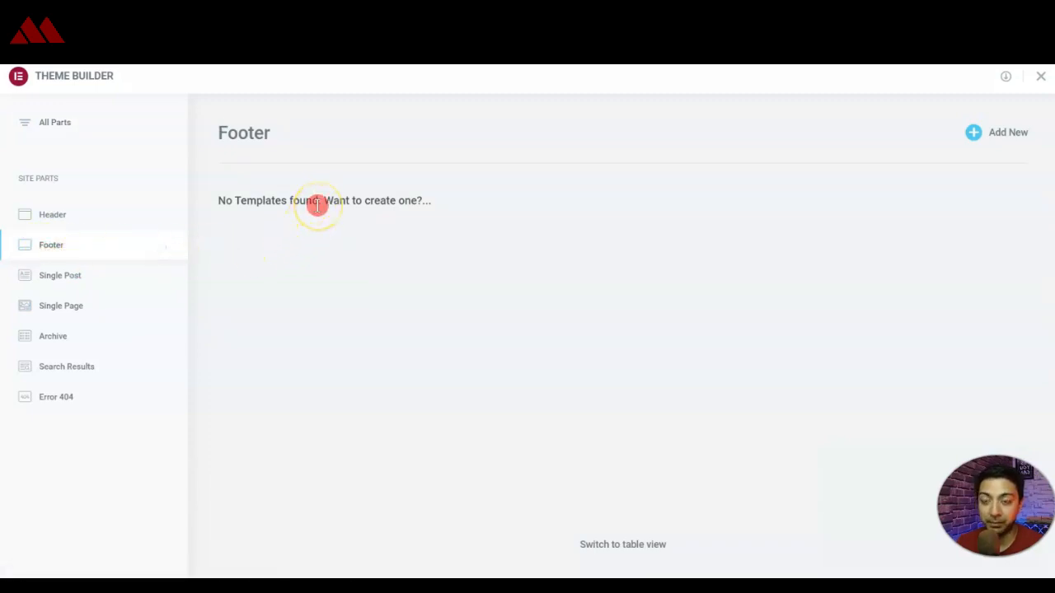
left_click(1005, 136)
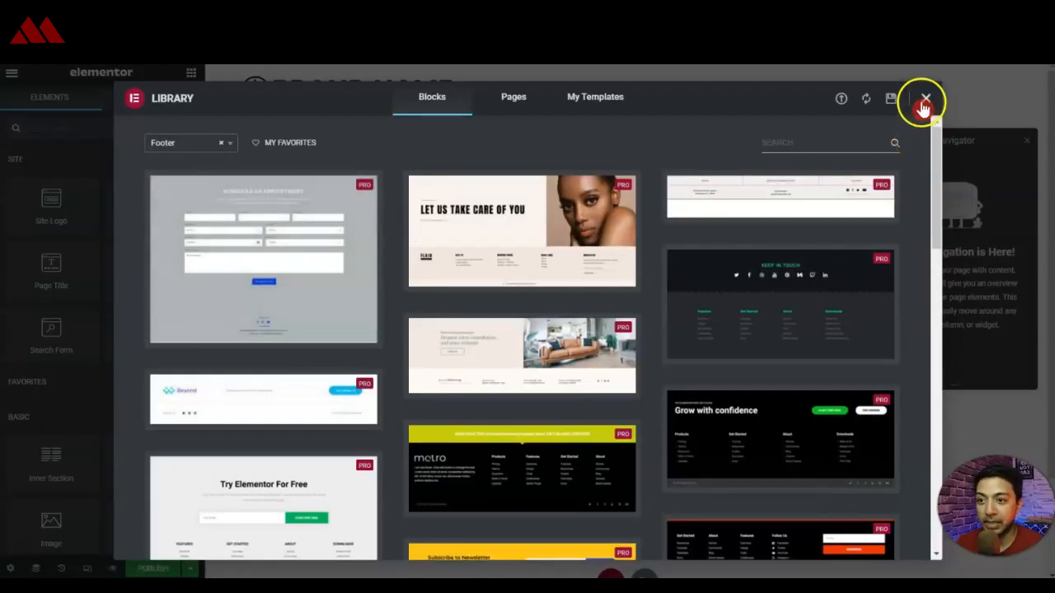
- Dismiss the template library and title the footer template C-footer
left_click(926, 99)
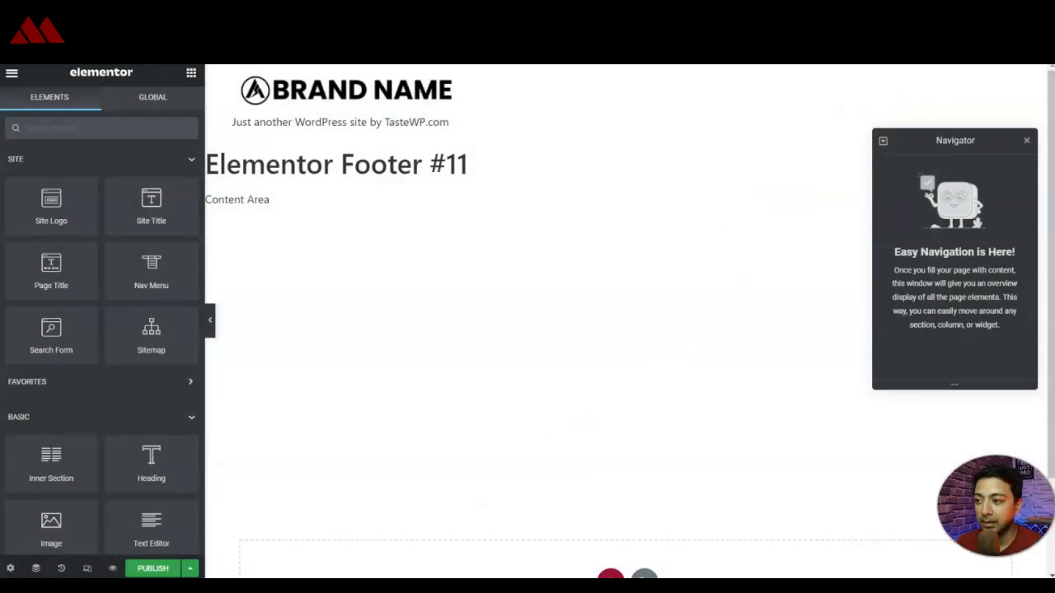
left_click(11, 570)
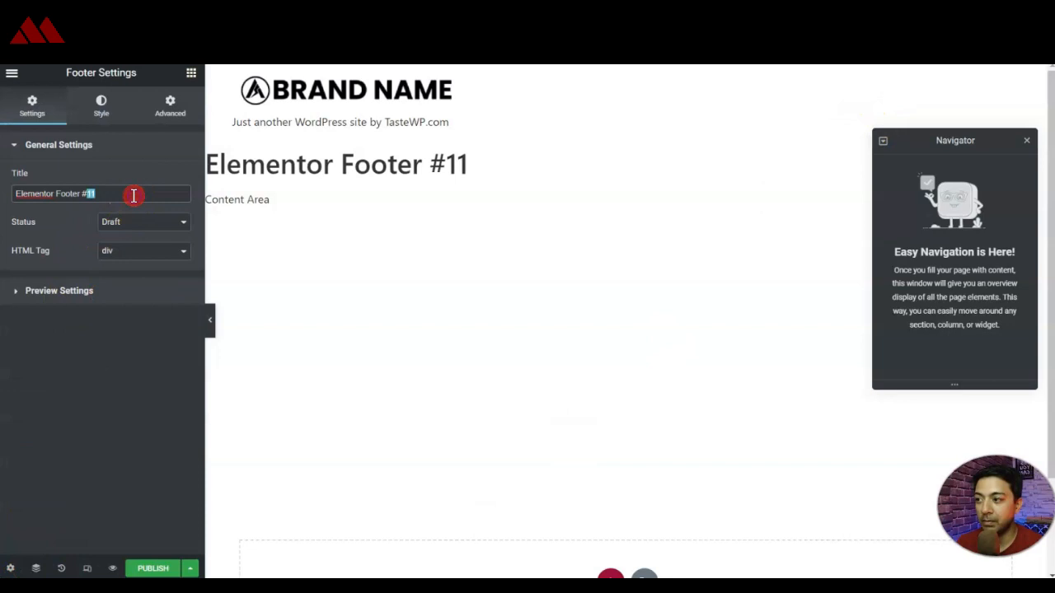
type("C-footer")
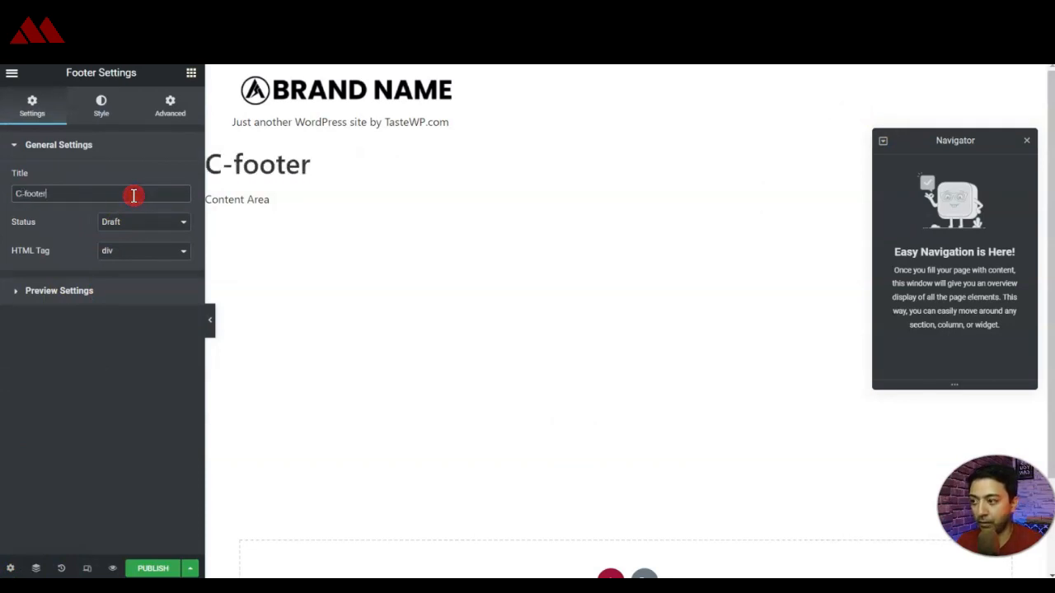
- Add a section with four equal columns to the footer template
scroll(302, 354, "down", 2)
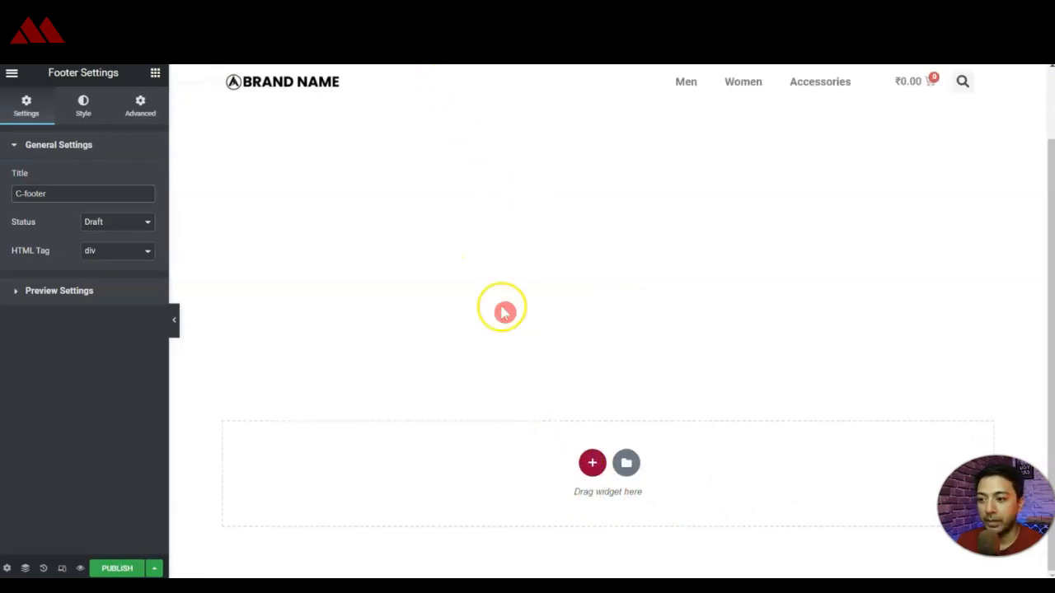
left_click(592, 465)
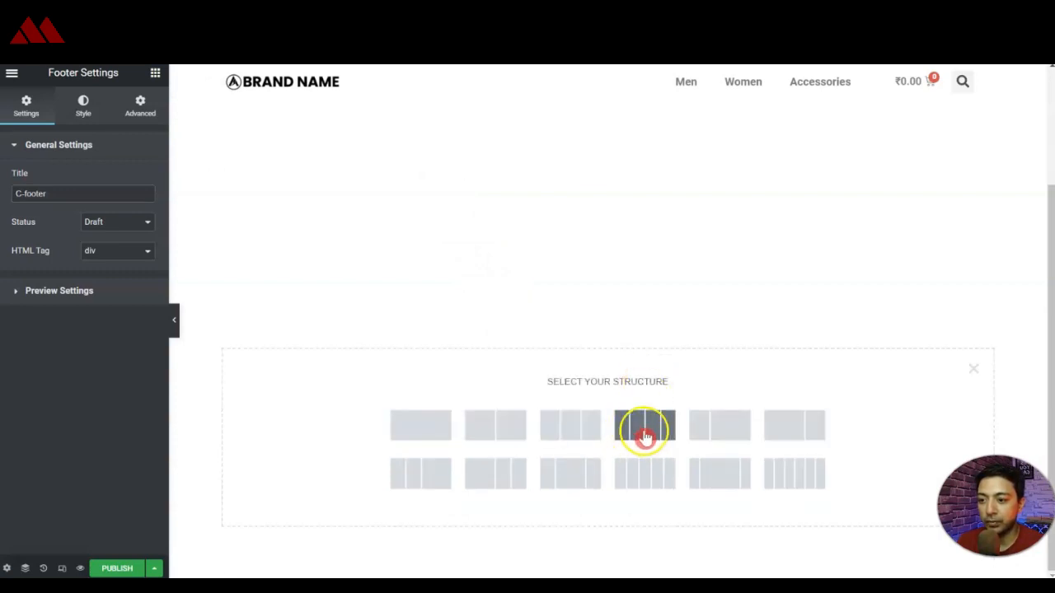
left_click(645, 435)
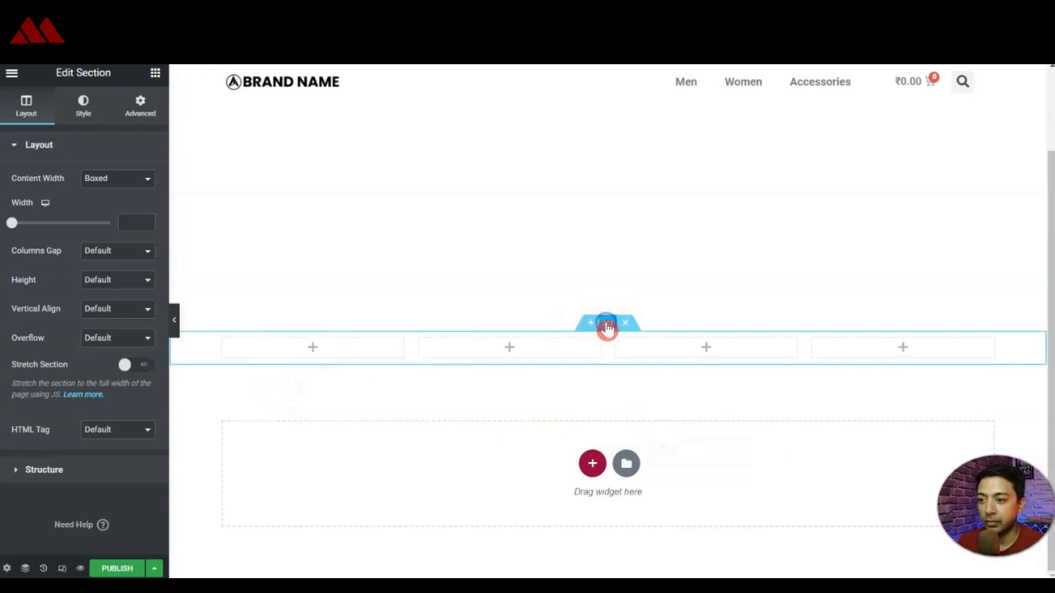
- Unlink the footer section's padding values and set the top and bottom padding to 50 px
left_click(148, 117)
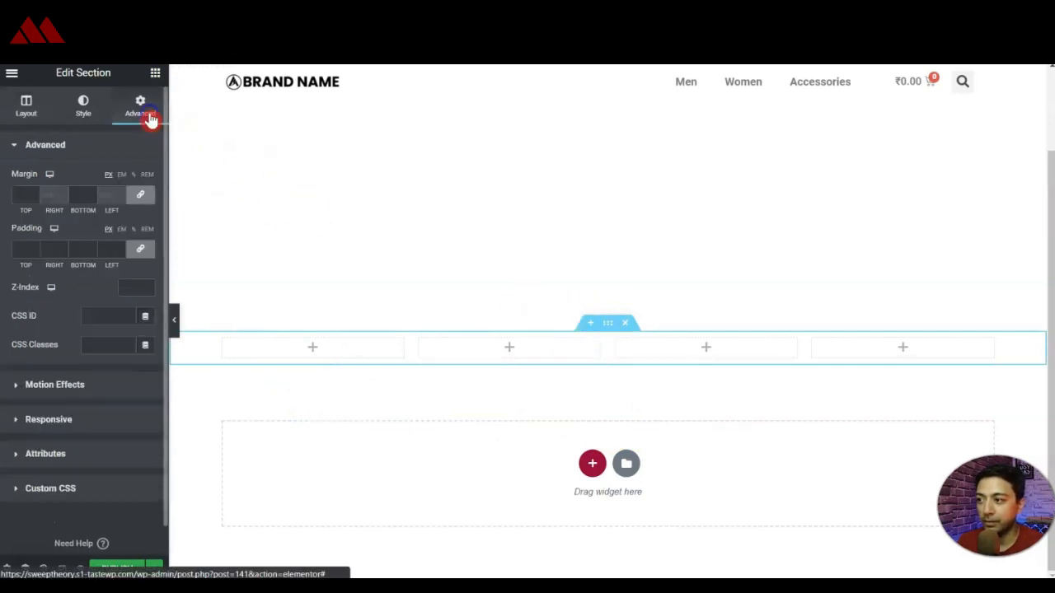
left_click(144, 247)
left_click(27, 252)
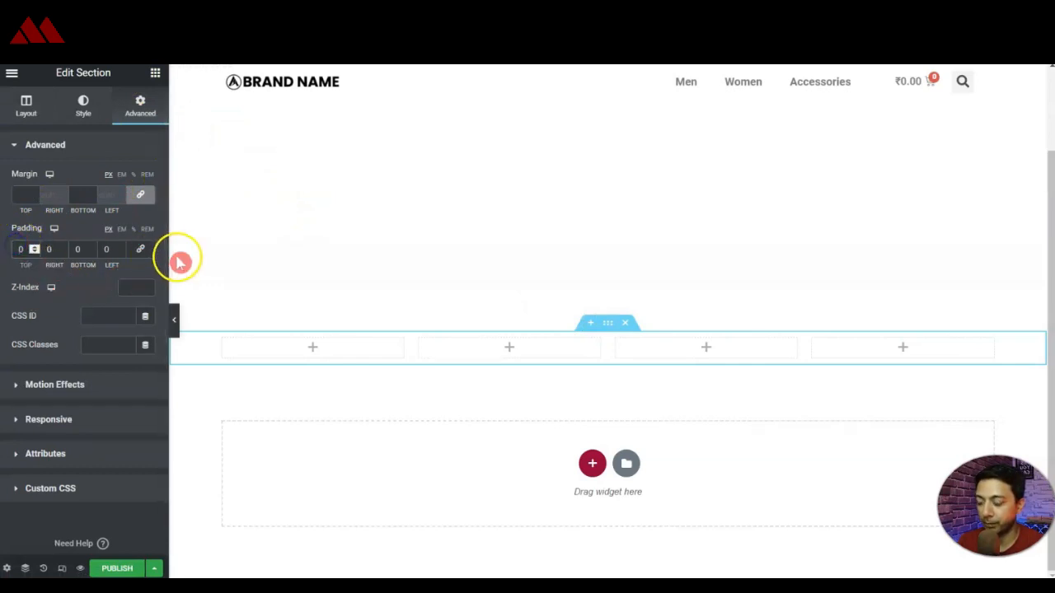
type("50")
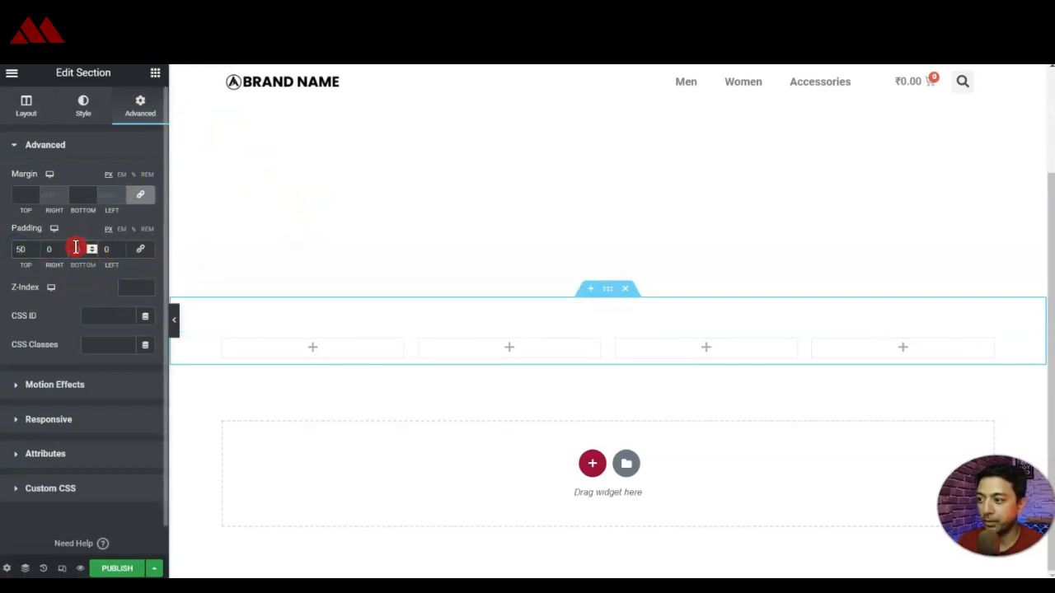
type("50")
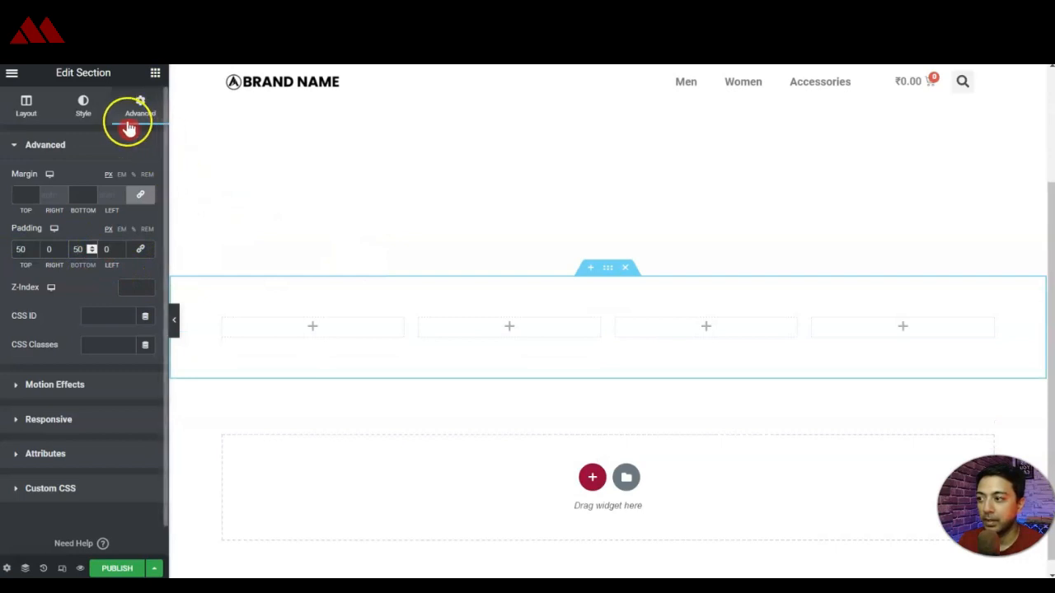
- Give the four-column footer section a classic background in dark grey
left_click(80, 104)
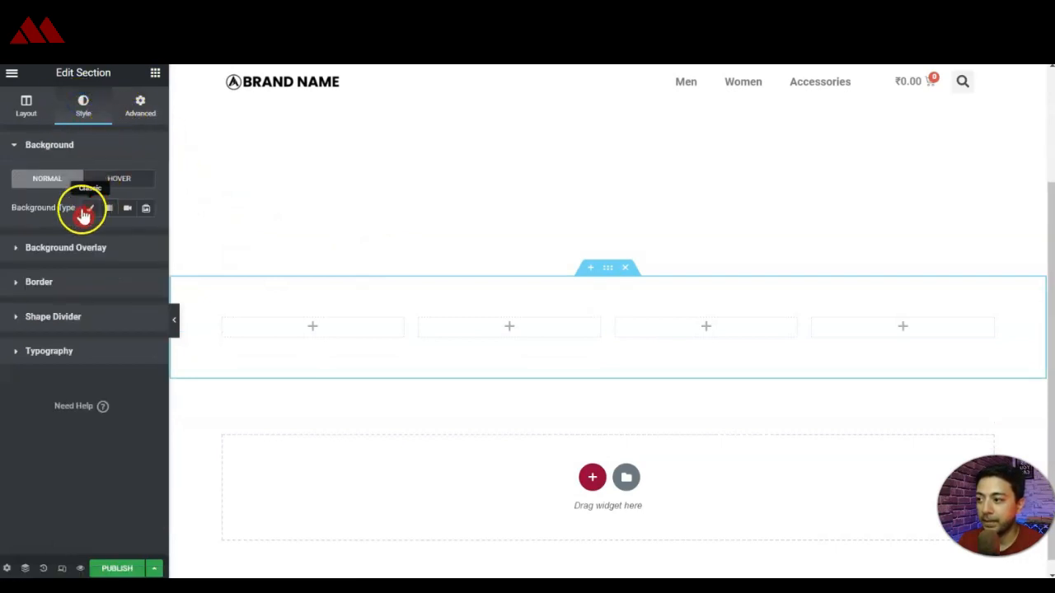
left_click(90, 208)
left_click(145, 238)
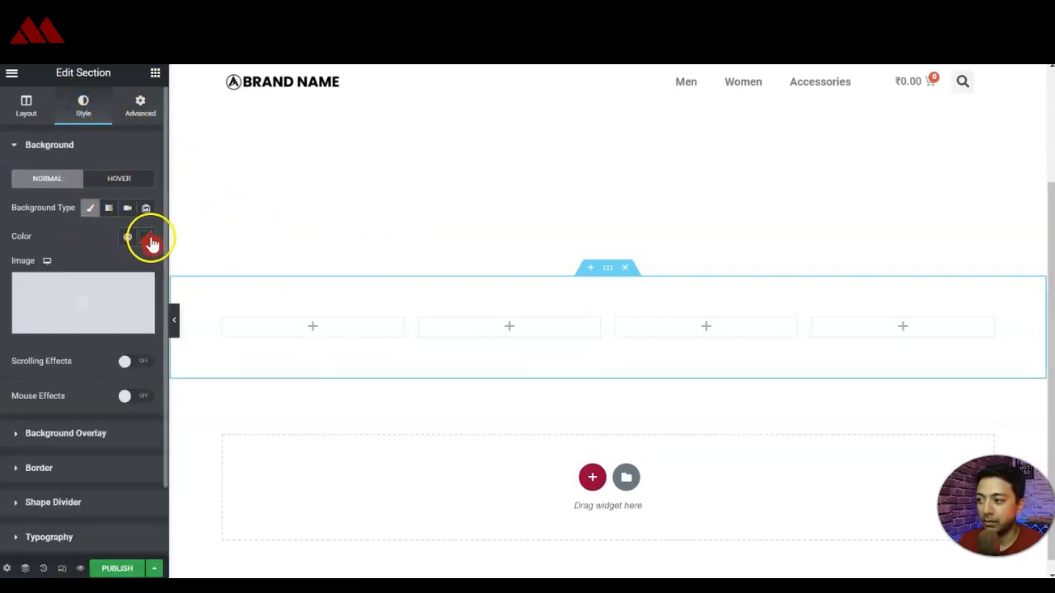
left_click_drag(146, 400, 65, 388)
left_click(294, 206)
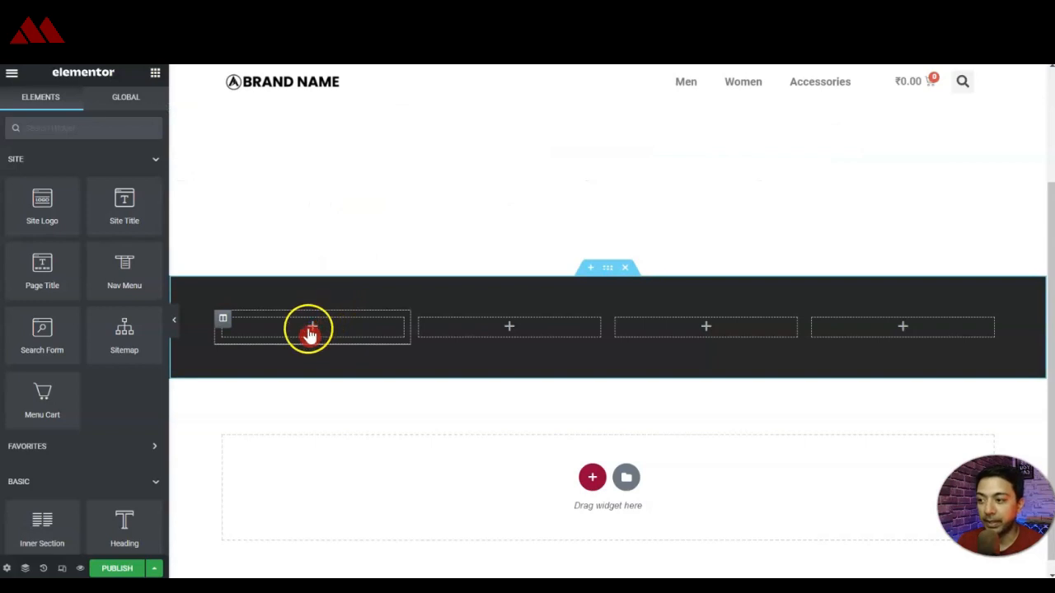
- Add a Heading widget to the first footer column with the text WHAT'S HOT
scroll(113, 396, "down", 3)
left_click_drag(125, 257, 311, 318)
left_click(72, 215)
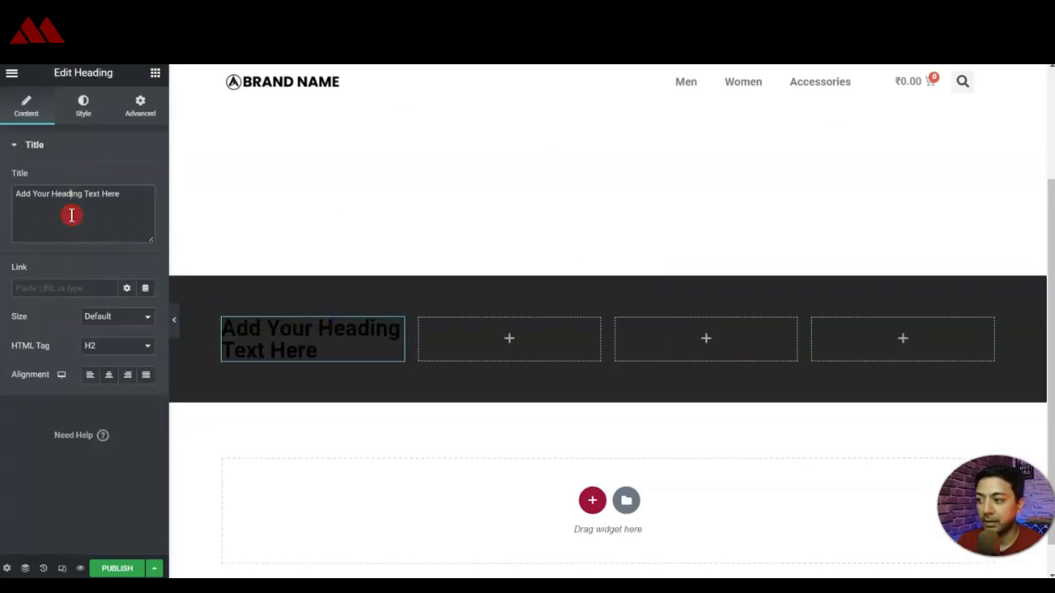
key("ctrl+a")
type("WHAT'S HOT")
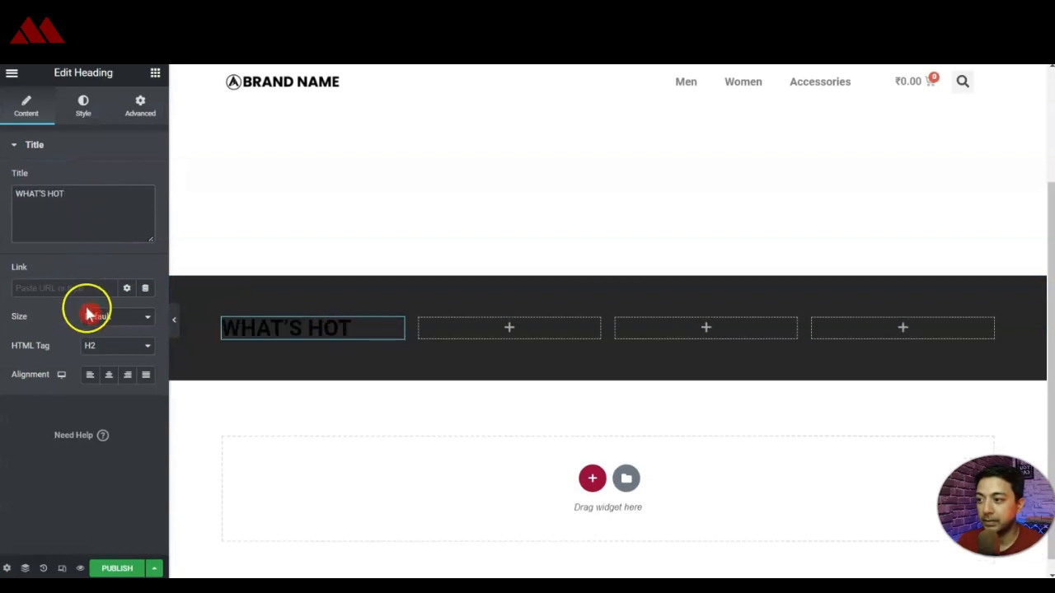
- Align the WHAT'S HOT heading to the left and set its HTML tag to H4
left_click(91, 376)
left_click(107, 355)
left_click(115, 393)
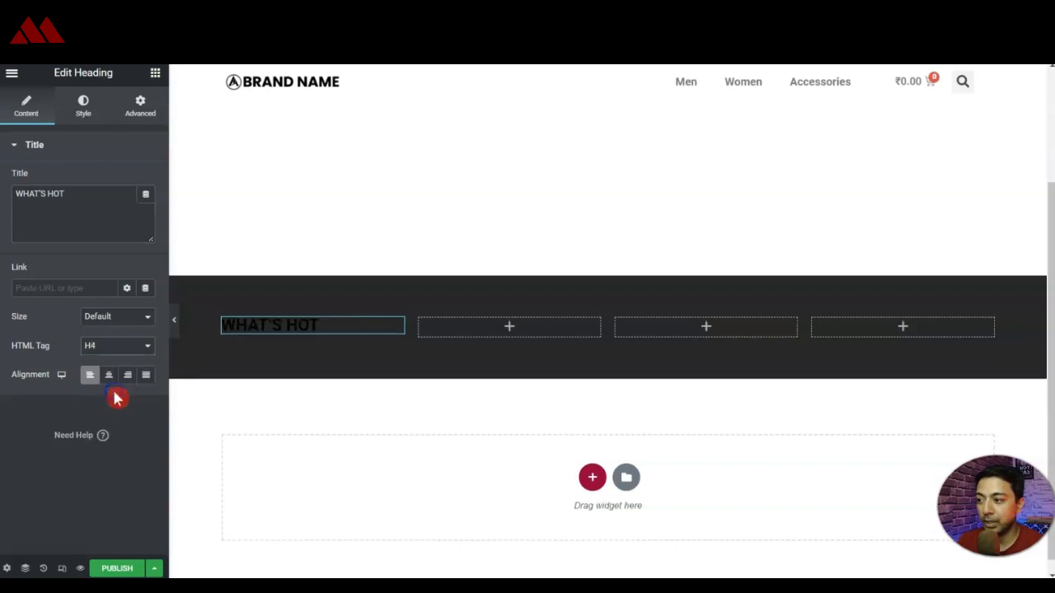
- Change the text color of the WHAT'S HOT heading to white, #FFFFFF
left_click(84, 115)
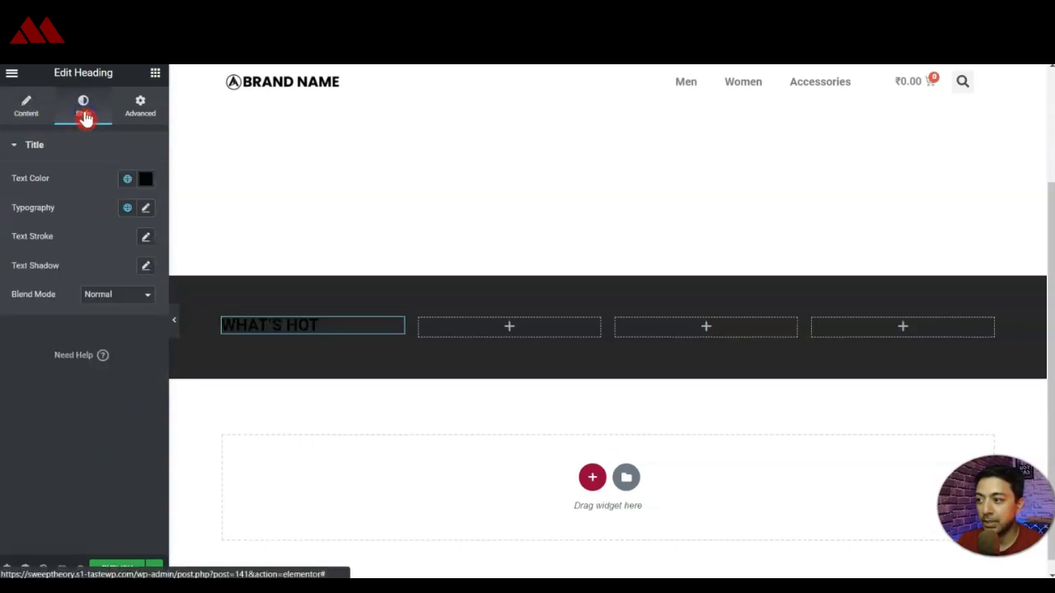
left_click(146, 179)
left_click_drag(128, 266, 55, 231)
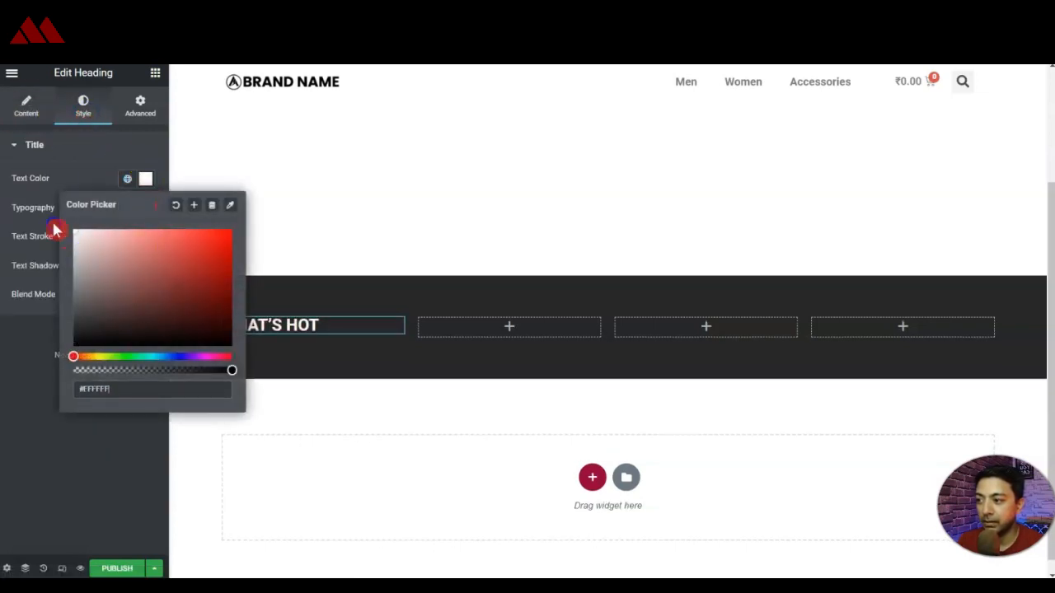
left_click(24, 212)
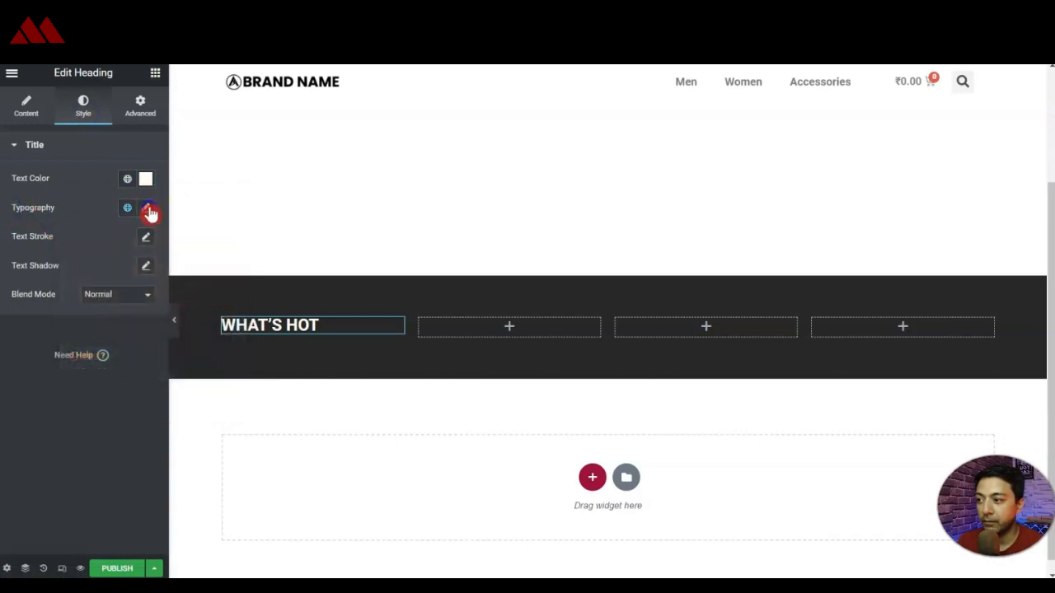
- Set the WHAT'S HOT heading's typography to Roboto Condensed, size 18 px, with Normal weight
left_click(149, 211)
left_click(126, 282)
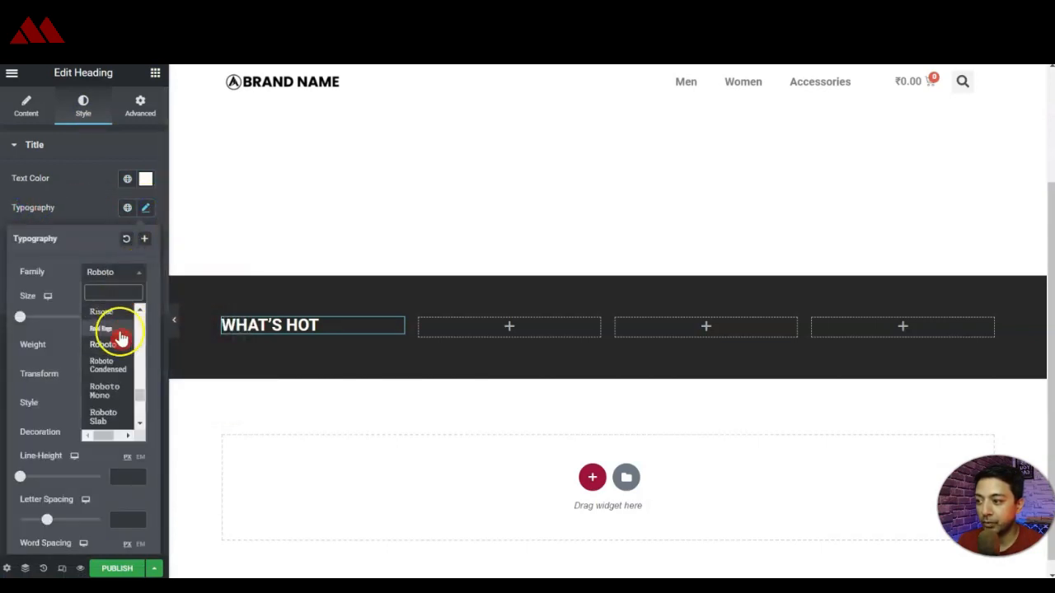
left_click(120, 371)
left_click(126, 314)
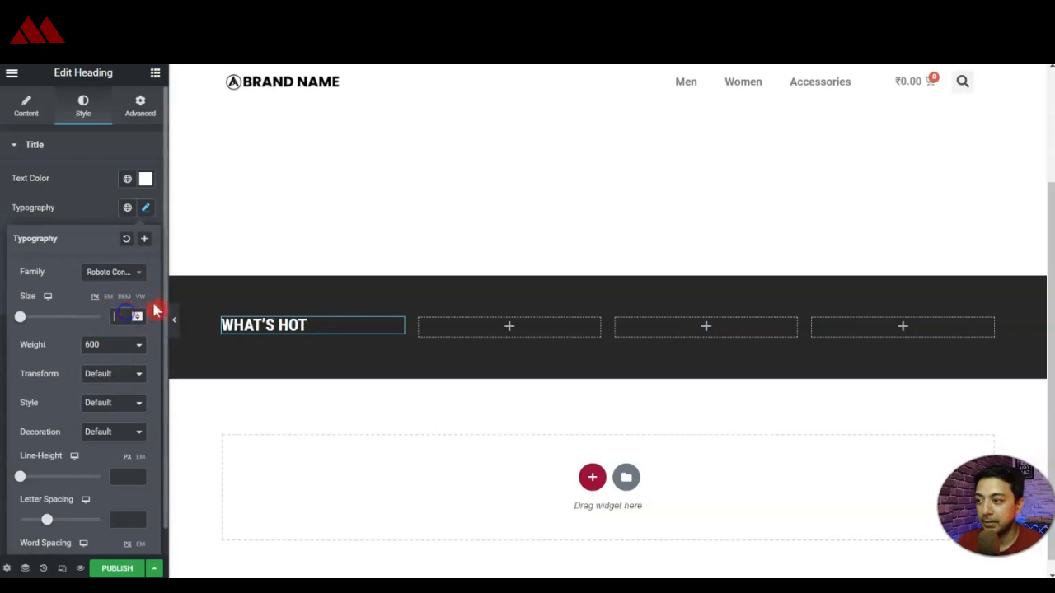
type("18")
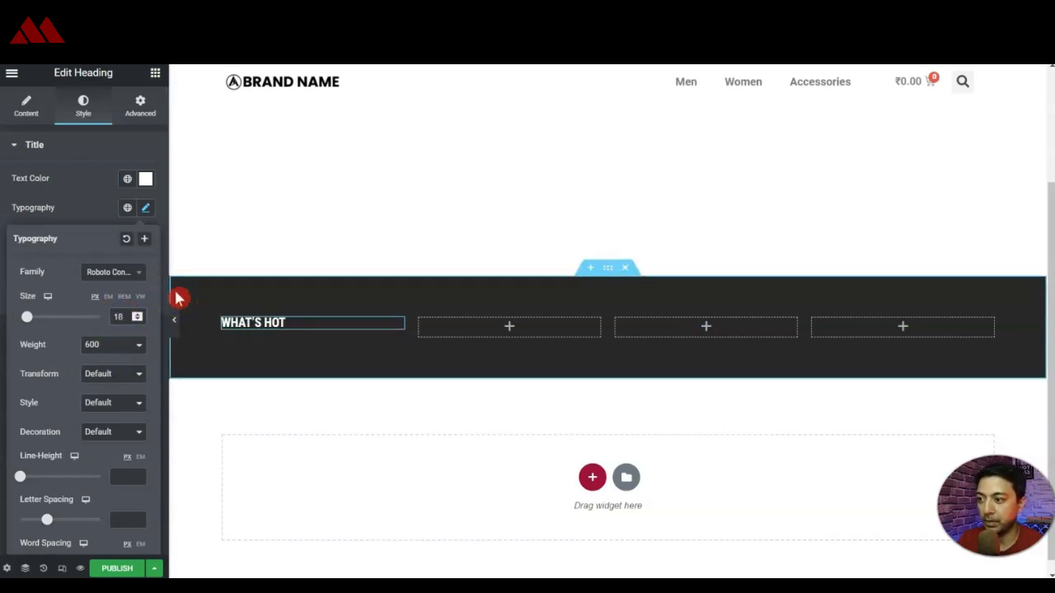
left_click(148, 315)
left_click(122, 346)
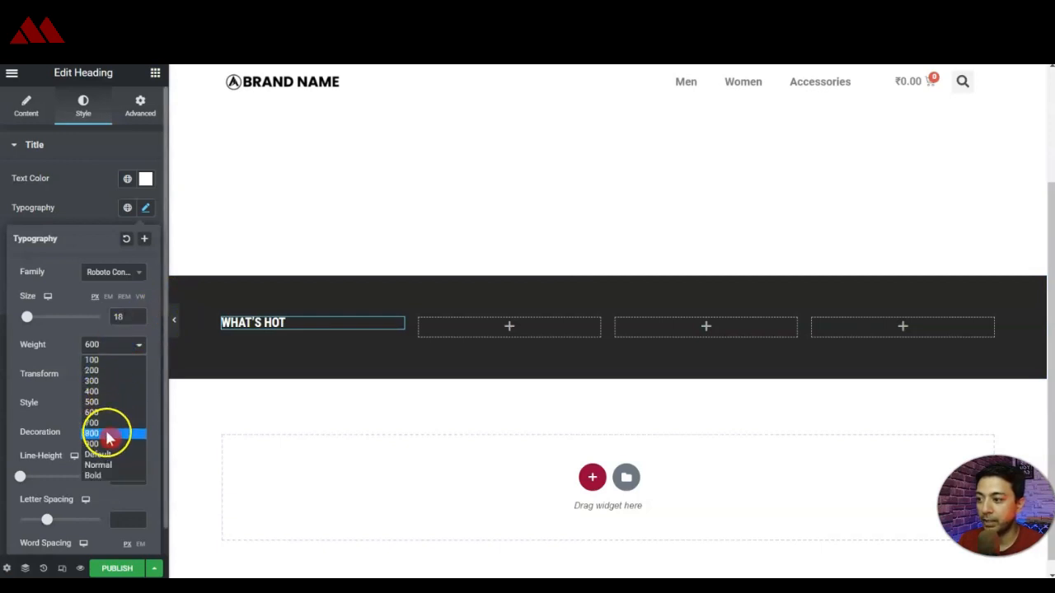
left_click(113, 464)
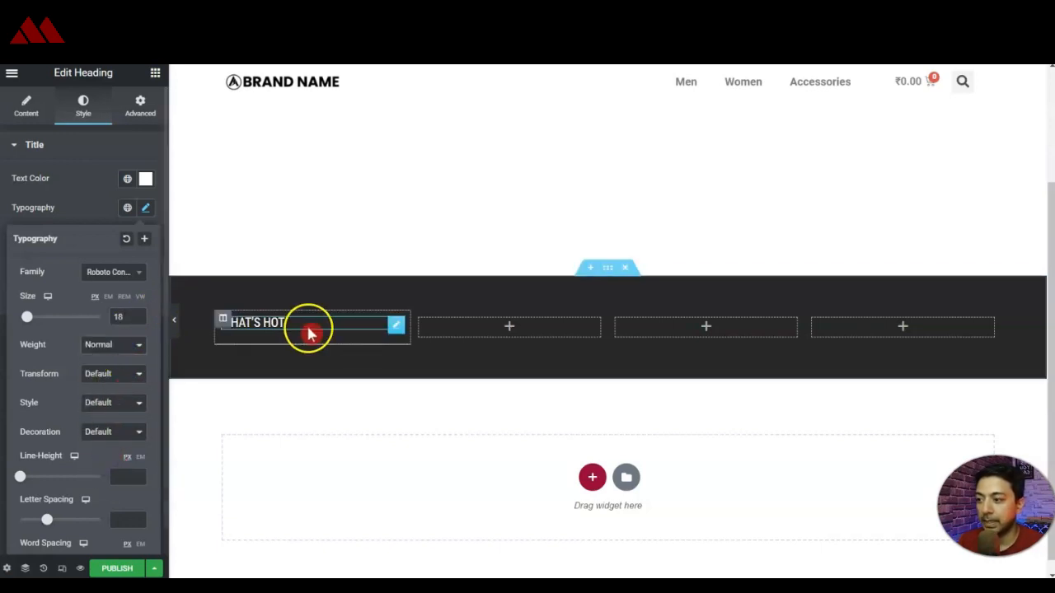
- Place an Icon List widget in the first column under the heading and delete its second and third items
left_click(155, 72)
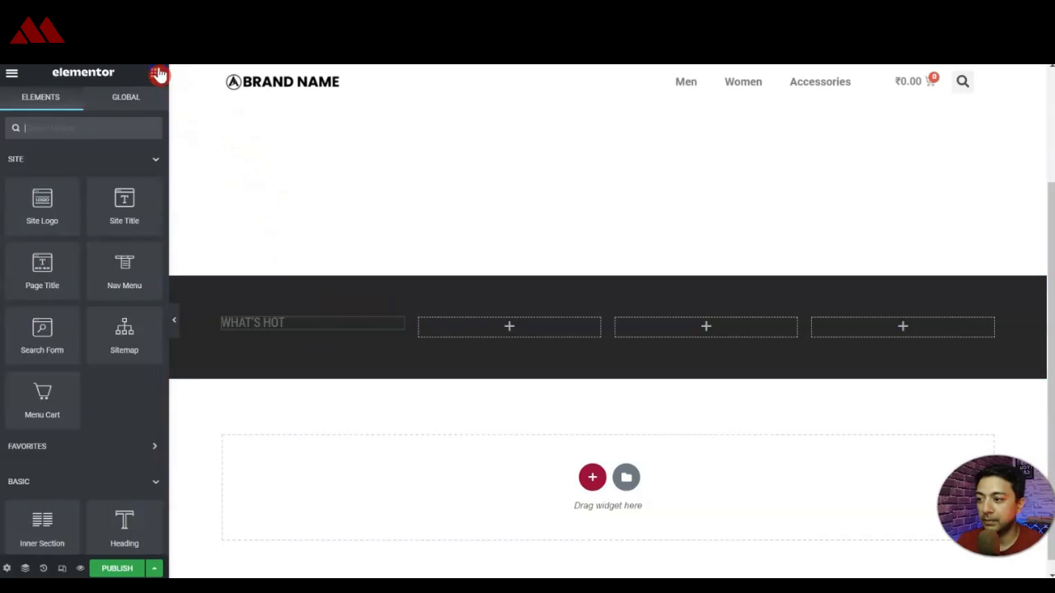
type("list")
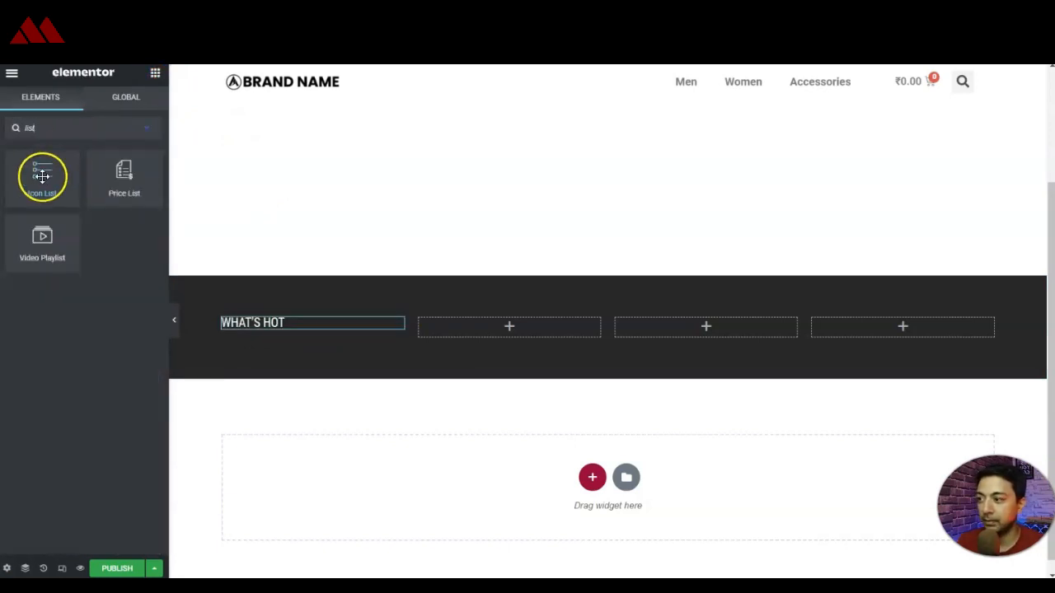
left_click_drag(42, 172, 258, 325)
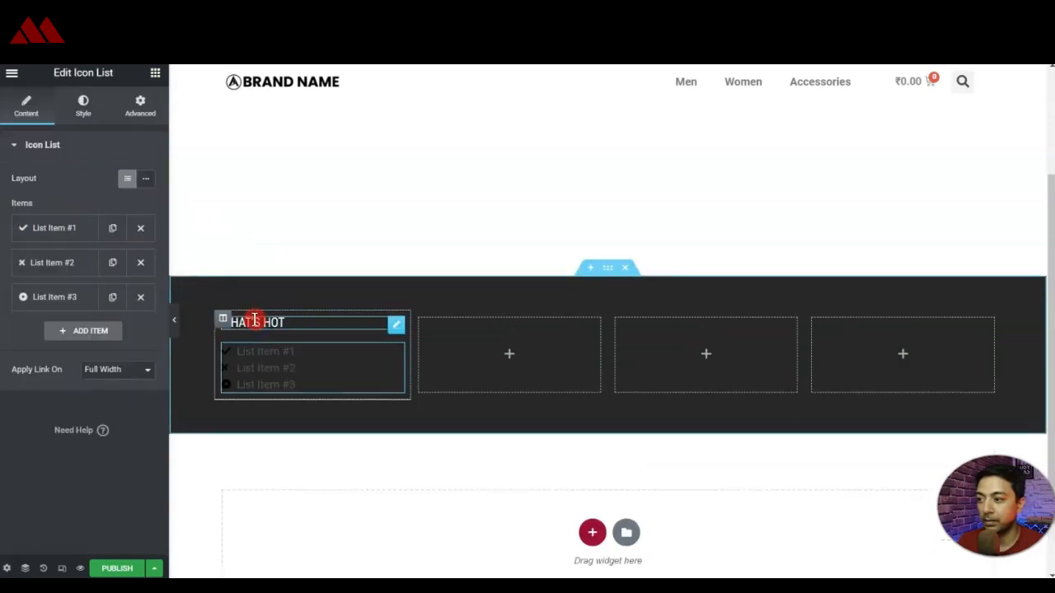
left_click(140, 297)
left_click(140, 262)
- Remove the check mark icon from the remaining item of the icon list
left_click(235, 350)
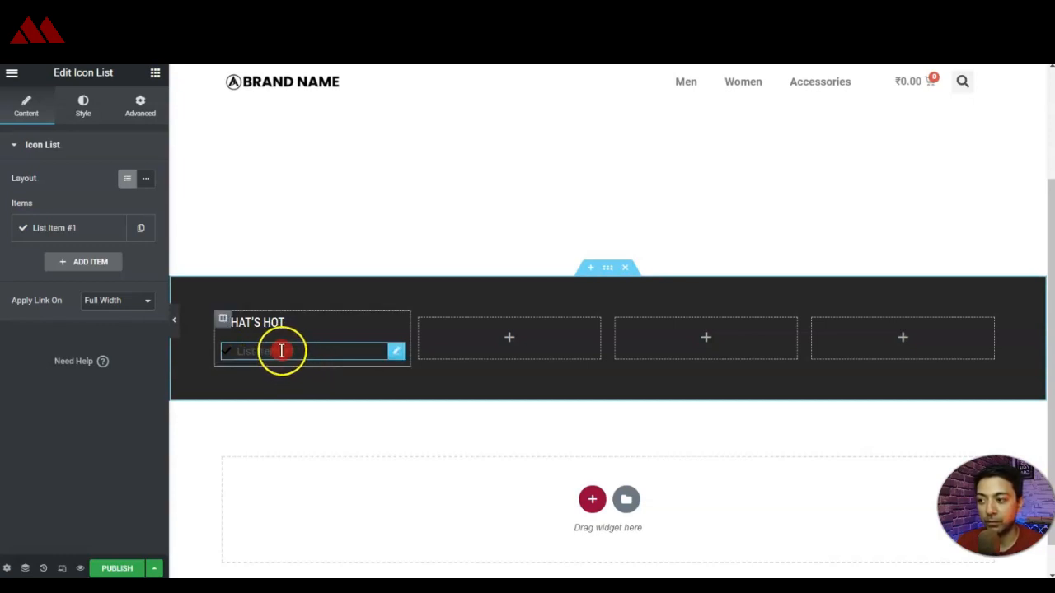
left_click(96, 230)
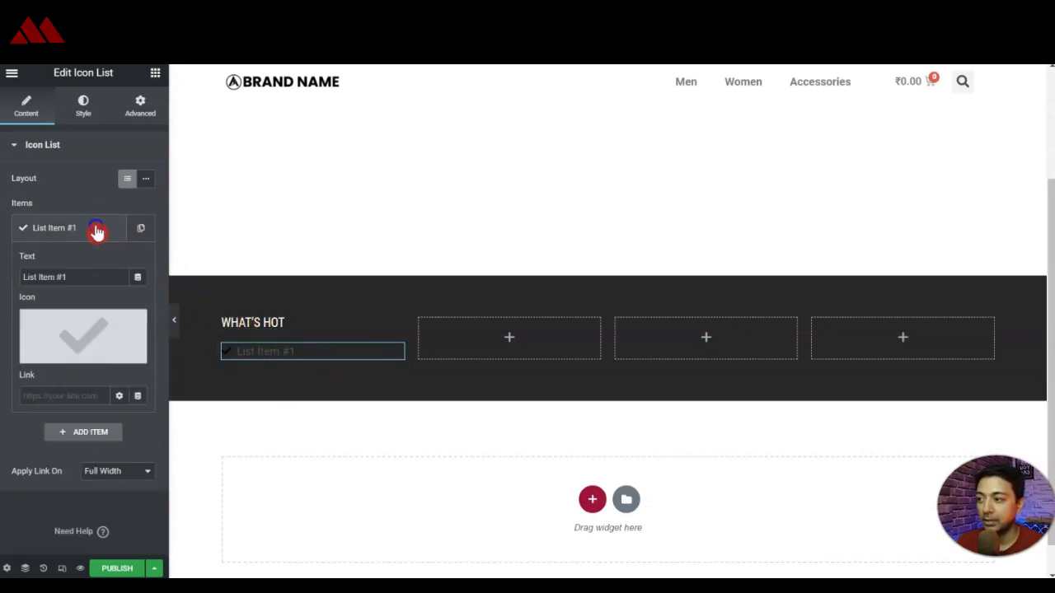
left_click(136, 326)
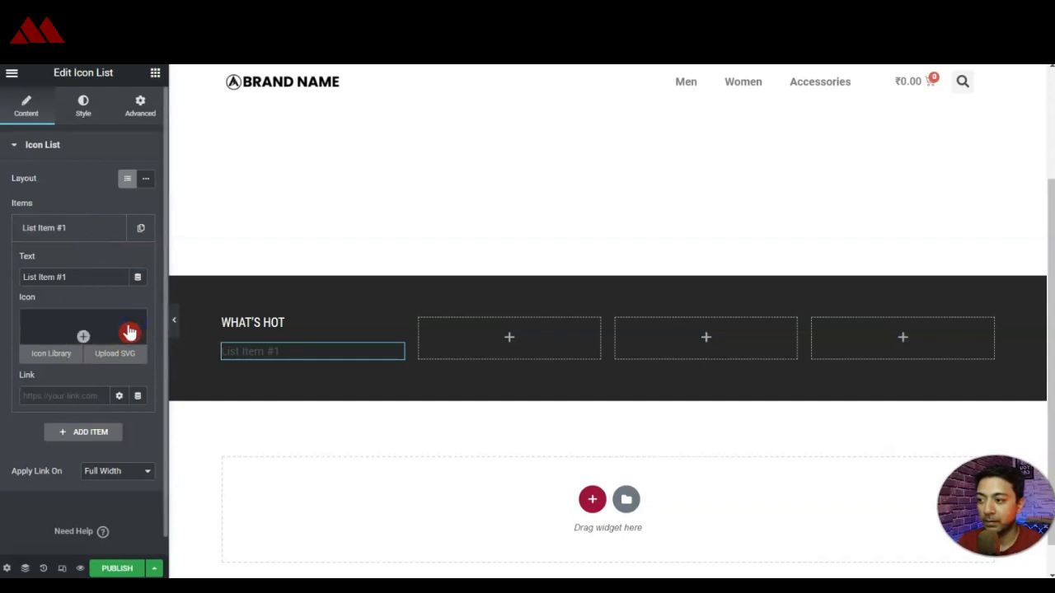
- Set the text color of the icon list in the first footer column to light grey, #B3B3B3
left_click(83, 107)
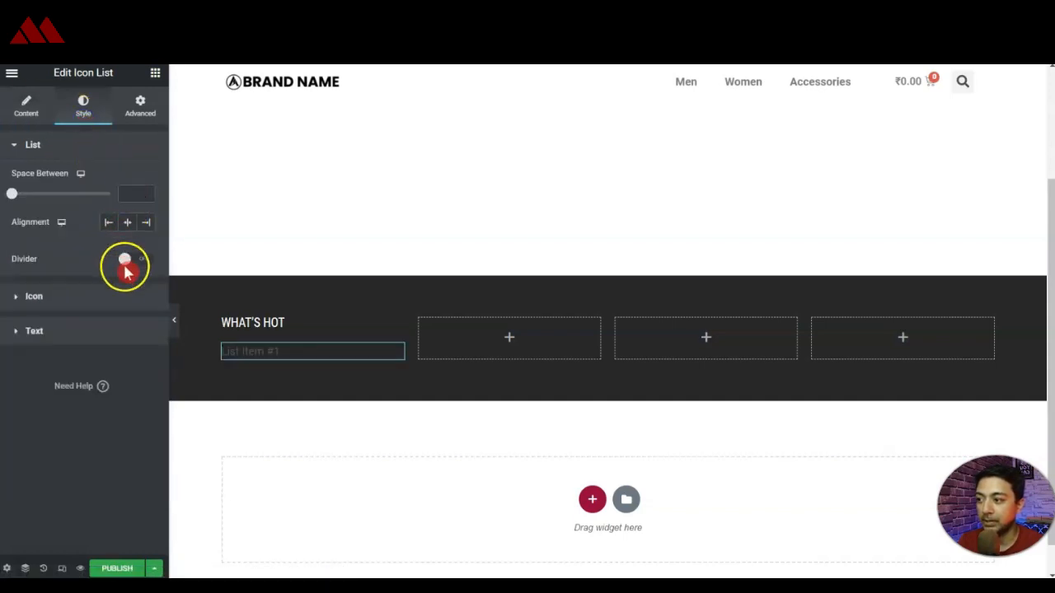
left_click(24, 330)
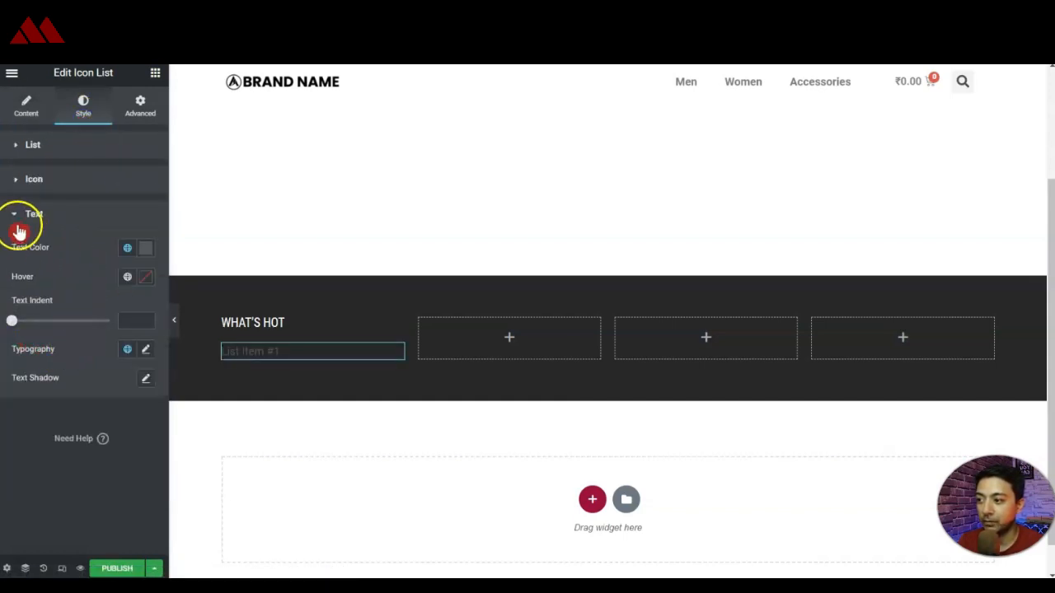
left_click(145, 248)
left_click(86, 309)
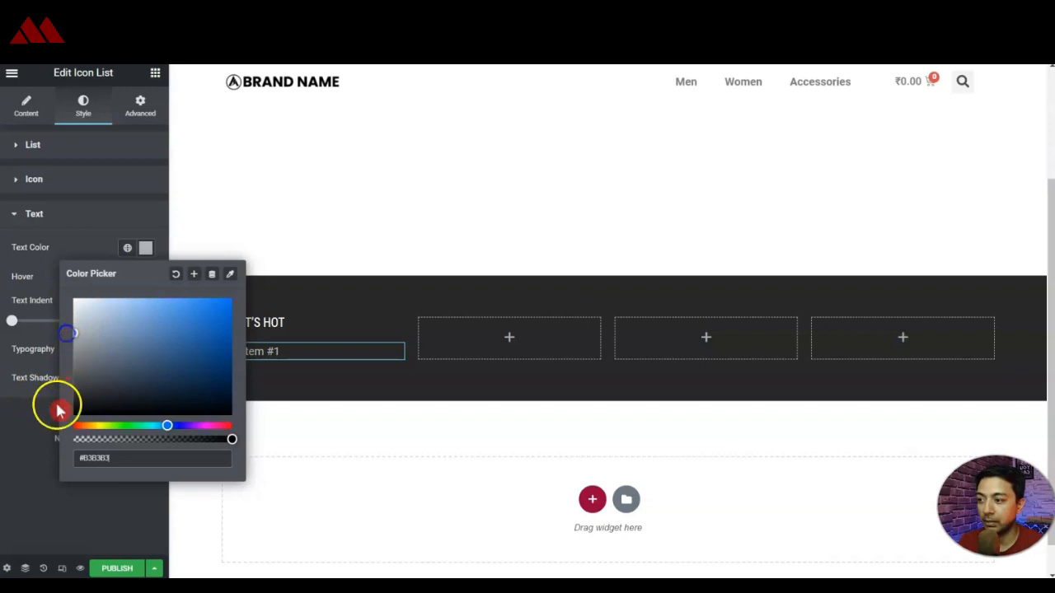
left_click(32, 144)
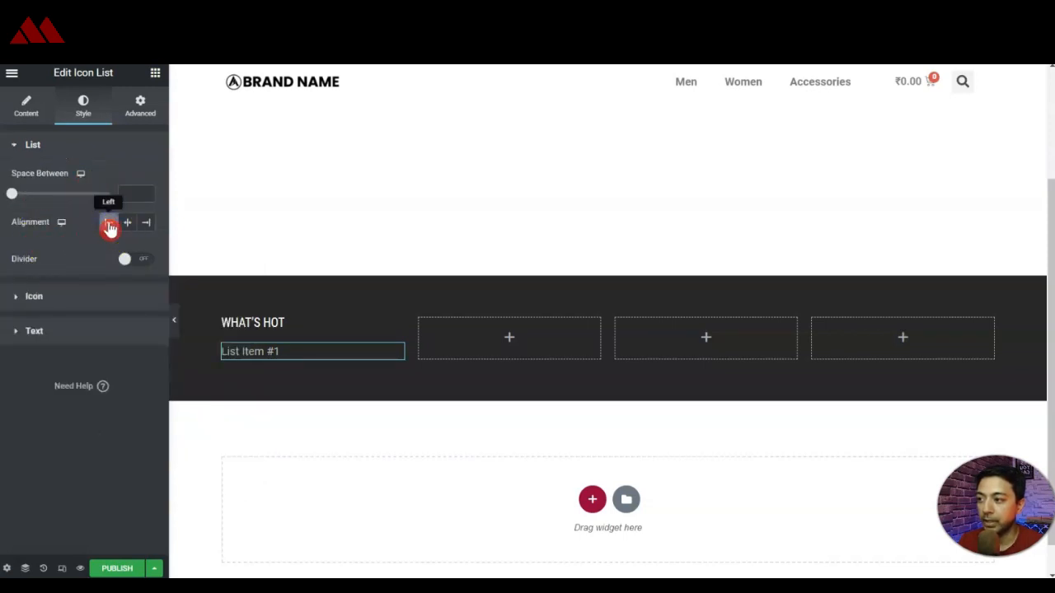
- Change the icon list item's text to Men and set its link to #
left_click(16, 107)
left_click(54, 224)
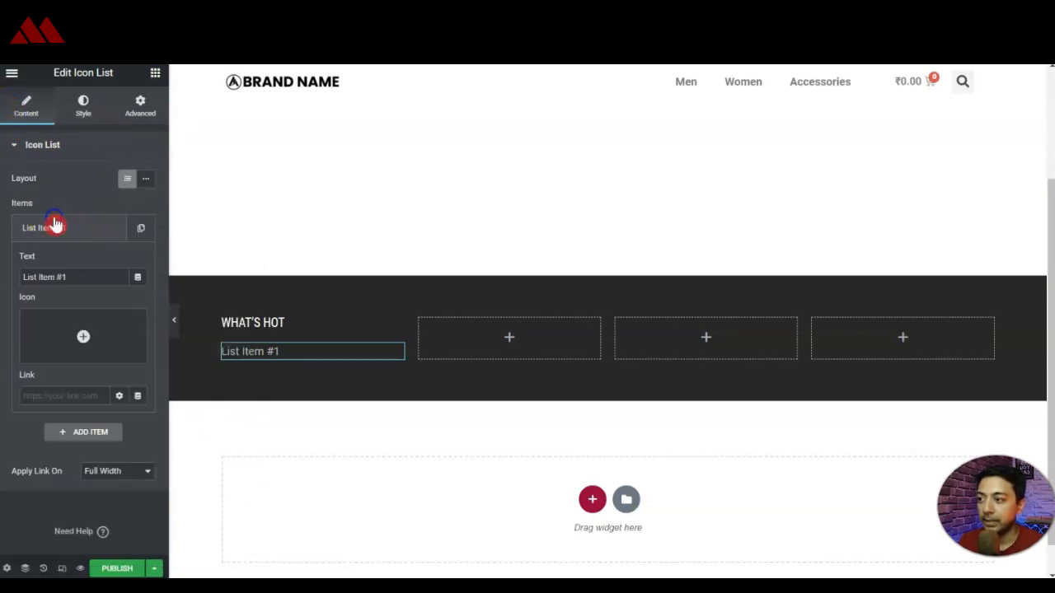
type("Men")
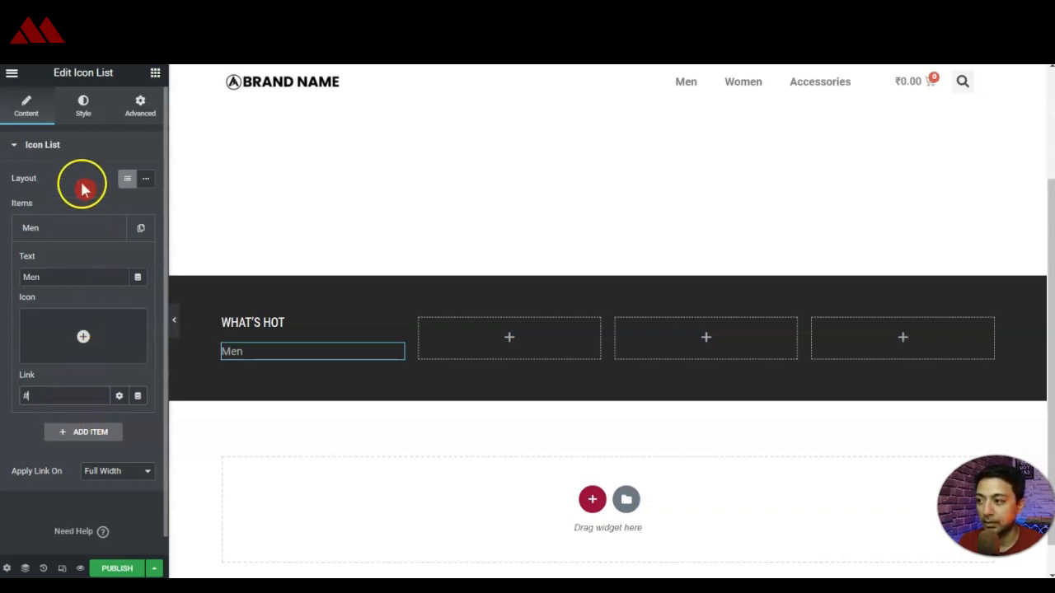
- Duplicate the Men list item twice to make three items in the list
left_click(123, 227)
left_click(152, 230)
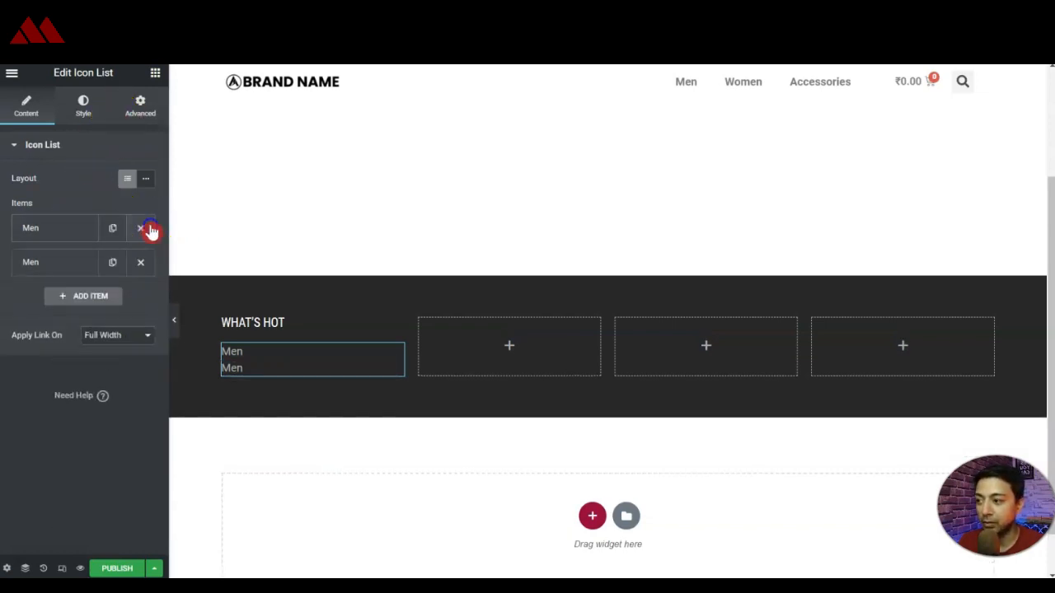
left_click(112, 228)
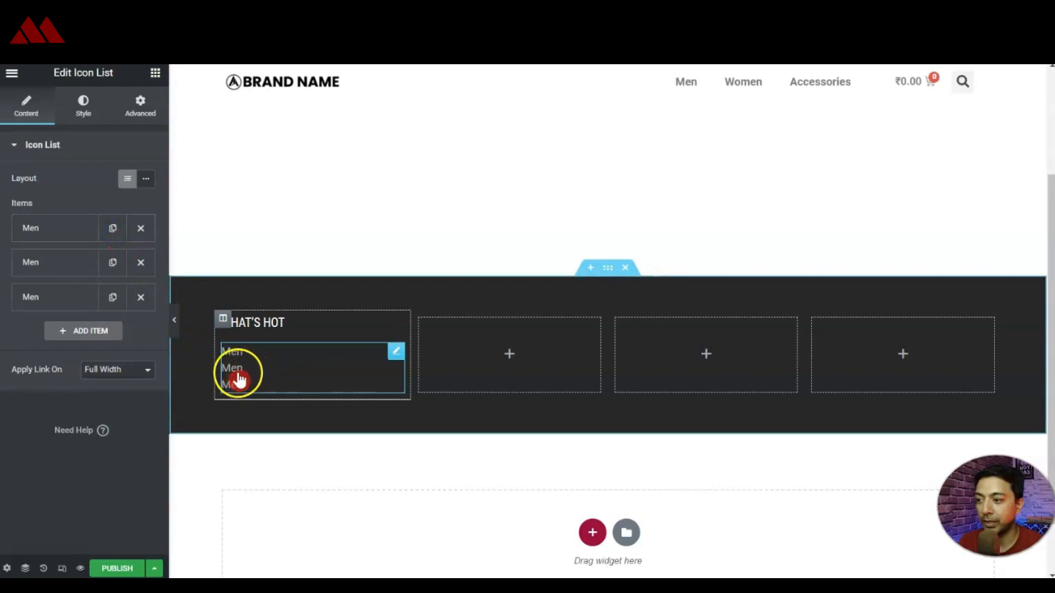
- Rename the second item of the icon list as Women
left_click(41, 263)
double_click(47, 314)
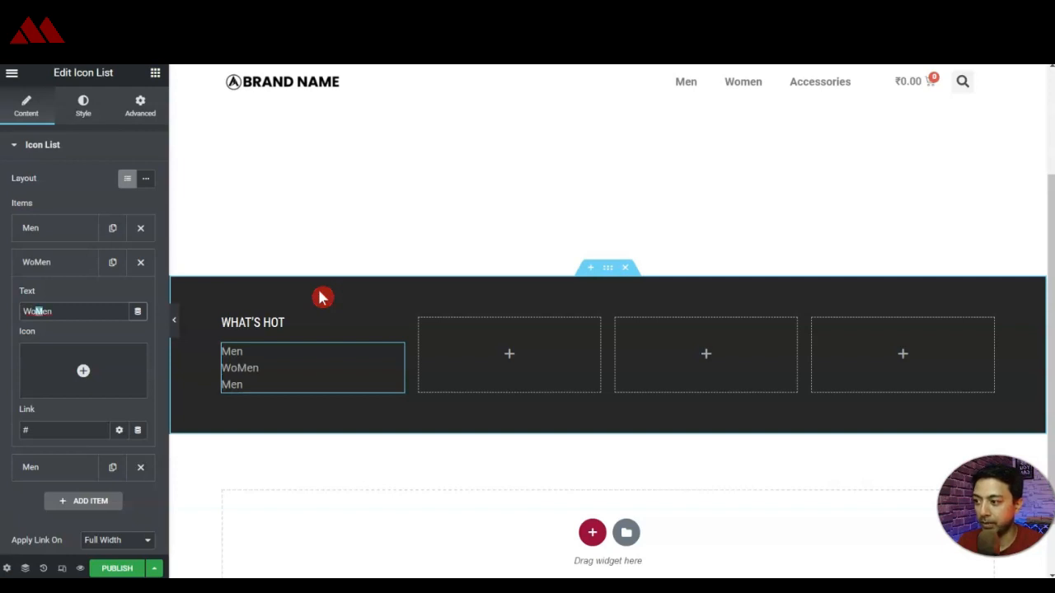
left_click(110, 313)
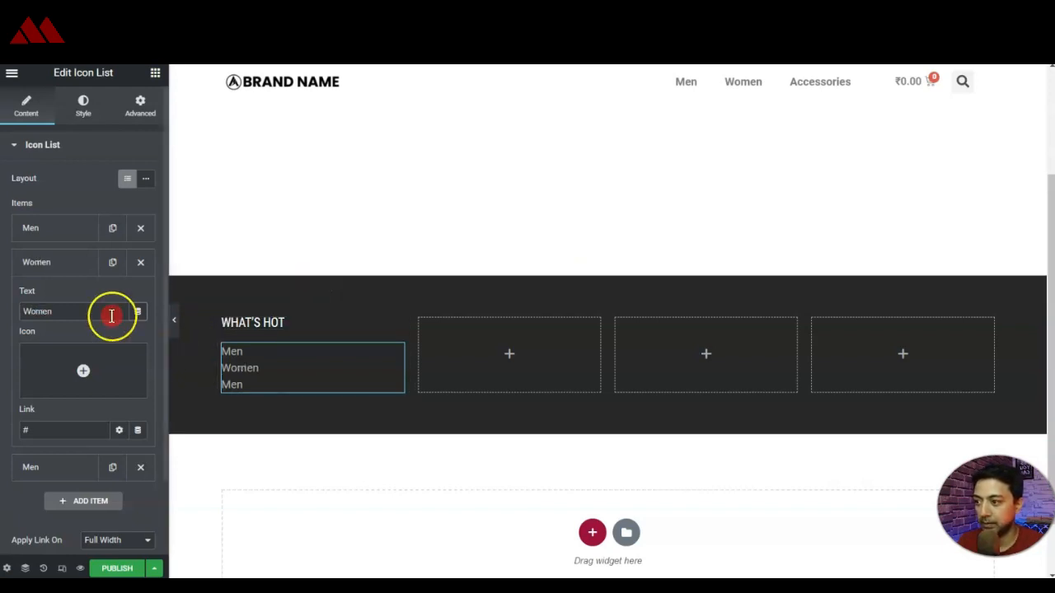
- Rename the third item of the icon list as backpacks
left_click(63, 263)
left_click(68, 303)
left_click(60, 353)
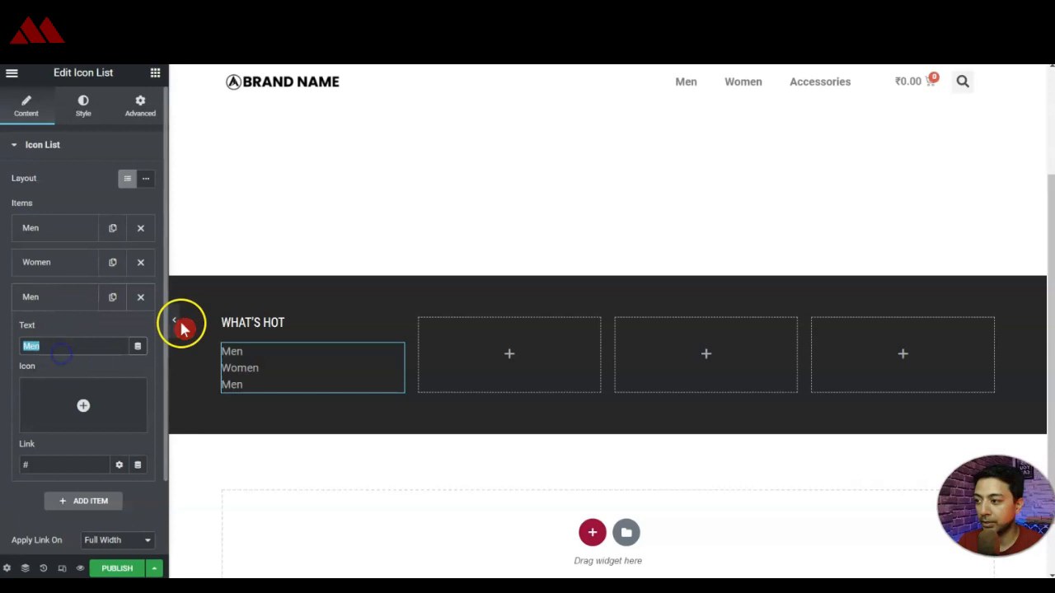
left_click(258, 322)
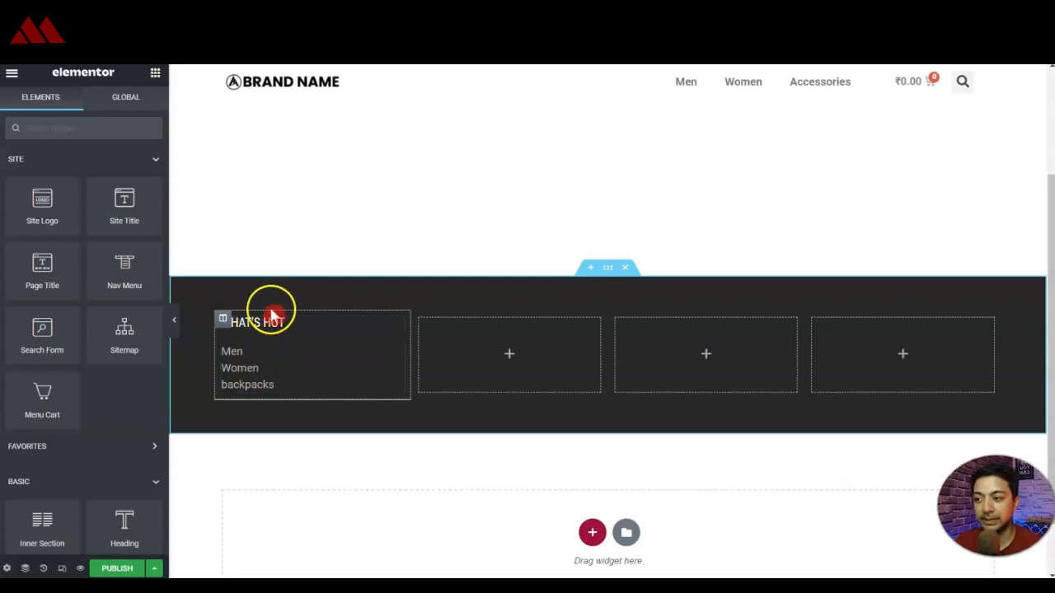
- Copy the WHAT'S HOT heading and paste it into the fourth footer column
left_click(280, 387)
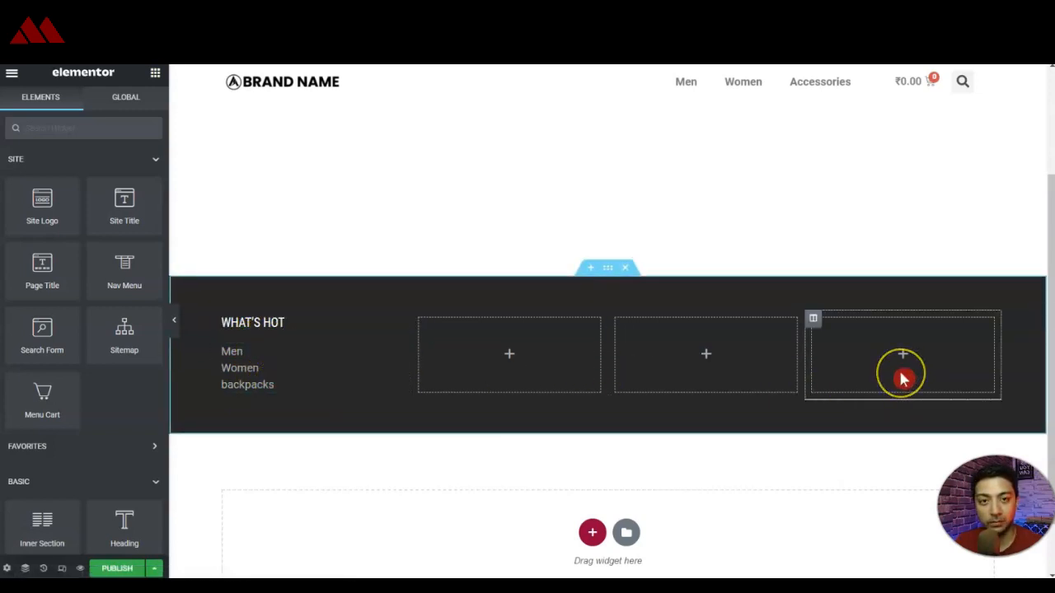
right_click(394, 328)
left_click(424, 382)
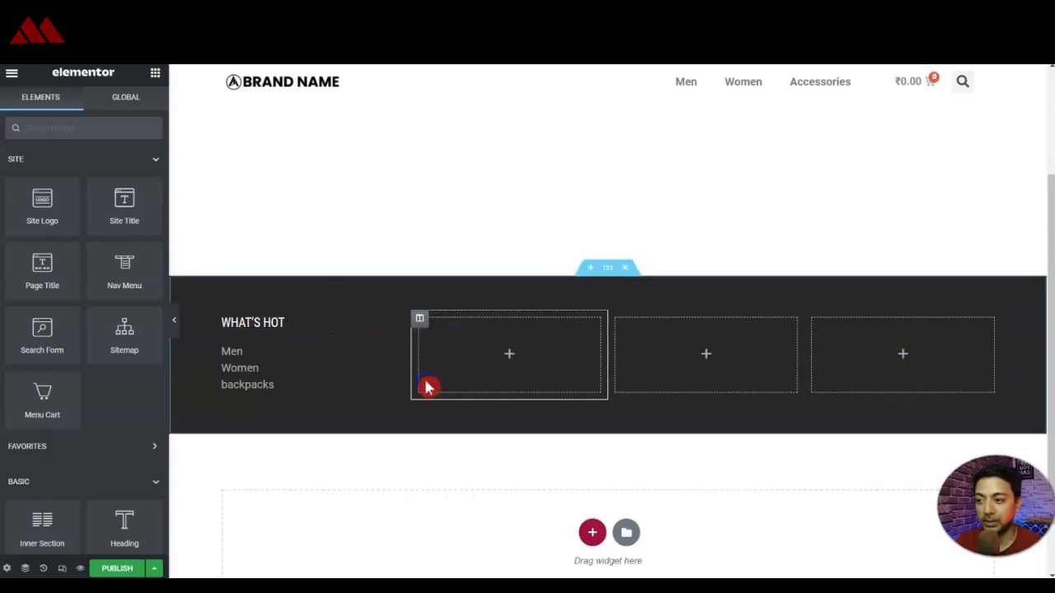
right_click(855, 346)
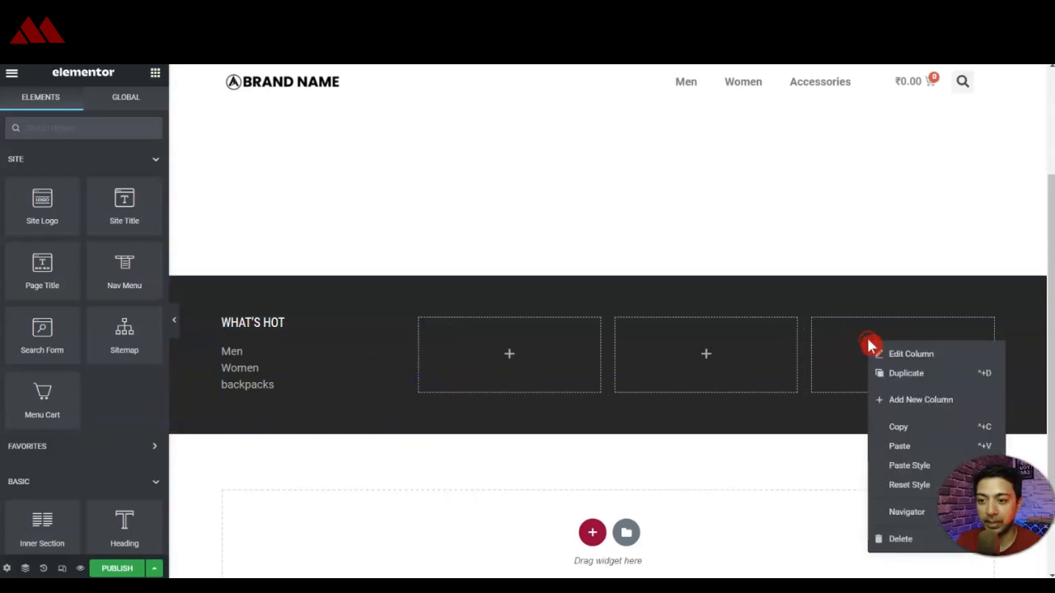
left_click(893, 443)
- Change the title of the heading in the fourth column to Follow us
double_click(857, 320)
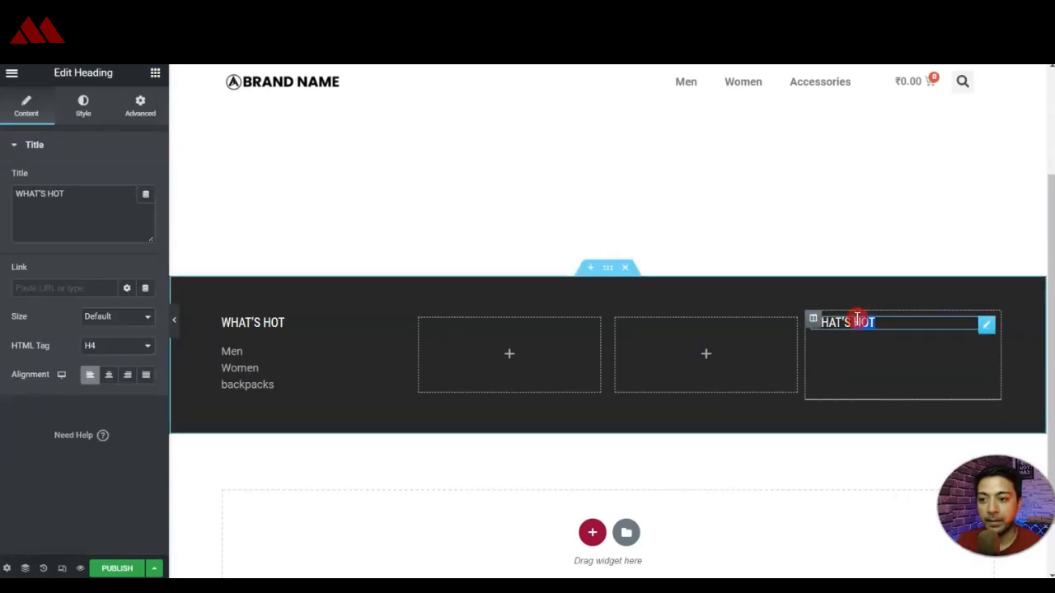
left_click(857, 320)
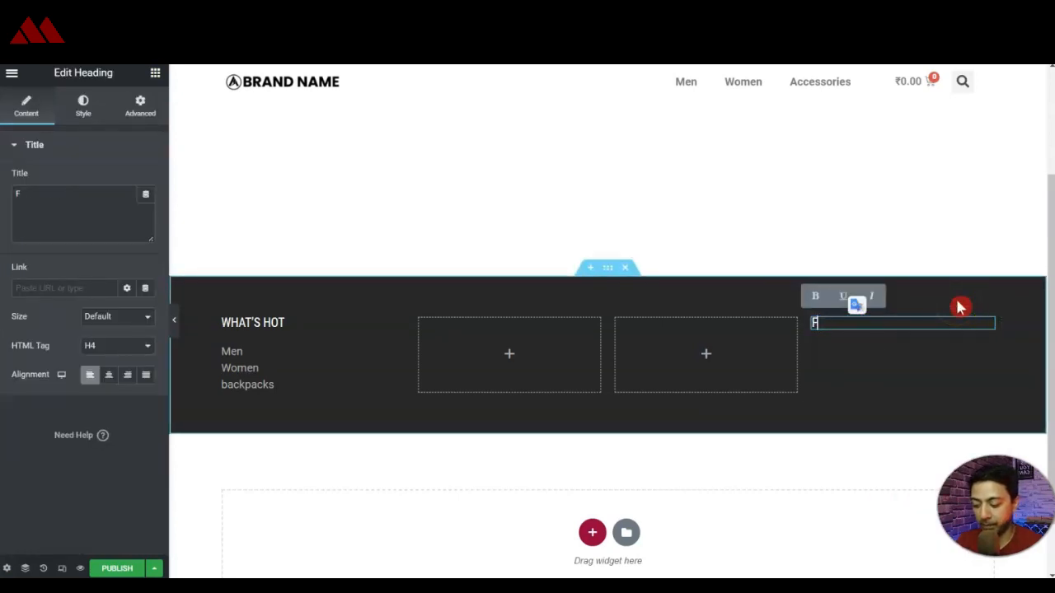
type("Follow us")
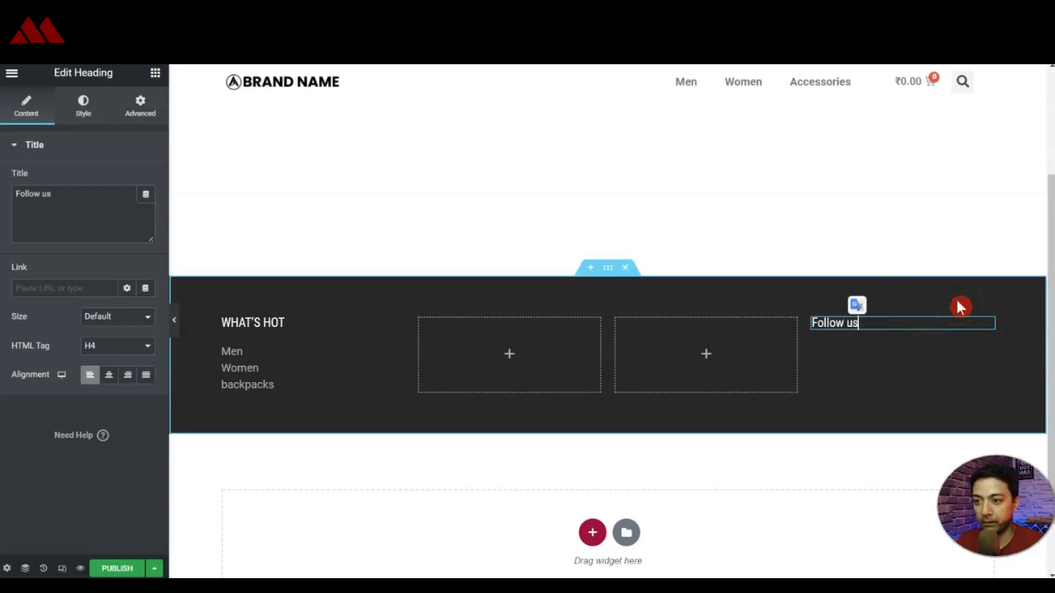
left_click(412, 212)
- Place a Social Icons widget under the Follow us heading and set the Facebook item's link to #
left_click(156, 73)
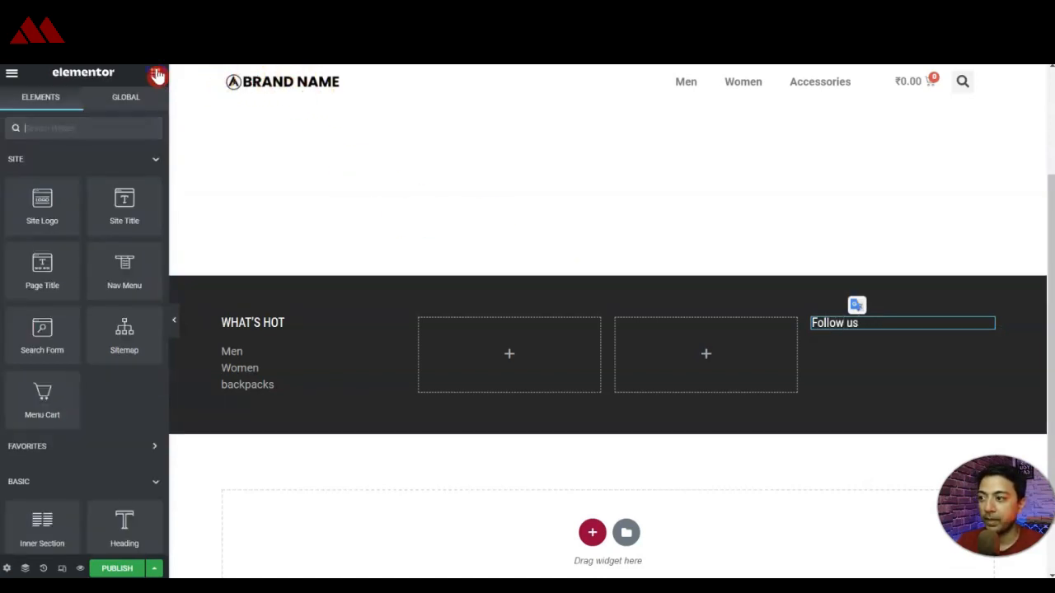
type("social")
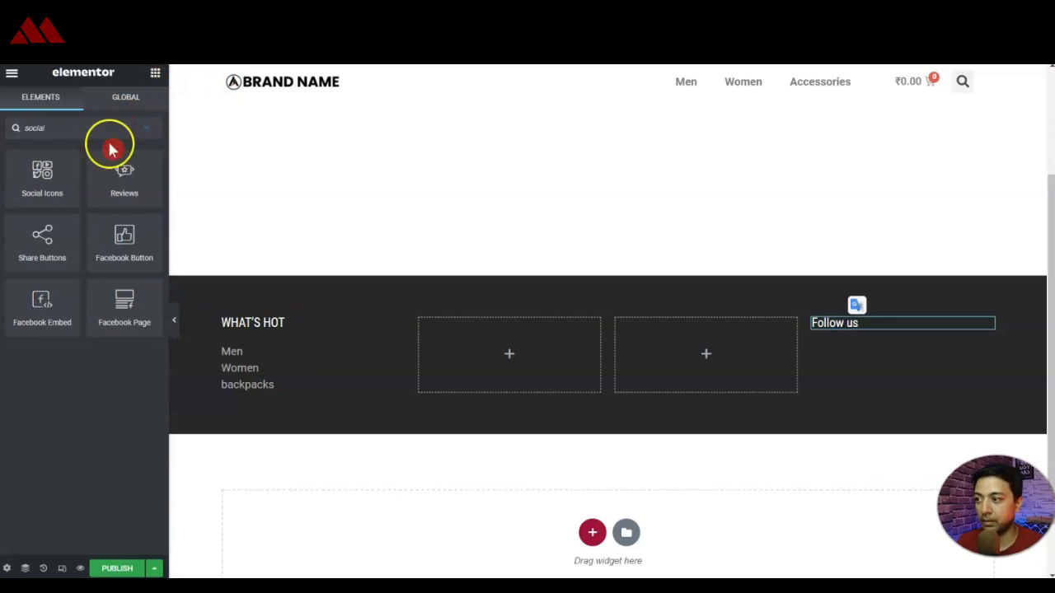
left_click_drag(29, 179, 899, 327)
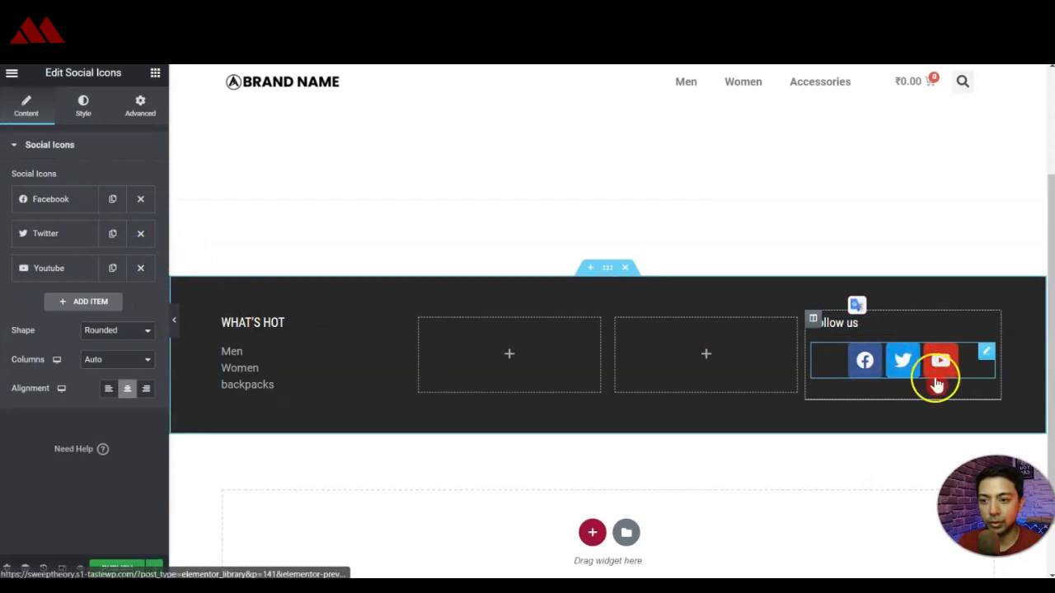
left_click(55, 209)
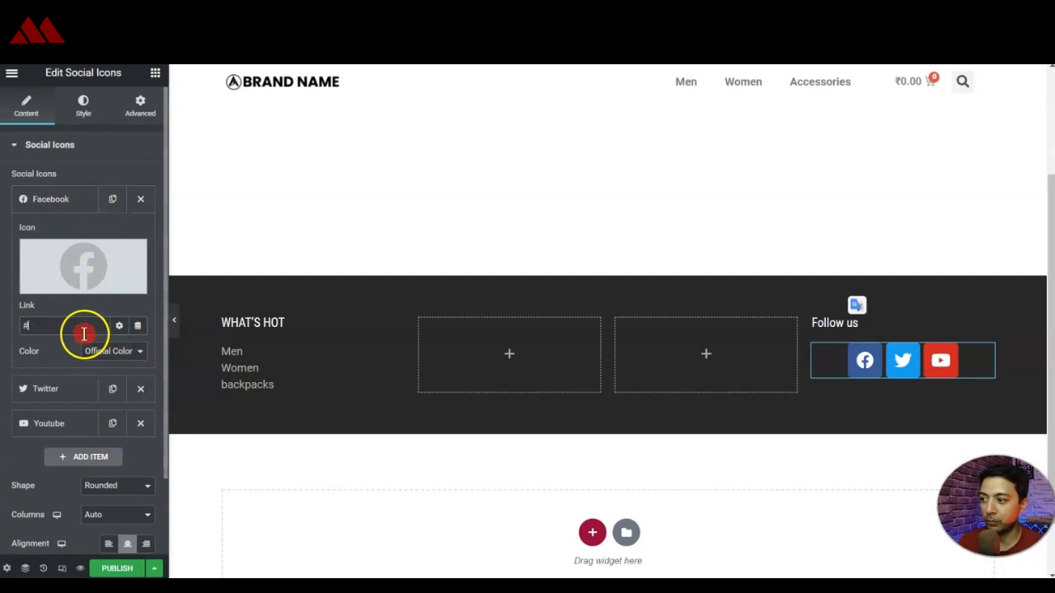
left_click(51, 201)
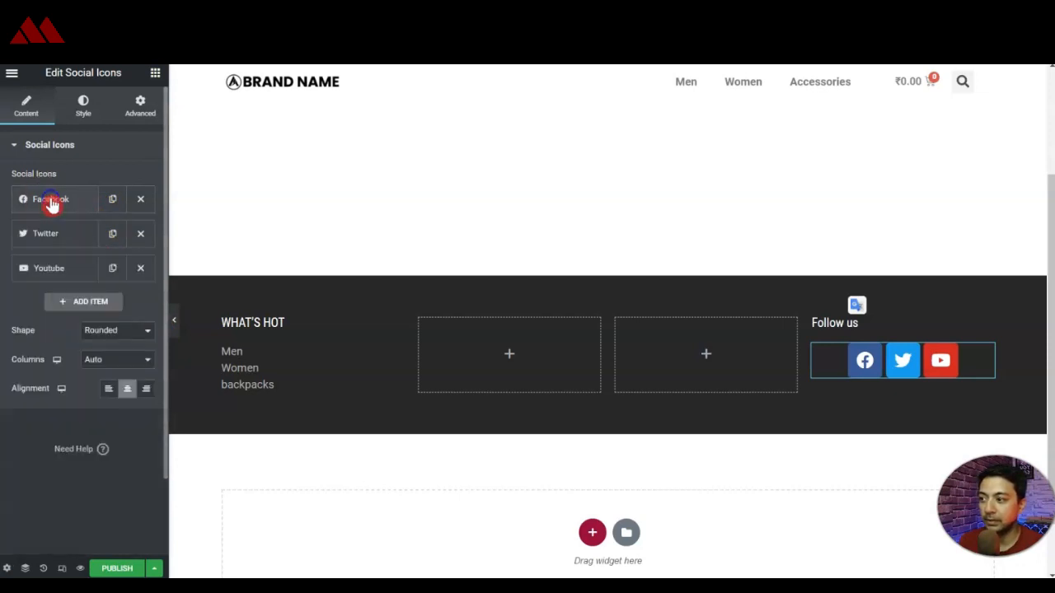
- Add a fourth item to the social icons and give it the Instagram icon from the icon library
left_click(66, 301)
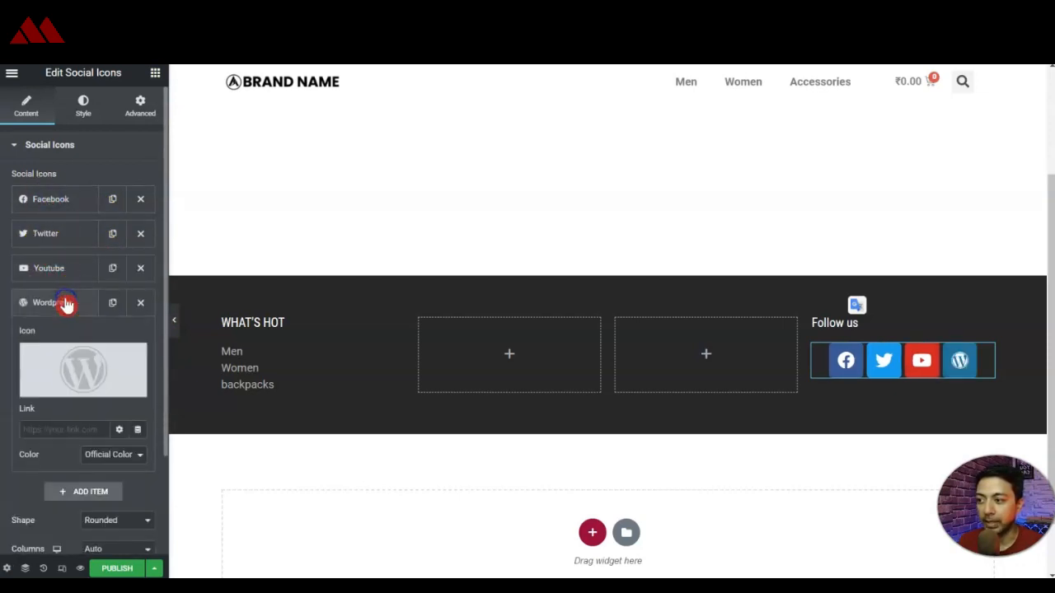
left_click(66, 355)
left_click(498, 129)
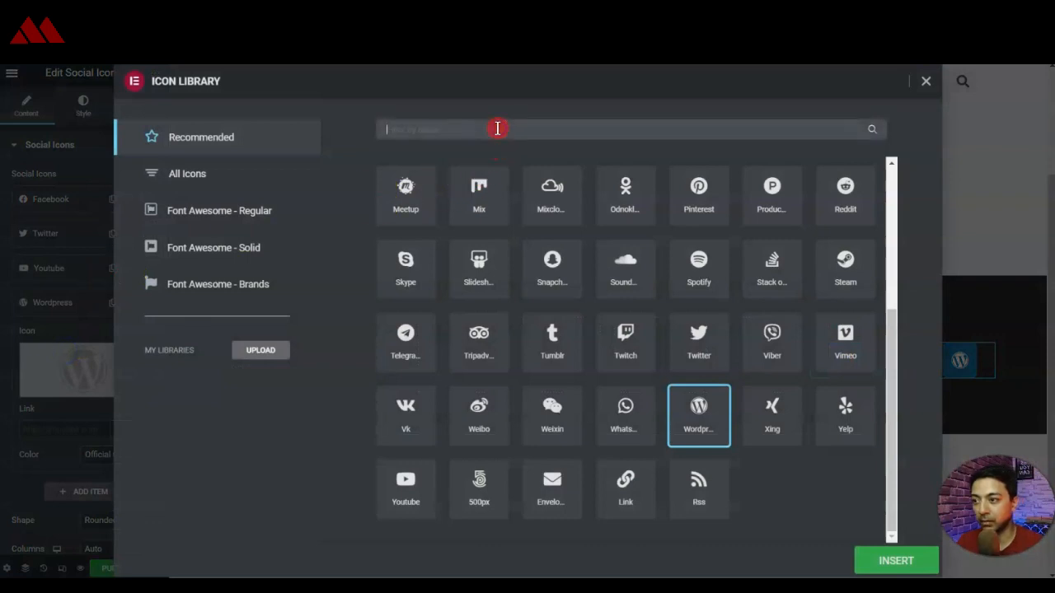
type("inst")
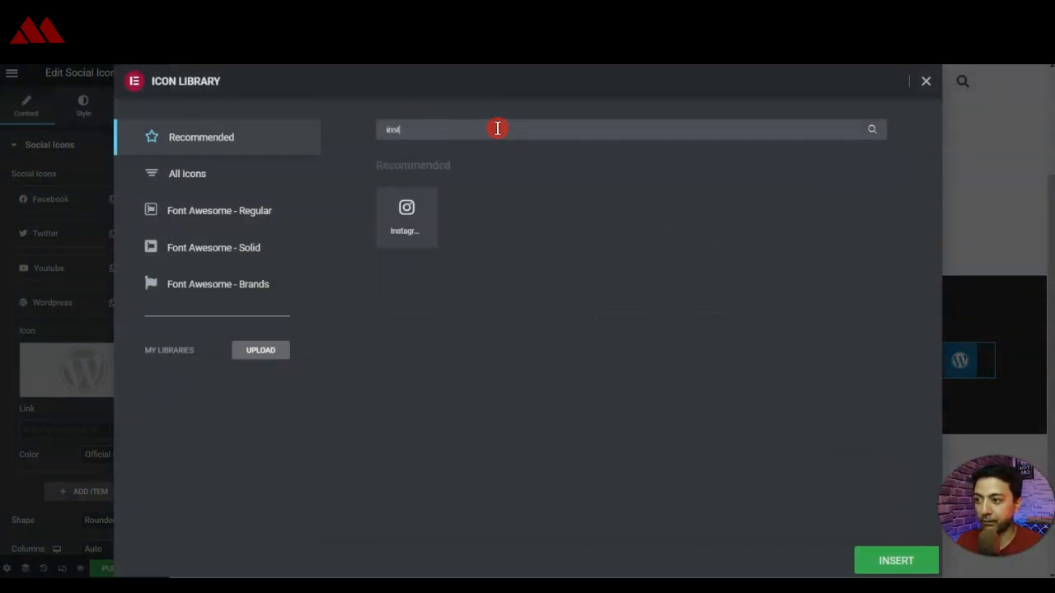
left_click(878, 564)
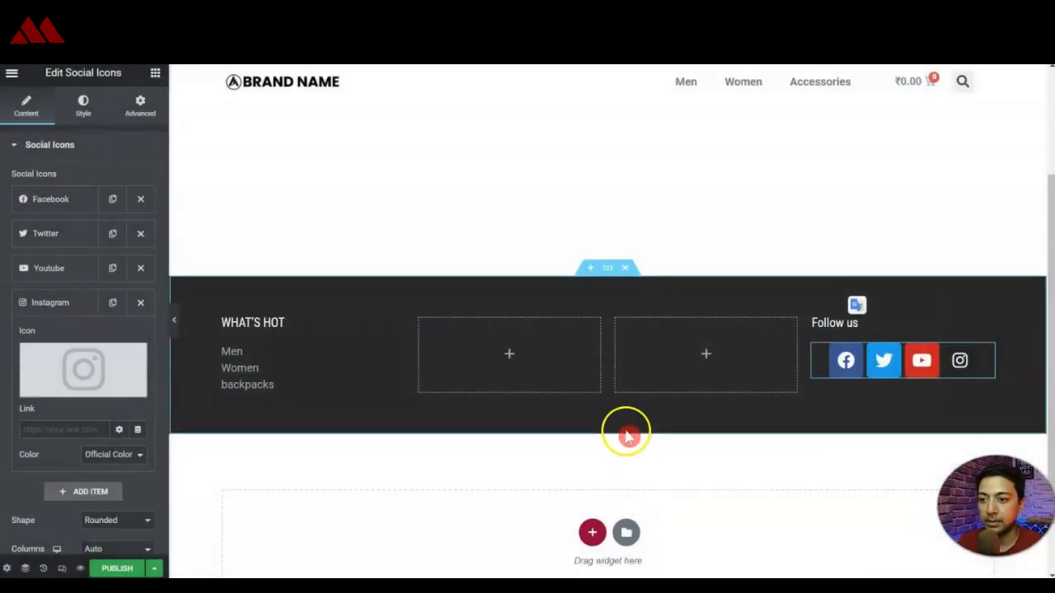
- Set the social icons' shape to Square and align them to the left
left_click(34, 147)
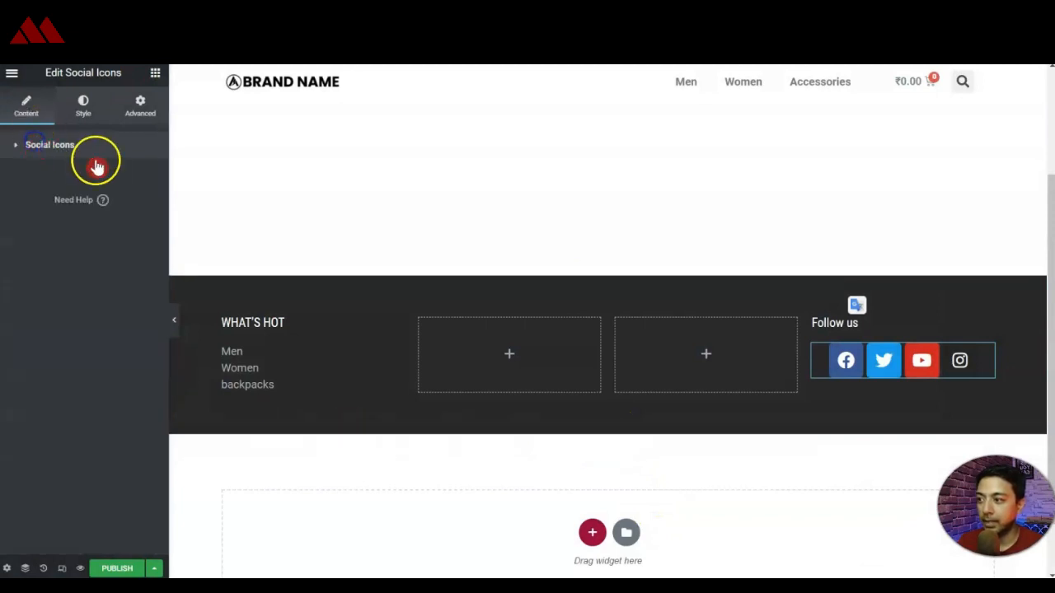
left_click(43, 147)
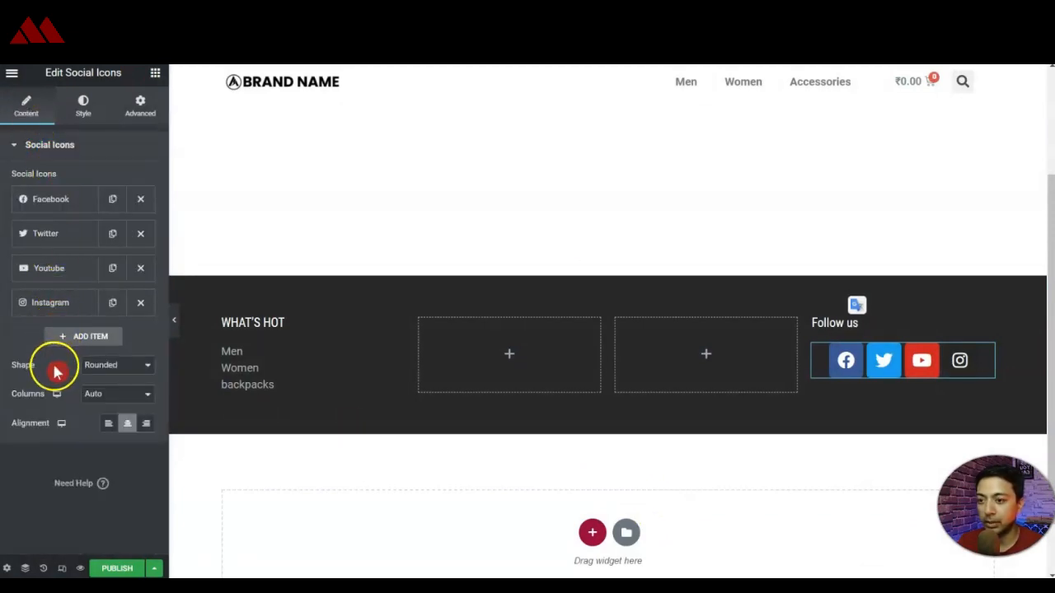
left_click(94, 376)
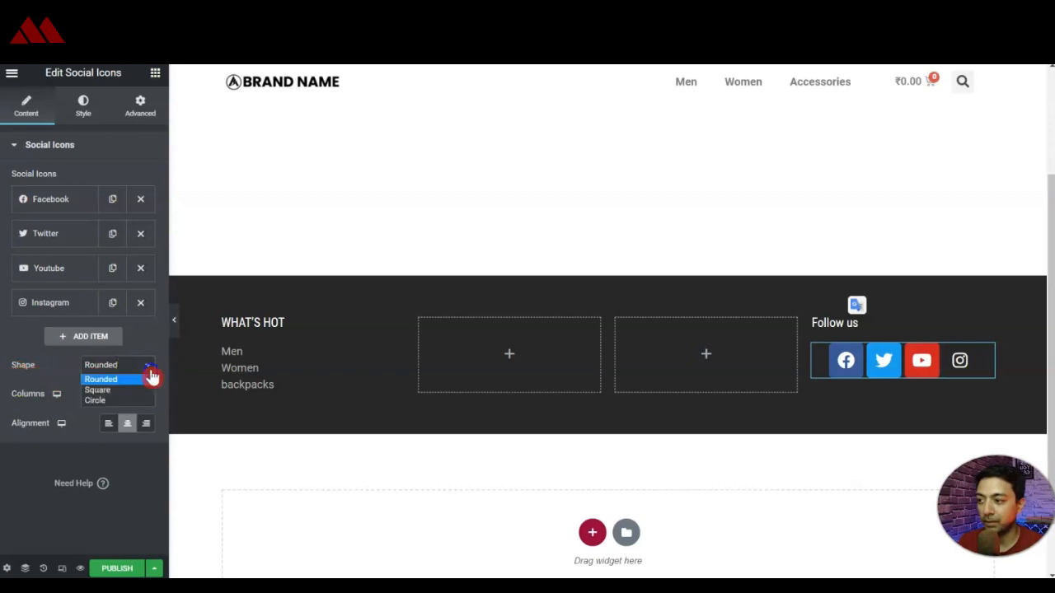
left_click(135, 395)
left_click(108, 426)
- Switch the social icons to a Custom color and set their primary color to black, #000000
left_click(83, 104)
left_click(94, 180)
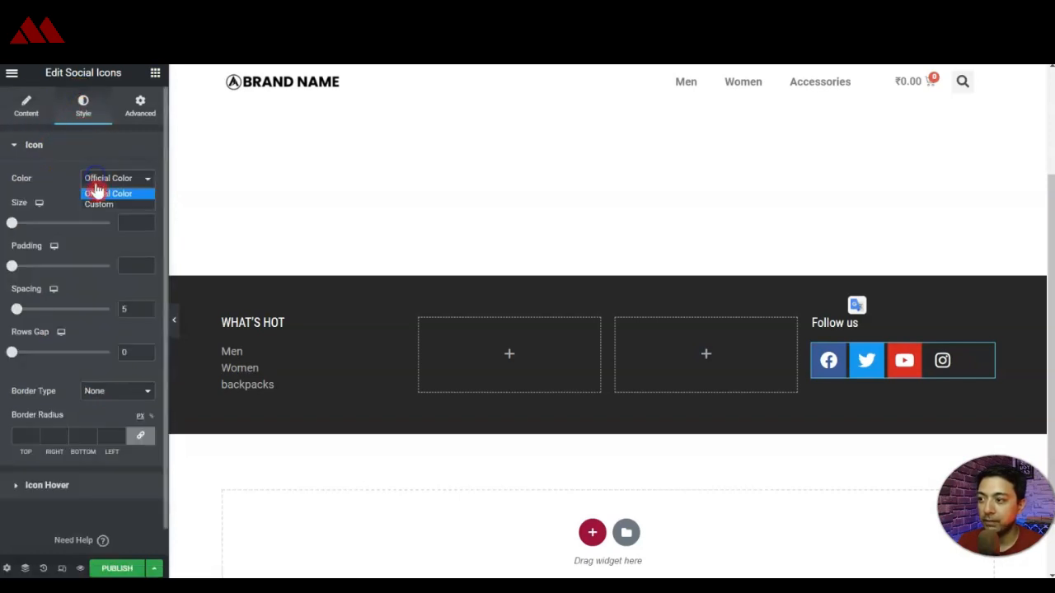
left_click(97, 203)
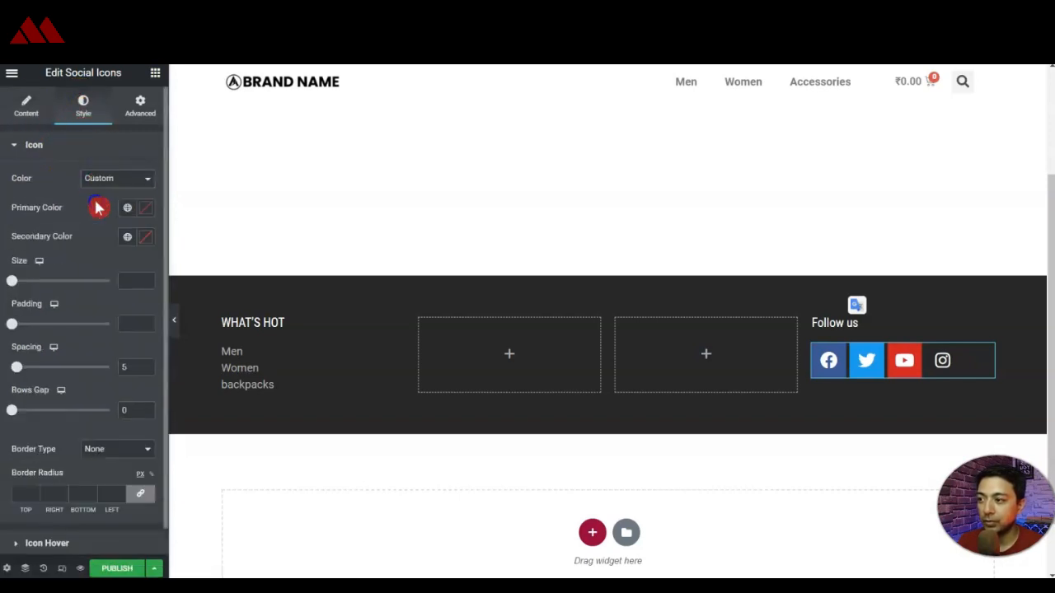
left_click(147, 213)
mouse_move(95, 268)
left_mouse_down()
mouse_move(57, 271)
mouse_move(79, 306)
mouse_move(93, 379)
left_mouse_up()
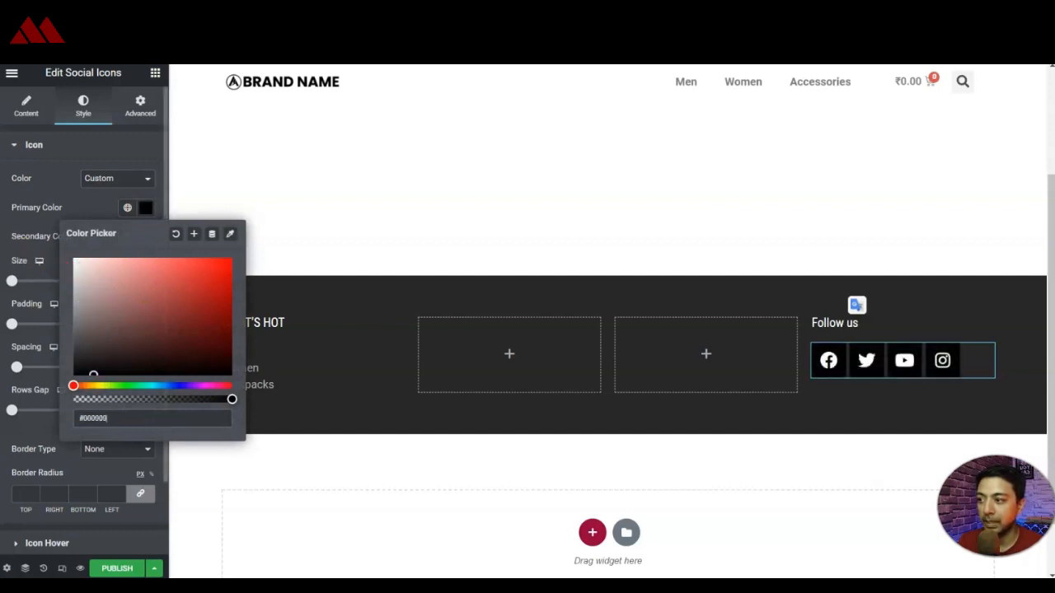
- Match the social icons' primary color to the footer background by sampling it with the eyedropper, giving #282828
left_click(18, 210)
left_click(145, 208)
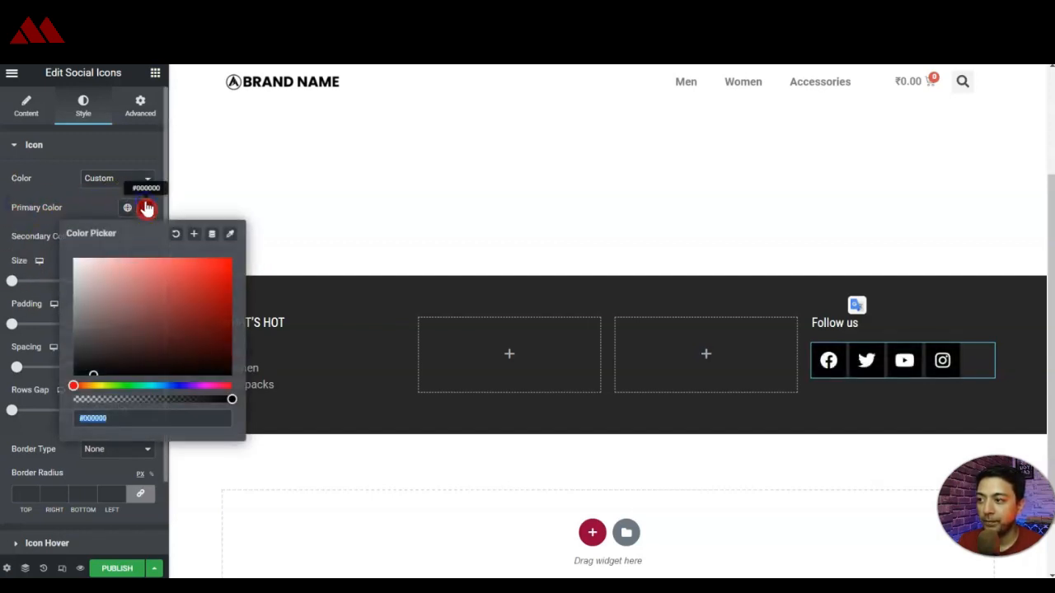
left_click(231, 236)
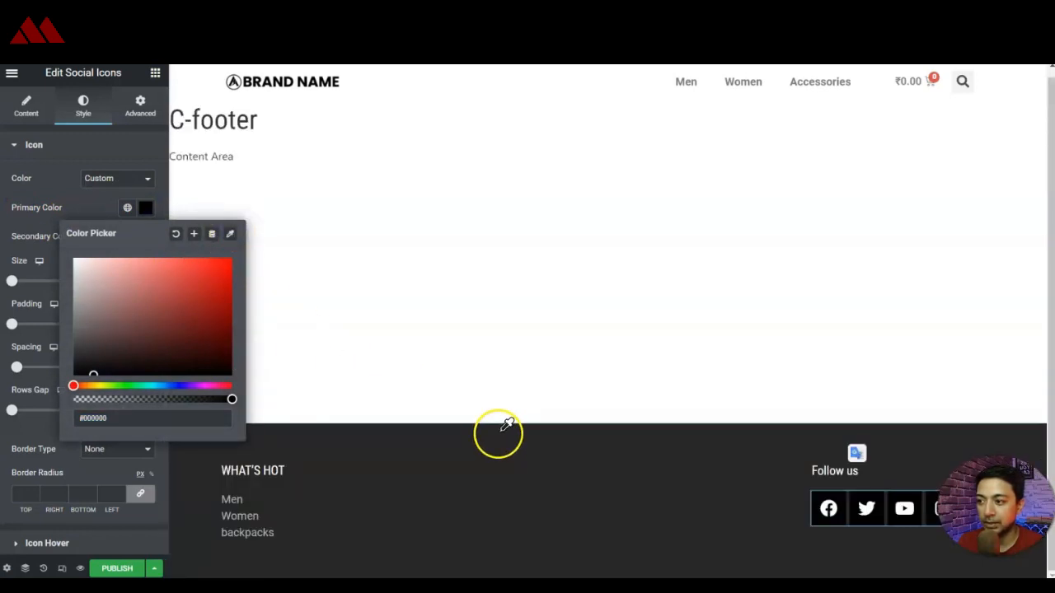
left_click(522, 450)
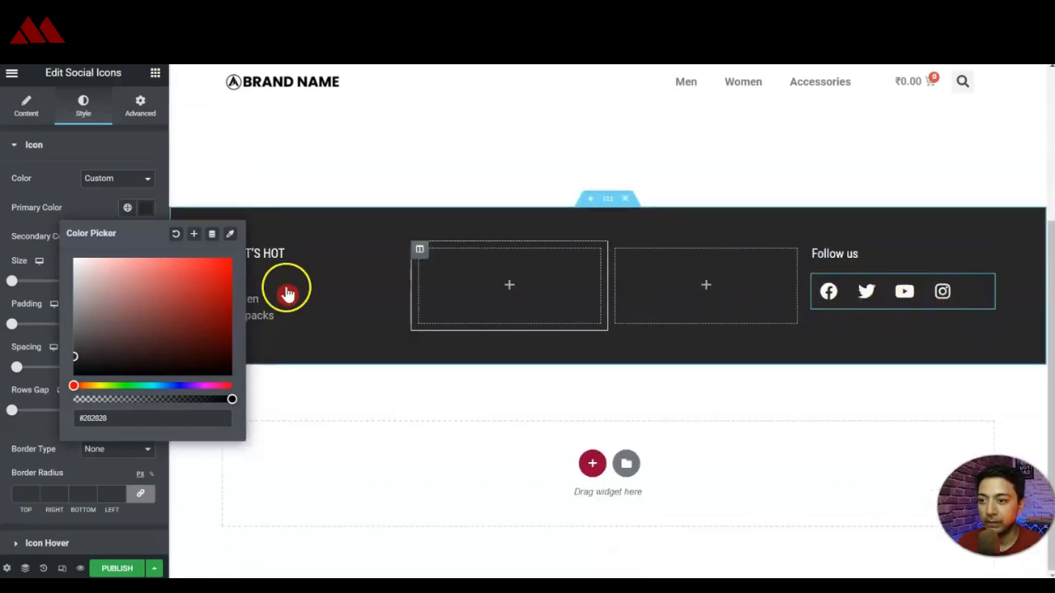
left_click(30, 208)
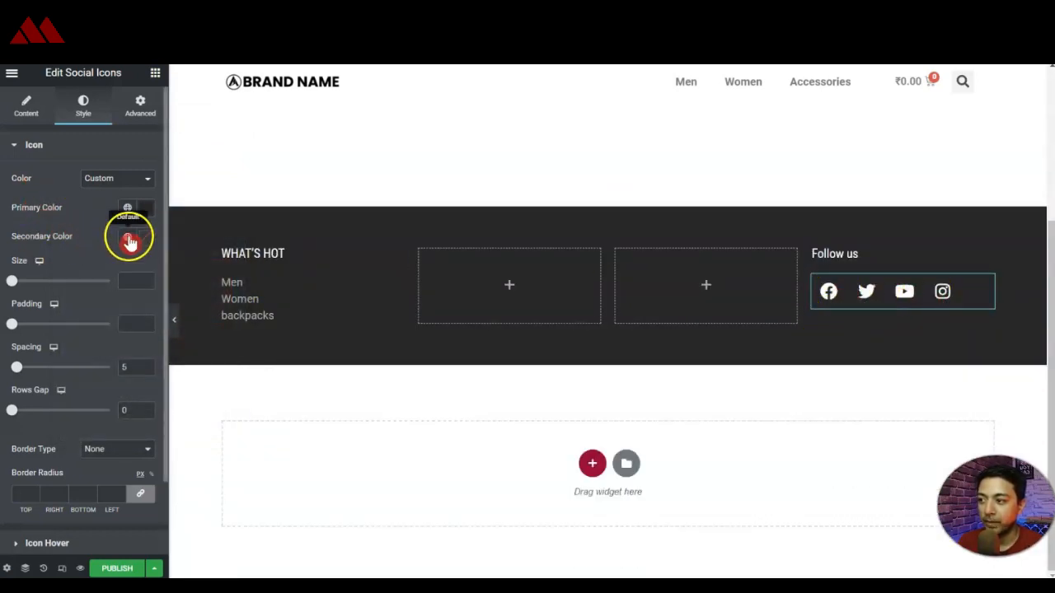
left_click(127, 237)
left_click(127, 238)
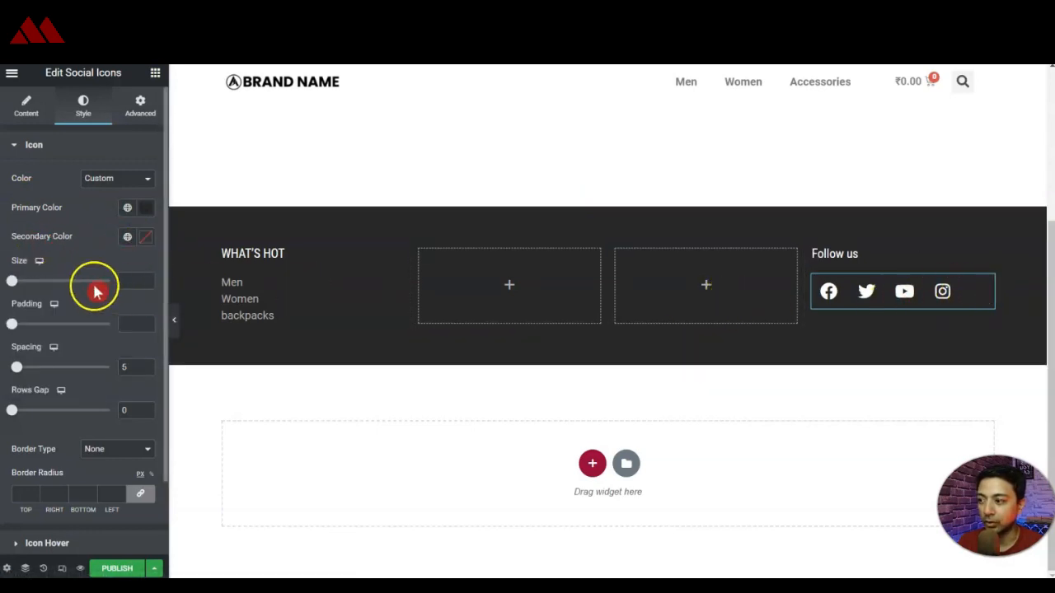
- Set the social icons' size to 20, padding to 0.3 and spacing to 0
mouse_move(13, 287)
left_mouse_down()
mouse_move(26, 283)
mouse_move(18, 293)
left_mouse_up()
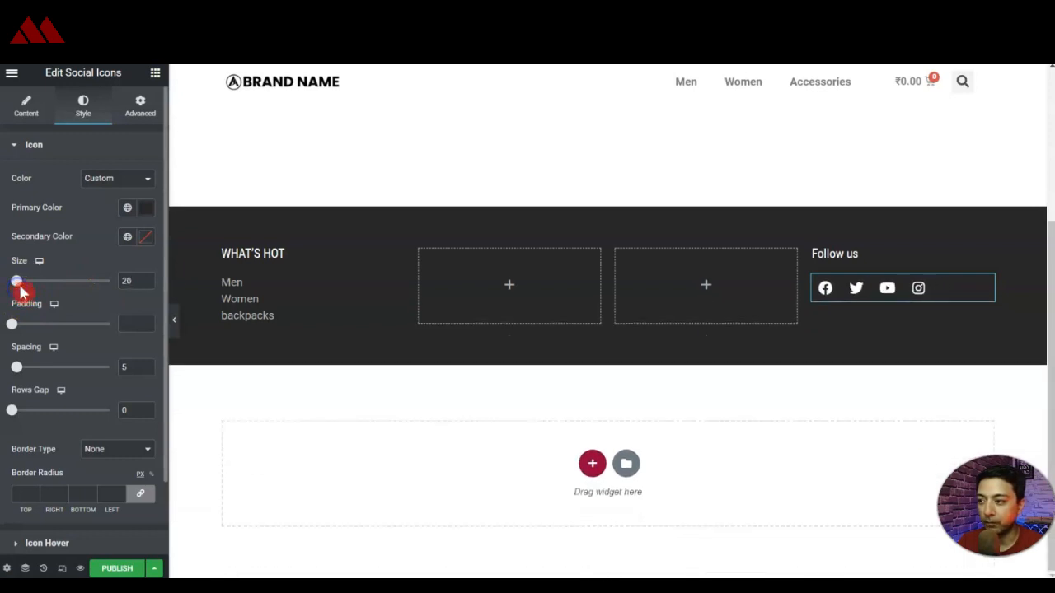
left_click_drag(13, 330, 16, 327)
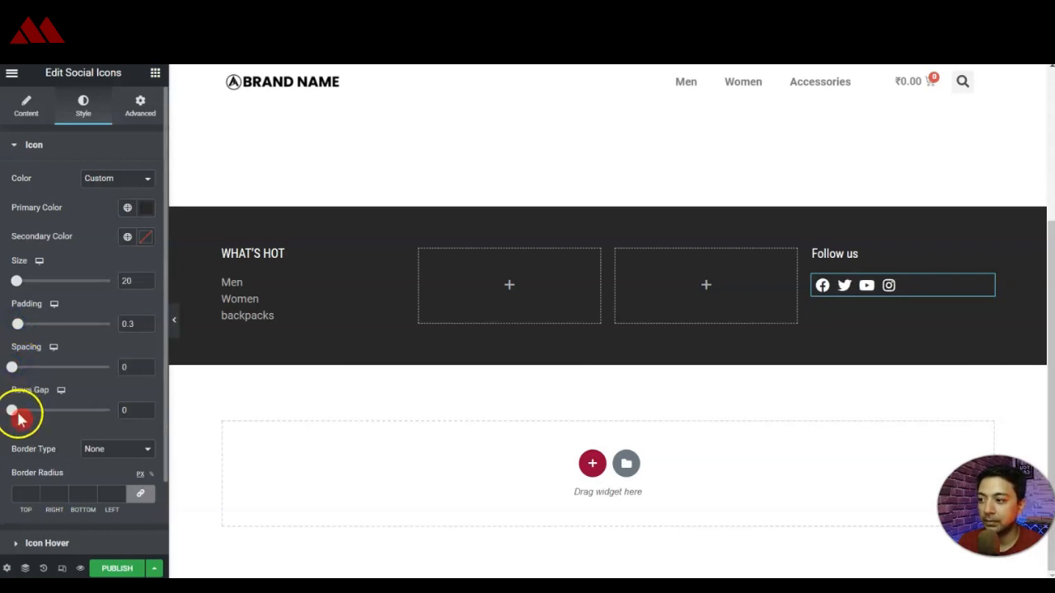
scroll(50, 449, "down", 1)
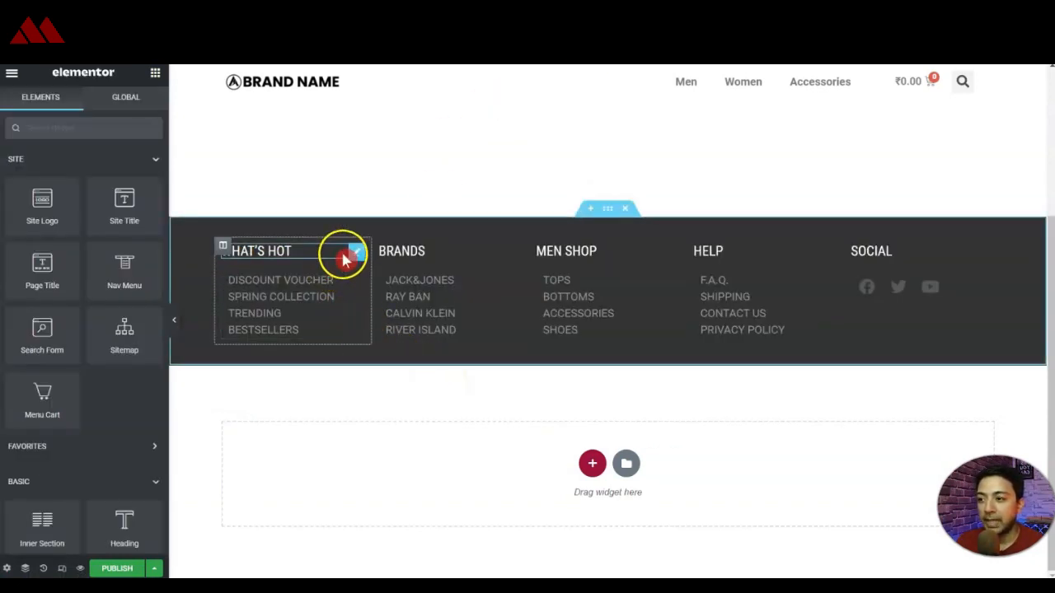
- Examine the headings and icon lists in the What's Hot, Brands, Men Shop, Help and Social footer columns
left_click(277, 250)
left_click(314, 275)
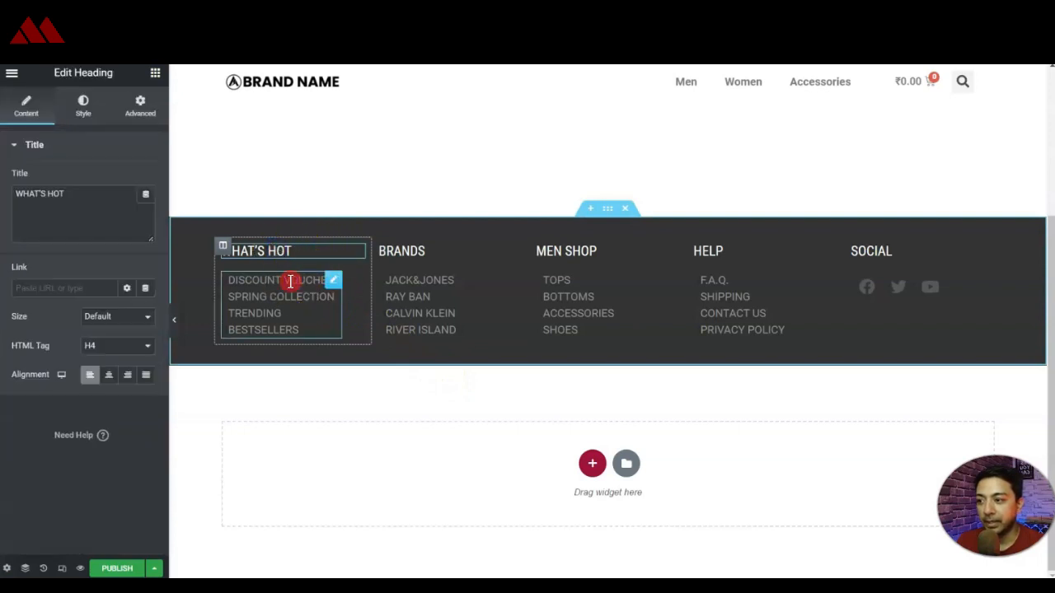
left_click(252, 292)
left_click(429, 330)
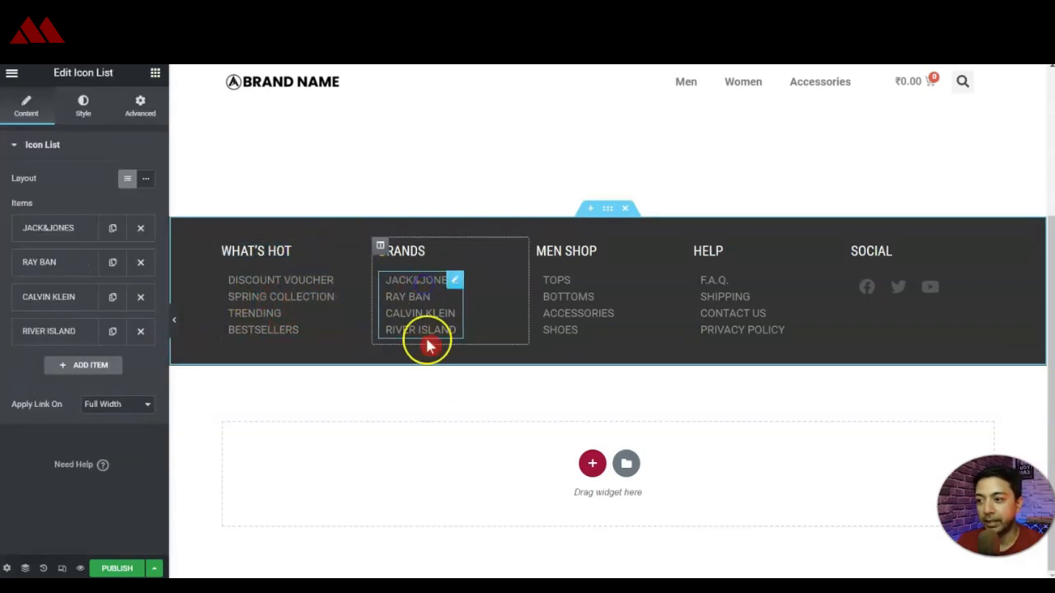
left_click(261, 252)
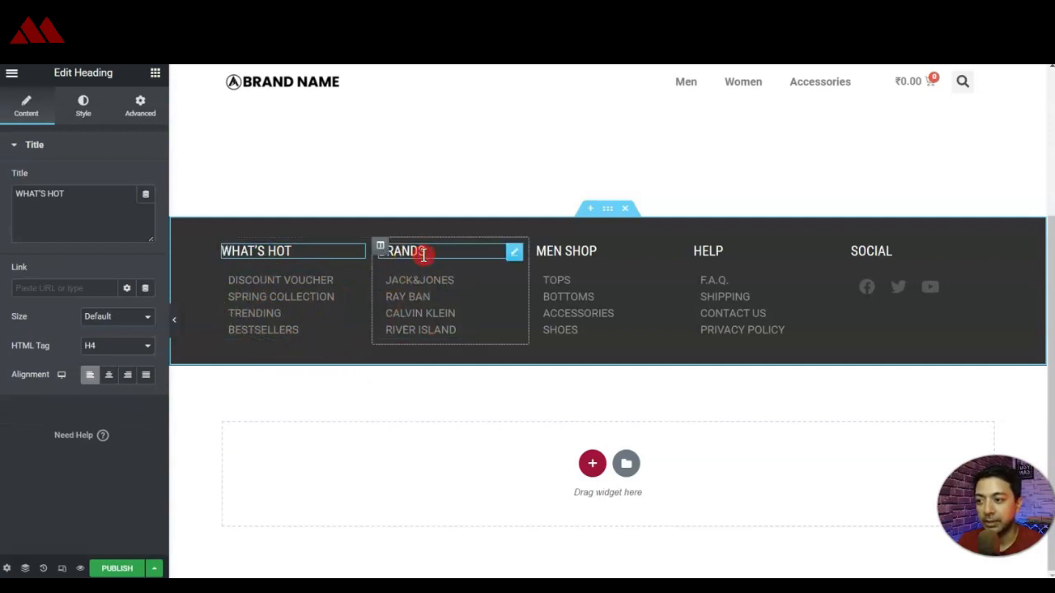
left_click(420, 292)
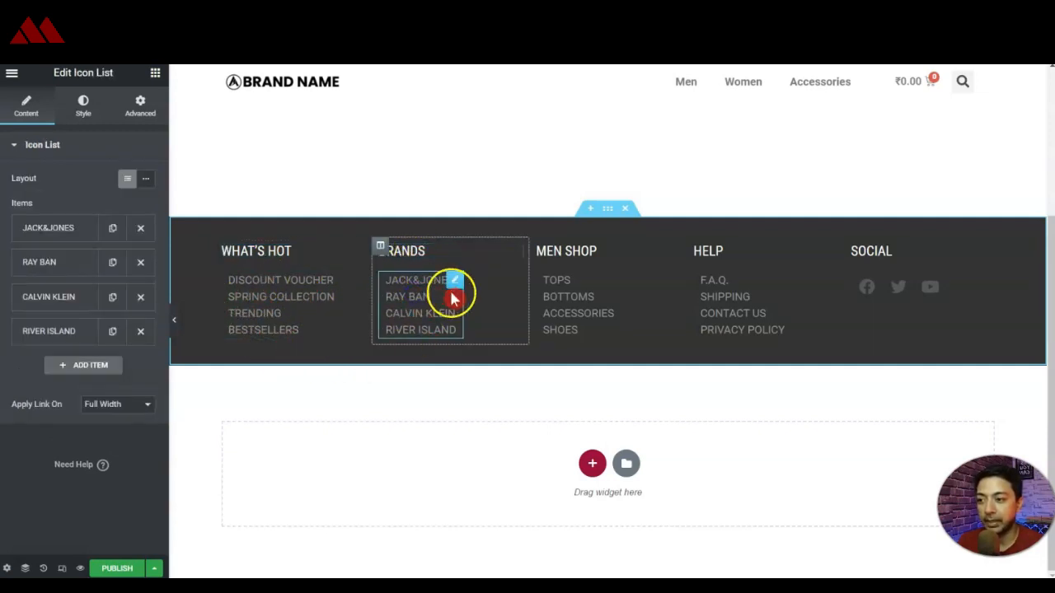
left_click(567, 253)
left_click(707, 248)
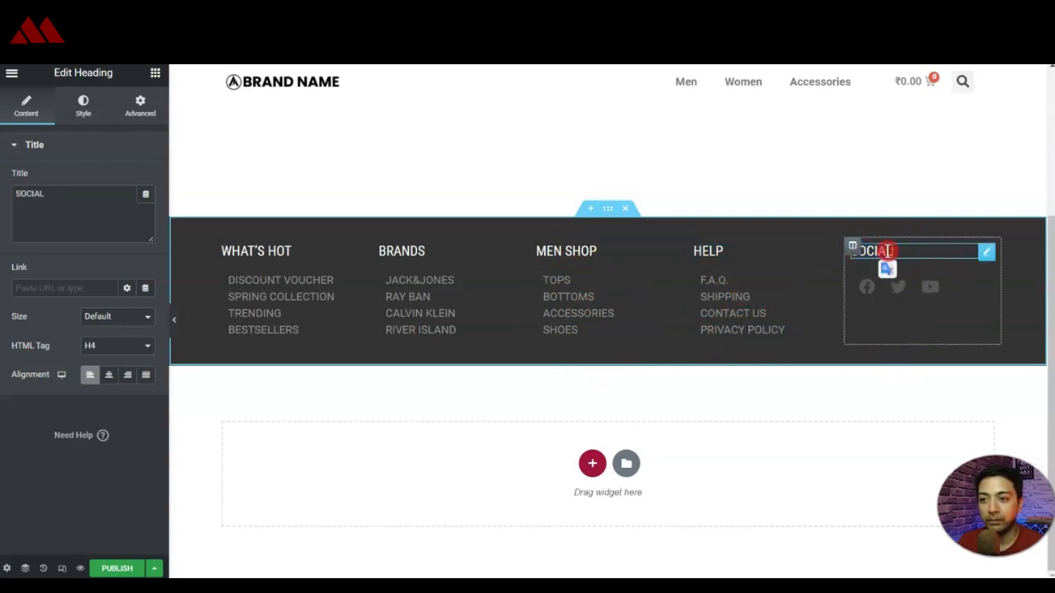
left_click(814, 383)
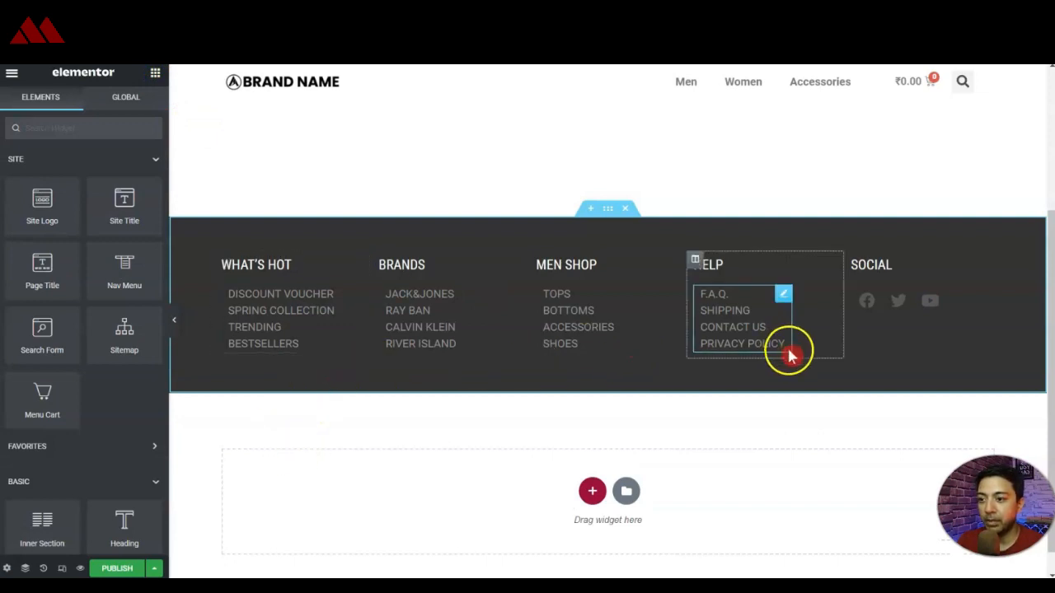
- Publish the footer template with a display condition that includes the Entire Site
left_click(121, 569)
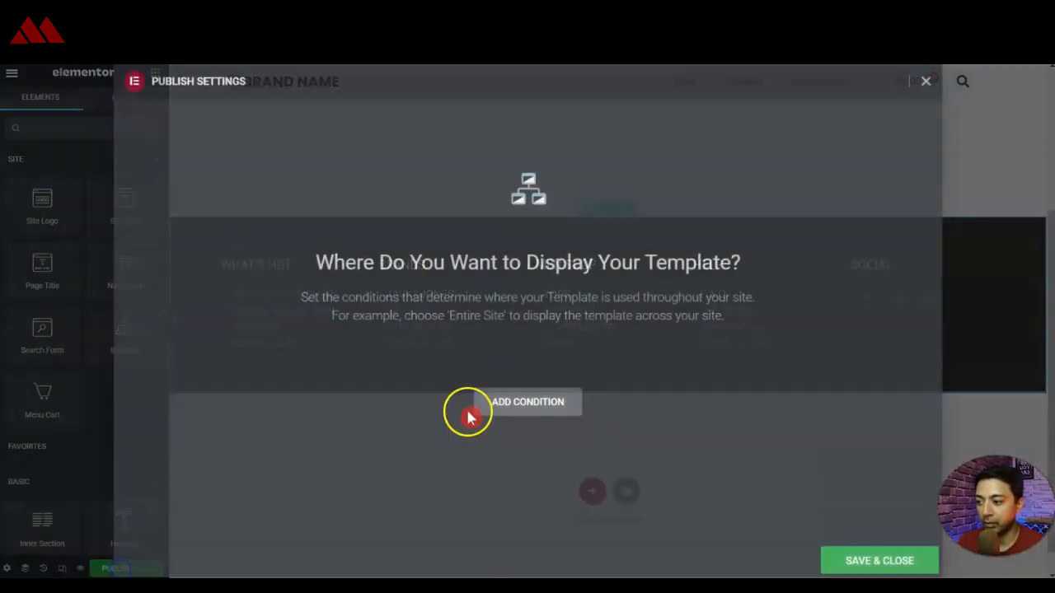
left_click(535, 403)
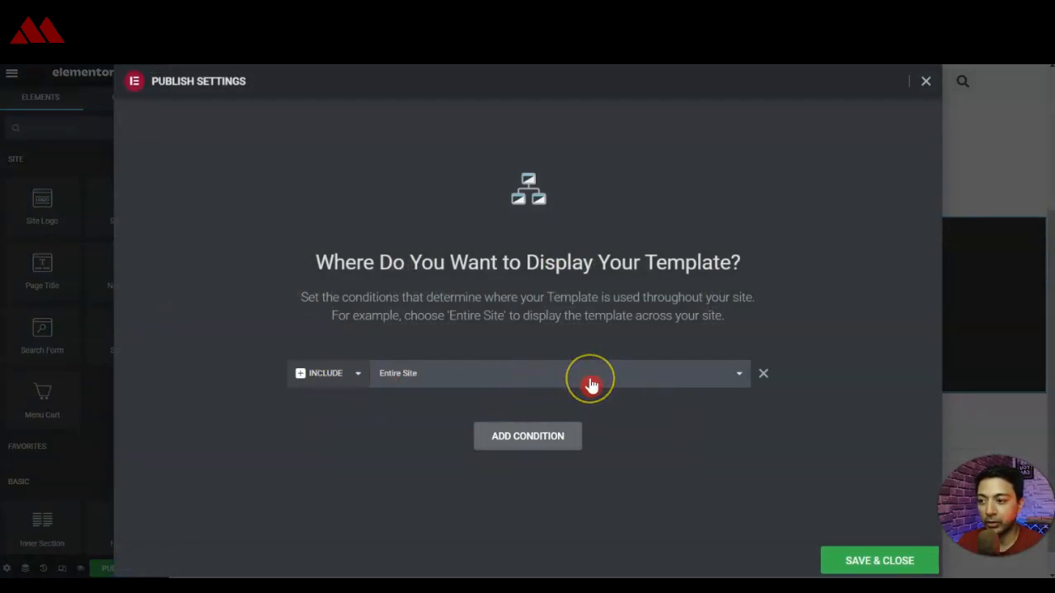
left_click(834, 574)
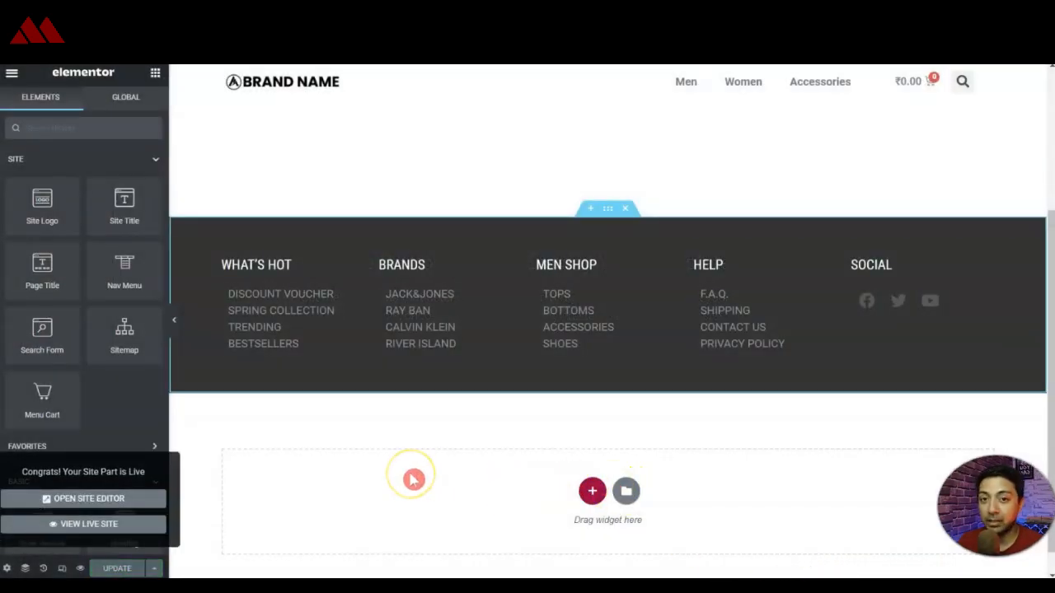
left_click(452, 443)
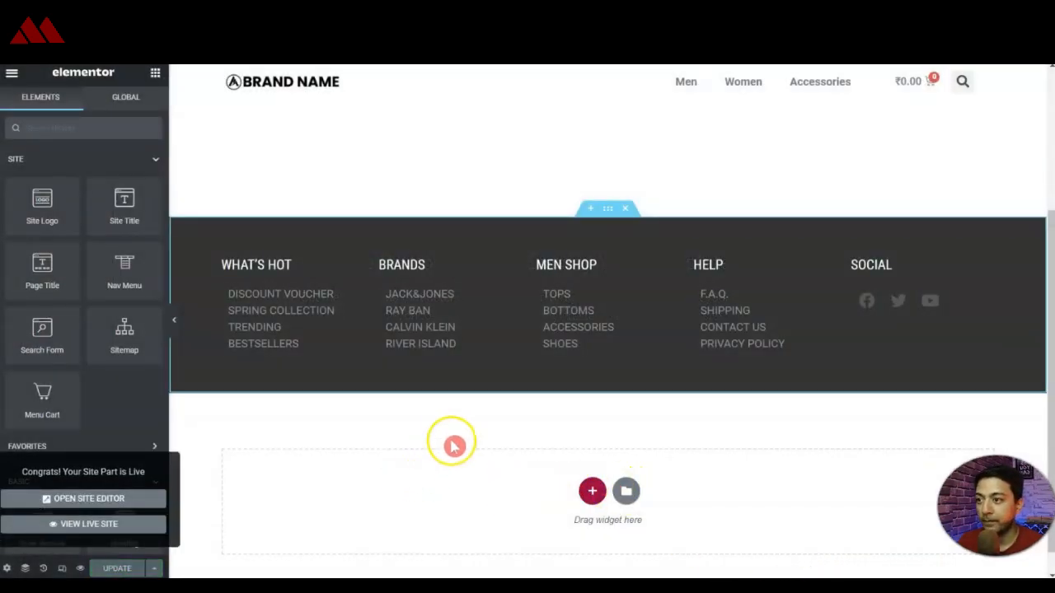
- View the live site with the published footer and check the site's home page
left_click(110, 524)
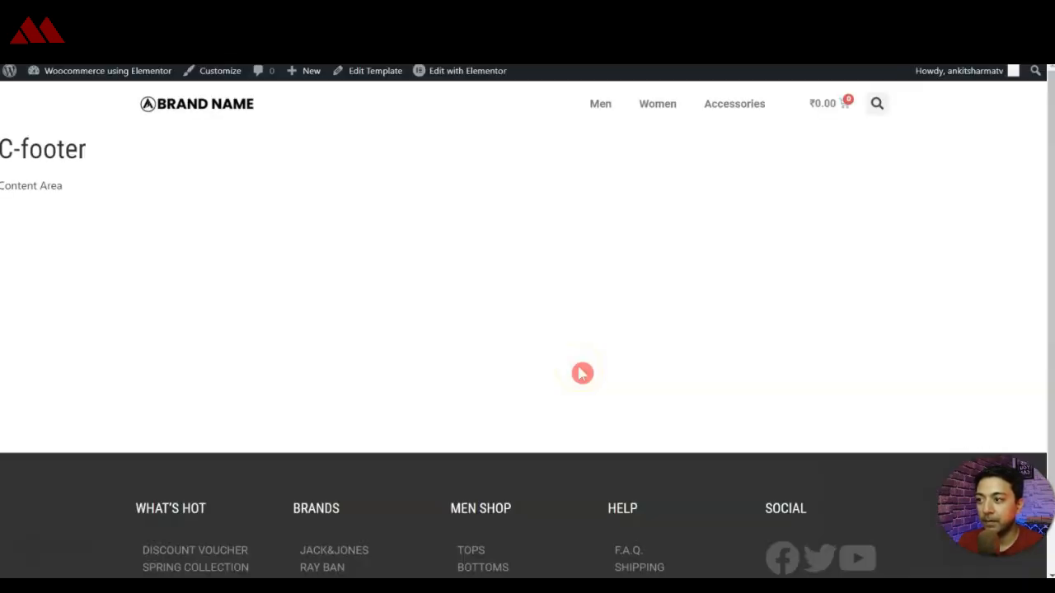
left_click(241, 105)
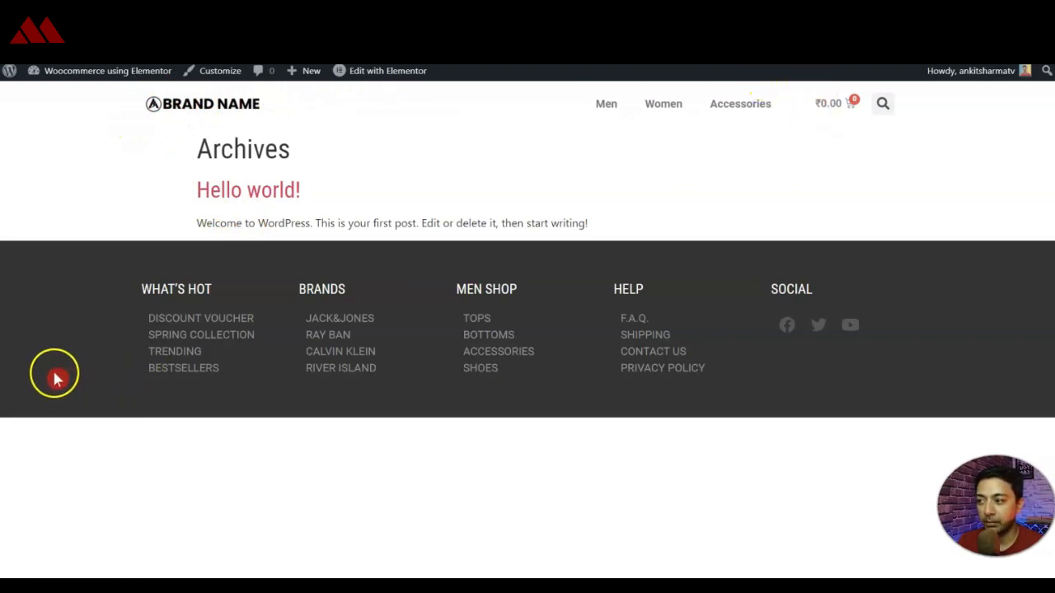
left_click(229, 216)
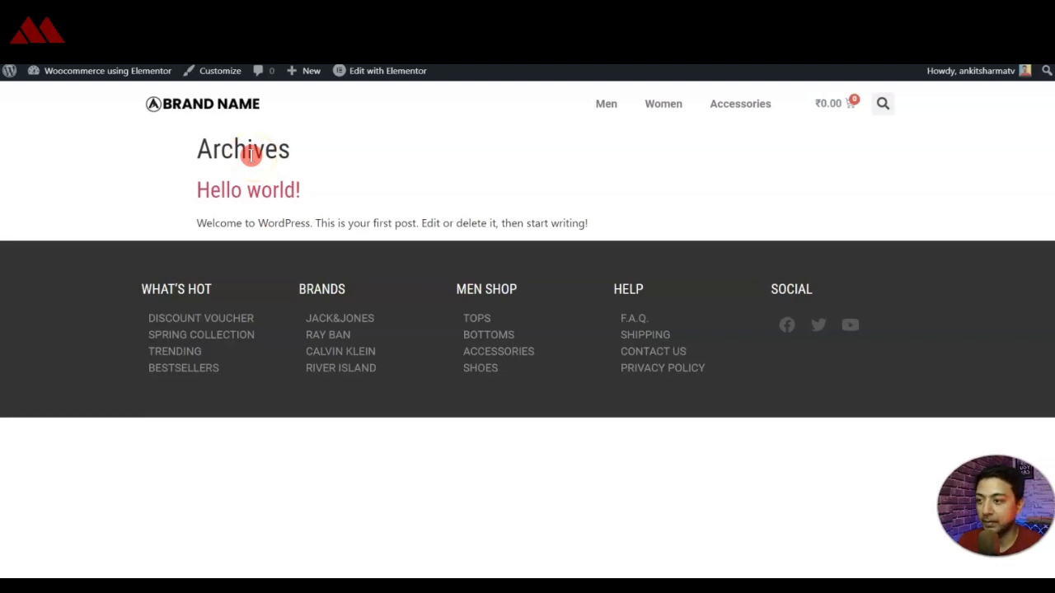
- In the WordPress Reading settings, make the homepage a static page using Ecom-Home and save the changes
mouse_move(109, 71)
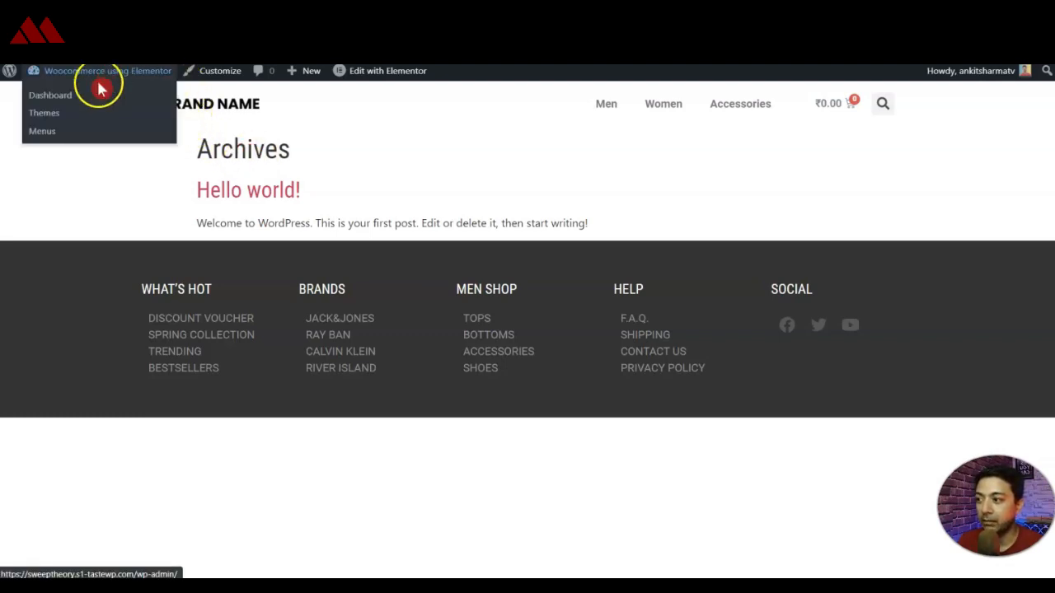
left_click(56, 96)
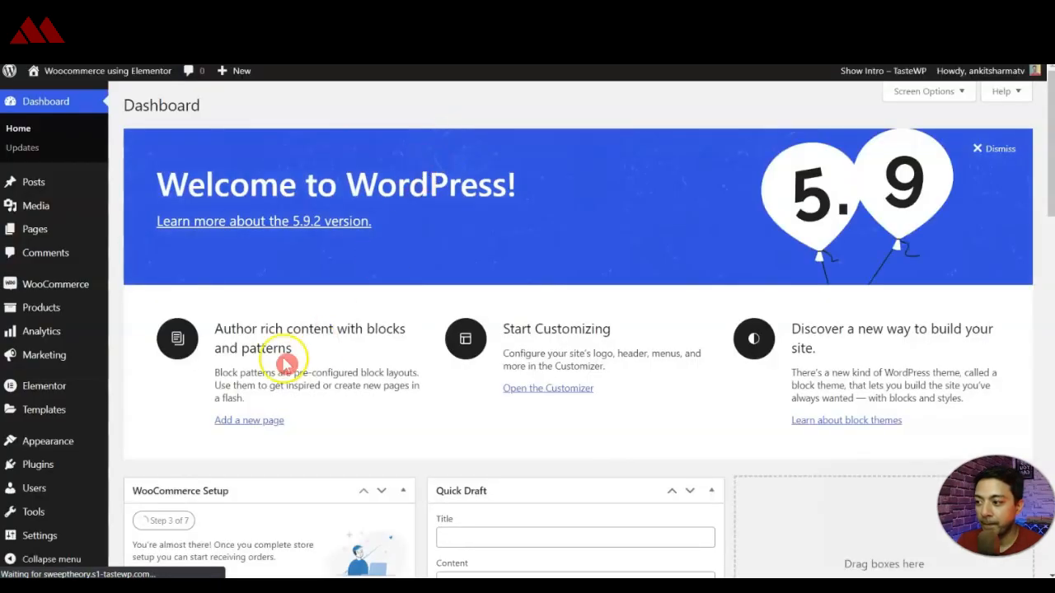
scroll(284, 363, "down", 3)
mouse_move(62, 540)
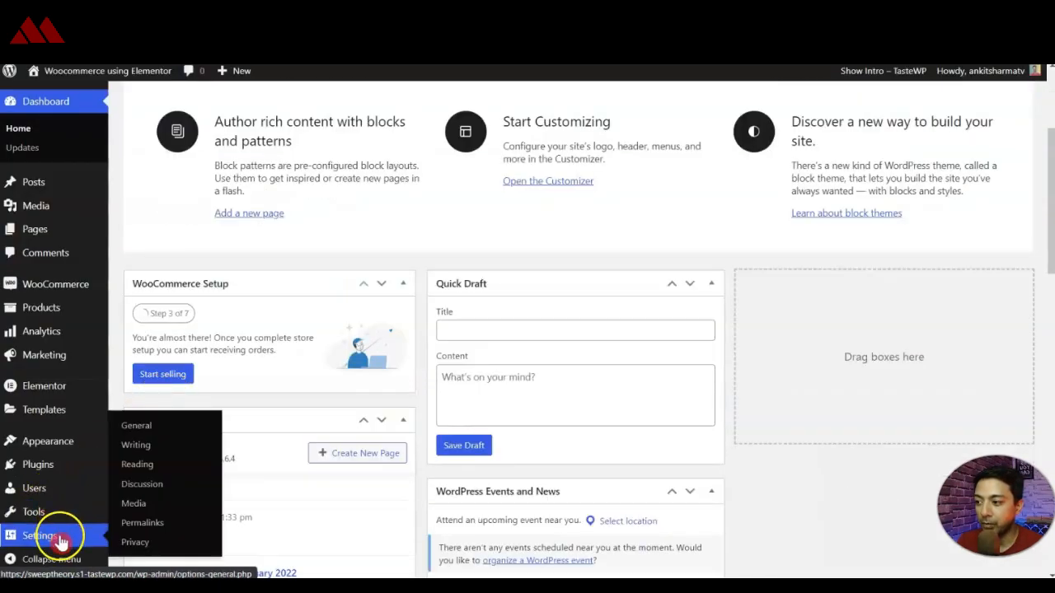
left_click(140, 465)
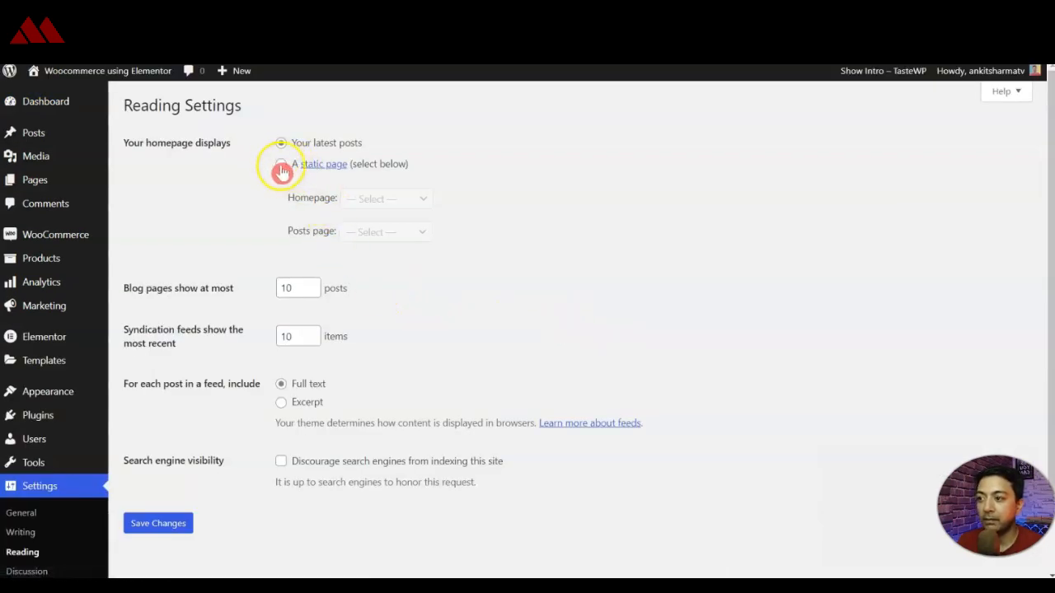
left_click(281, 165)
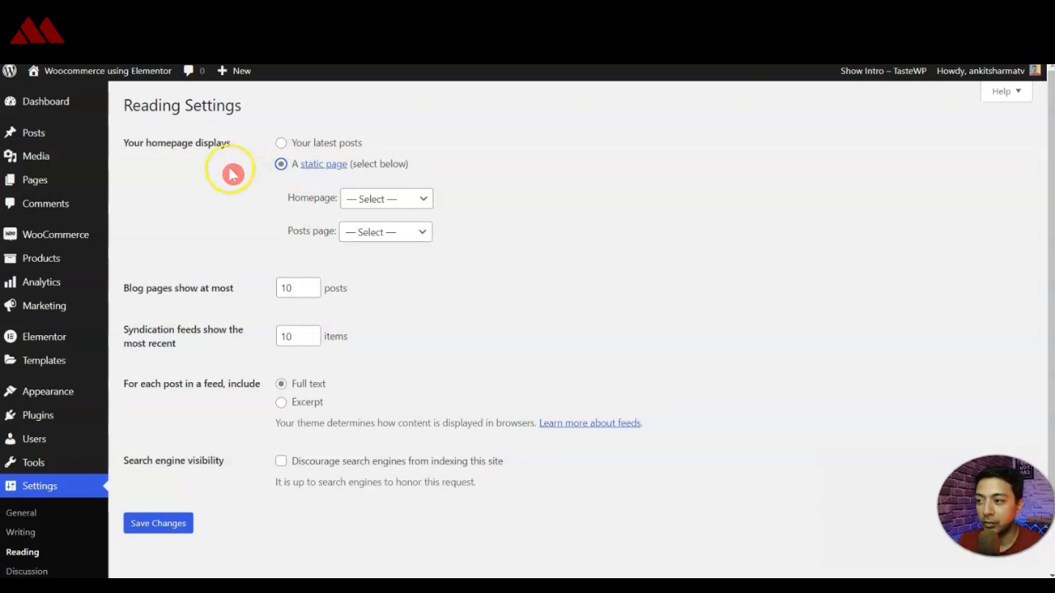
left_click(373, 198)
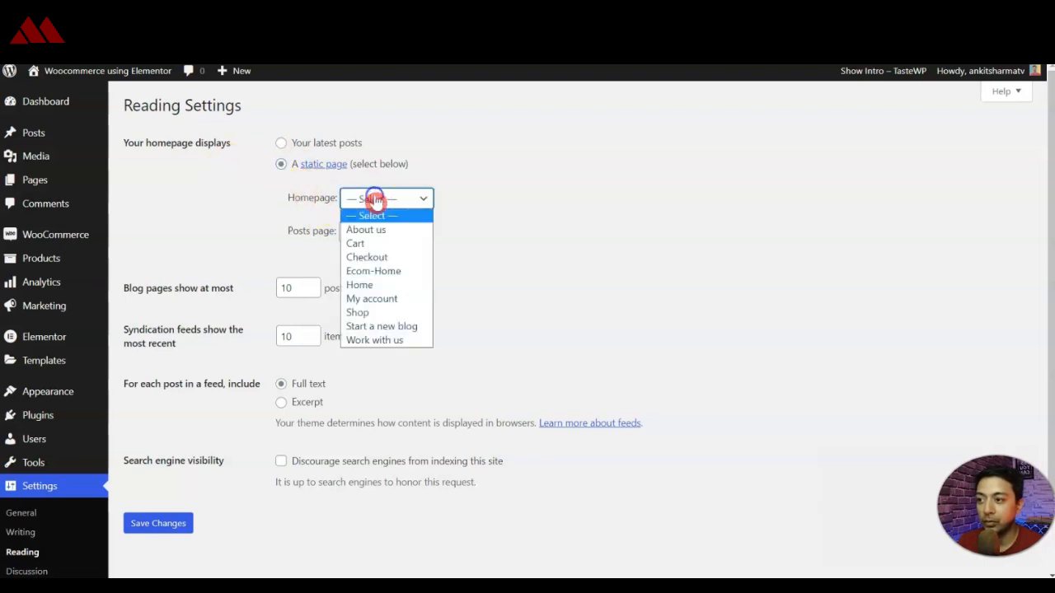
left_click(382, 274)
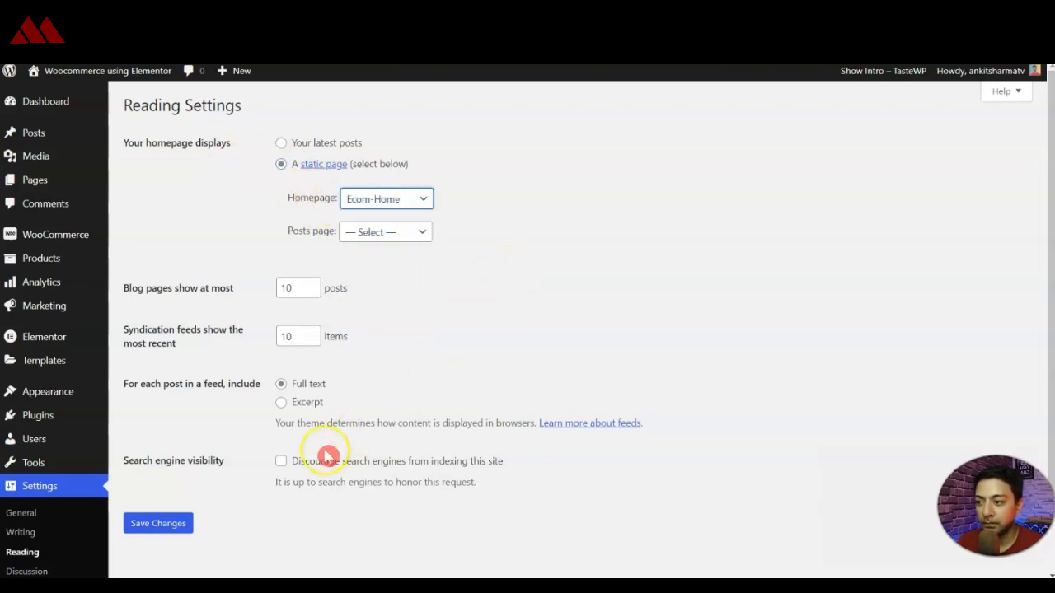
left_click(198, 526)
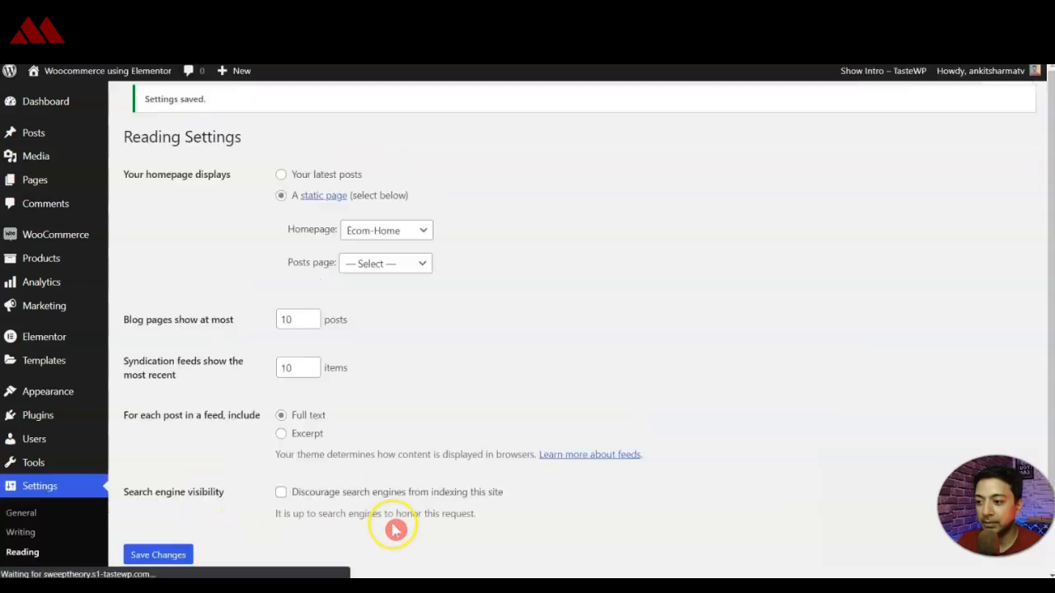
- Open the Ecom-Home page for editing in Elementor and hide its page title
left_click(44, 184)
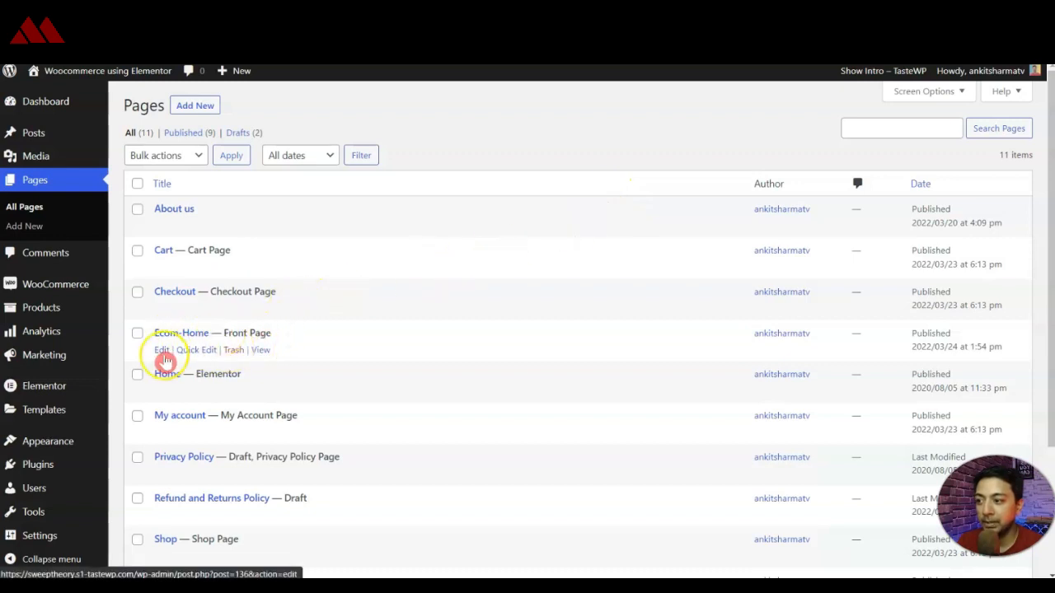
left_click(161, 351)
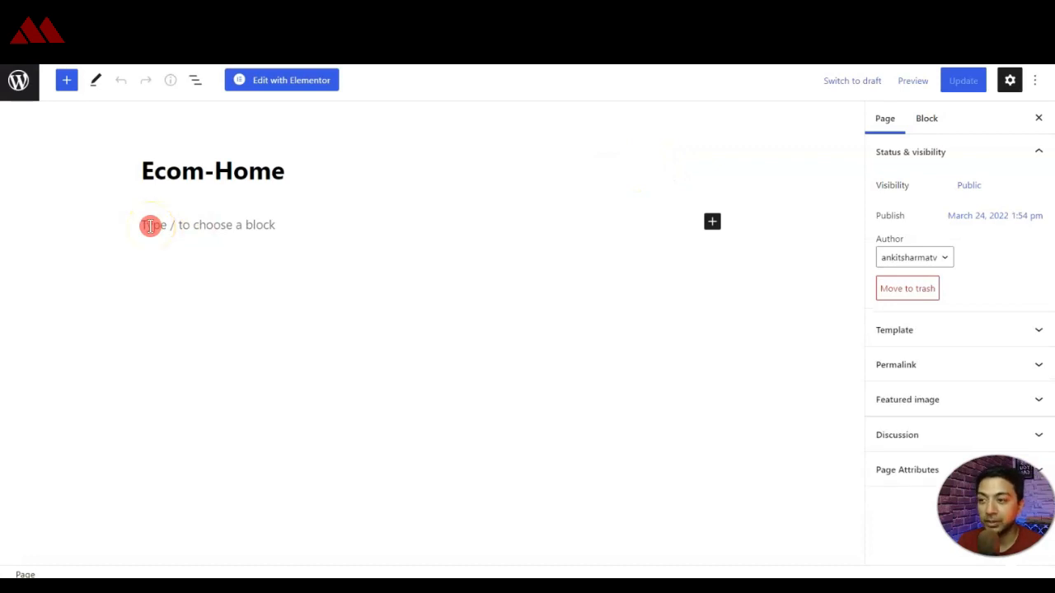
left_click(262, 87)
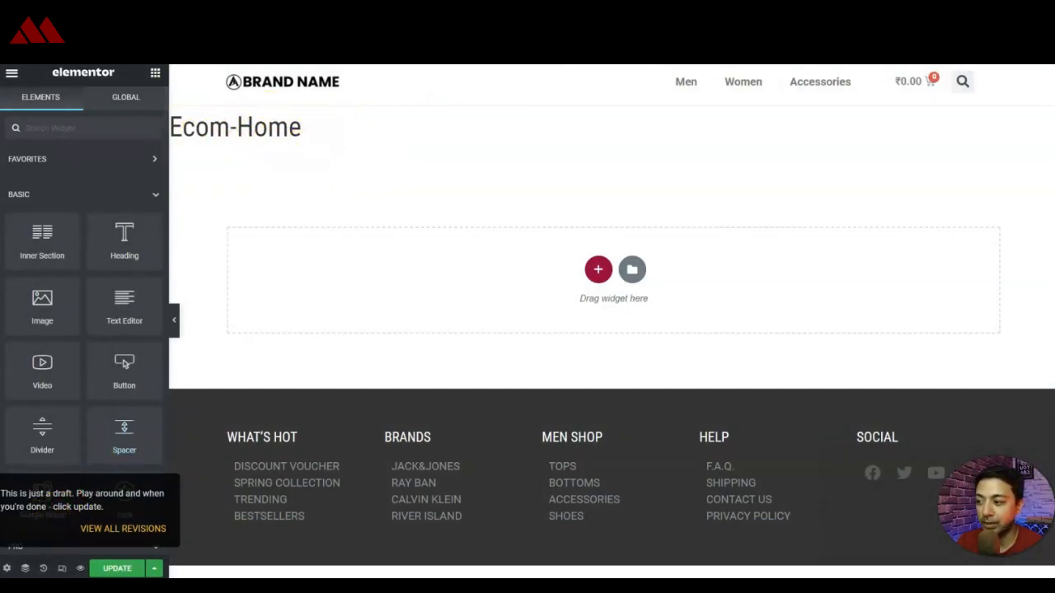
left_click(8, 569)
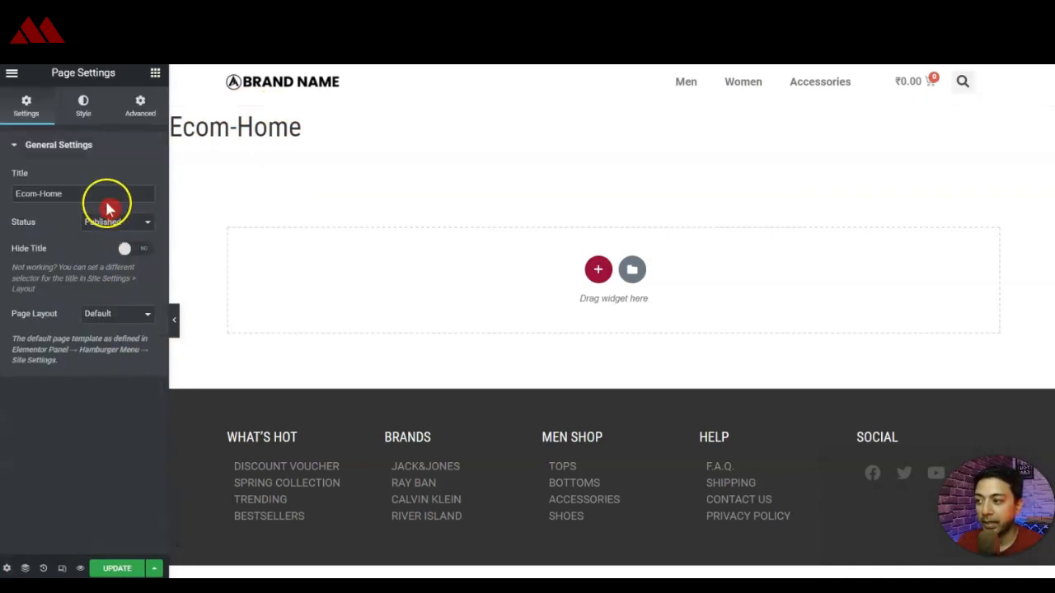
left_click(145, 255)
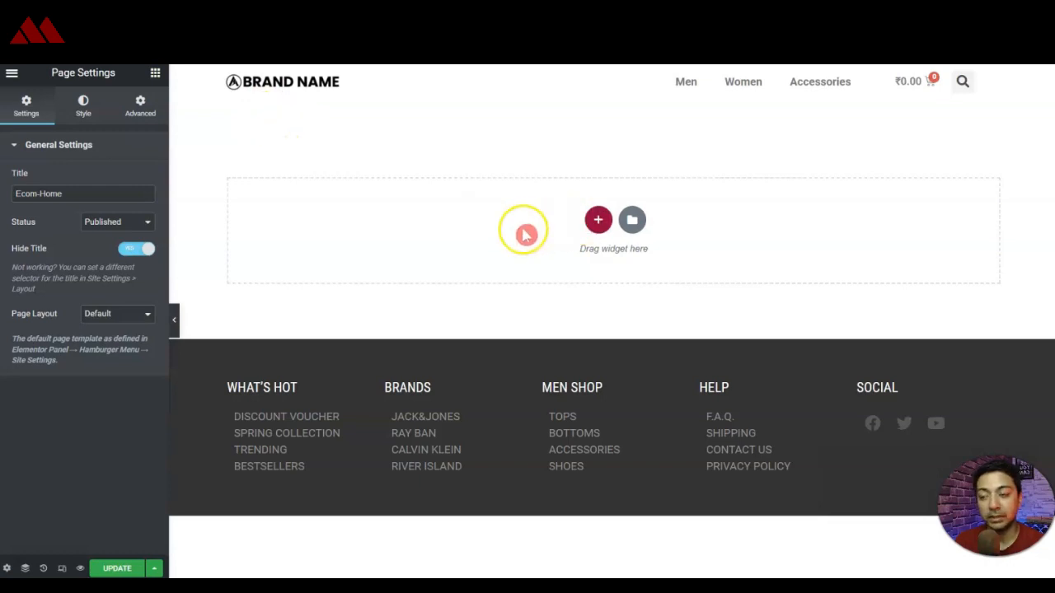
- Add a single-column section to the Ecom-Home page and set its content width to Full Width
left_click(597, 221)
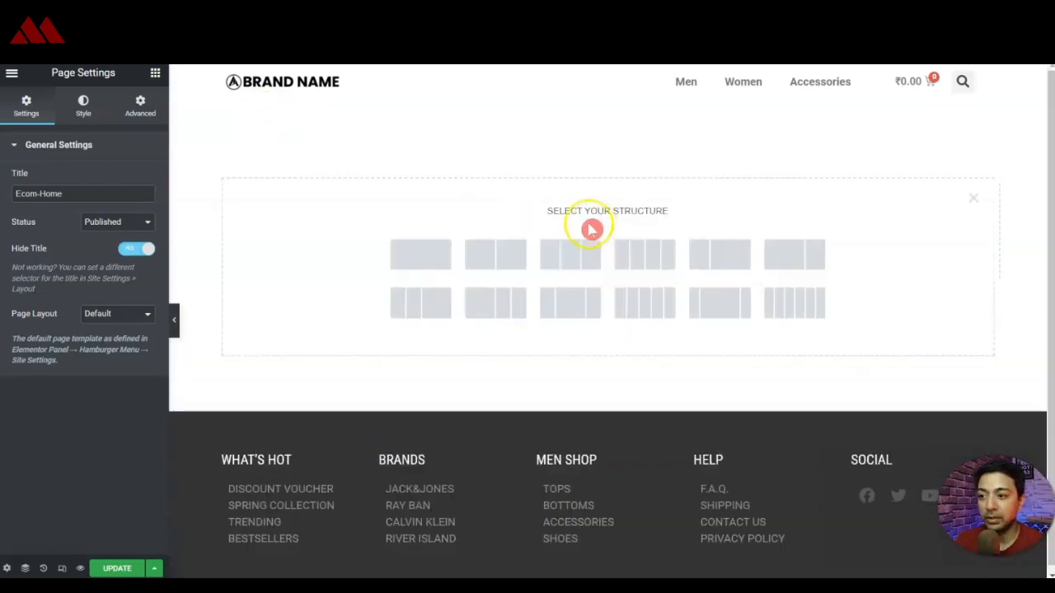
left_click(405, 262)
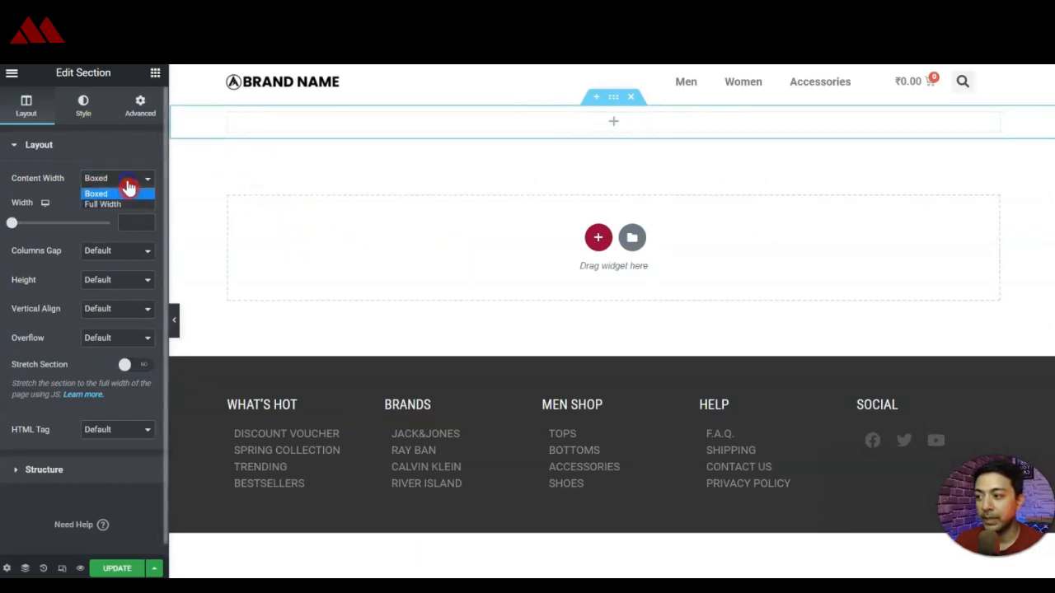
left_click(102, 203)
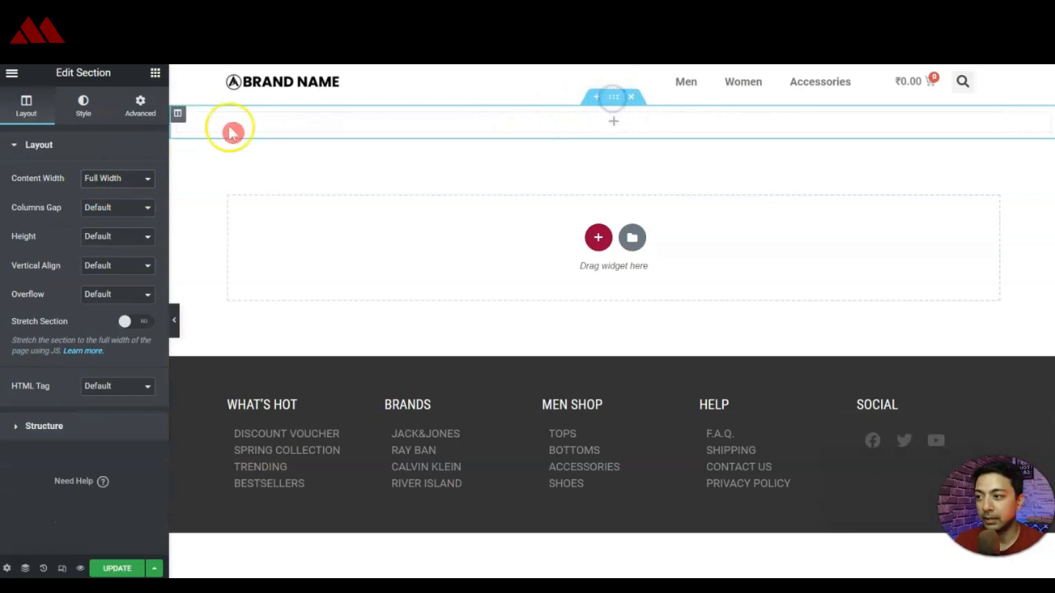
- Set the new section's top and bottom margins and its padding on all sides to 0
left_click(140, 108)
left_click(35, 194)
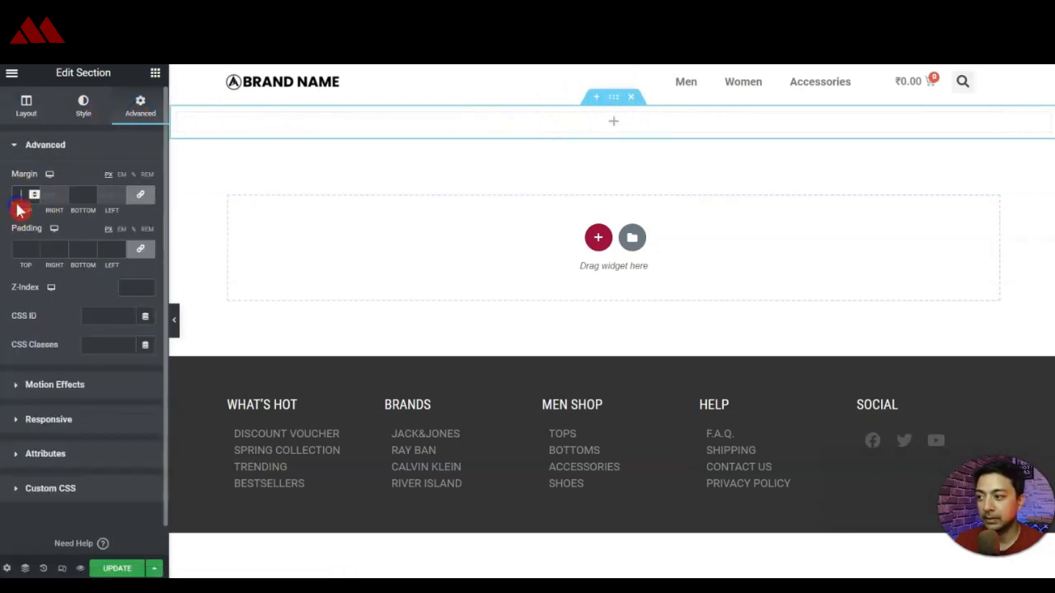
type("0")
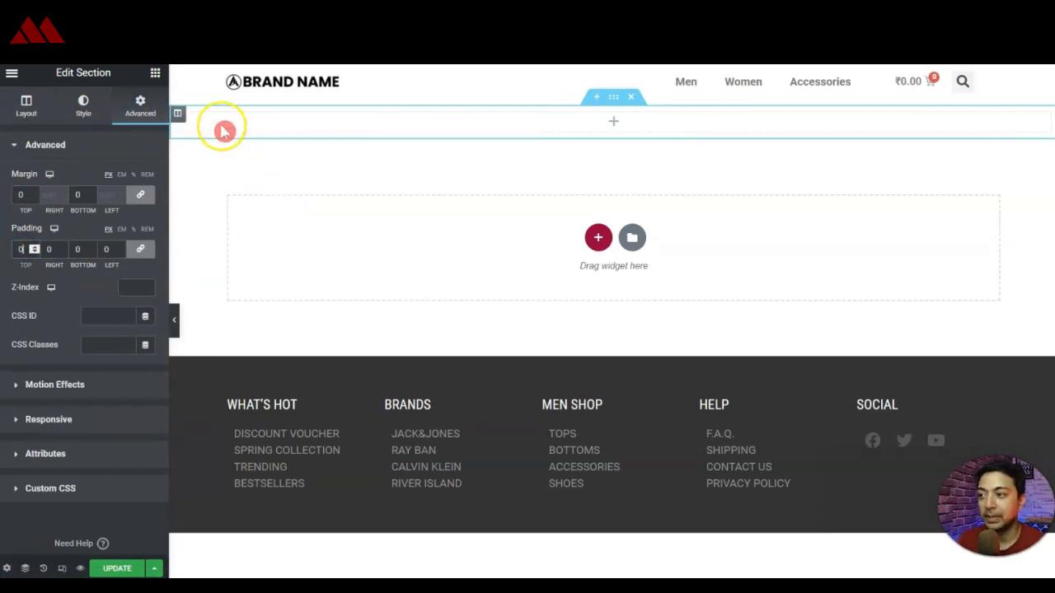
- Open the settings of the full-width section's column
left_click(181, 116)
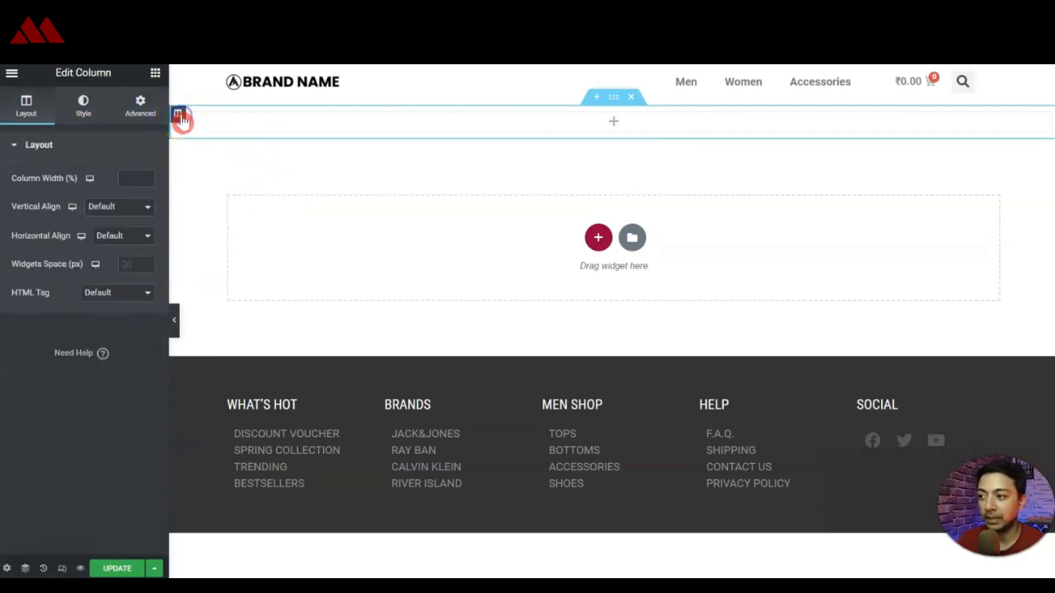
- Set the empty column's margin and padding to 0 on all sides
left_click(137, 105)
left_click(16, 192)
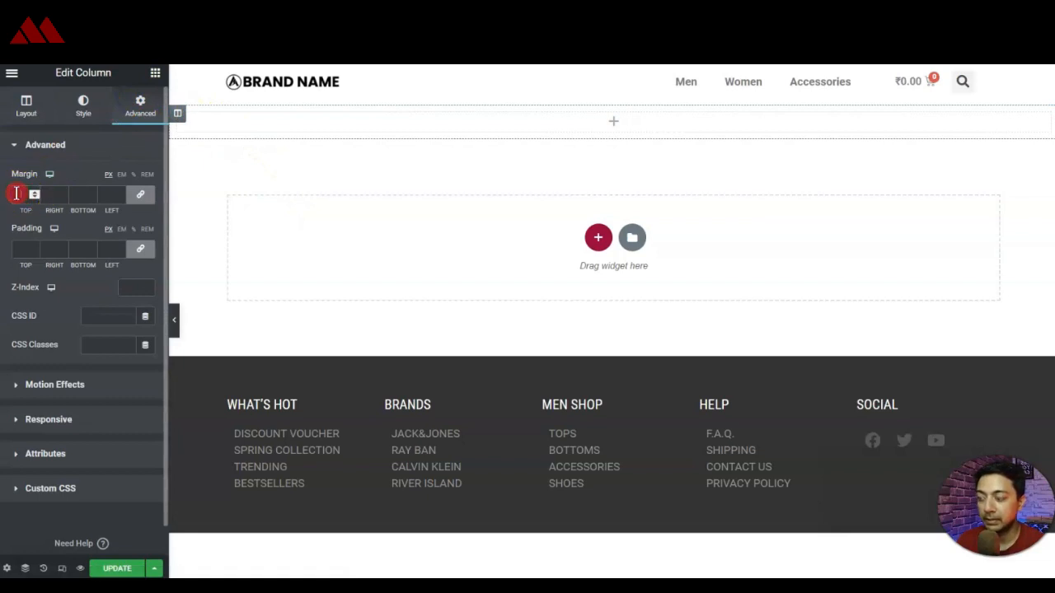
type("0")
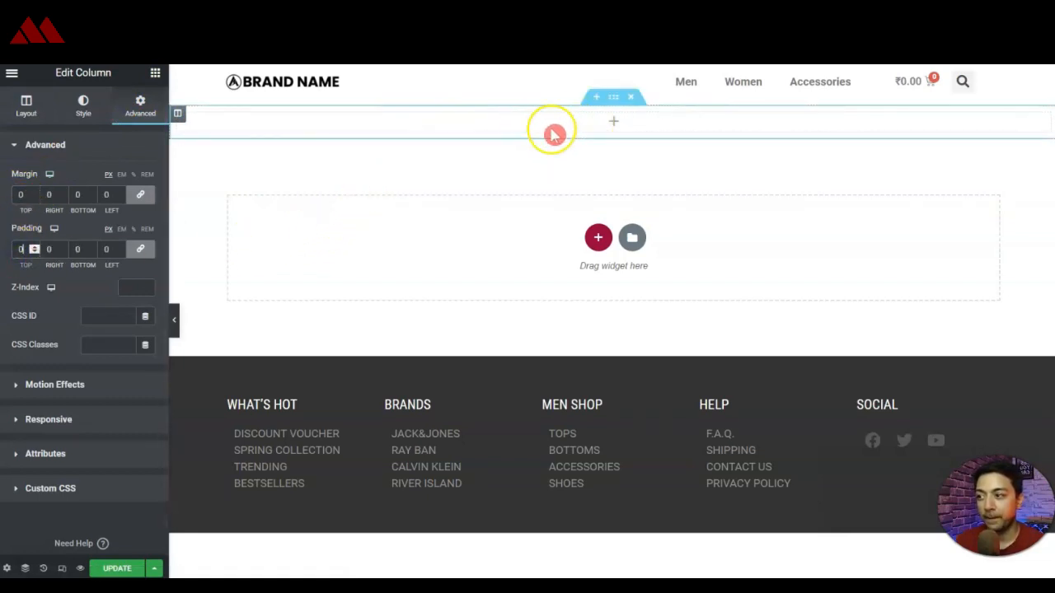
- Find the Slides widget with the search term "slide" and place it in the empty column below the header
left_click(155, 74)
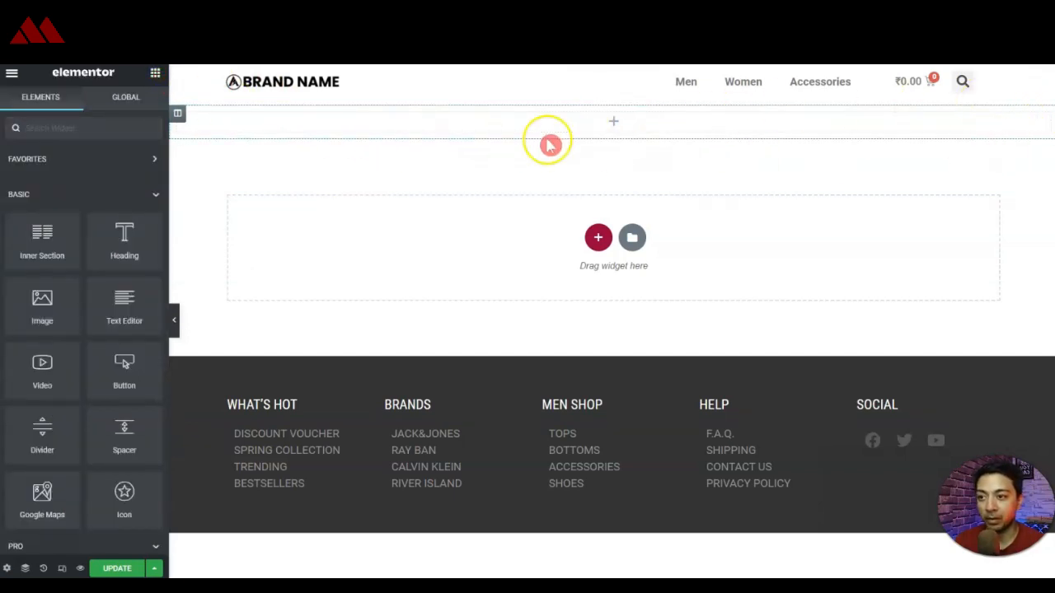
left_click(132, 130)
type("slide")
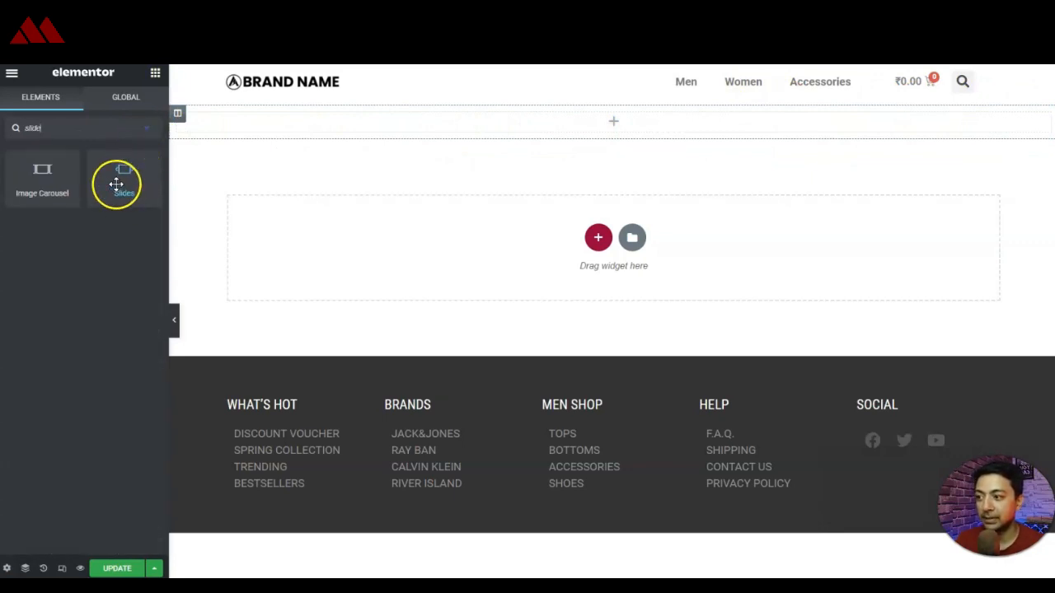
left_click_drag(120, 181, 377, 122)
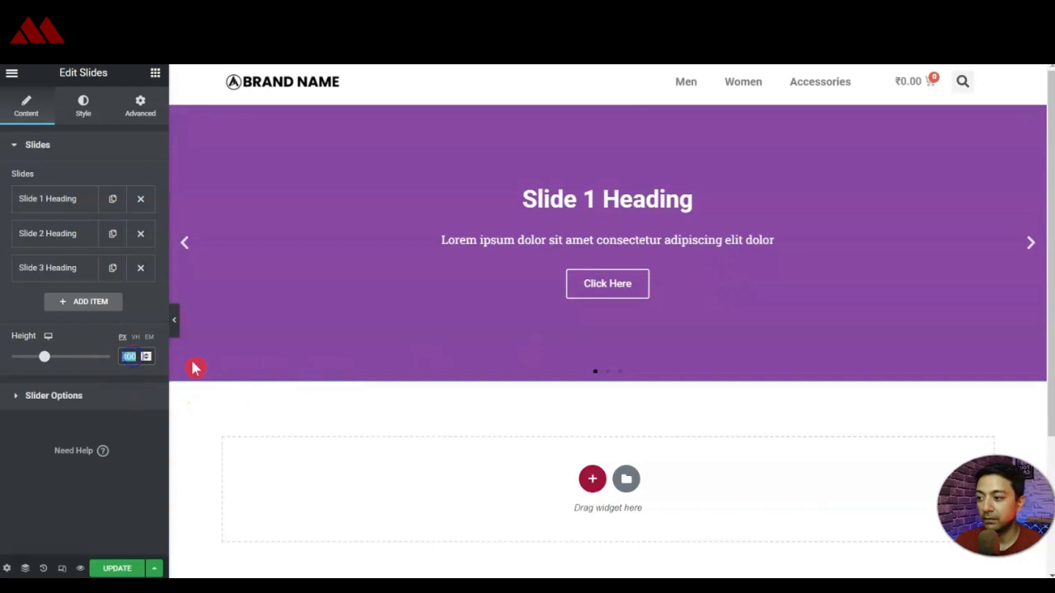
- Set the slider's height to 510 px and delete the second and third slides
type("510")
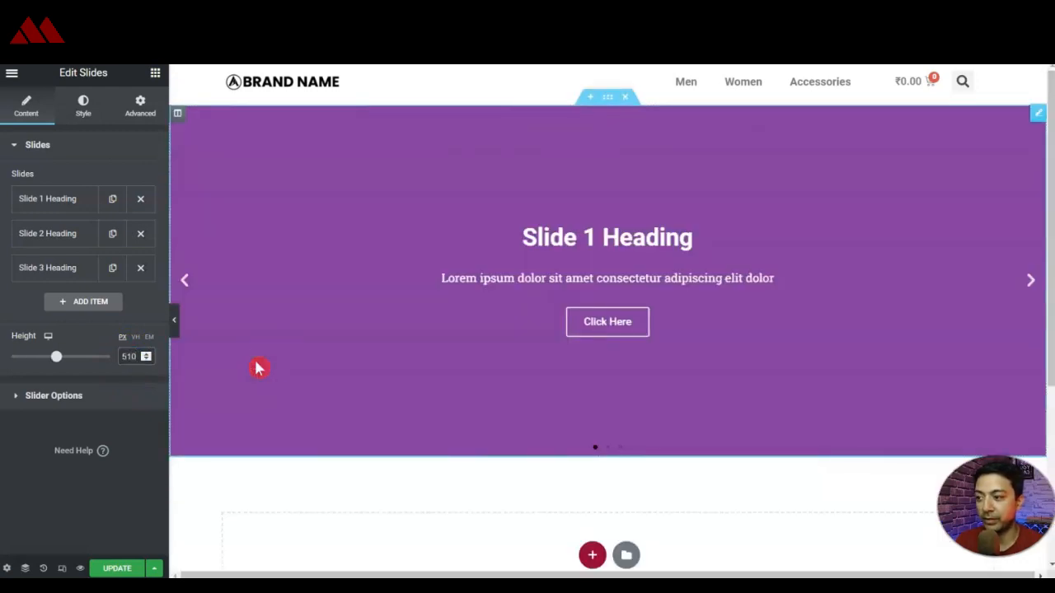
left_click(140, 233)
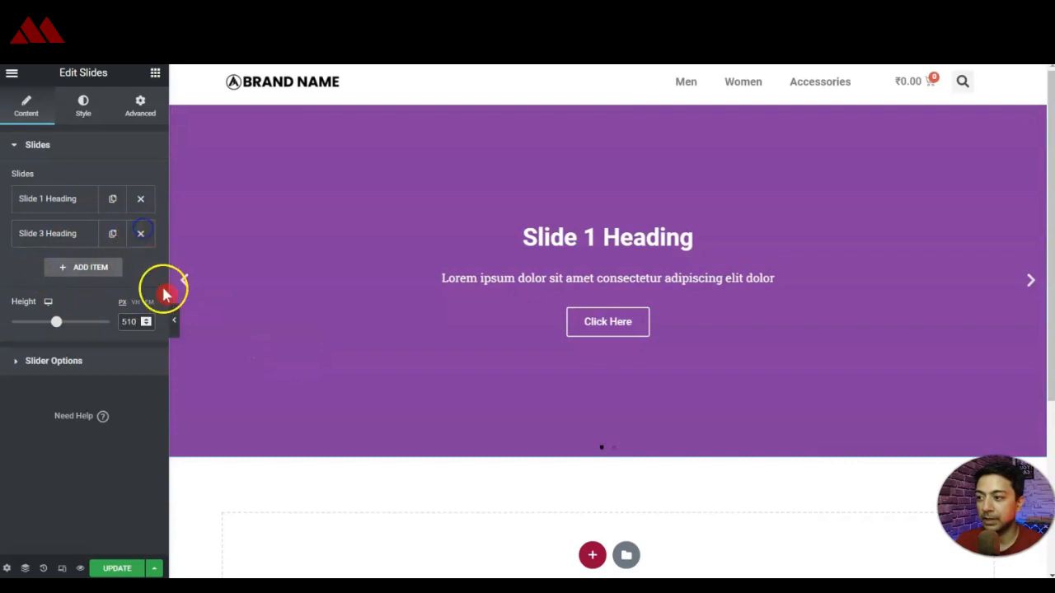
left_click(146, 240)
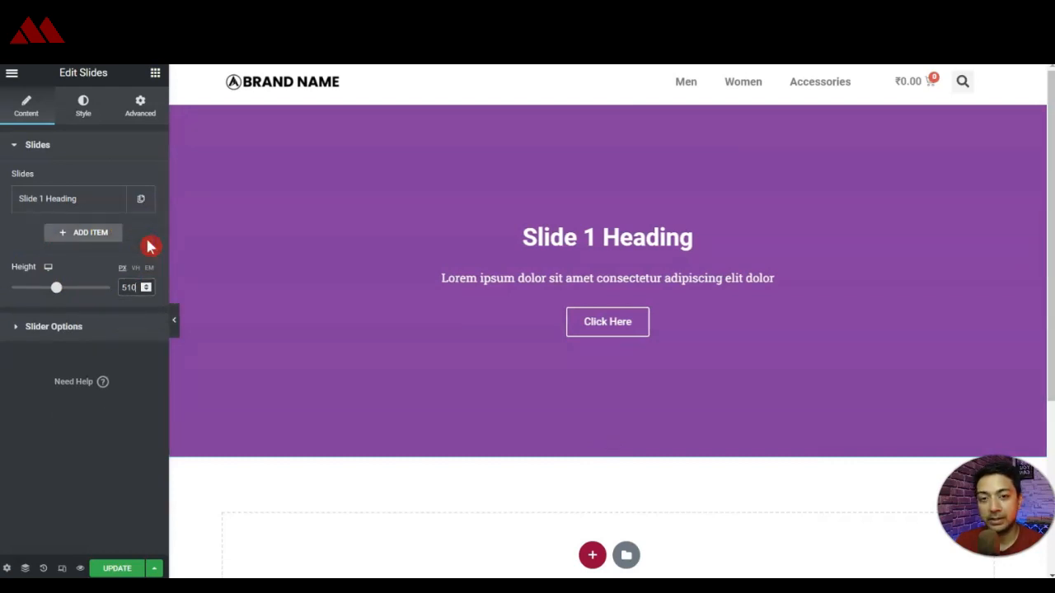
- Change the background color of the remaining slide to black
left_click(69, 205)
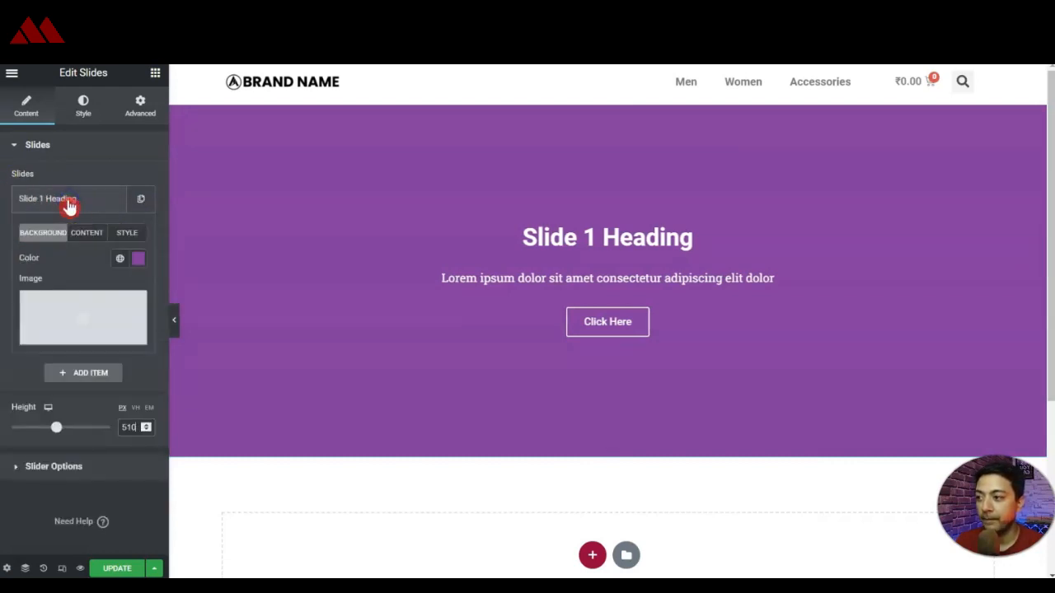
left_click(137, 262)
left_click(131, 357)
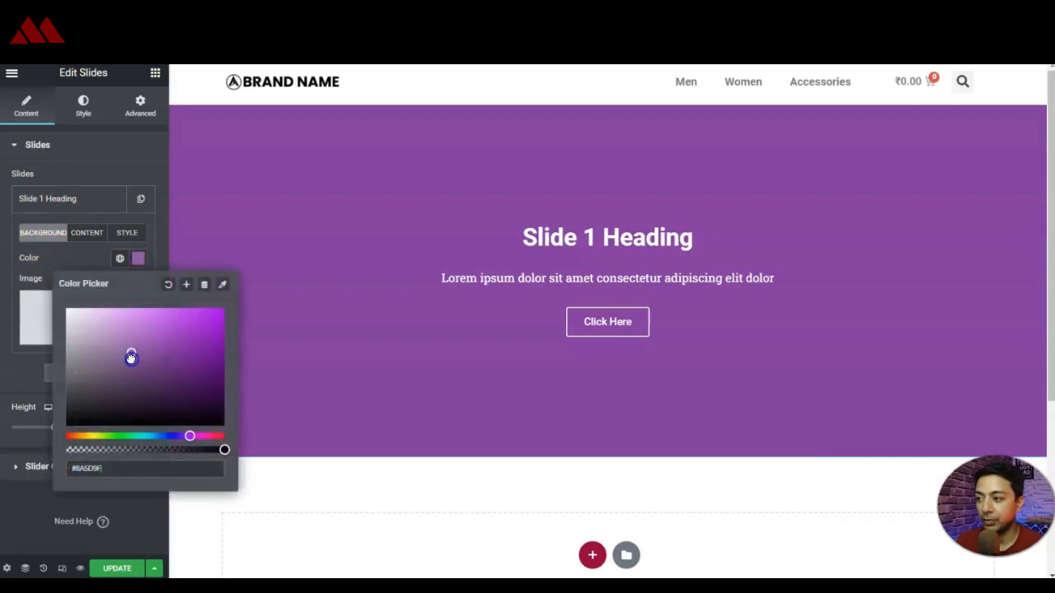
left_click(59, 265)
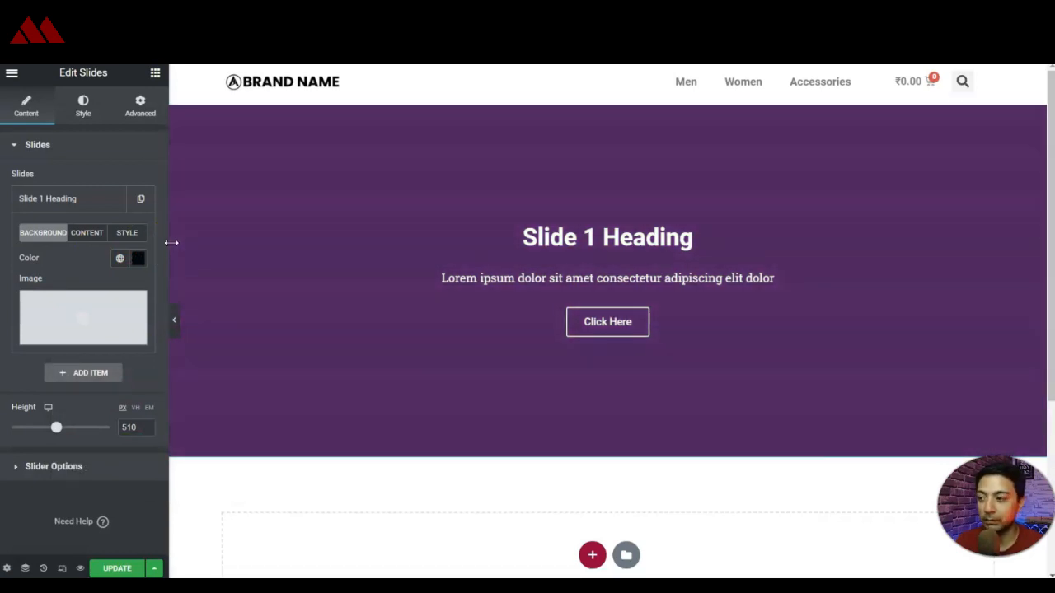
- Insert ecom-banner1.jpg from the media library as the slide's background image
left_click(58, 298)
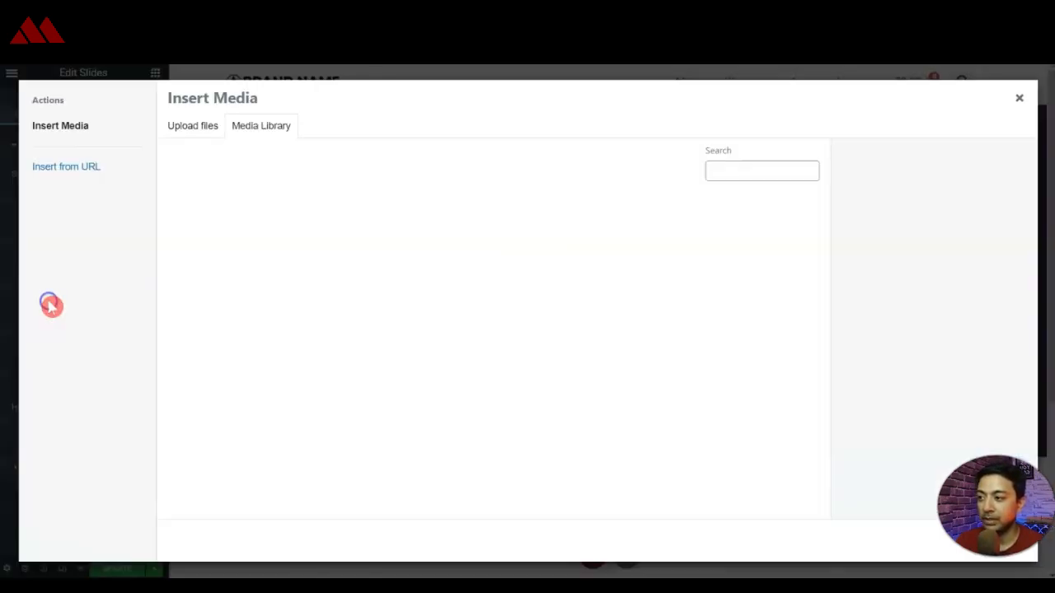
scroll(454, 259, "down", 5)
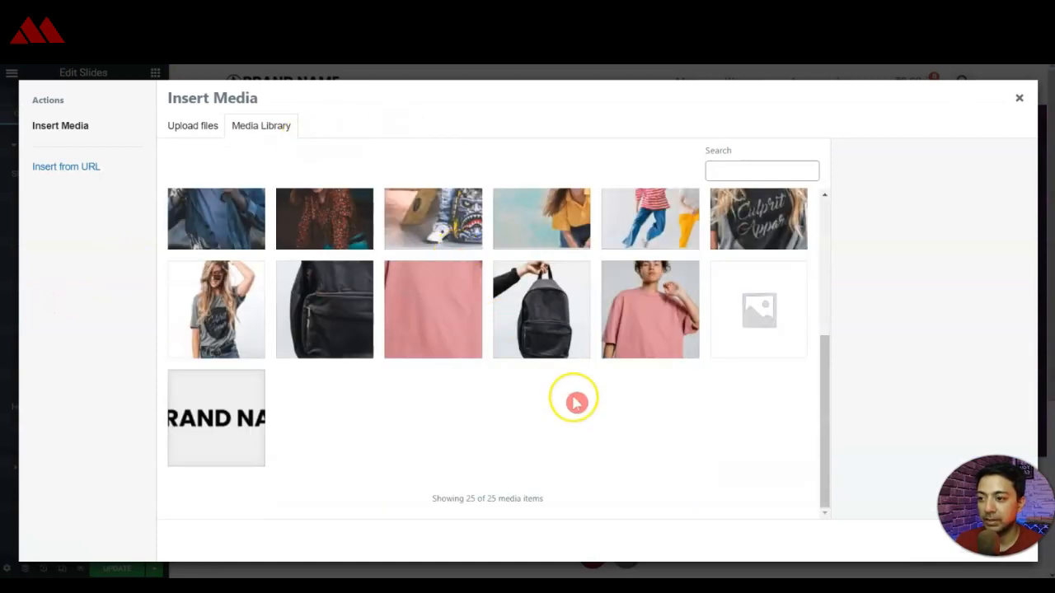
scroll(568, 405, "up", 1)
left_click(668, 293)
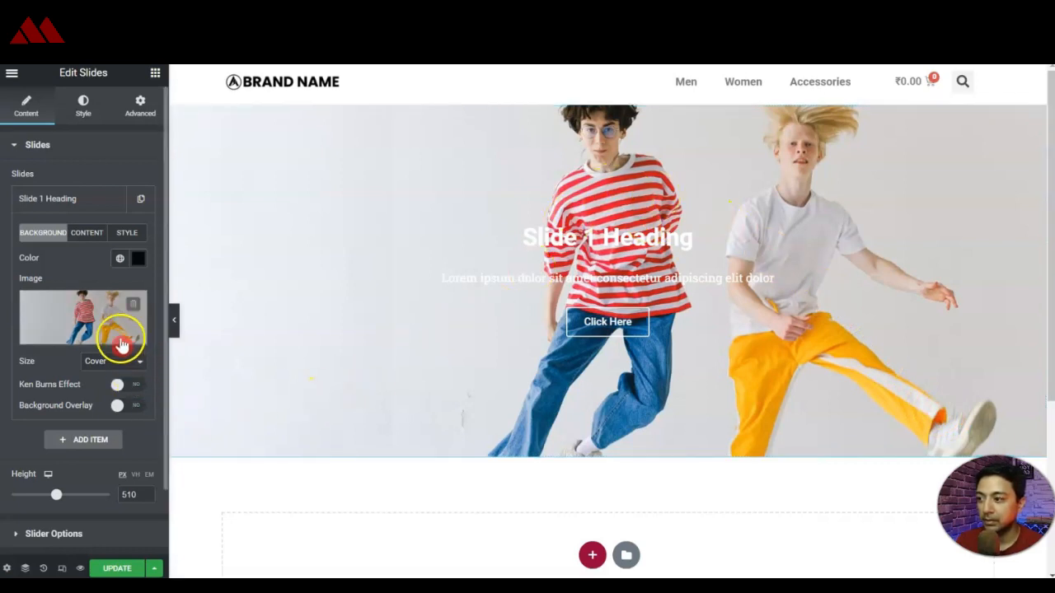
- Replace the slide's title with "Men's T-Shirt collection"
left_click(93, 237)
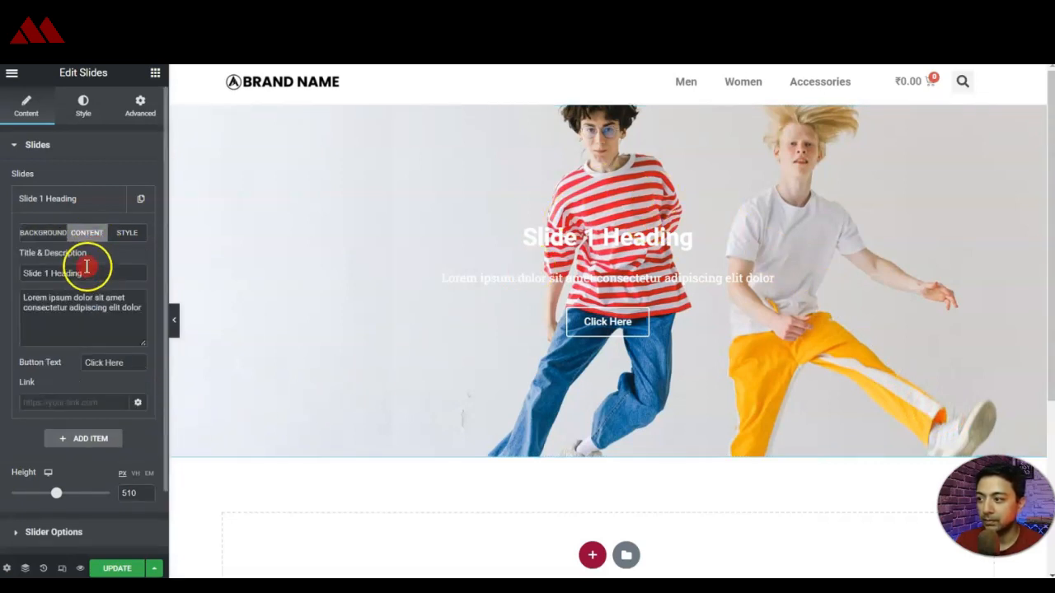
type("Men's T-Shirt collection")
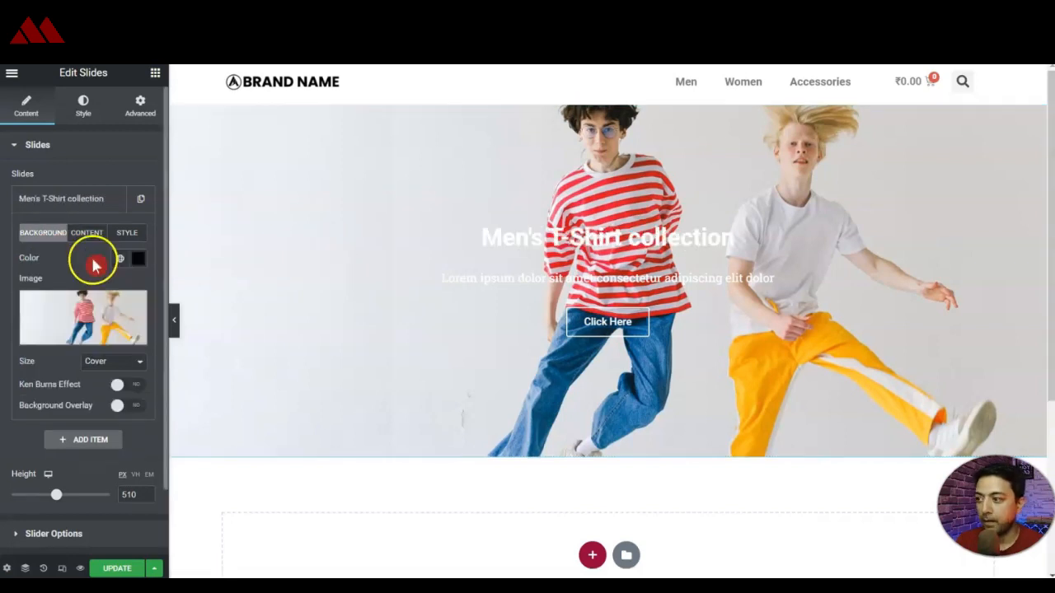
left_click(61, 198)
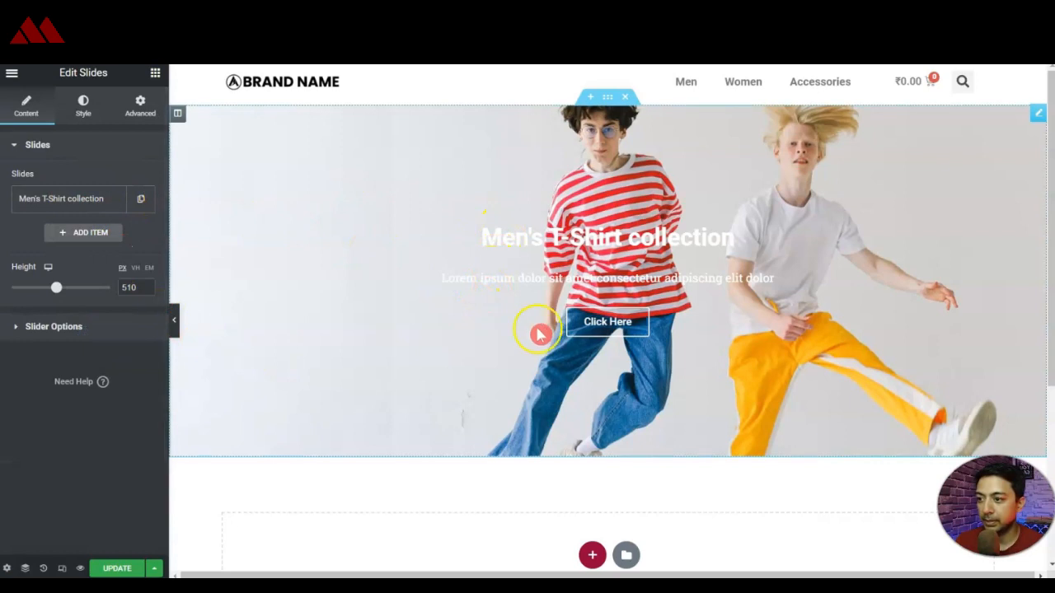
- Set the slide content's horizontal position and text alignment to left
left_click(79, 103)
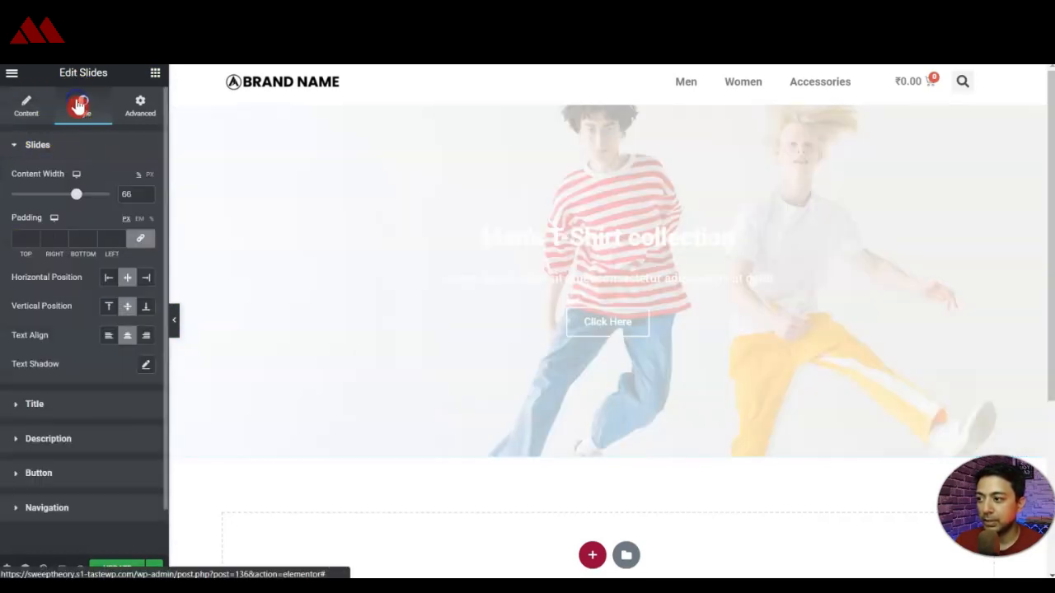
left_click(109, 280)
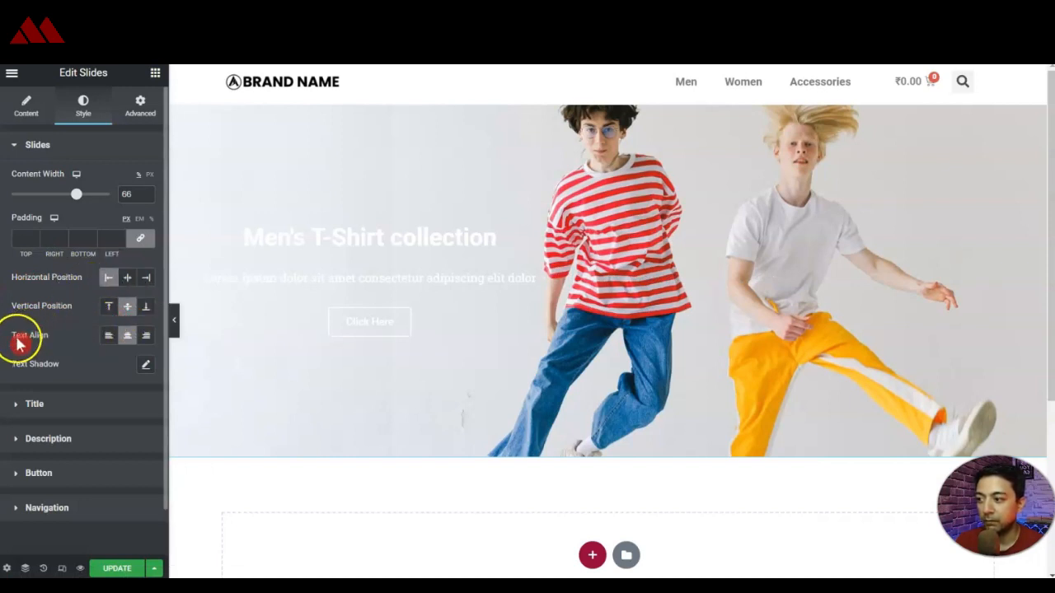
left_click(110, 337)
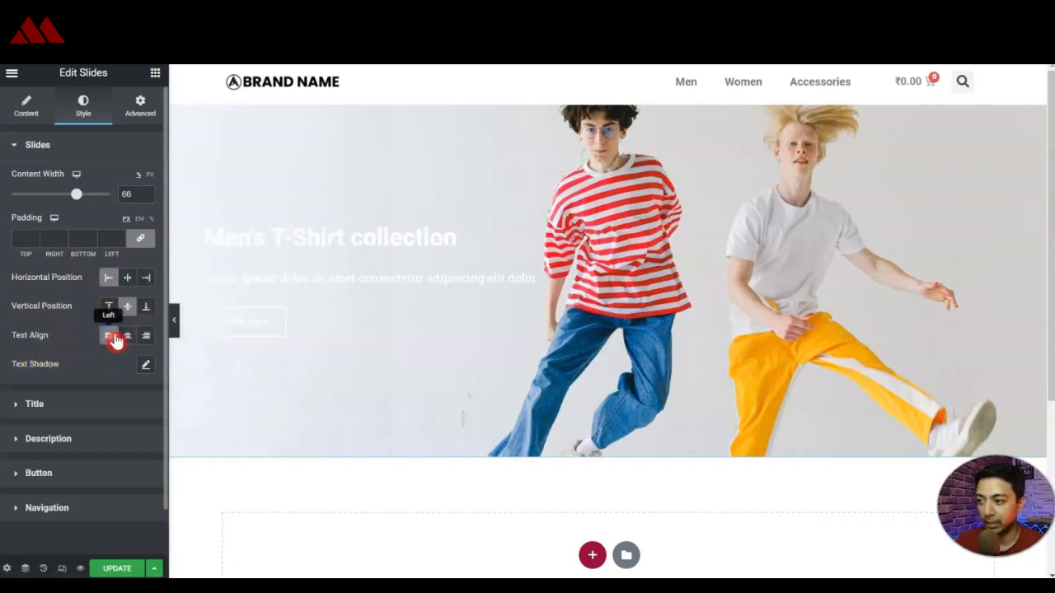
- Set the slide title's text color to black, #000000
left_click(25, 406)
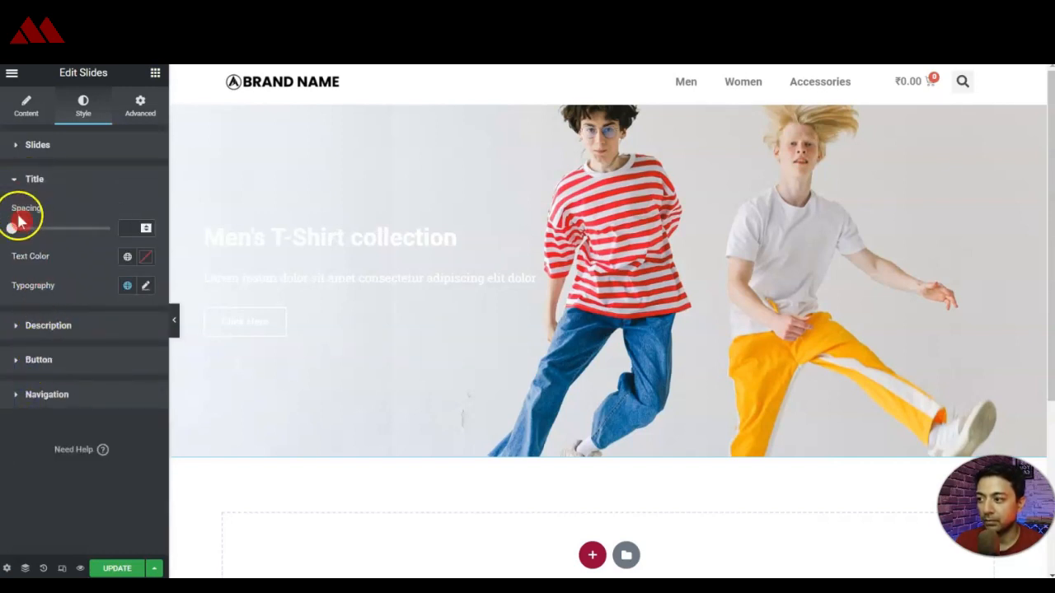
left_click(144, 258)
left_click_drag(113, 372, 113, 433)
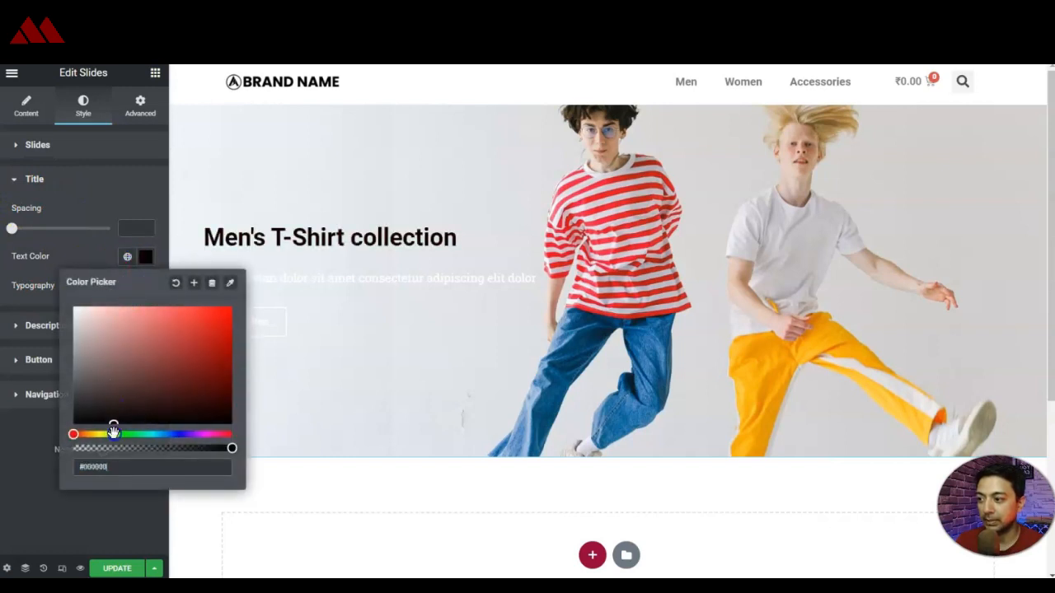
left_click(9, 296)
- Set the slide description's text color to near-black
left_click(14, 327)
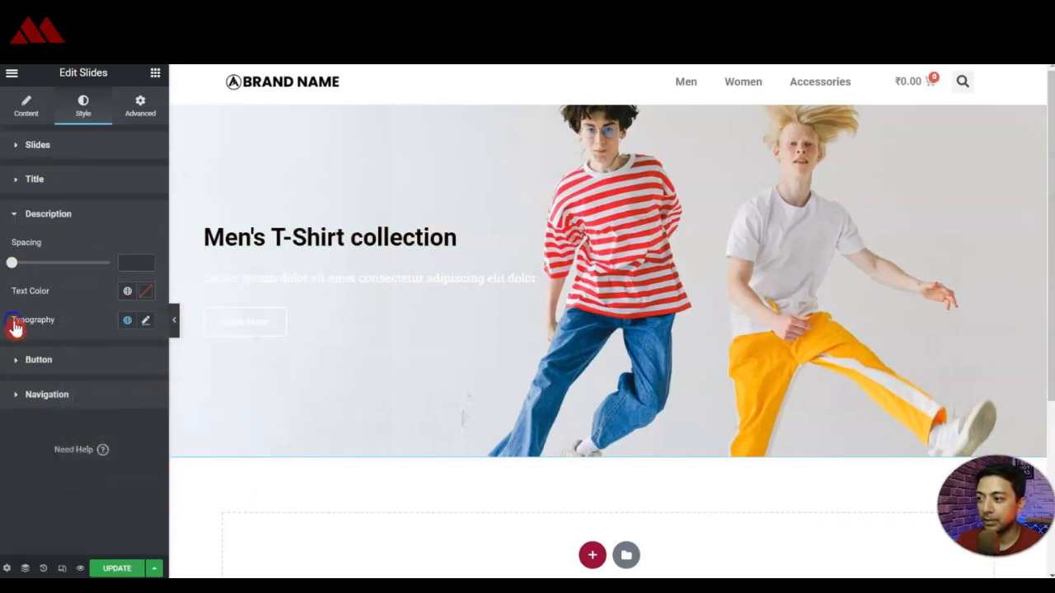
left_click(149, 299)
left_click(122, 455)
left_click(33, 325)
- Set the slide button's normal text color to white, #FFFFFF
left_click(38, 361)
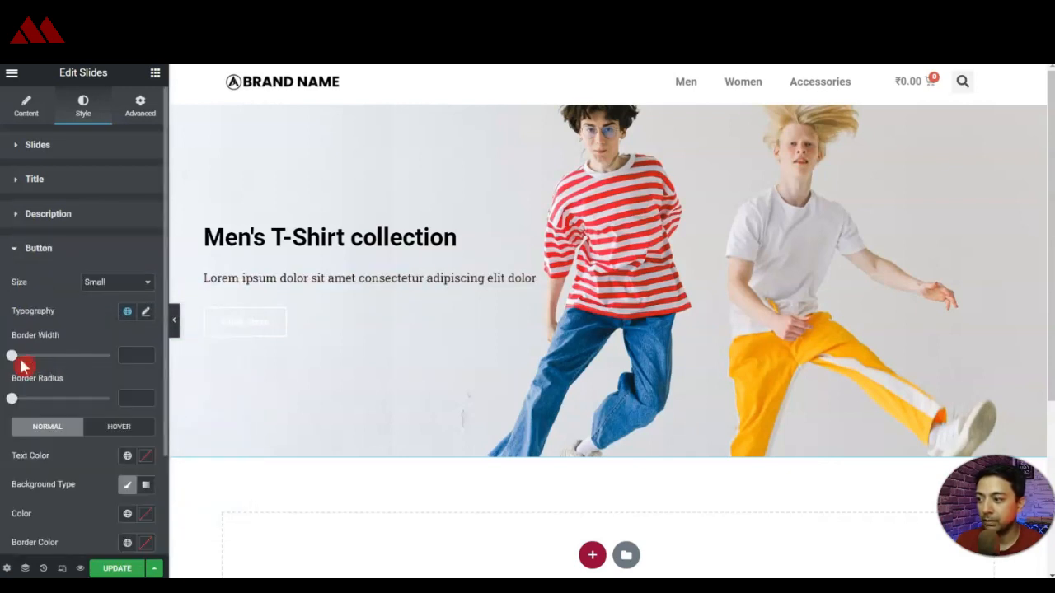
scroll(94, 438, "down", 1)
left_click(132, 376)
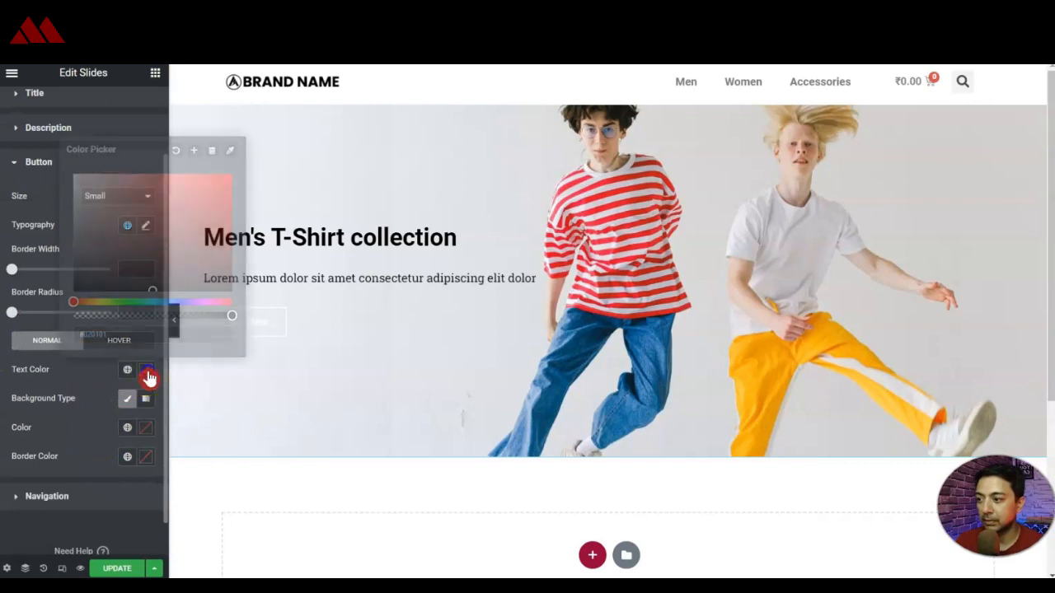
left_click(75, 175)
left_click(128, 395)
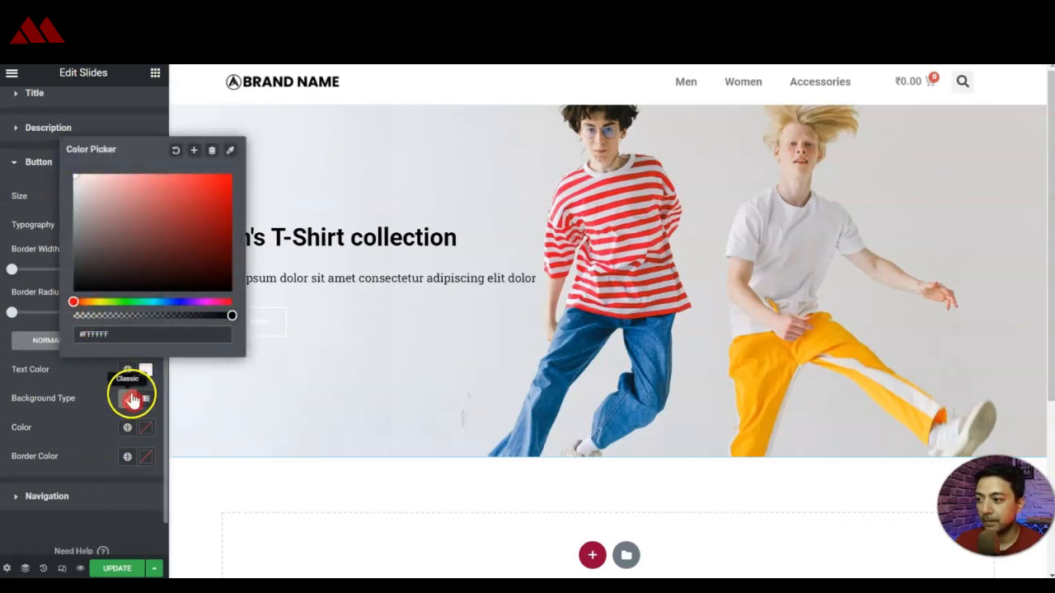
- Give the slide button a classic background in near-black, #010101
left_click(128, 399)
left_click(126, 400)
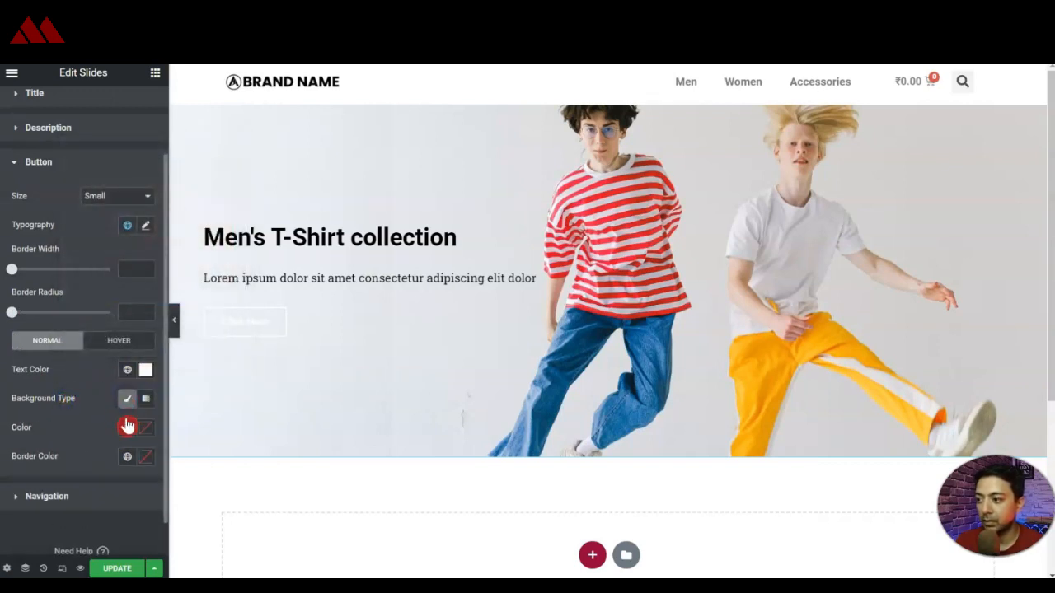
left_click(146, 431)
left_click_drag(118, 288, 122, 350)
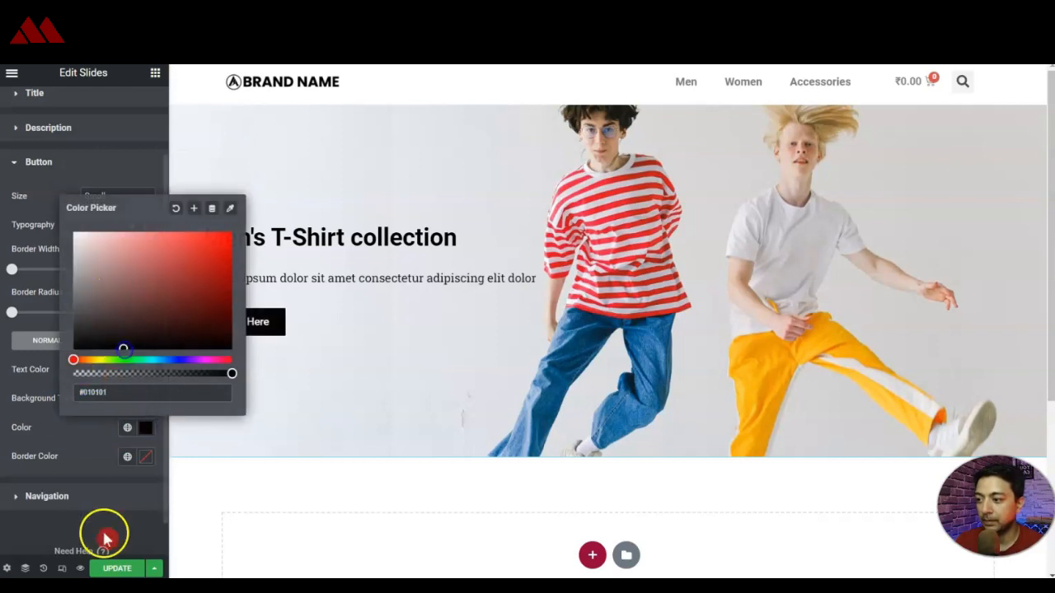
left_click(113, 521)
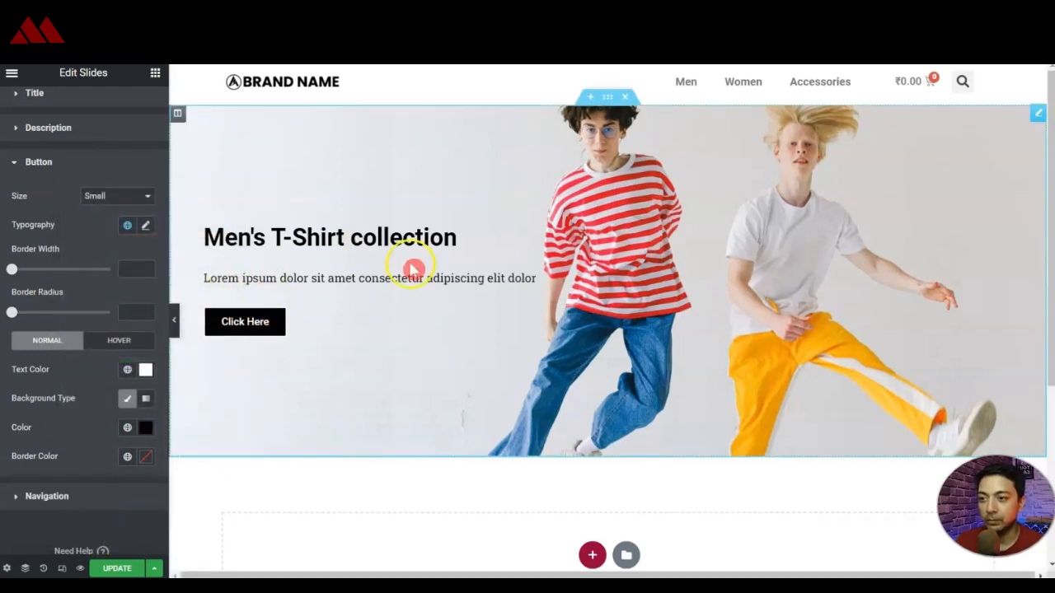
- Duplicate the "Men's T-Shirt collection" slide twice to make three slides
scroll(49, 140, "up", 2)
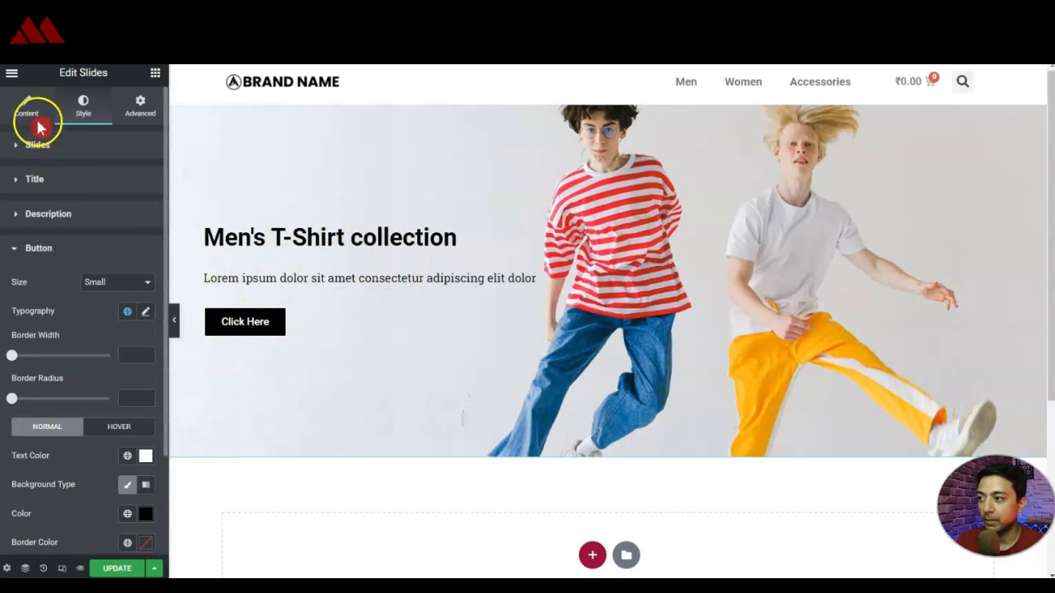
left_click(28, 107)
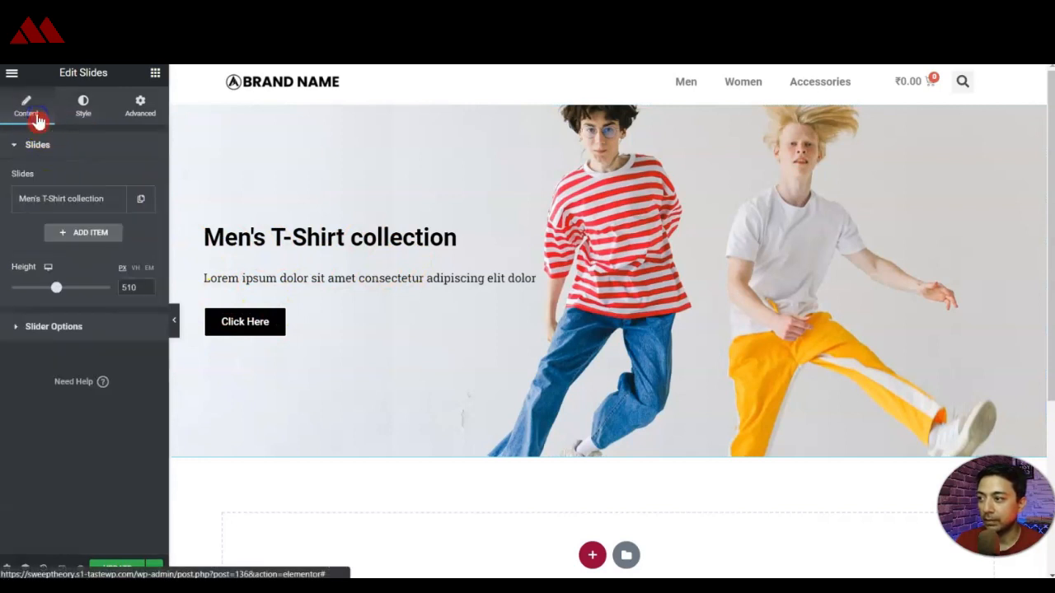
left_click(139, 200)
left_click(114, 235)
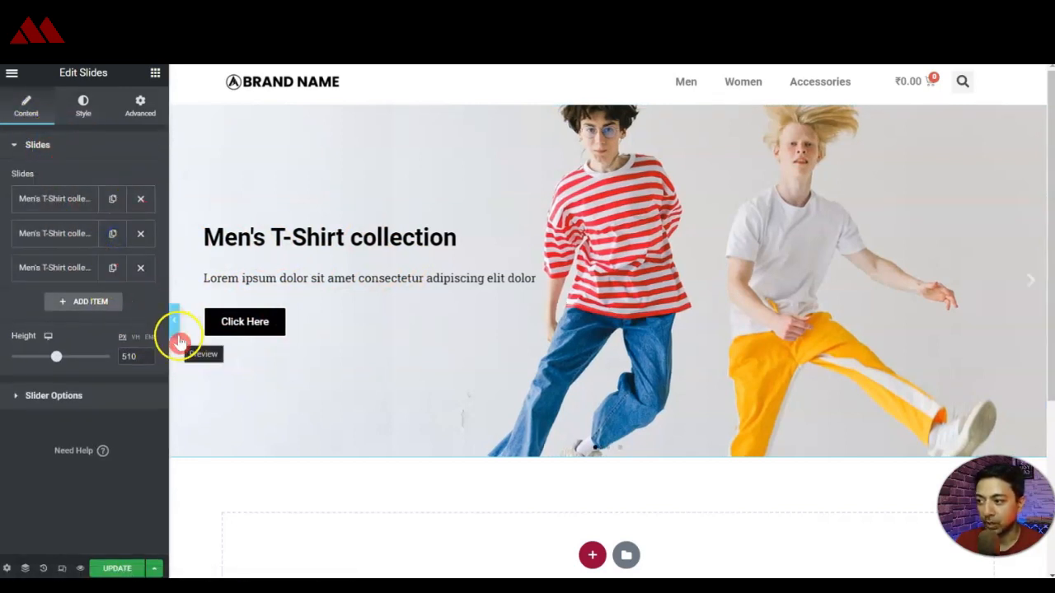
- Replace the second slide's background image with the media library photo of the woman in sunglasses and a yellow shirt
left_click(57, 233)
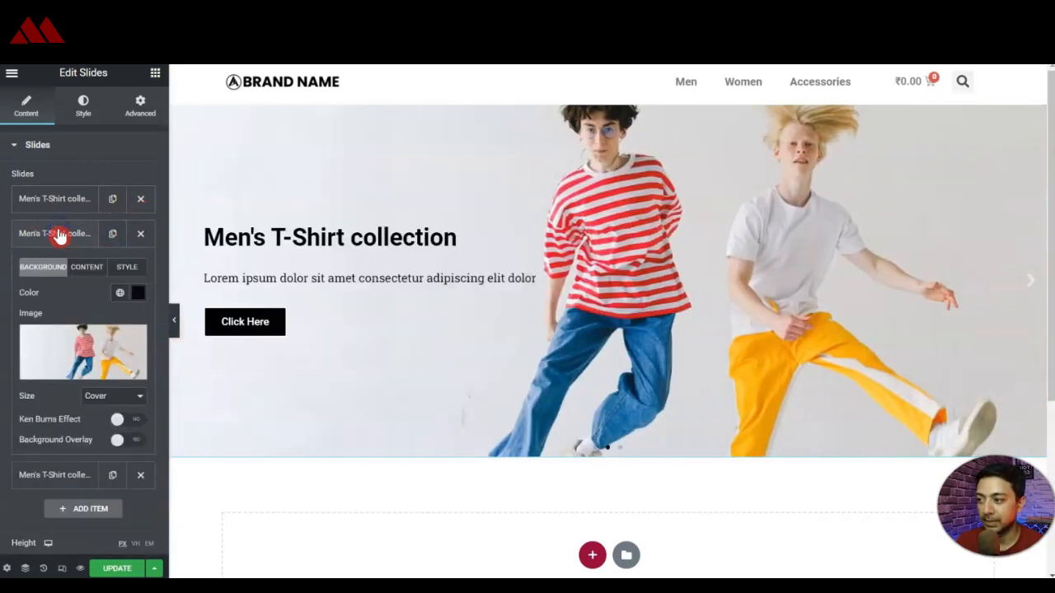
left_click(93, 340)
scroll(662, 325, "down", 5)
scroll(658, 328, "up", 1)
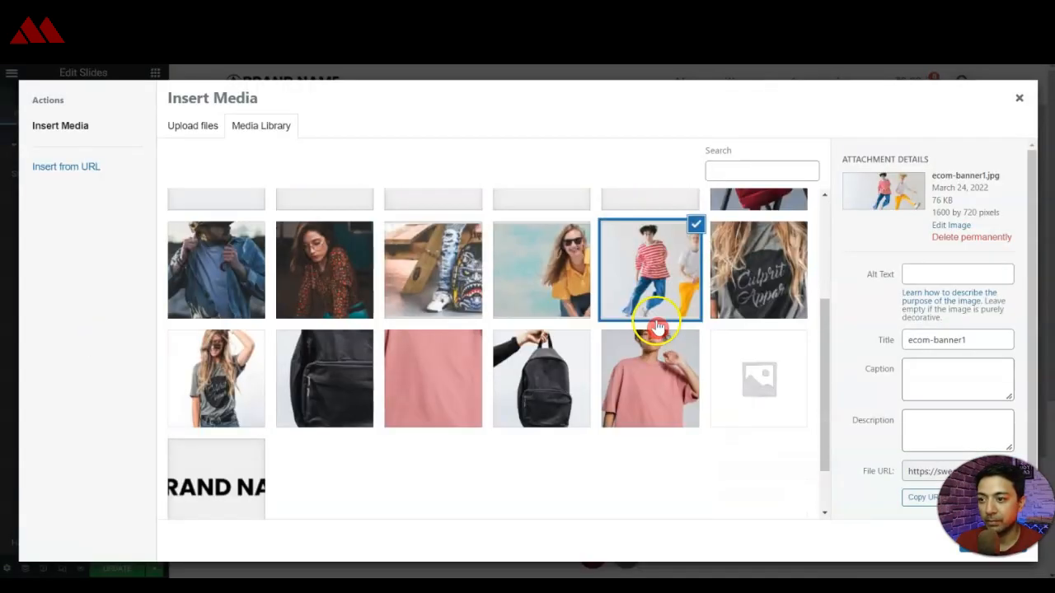
left_click(541, 303)
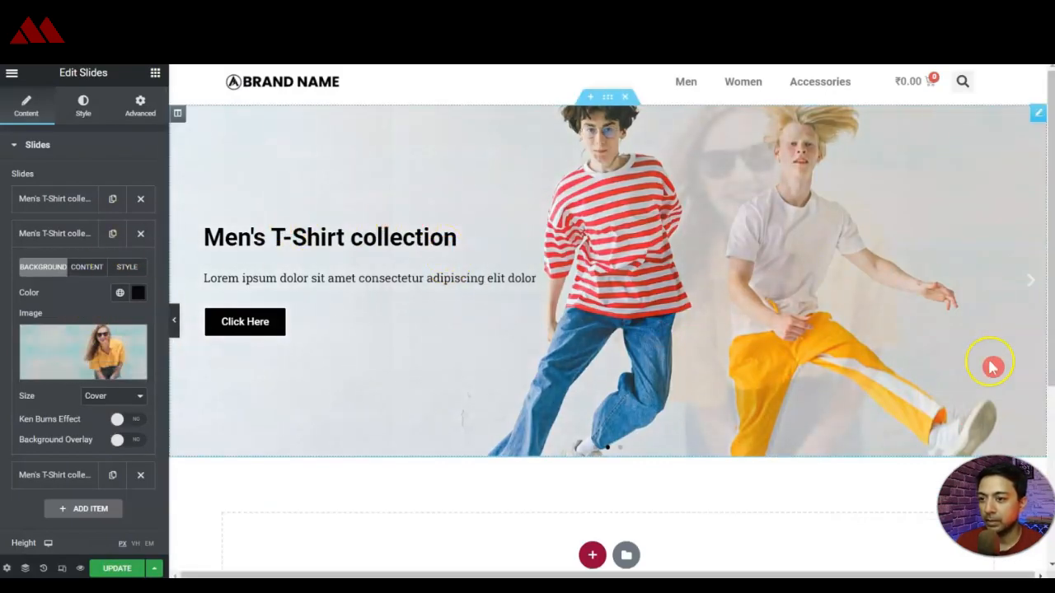
- Change the second slide's title to "Women's T-Shirt collection"
left_click(79, 267)
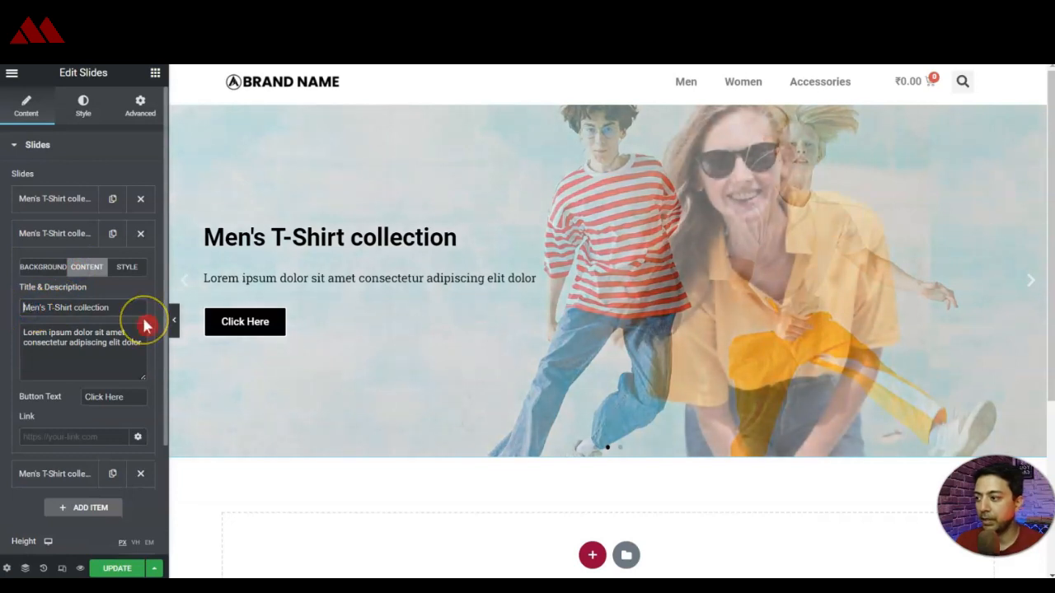
type("Wom")
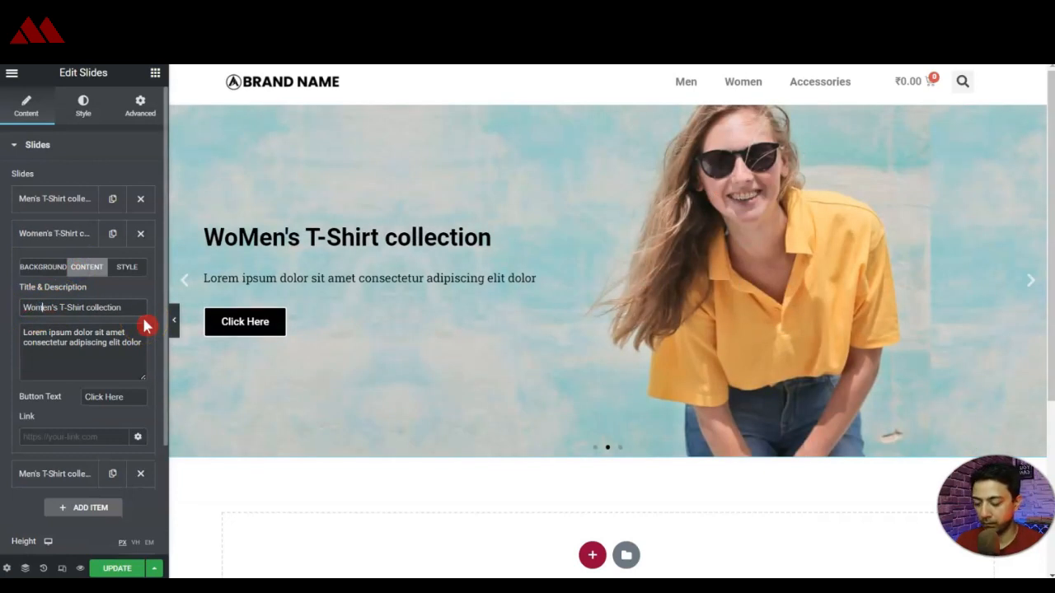
left_click(66, 240)
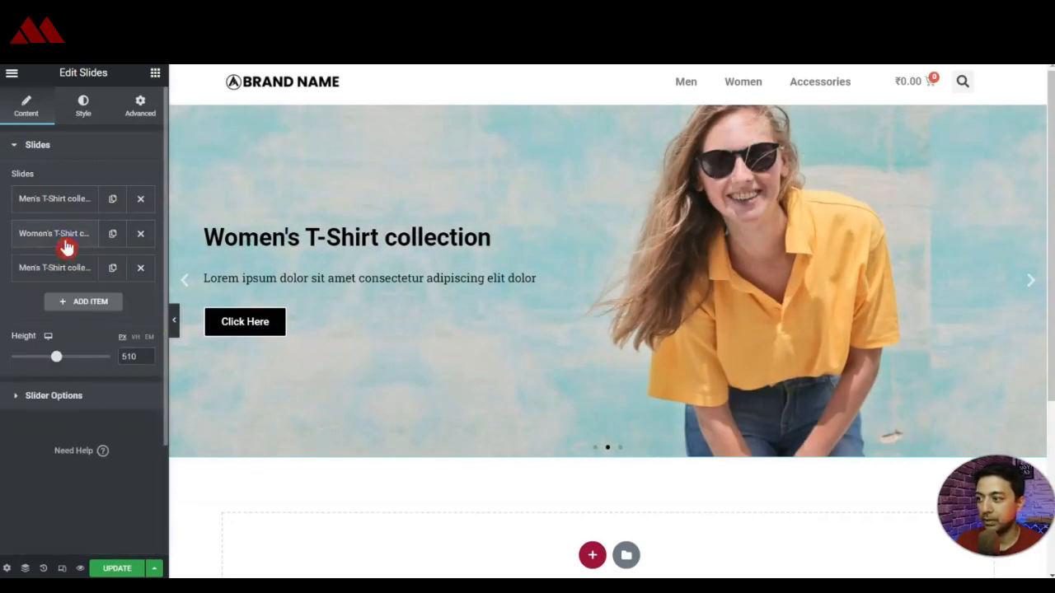
- Replace the third slide's background image with the media library photo of the ripped jeans and patterned backpack
left_click(64, 267)
left_click(82, 397)
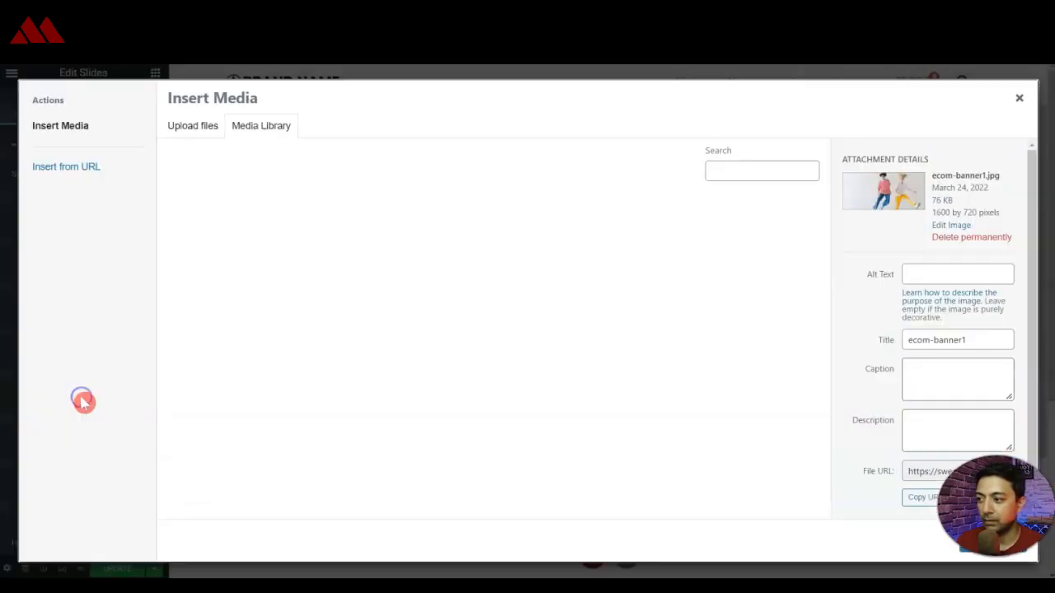
scroll(577, 346, "down", 3)
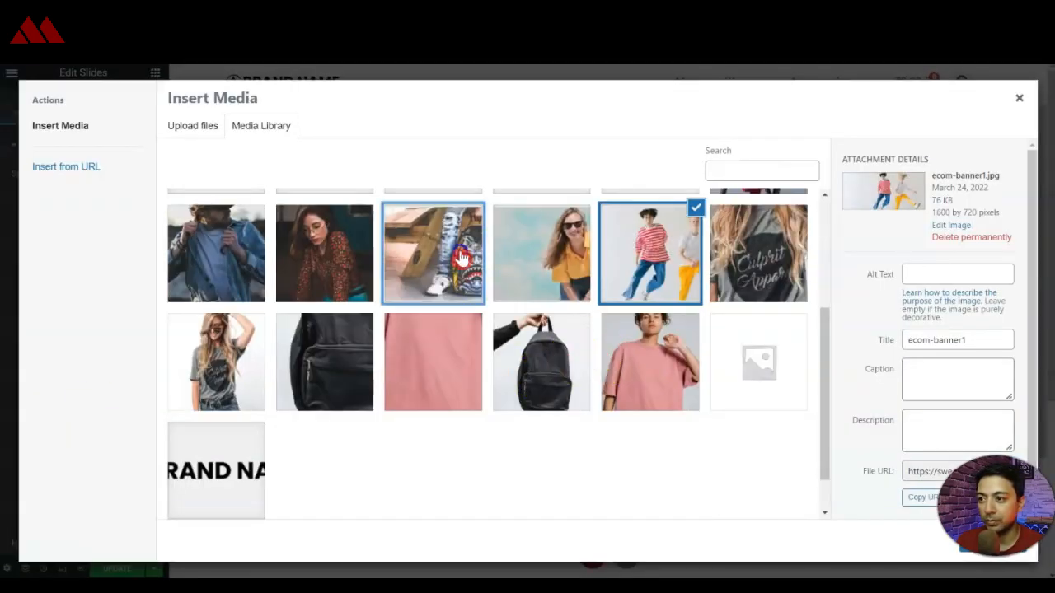
left_click(462, 258)
left_click(991, 545)
left_click(42, 270)
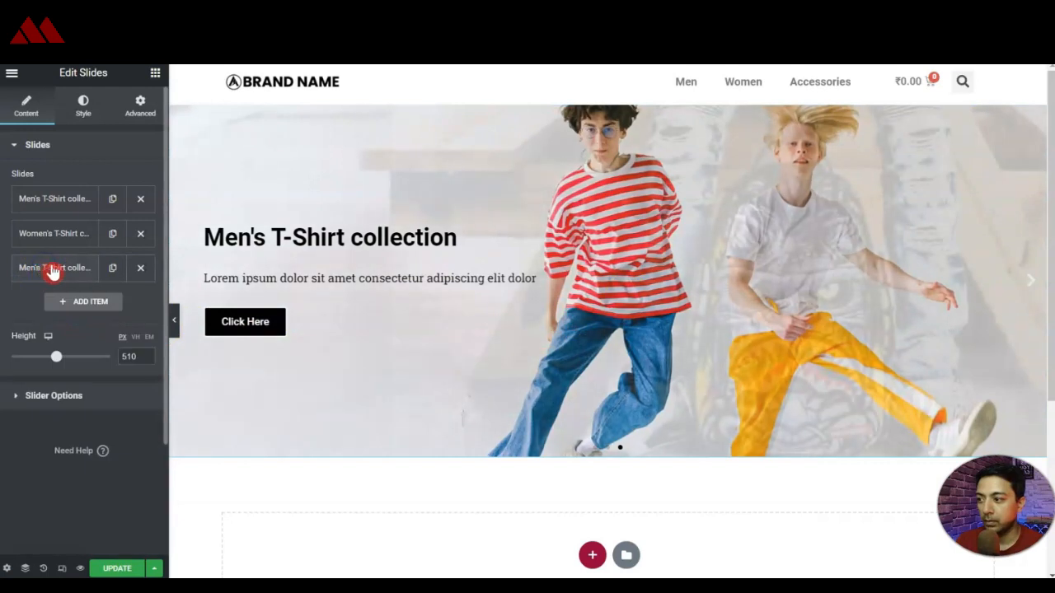
- Set the slider's autoplay speed to 3000 and advance to the backpack slide
left_click(19, 398)
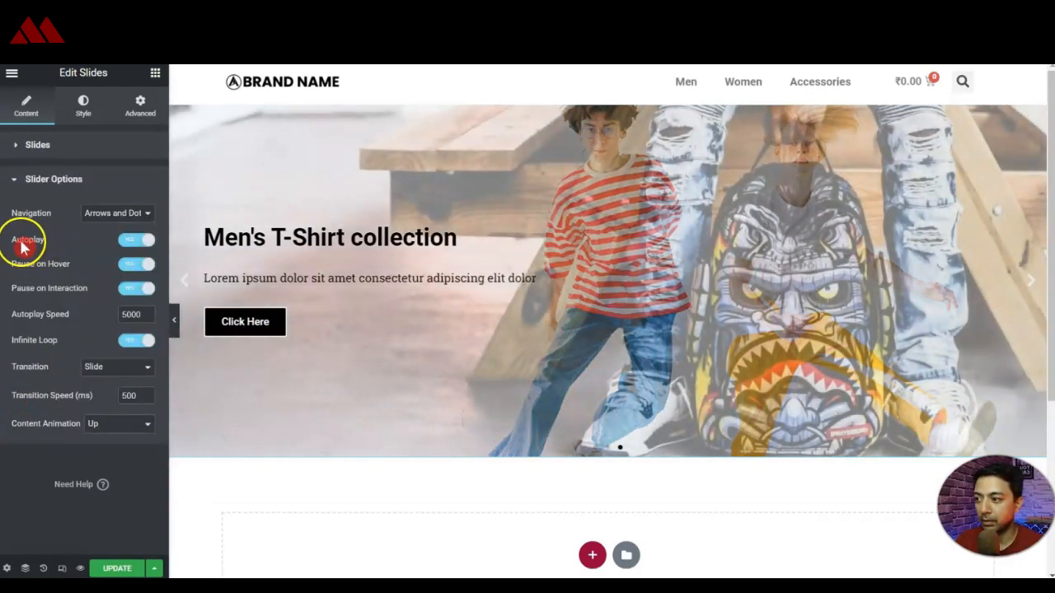
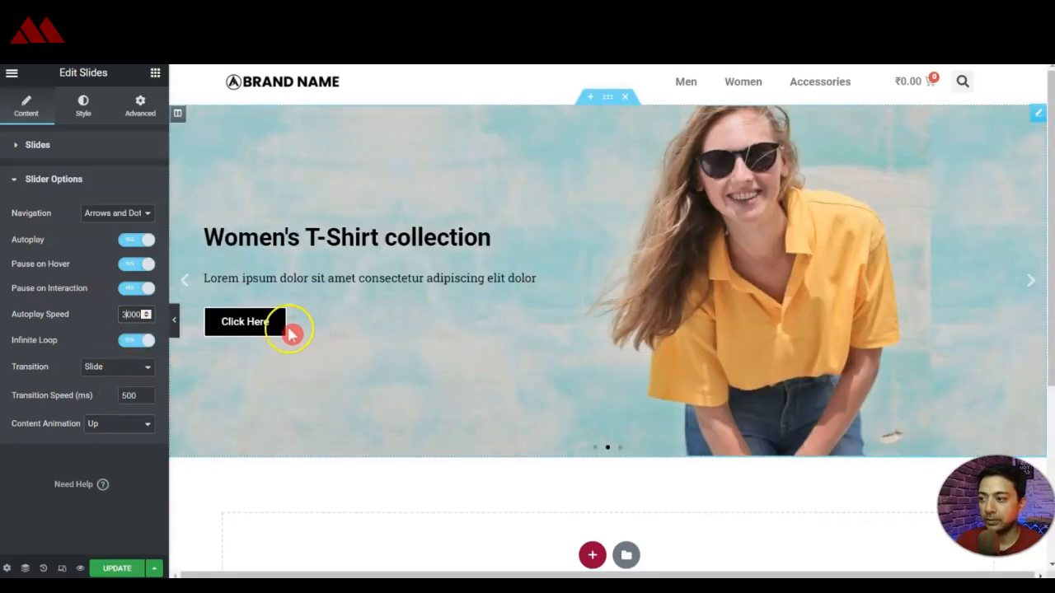
left_click(1030, 283)
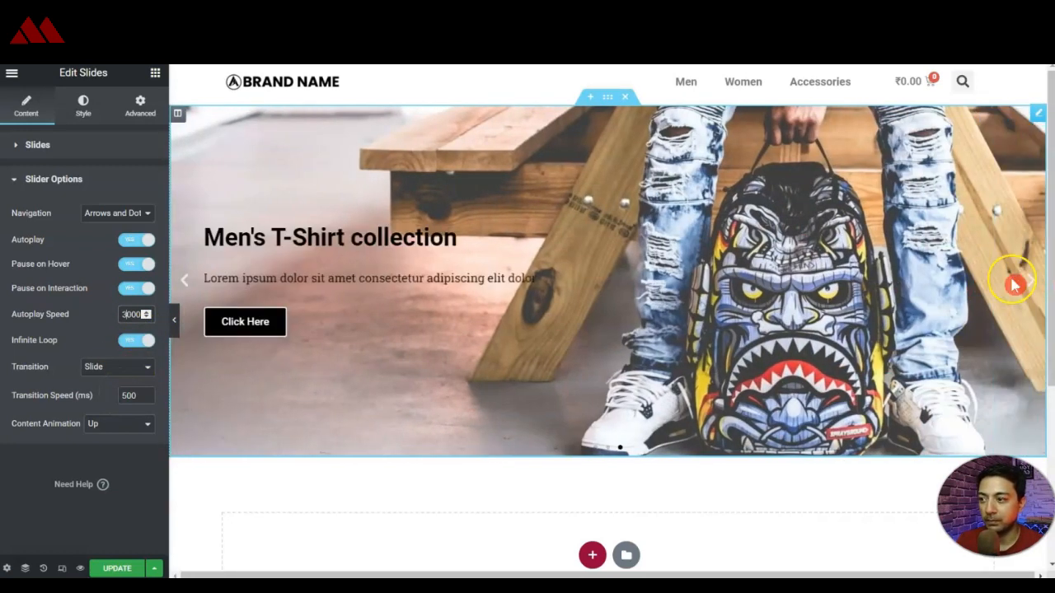
- Change the third slide's title to "Trendy backpacks" and check the slider on the live page
left_click(45, 111)
left_click(37, 144)
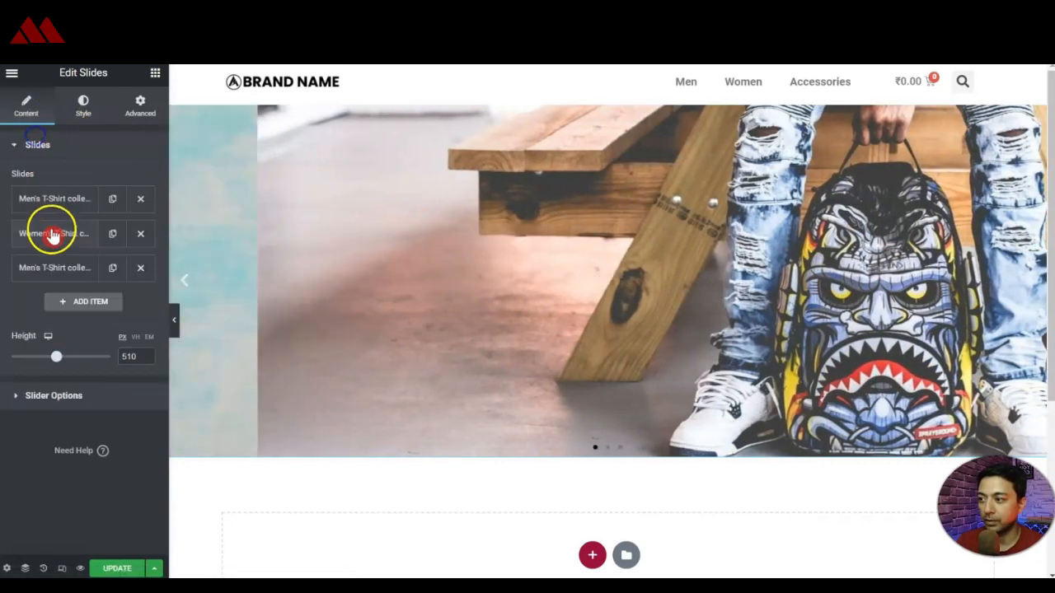
left_click(32, 267)
left_click(79, 301)
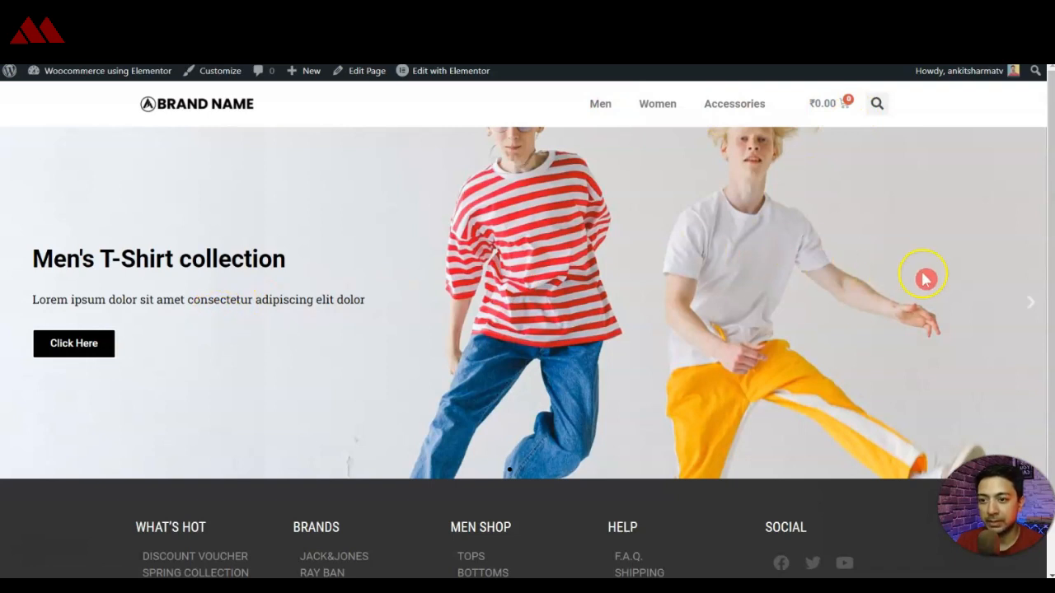
mouse_move(1045, 162)
left_mouse_down()
mouse_move(1052, 249)
mouse_move(1050, 150)
mouse_move(1048, 269)
mouse_move(1047, 169)
left_mouse_up()
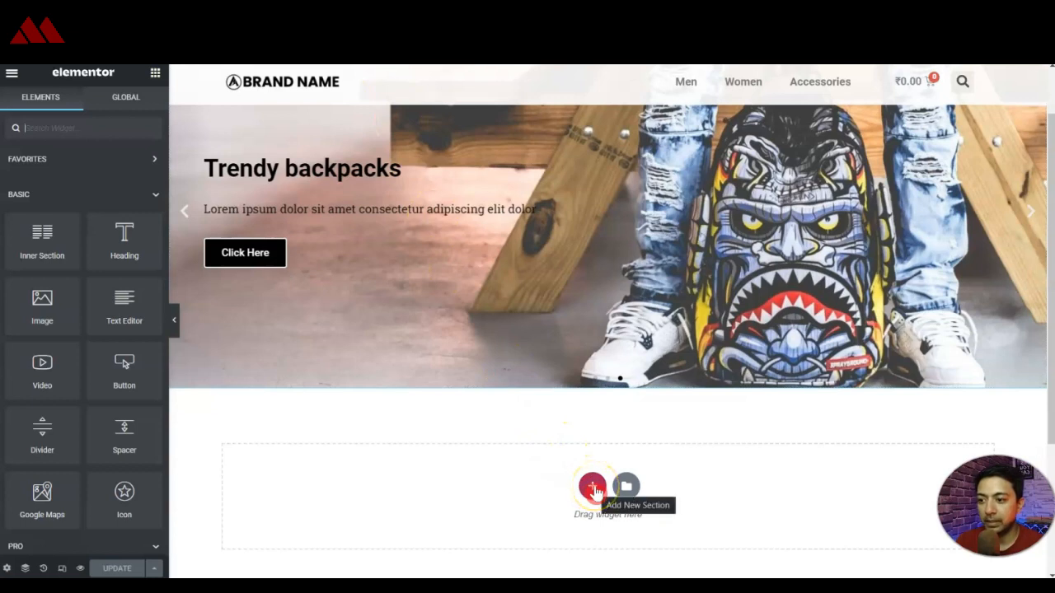
- Add a single-column section below the slider with top and bottom margins of 50 px
left_click(593, 488)
scroll(445, 494, "down", 3)
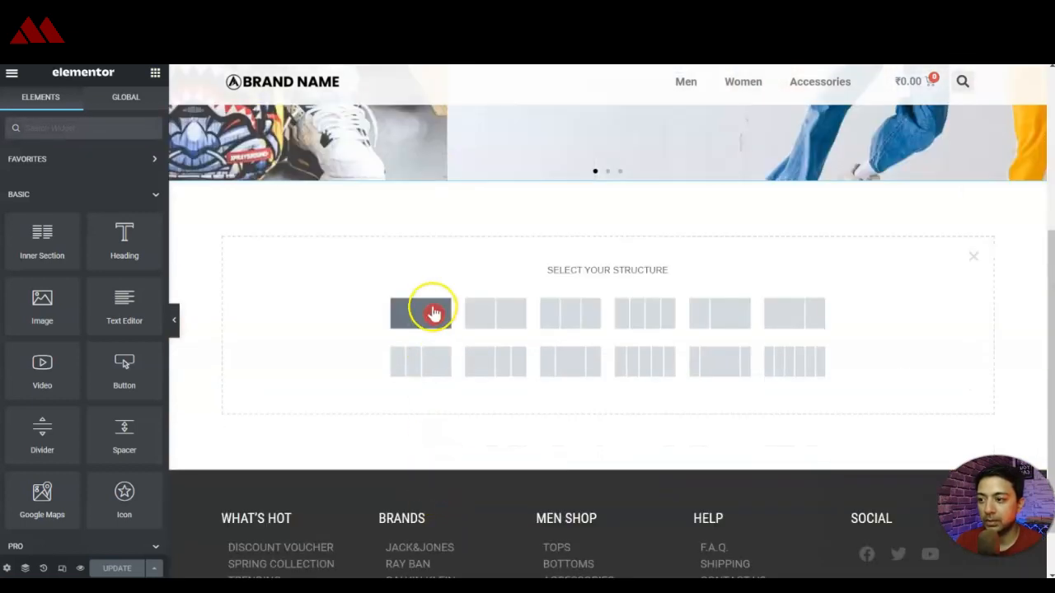
left_click(434, 313)
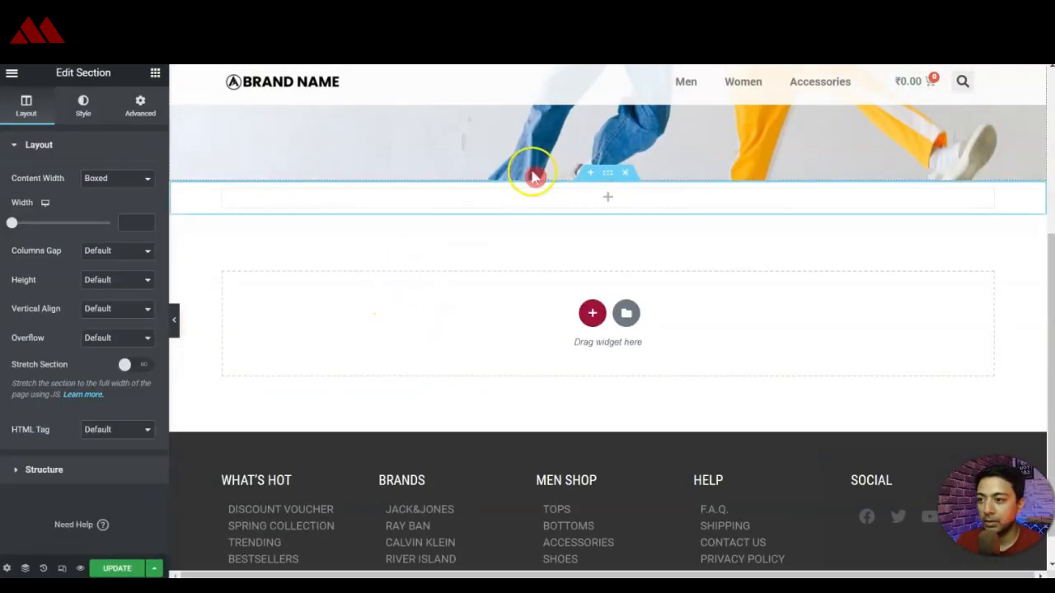
left_click(140, 109)
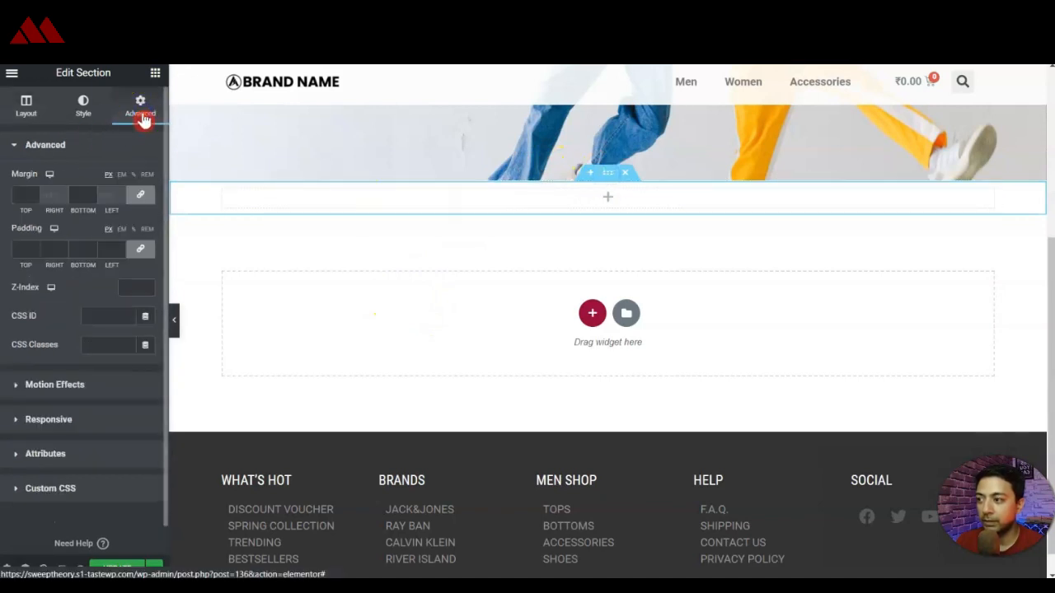
left_click(29, 196)
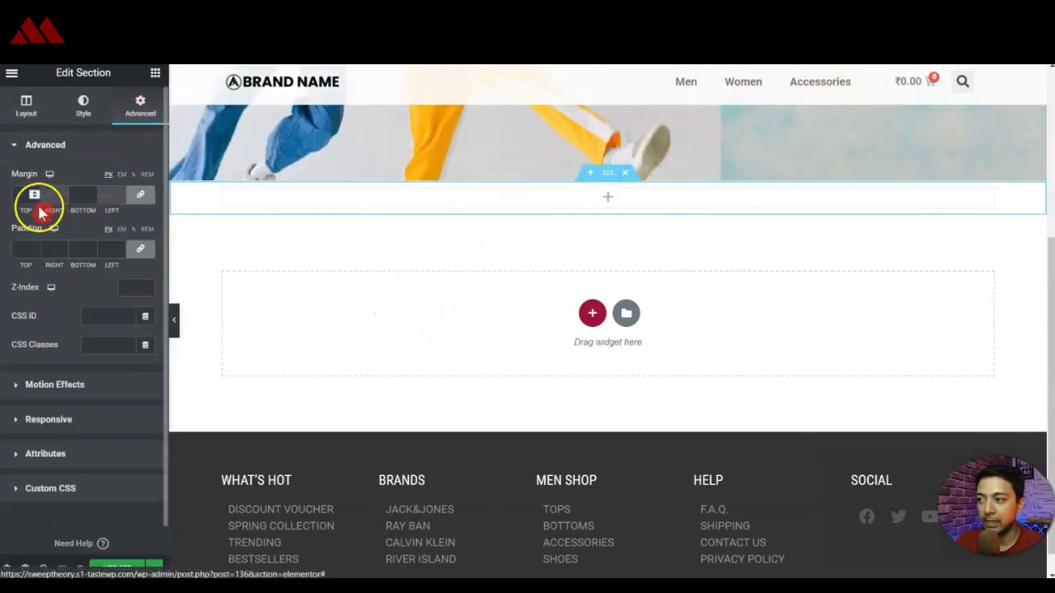
type("50")
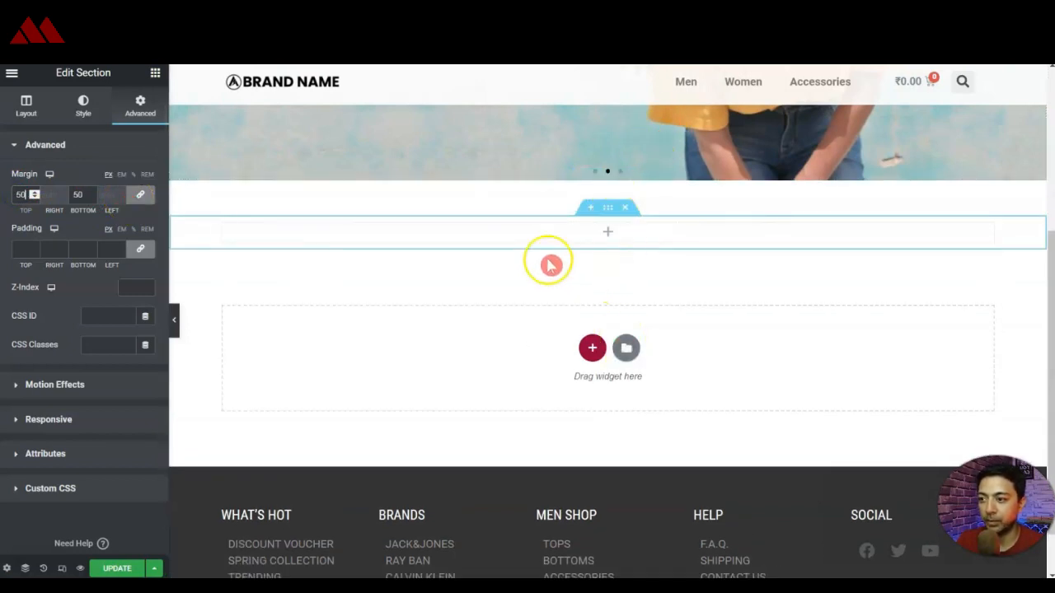
- Add a Heading widget to the new section and title it "TRENDING"
left_click(154, 76)
left_click_drag(128, 241, 299, 242)
left_click(103, 212)
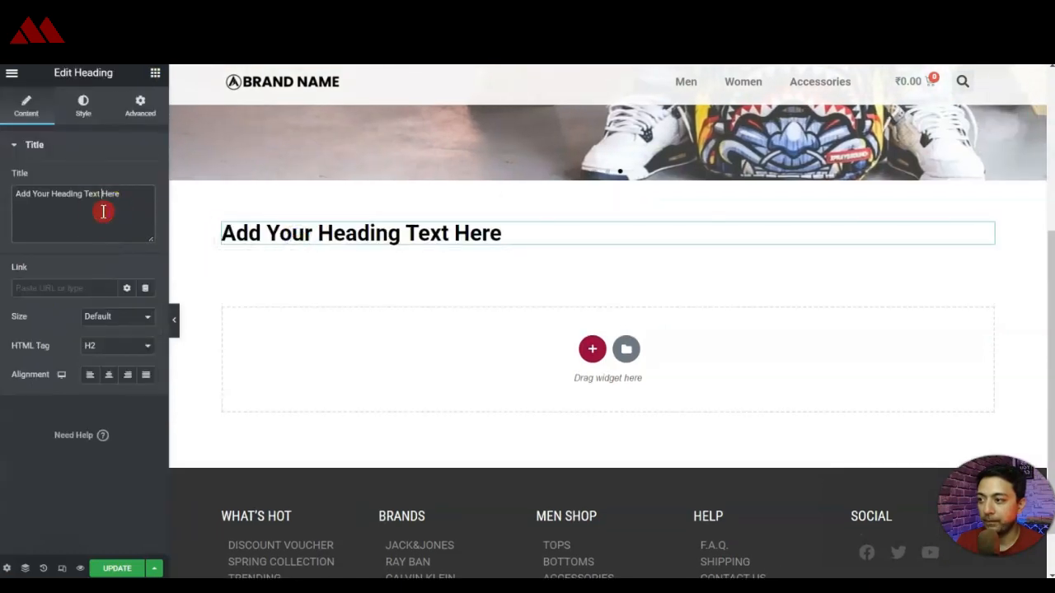
key("ctrl+a")
type("TRENDING")
- Align the "TRENDING" heading left and set its HTML tag to H3
left_click(89, 379)
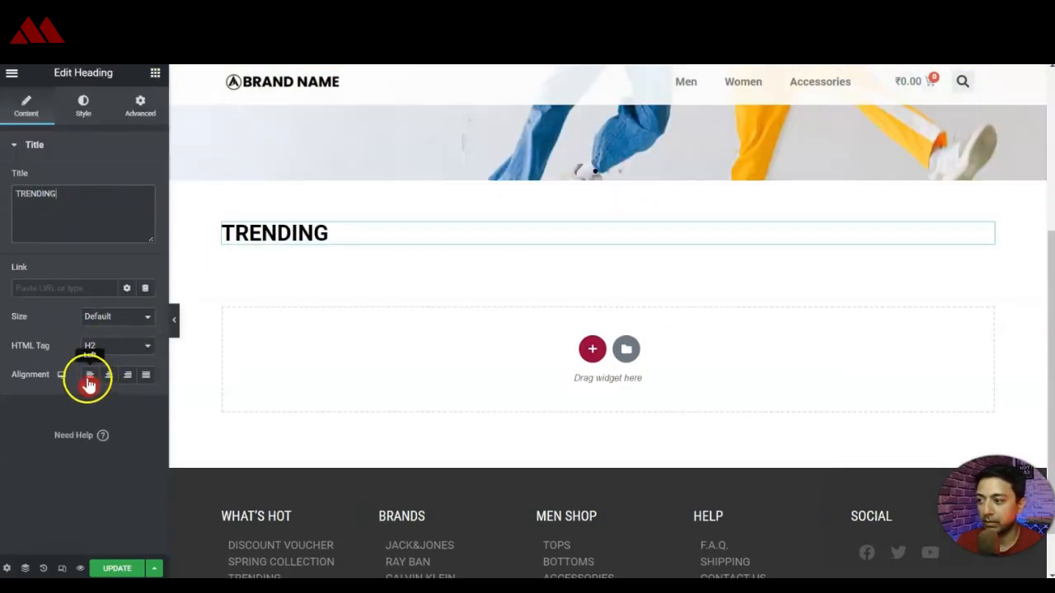
left_click(118, 344)
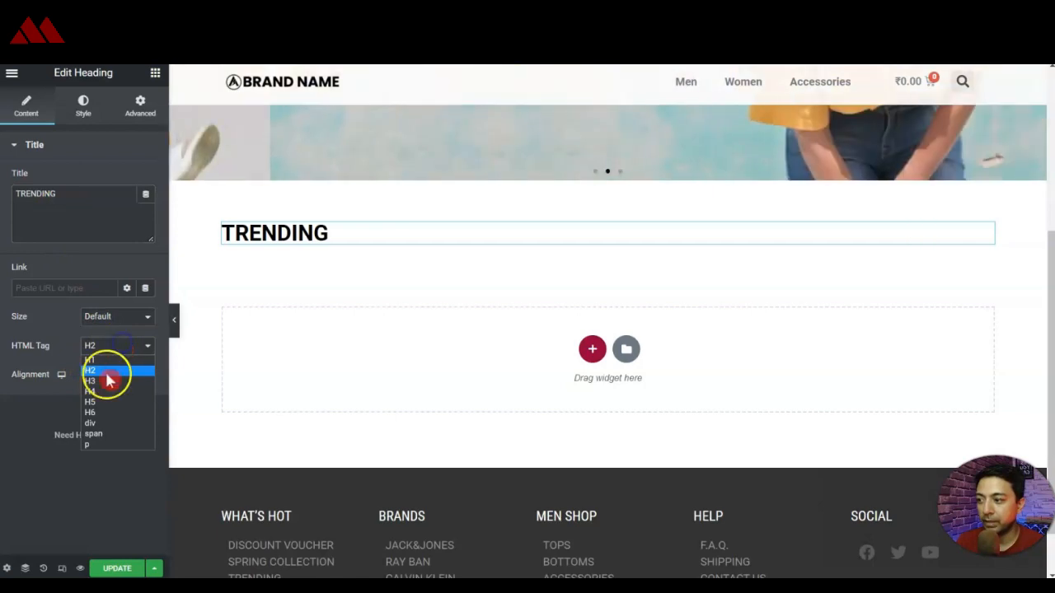
left_click(106, 384)
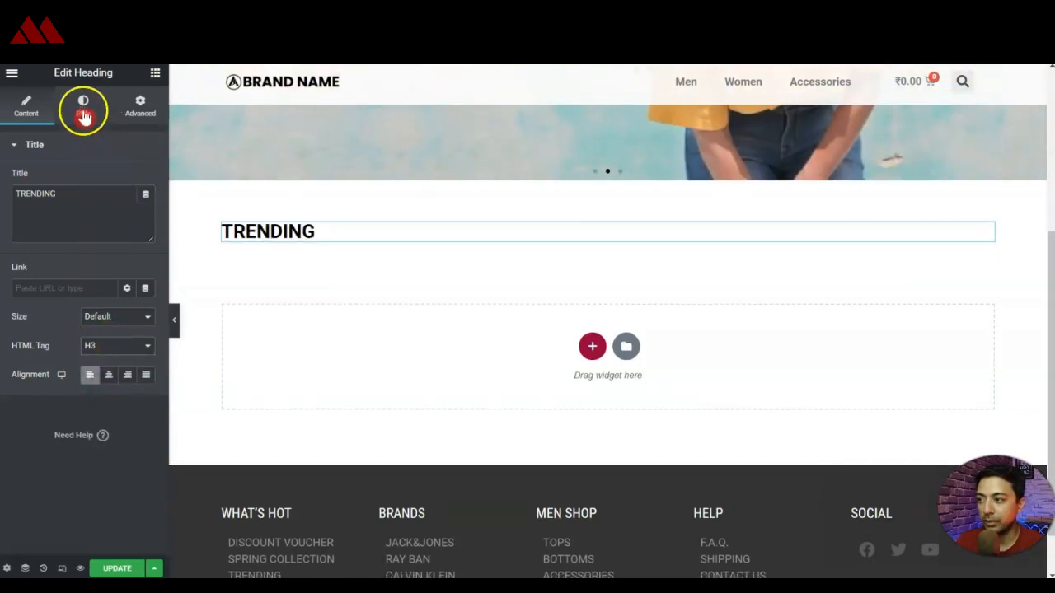
- Change the "TRENDING" heading's font family to Roboto Condensed
left_click(83, 112)
left_click(145, 209)
left_click(115, 272)
left_click(119, 370)
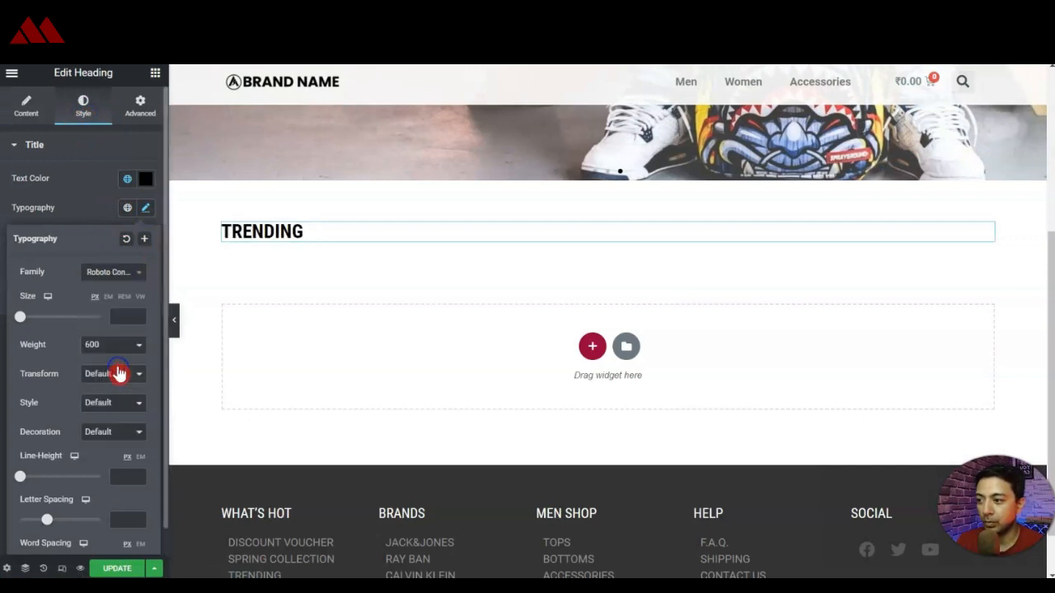
left_click(153, 73)
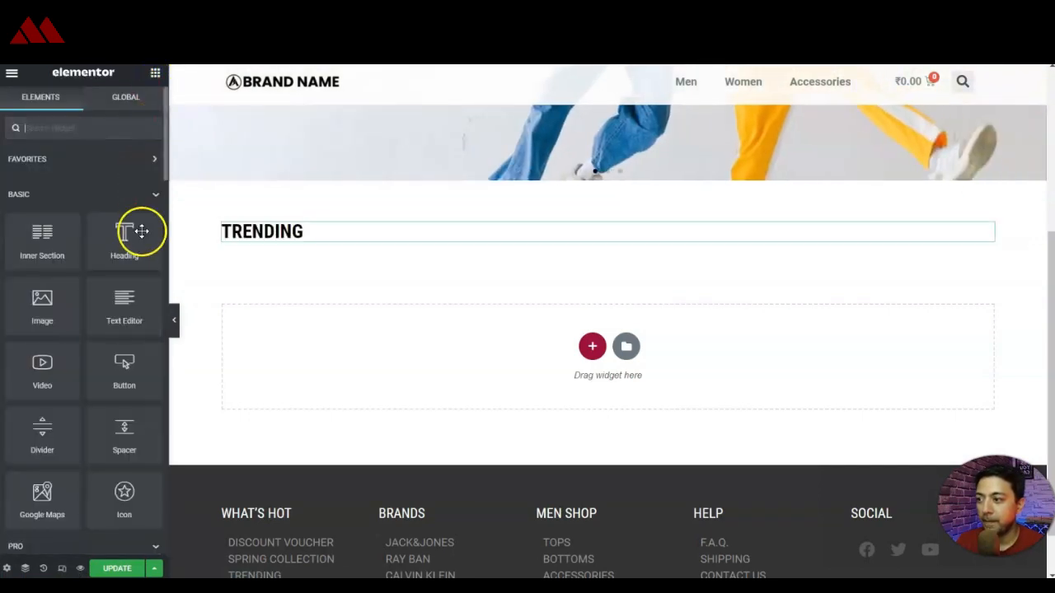
- Duplicate the "TRENDING" heading and set the copy's HTML tag to p
right_click(994, 234)
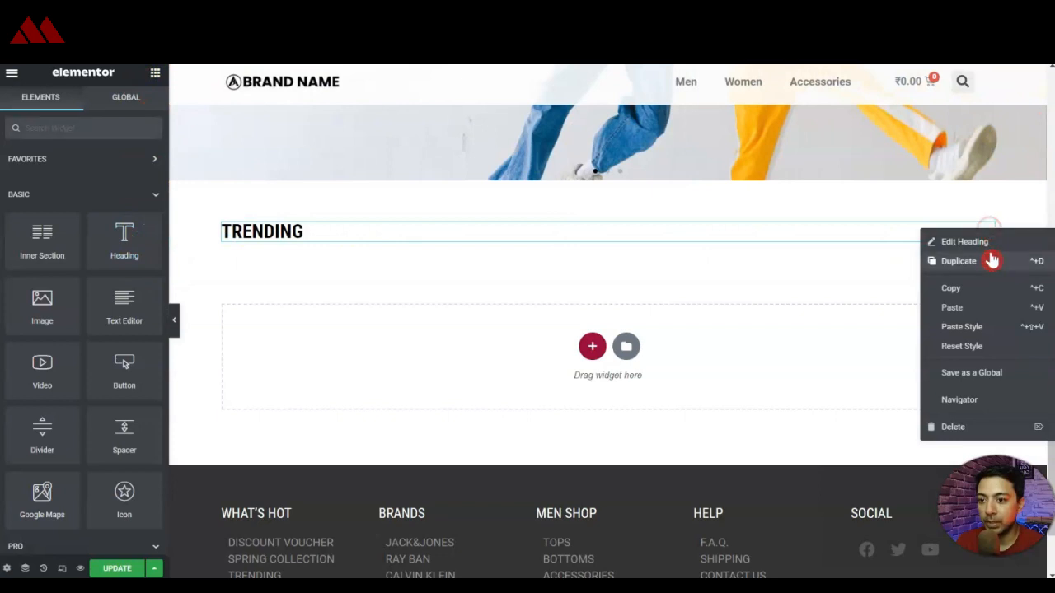
left_click(989, 259)
left_click(116, 345)
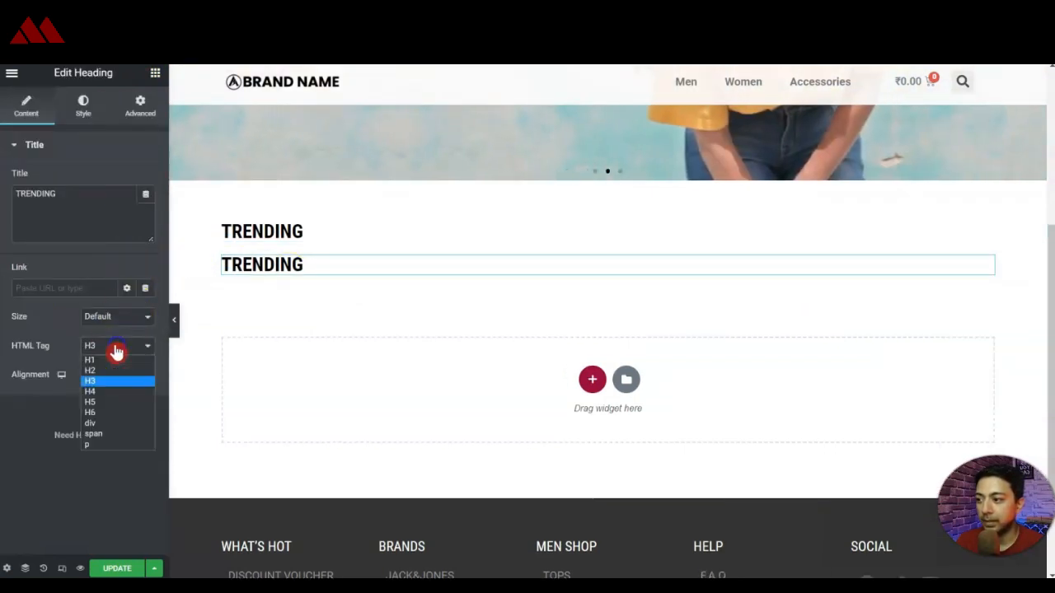
left_click(98, 444)
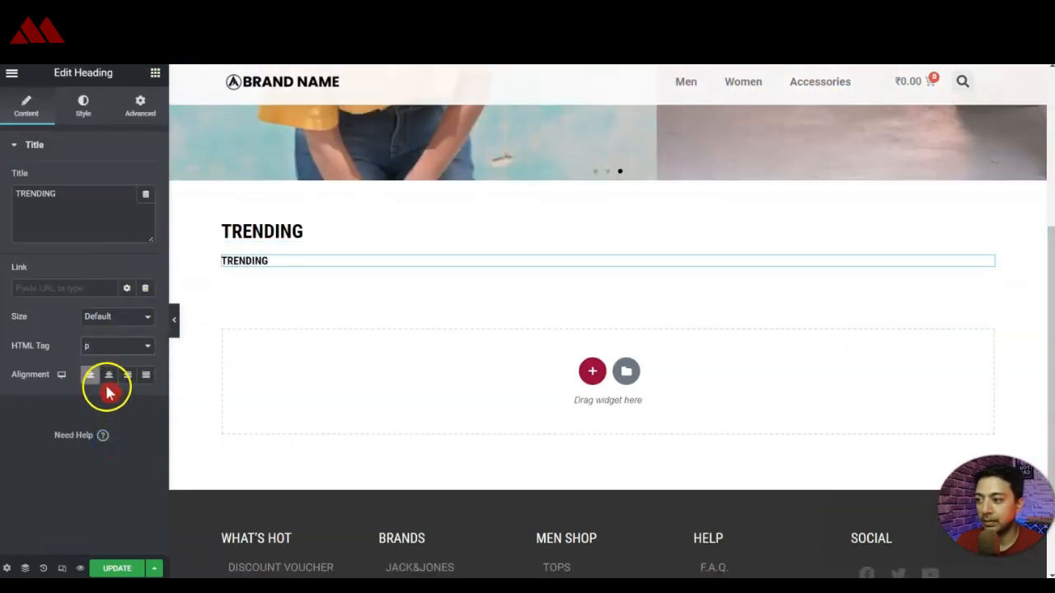
- Give the duplicated heading Normal weight at 15 px and change its title to "MOST TRENDY CLOTHES"
left_click(82, 116)
left_click(146, 208)
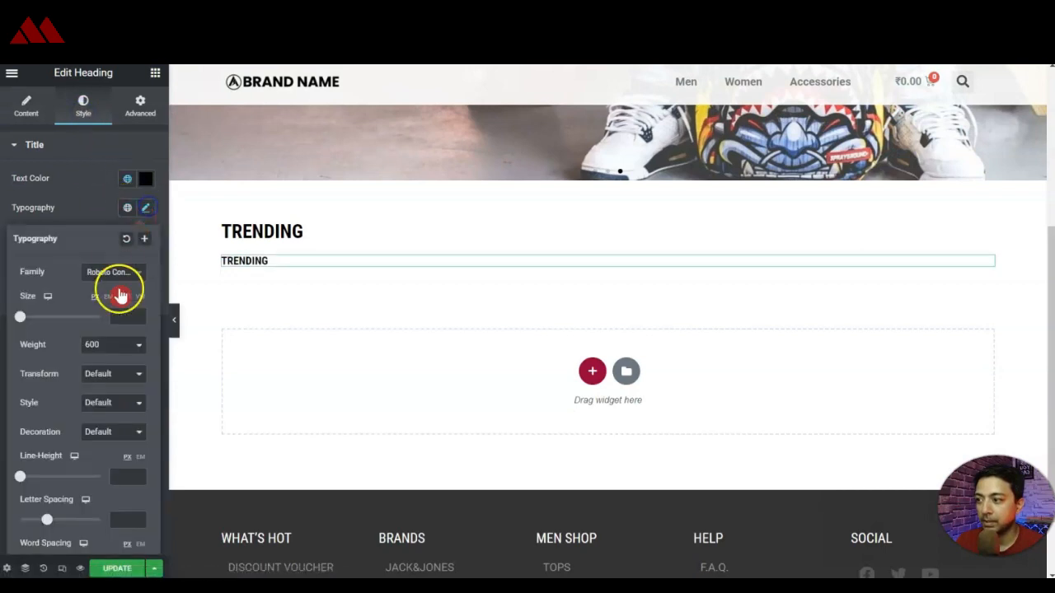
left_click(119, 362)
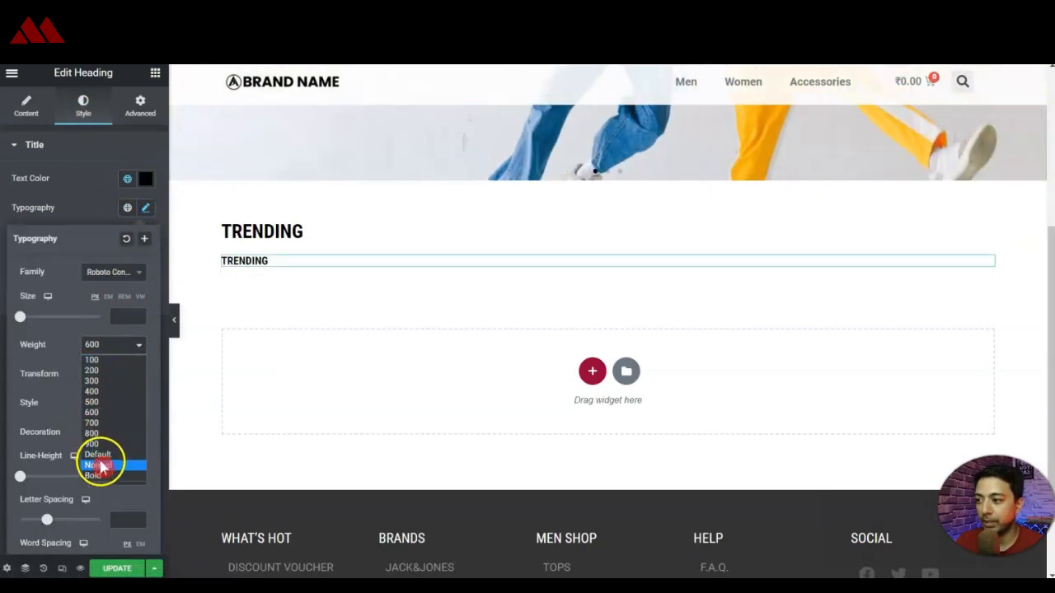
left_click(99, 462)
left_click(120, 320)
type("15")
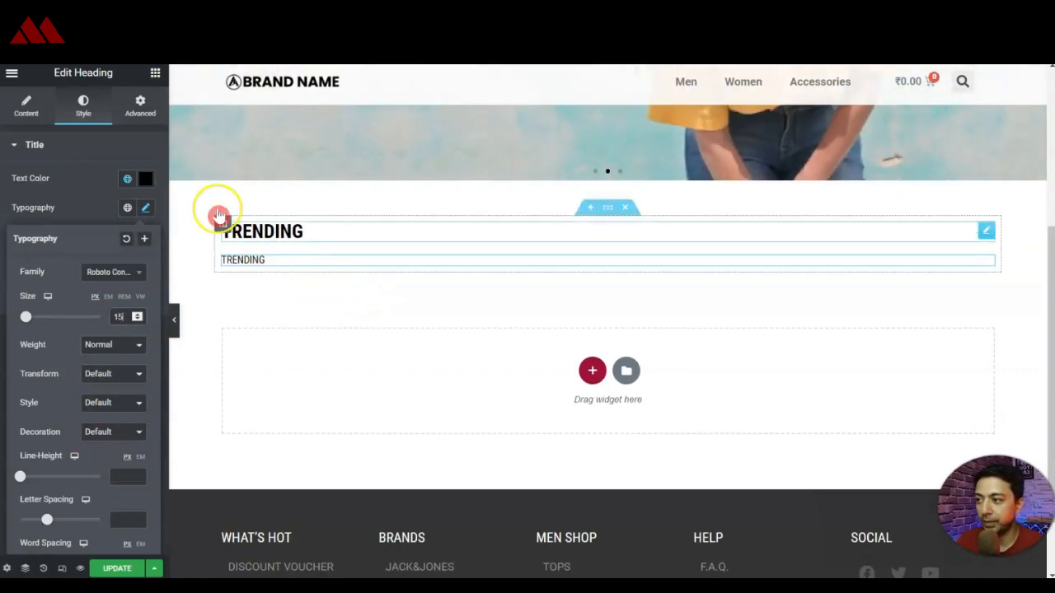
left_click(39, 110)
double_click(93, 230)
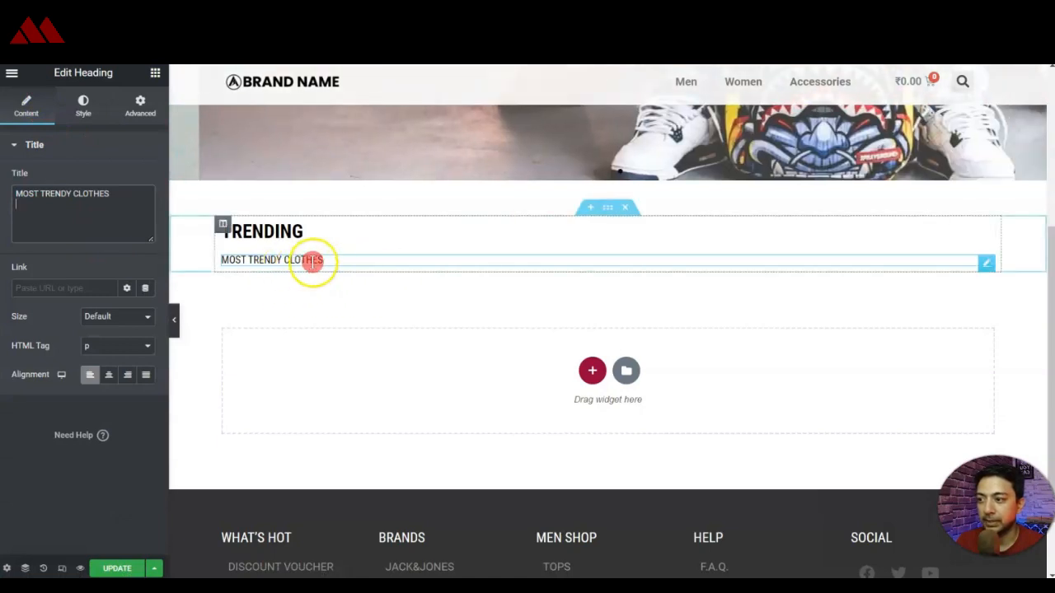
- Find the WooCommerce Products widget and place it below the "MOST TRENDY CLOTHES" line
left_click(153, 74)
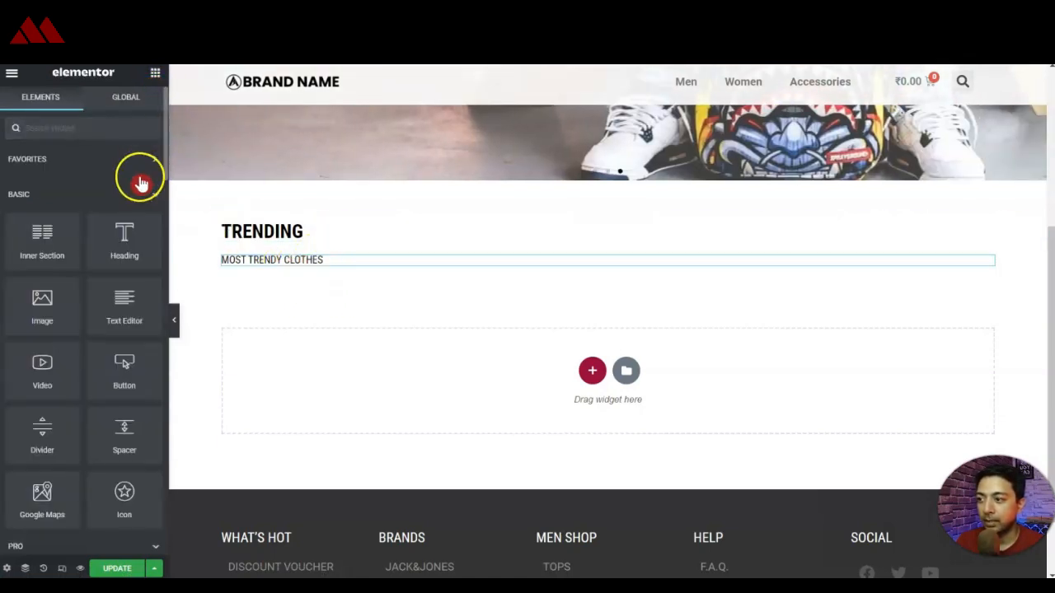
type("woo")
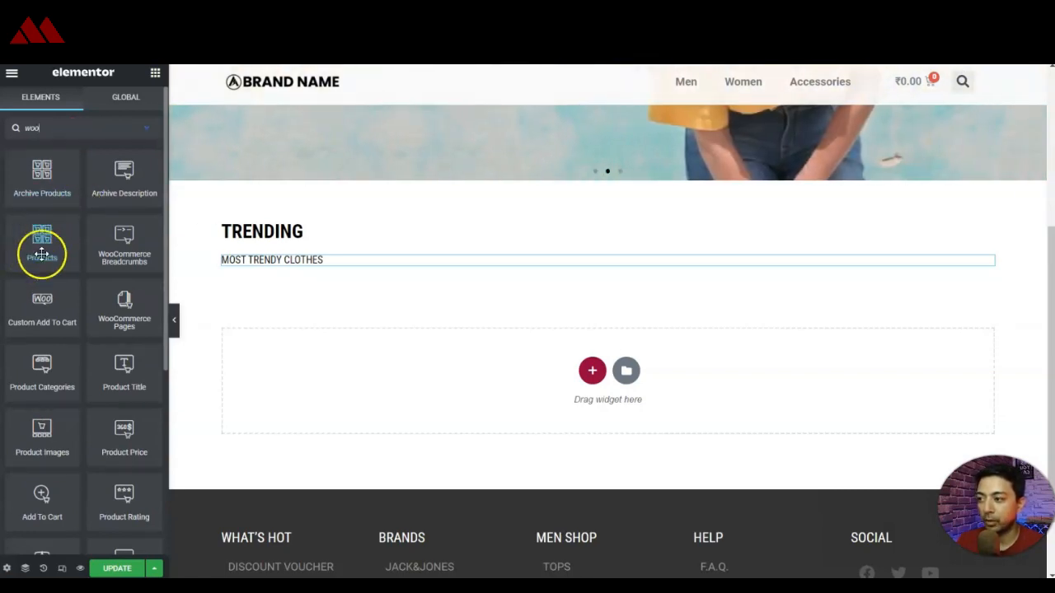
left_click_drag(38, 239, 354, 262)
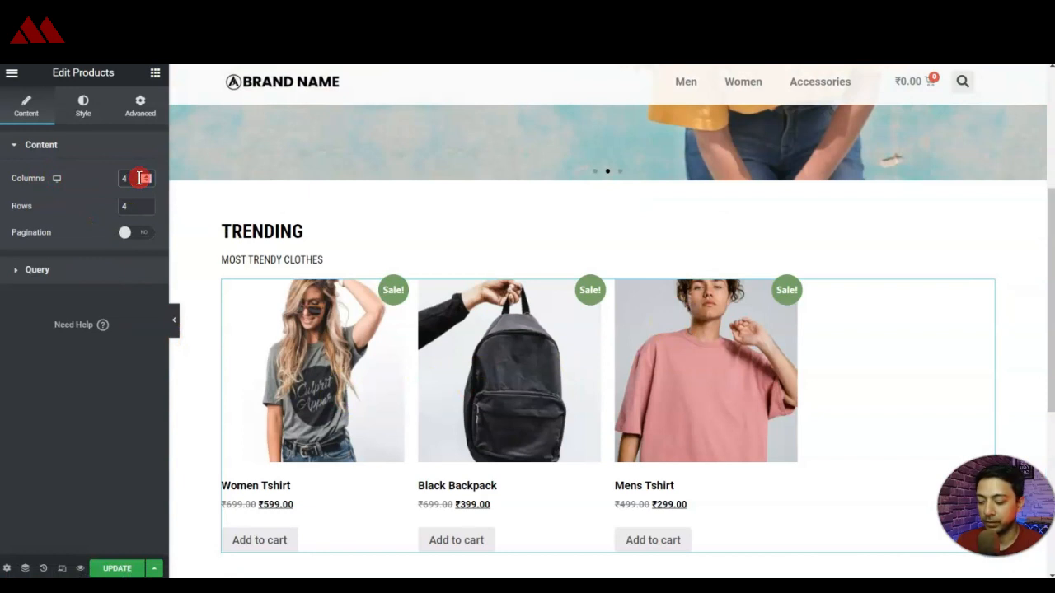
- Set the product grid to 3 columns and 1 row
left_click(142, 181)
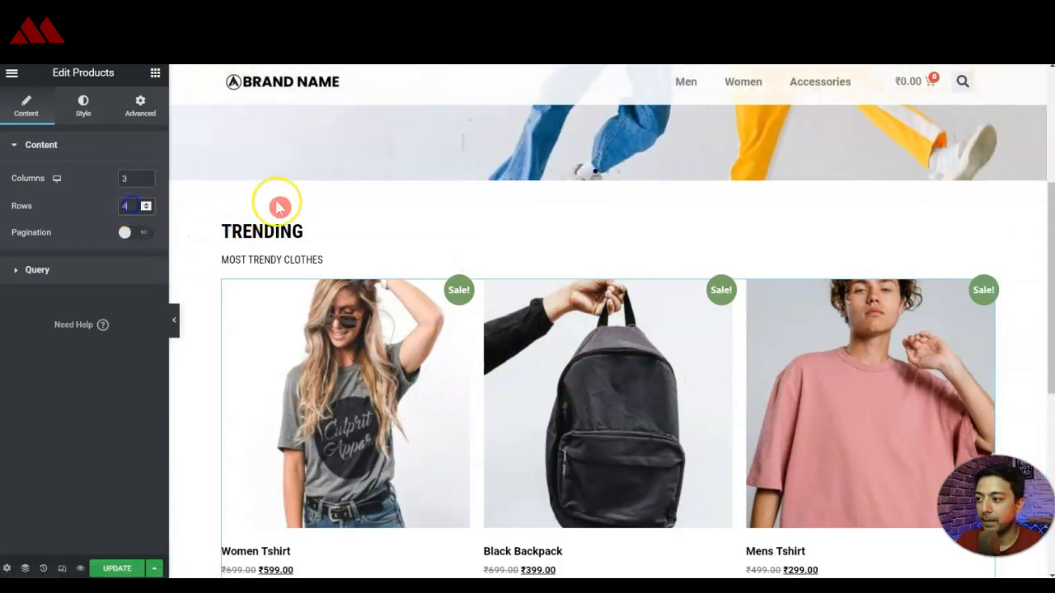
key("BackSpace")
type("1")
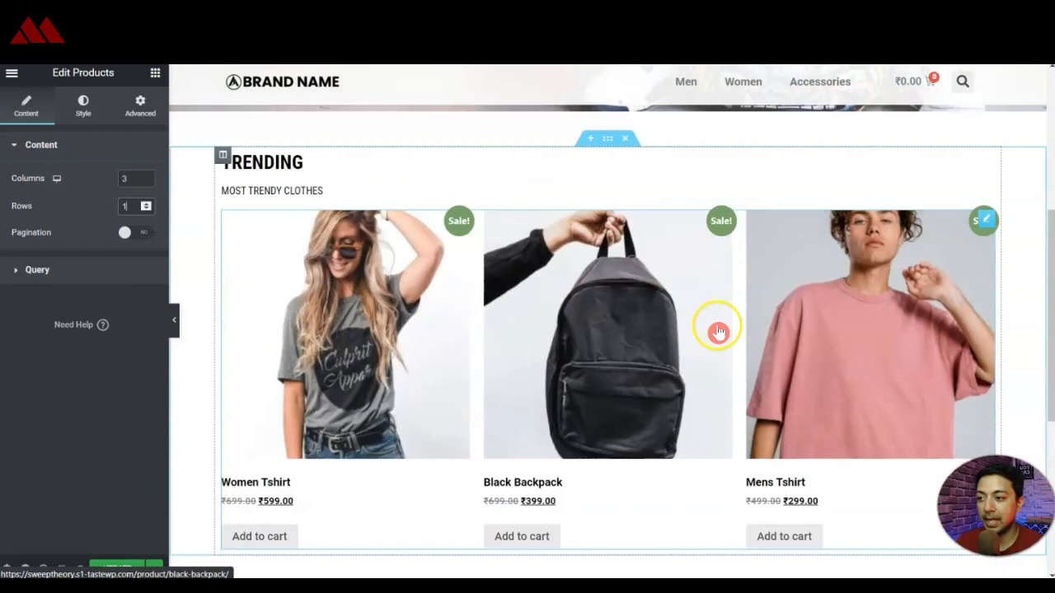
scroll(719, 331, "down", 2)
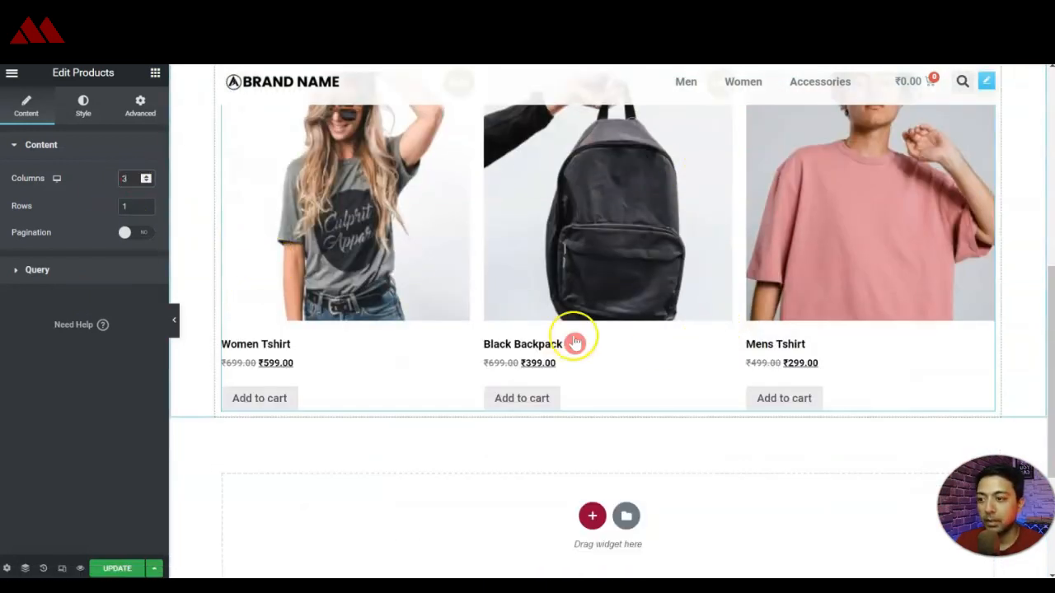
scroll(574, 342, "up", 2)
scroll(575, 342, "down", 2)
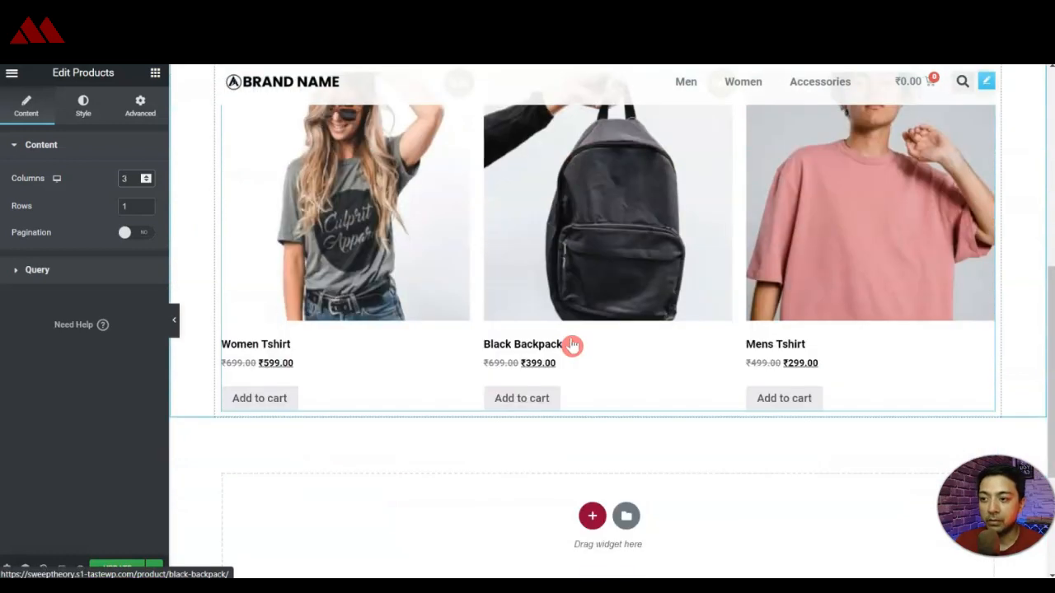
left_click(155, 73)
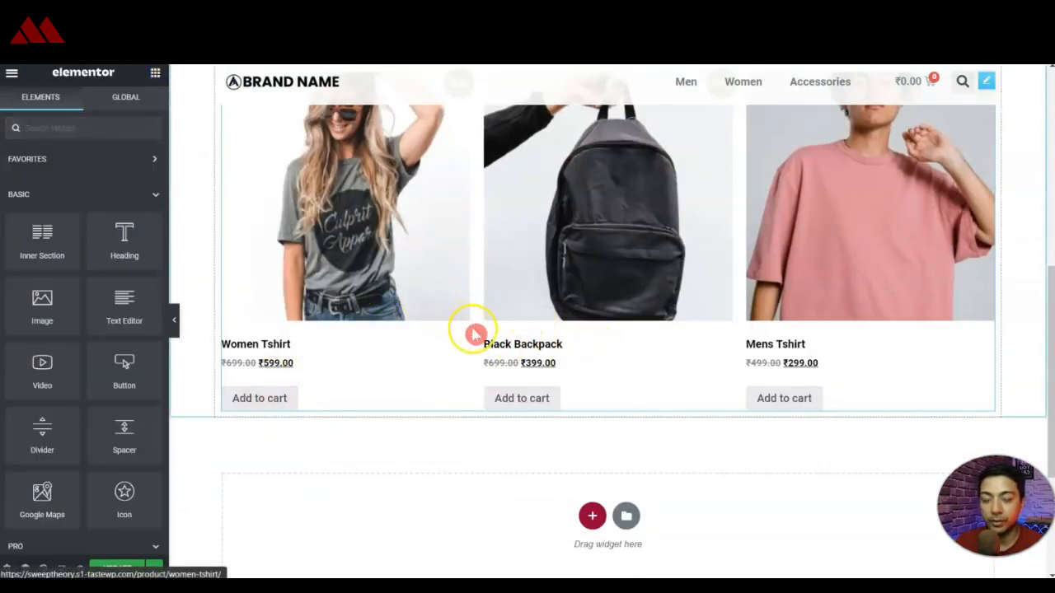
left_click(99, 122)
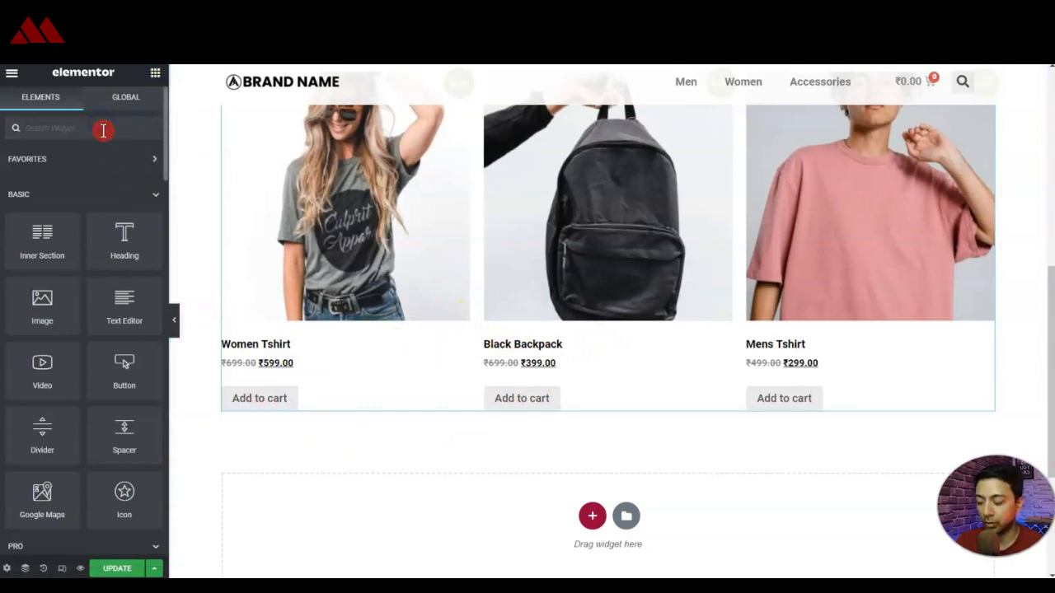
type("call")
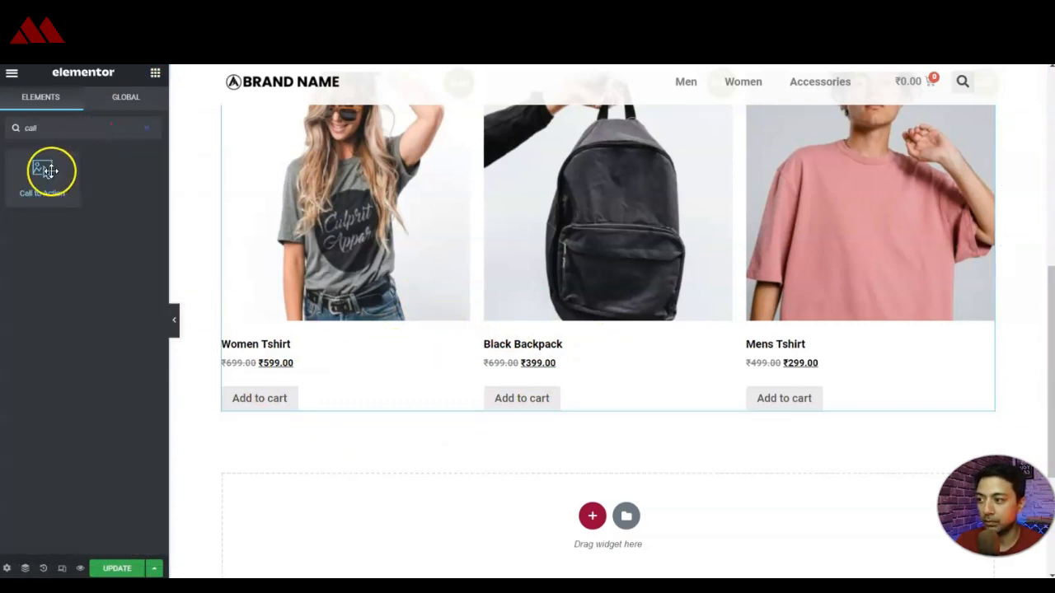
left_click_drag(53, 175, 504, 275)
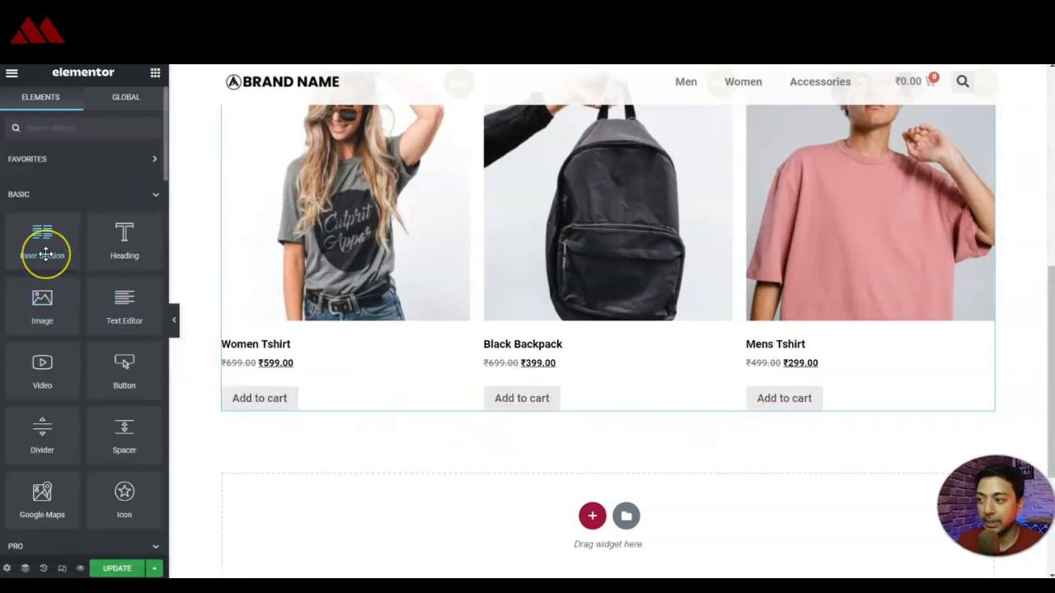
- Add an inner section below the product grid and duplicate a column to make three columns
left_click_drag(46, 254, 517, 417)
scroll(589, 301, "down", 2)
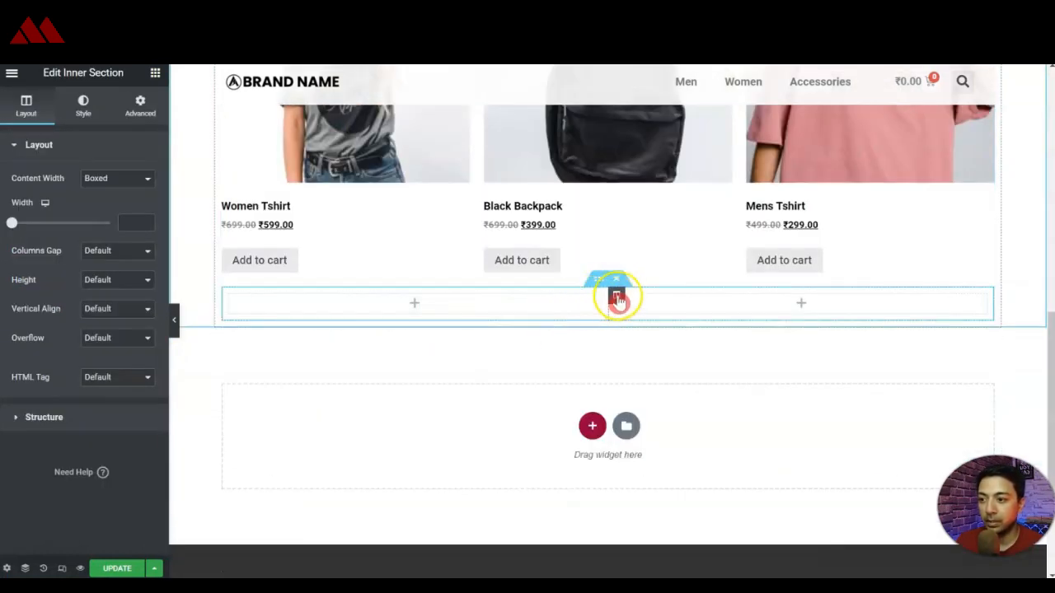
right_click(618, 295)
left_click(642, 350)
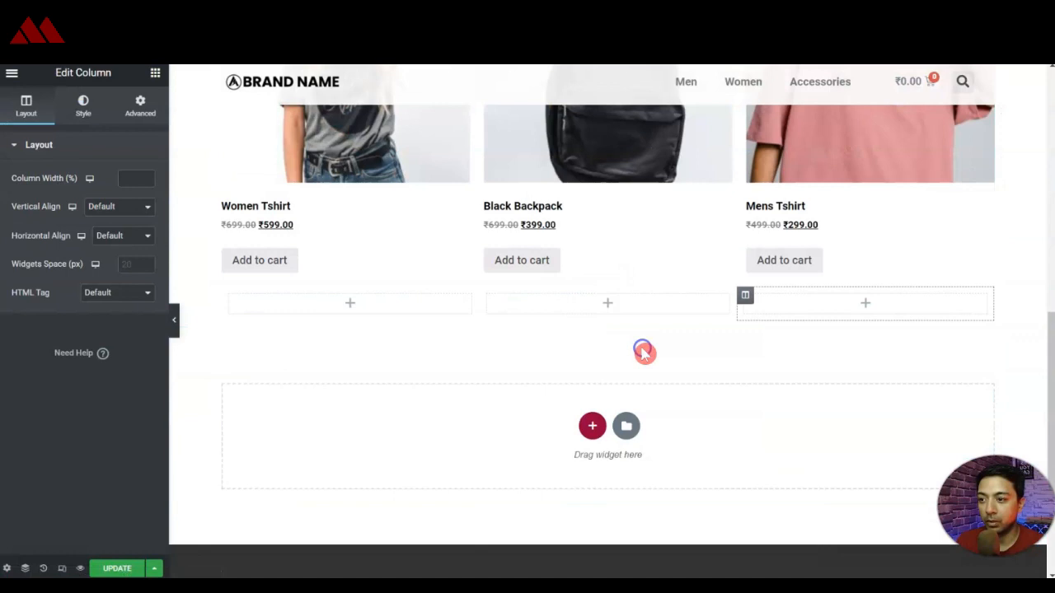
- Set the top and bottom margins of the three-column inner section to 50 px
left_click(600, 282)
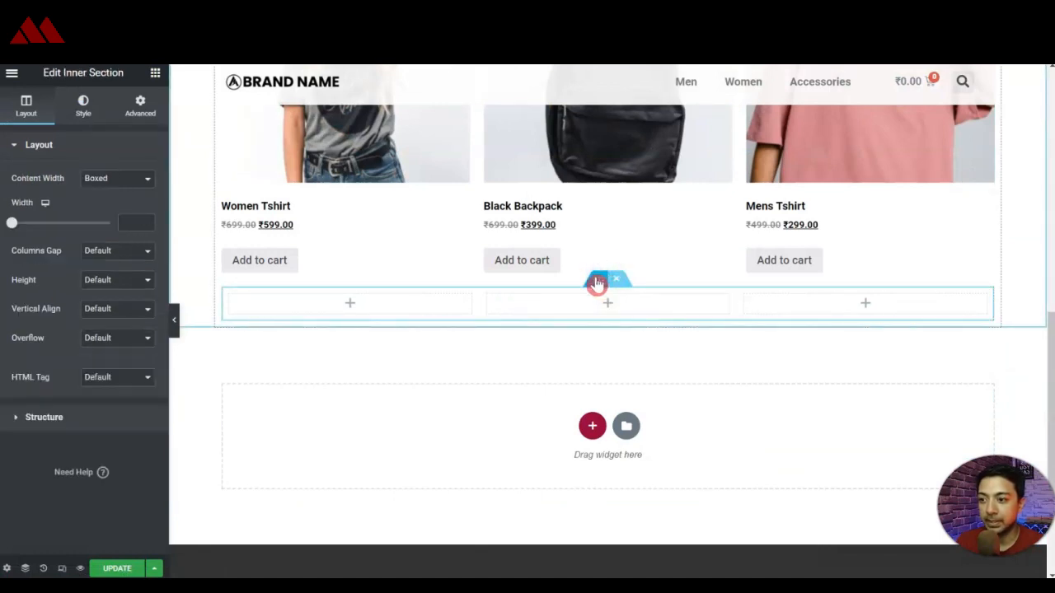
left_click(152, 118)
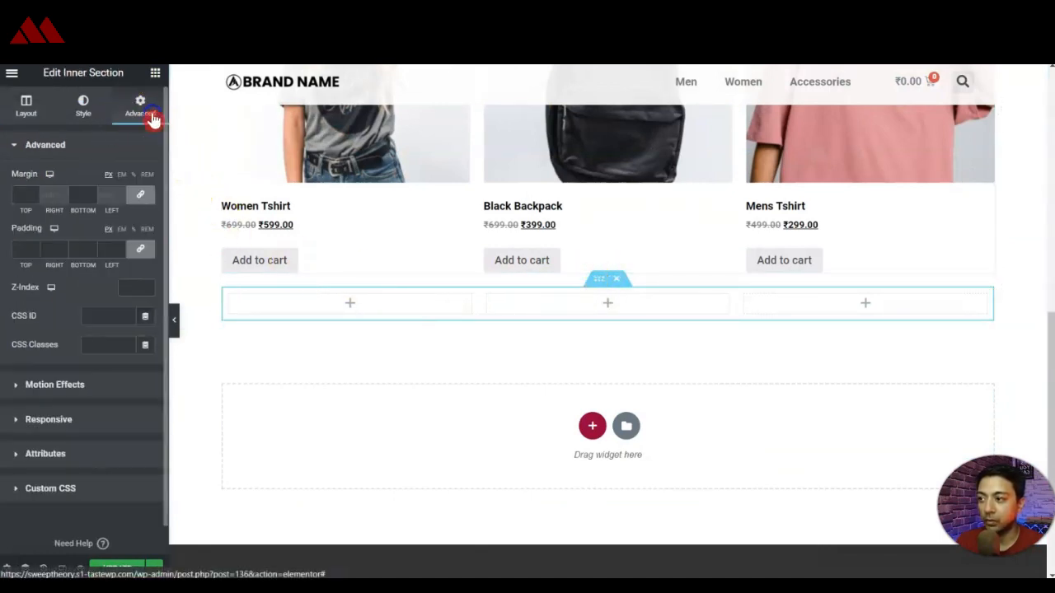
left_click(28, 196)
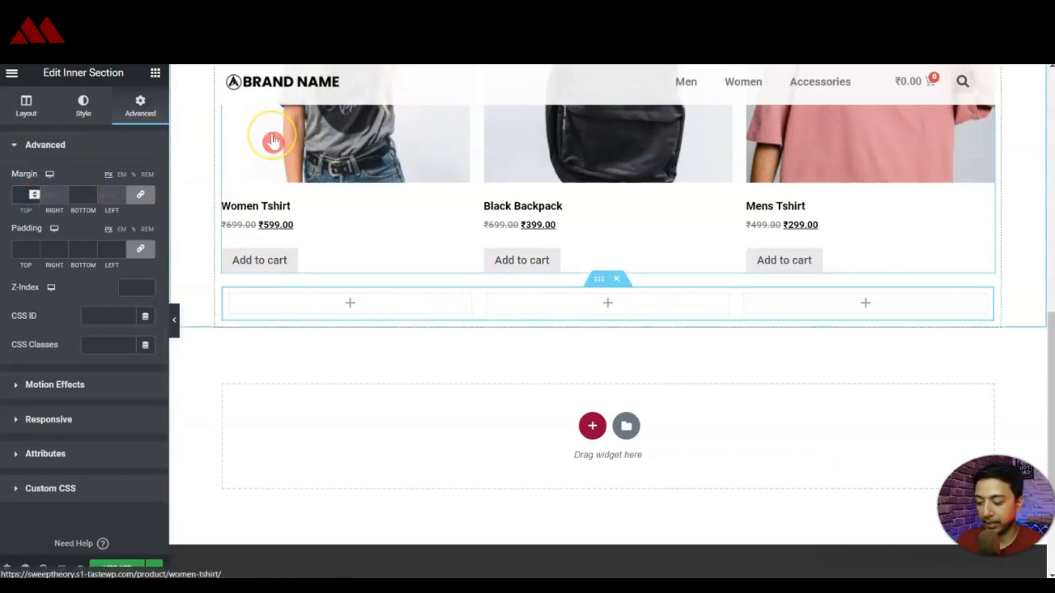
type("50")
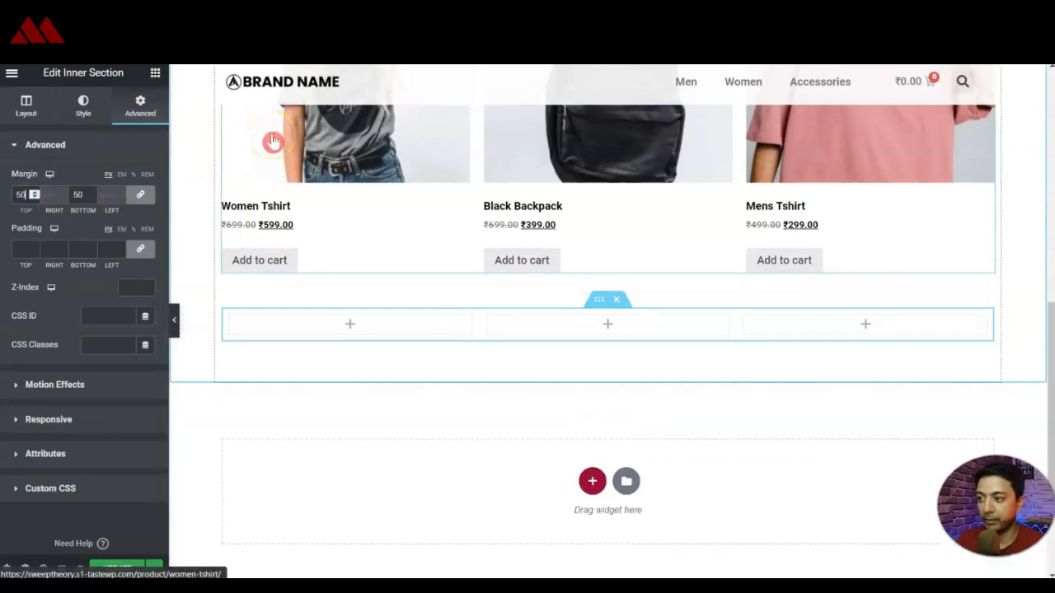
- Place a Call to Action widget in the inner section's first column and set its skin to Cover
left_click(154, 73)
type("call")
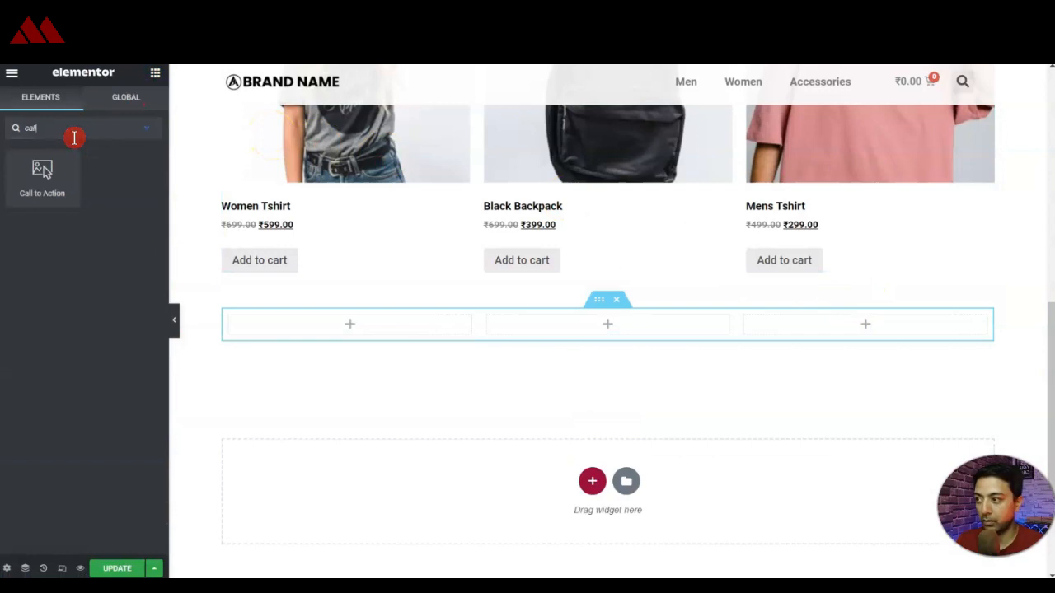
left_click_drag(49, 181, 354, 330)
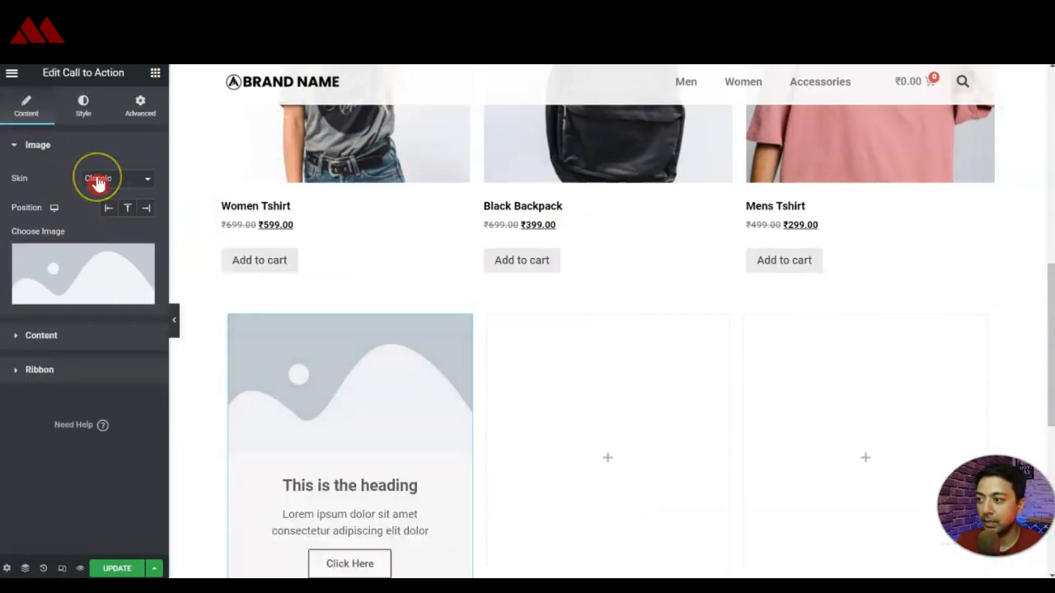
left_click(89, 204)
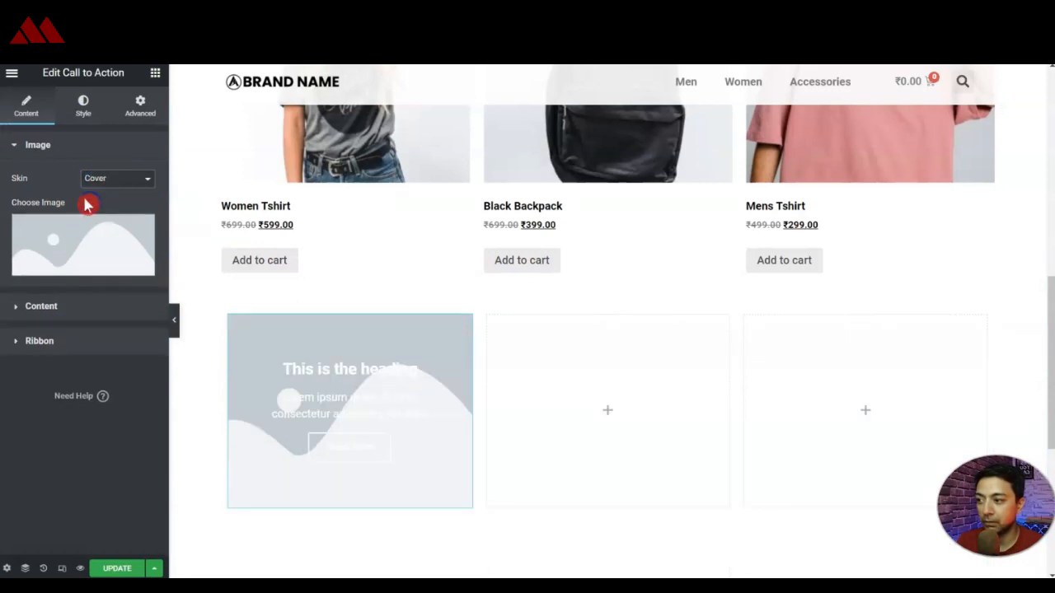
- Use cta1.jpg from the media library as the Call to Action box's image
left_click(94, 225)
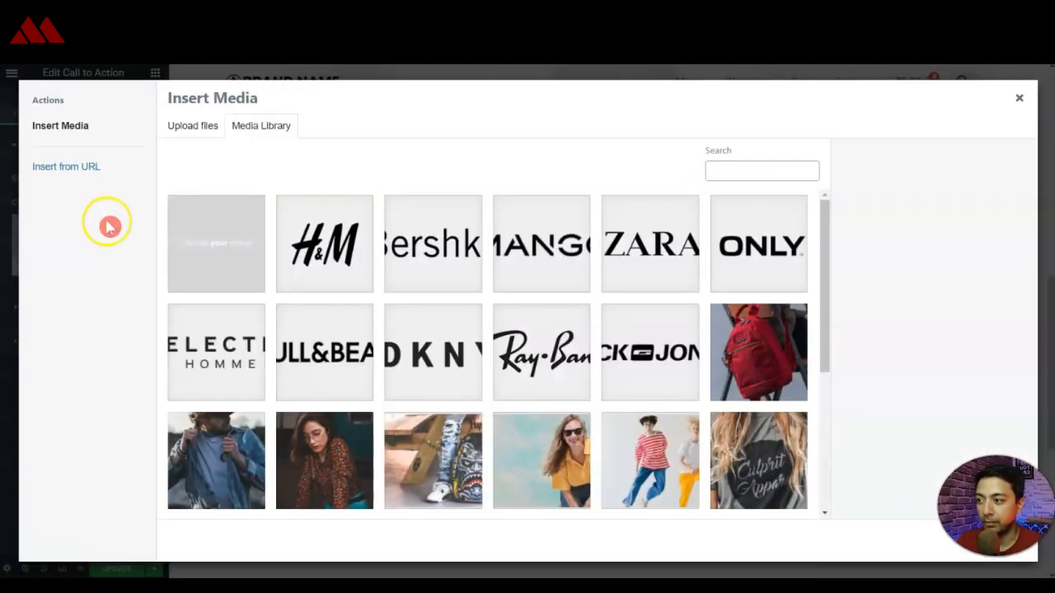
scroll(494, 306, "down", 2)
left_click(245, 338)
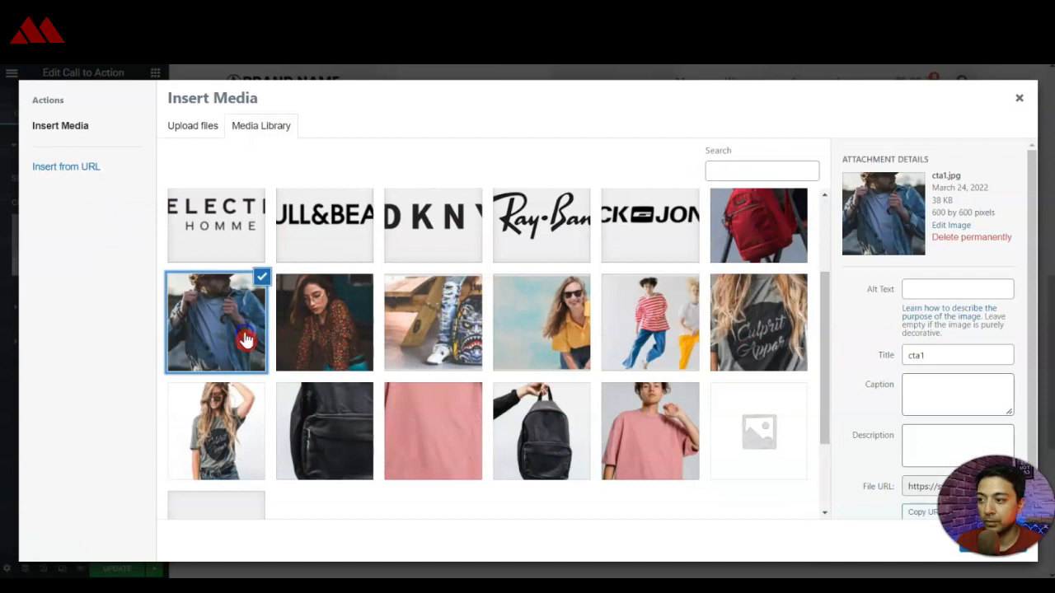
left_click(985, 545)
- Clear the Call to Action box's description and button text and set its title to "MEN"
left_click(50, 333)
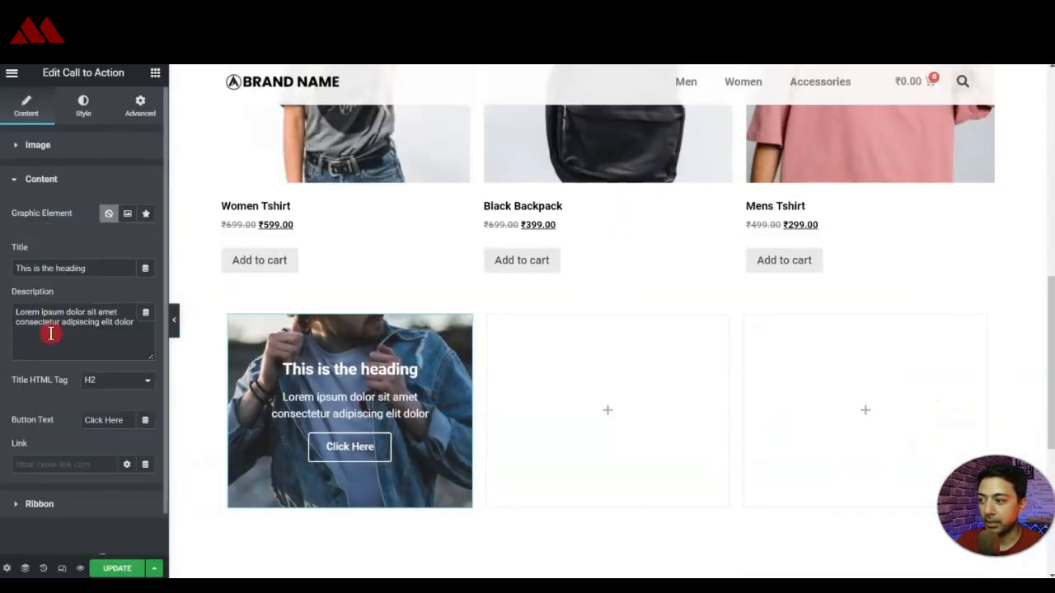
triple_click(72, 325)
key("BackSpace")
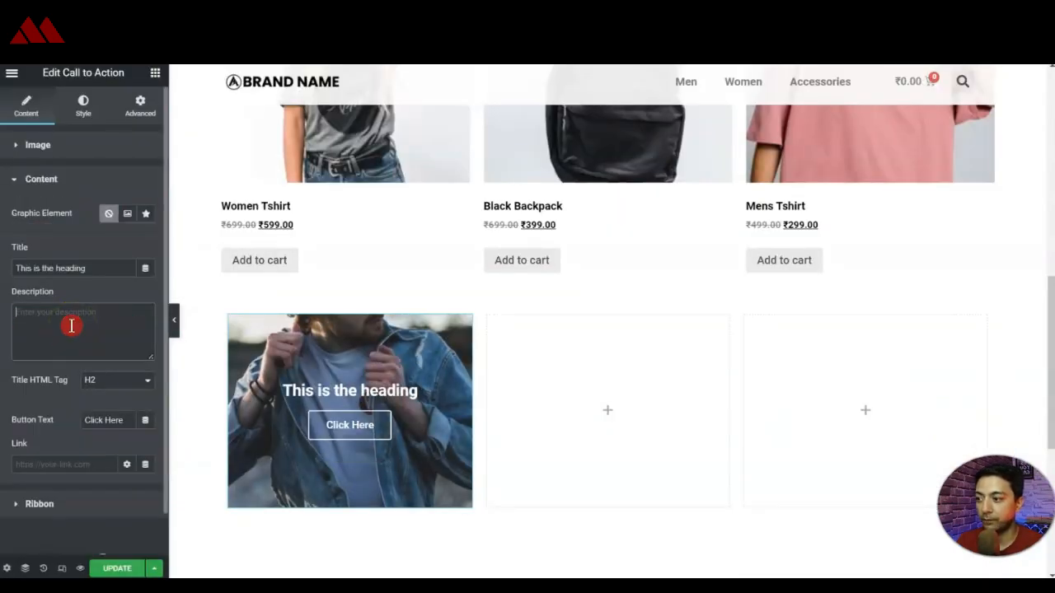
left_click(123, 421)
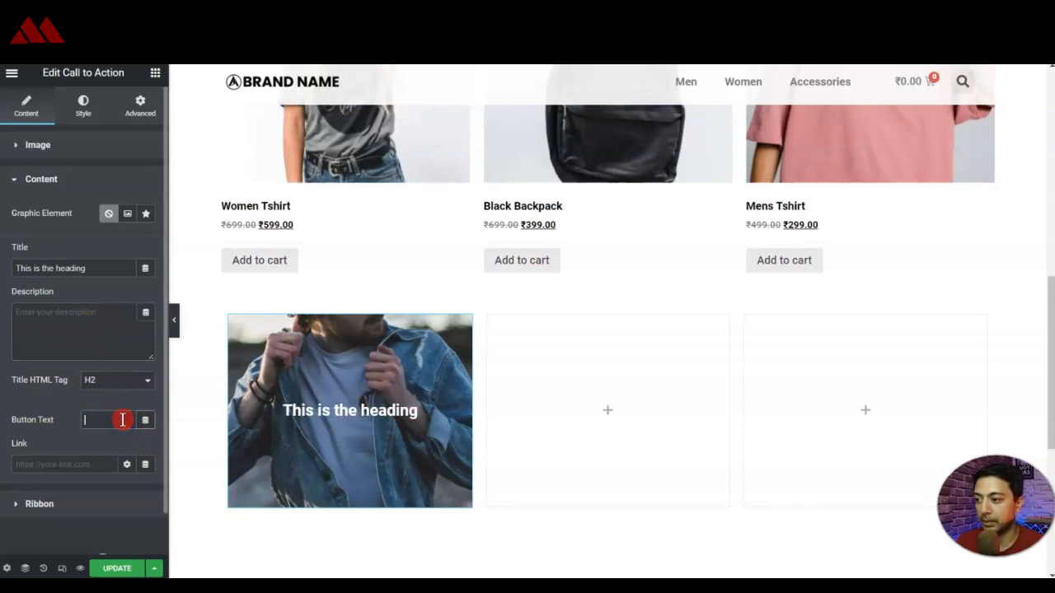
triple_click(60, 272)
type("MEN")
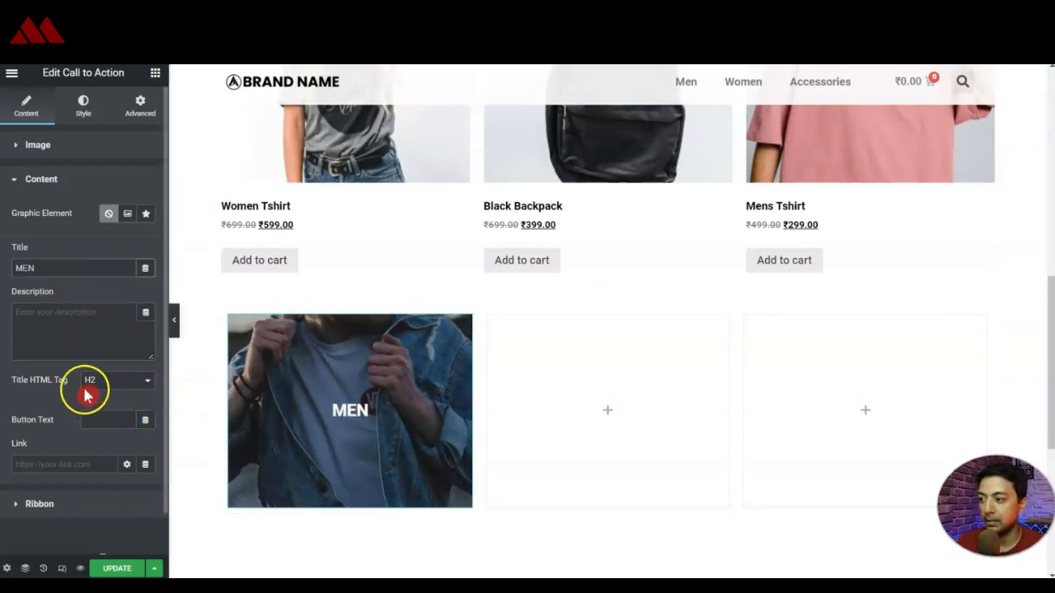
- Give the MEN box the link "#" and apply it to the Whole Box
left_click(70, 464)
type("#")
scroll(73, 453, "down", 2)
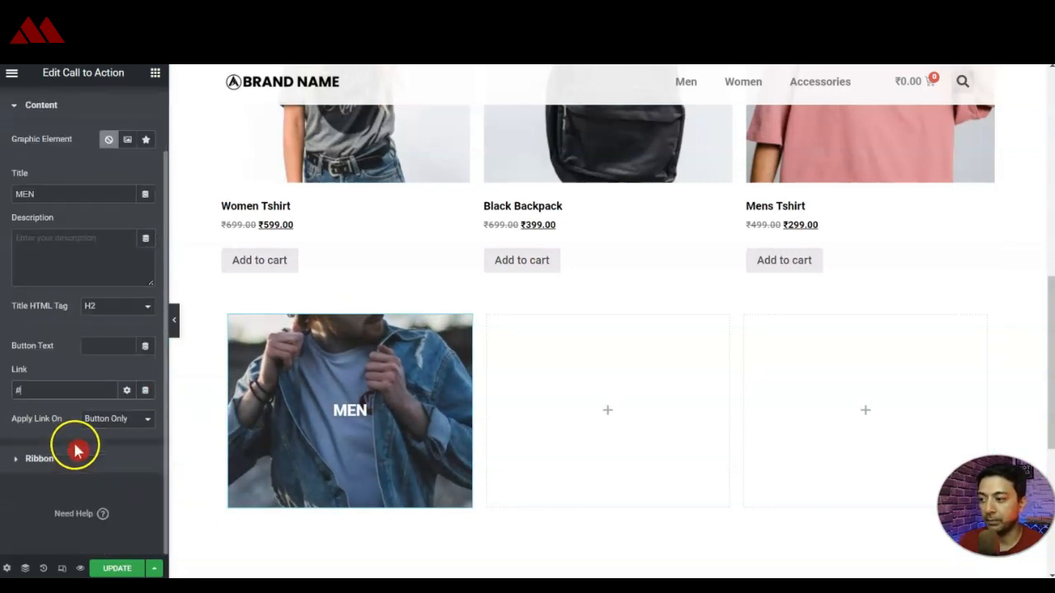
left_click(105, 422)
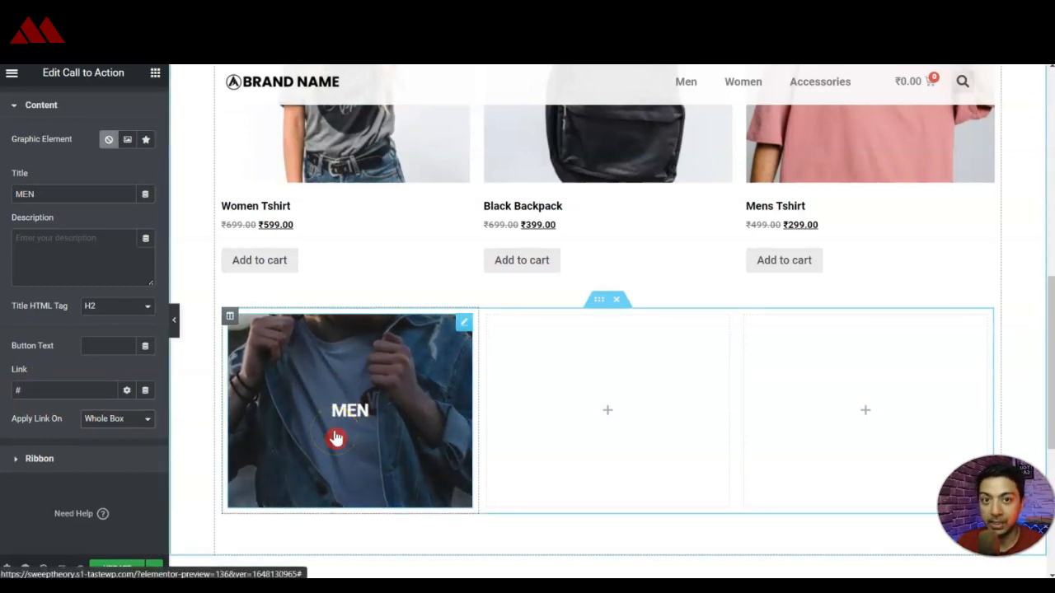
- Give the MEN box's background a semi-transparent black overlay for the normal state, leaving the hover state without an overlay
left_click(310, 416)
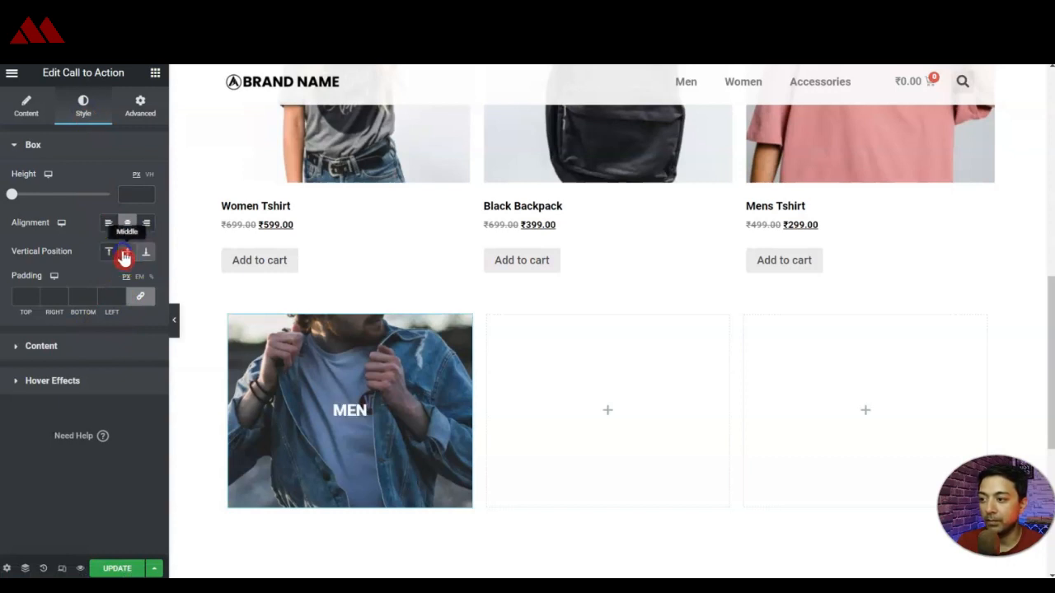
left_click(353, 417)
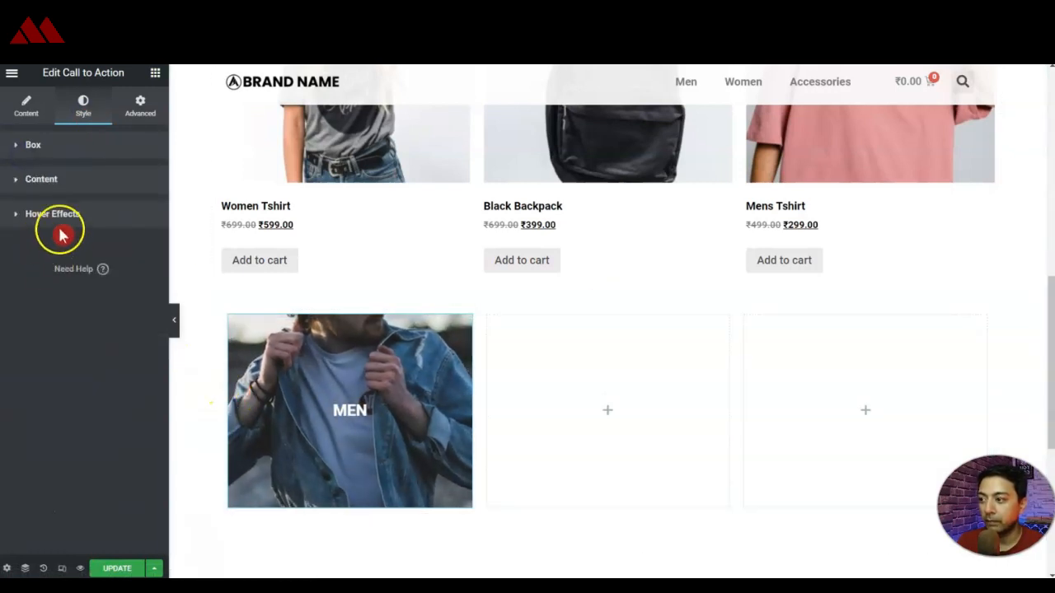
left_click(31, 221)
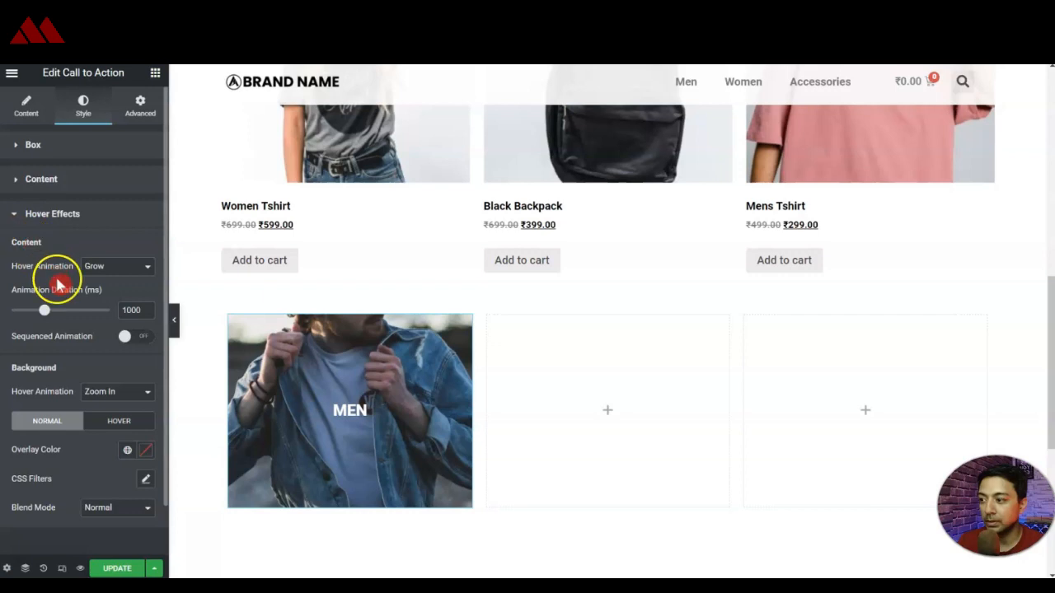
scroll(62, 295, "down", 1)
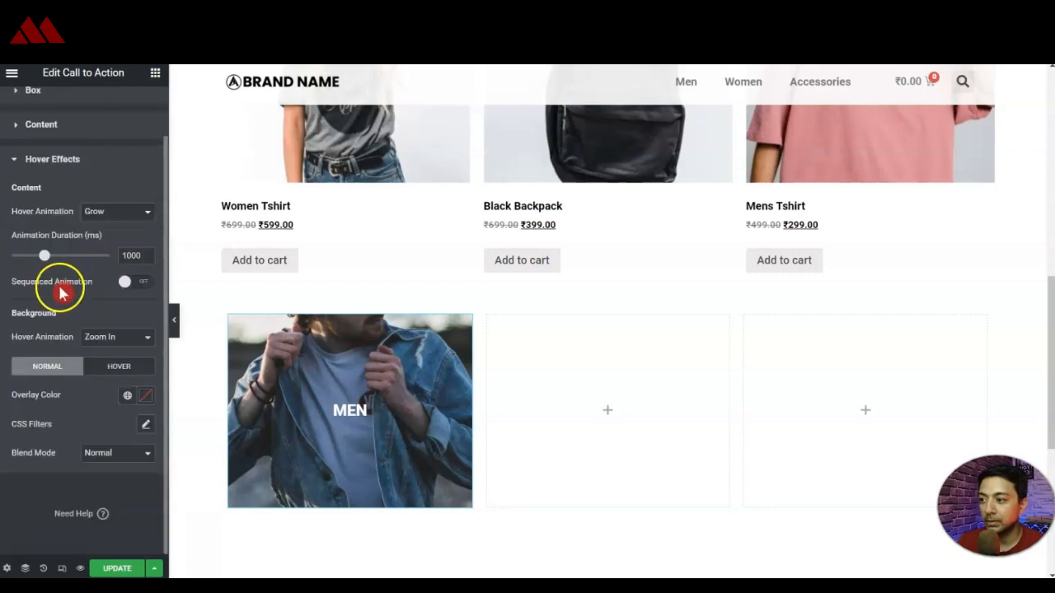
left_click(136, 403)
left_click_drag(134, 267, 125, 315)
left_click(108, 421)
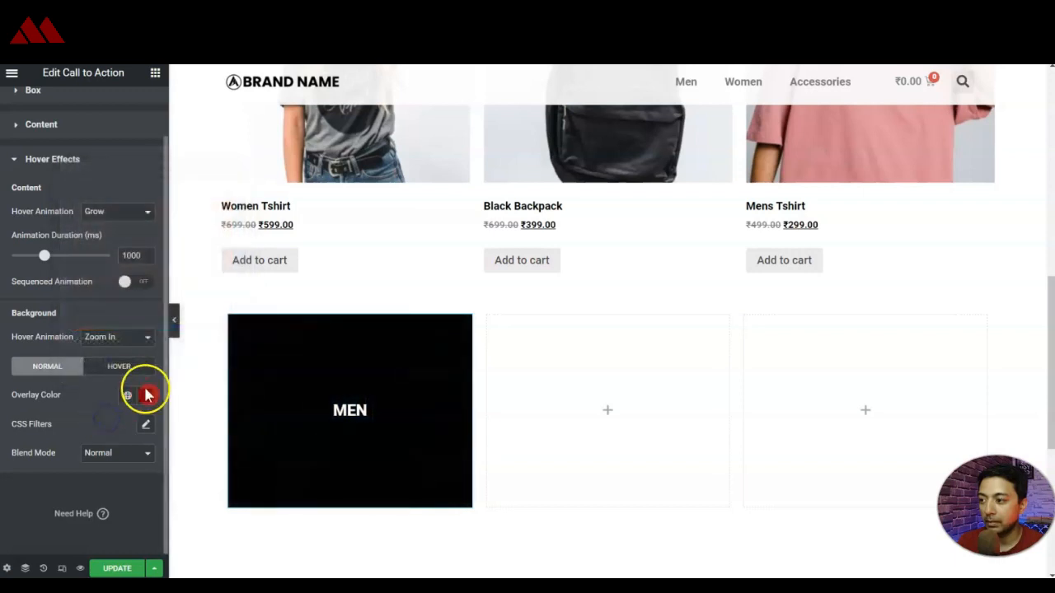
left_click(146, 396)
left_click_drag(157, 342, 145, 344)
left_click(116, 402)
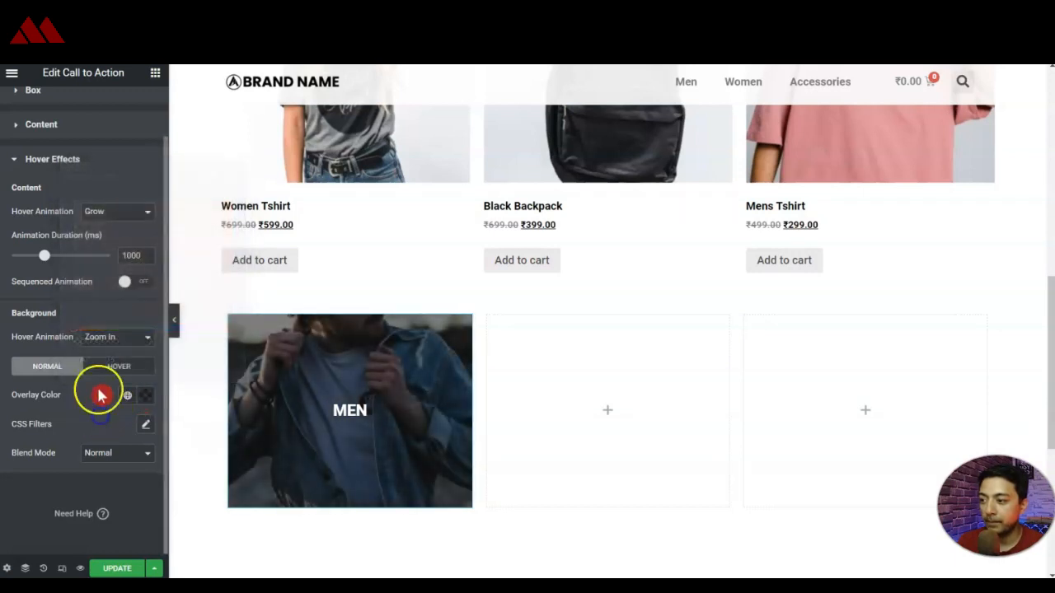
left_click(111, 367)
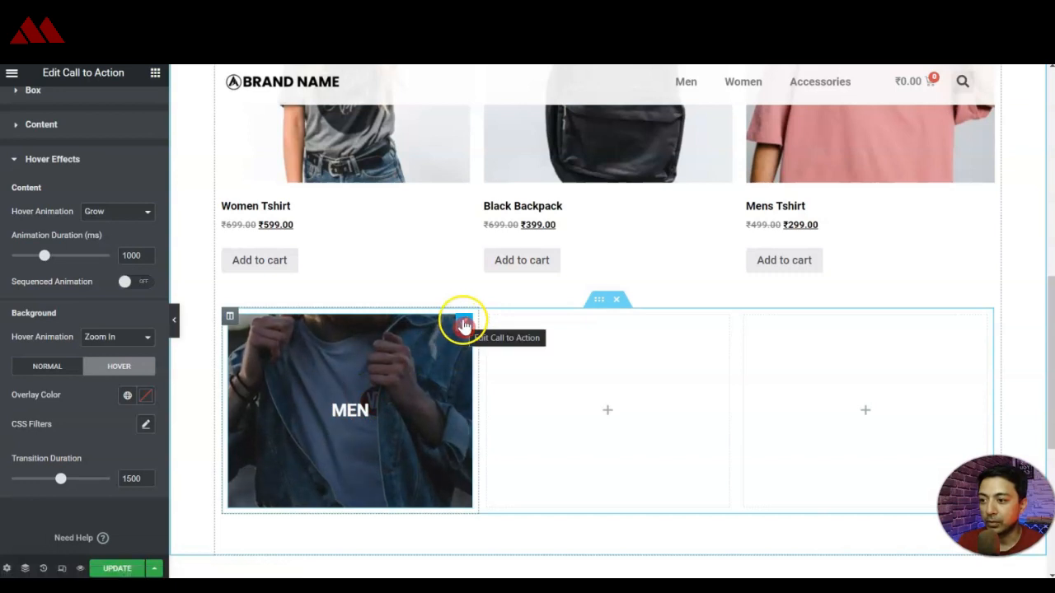
- Copy the MEN box and paste it into the second and third columns of the inner section
right_click(464, 326)
left_click(544, 388)
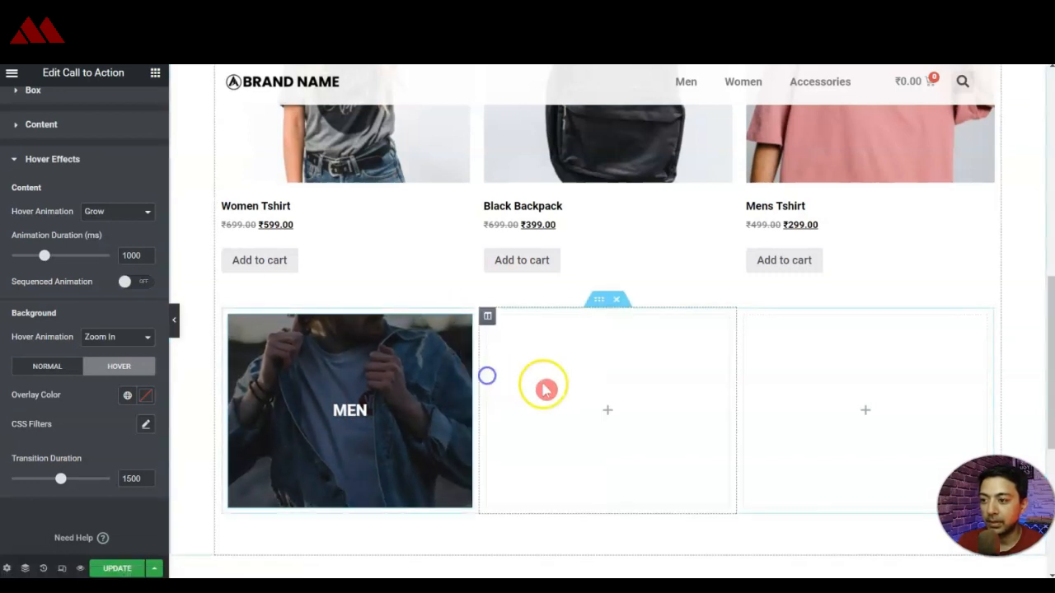
right_click(583, 395)
left_click(614, 475)
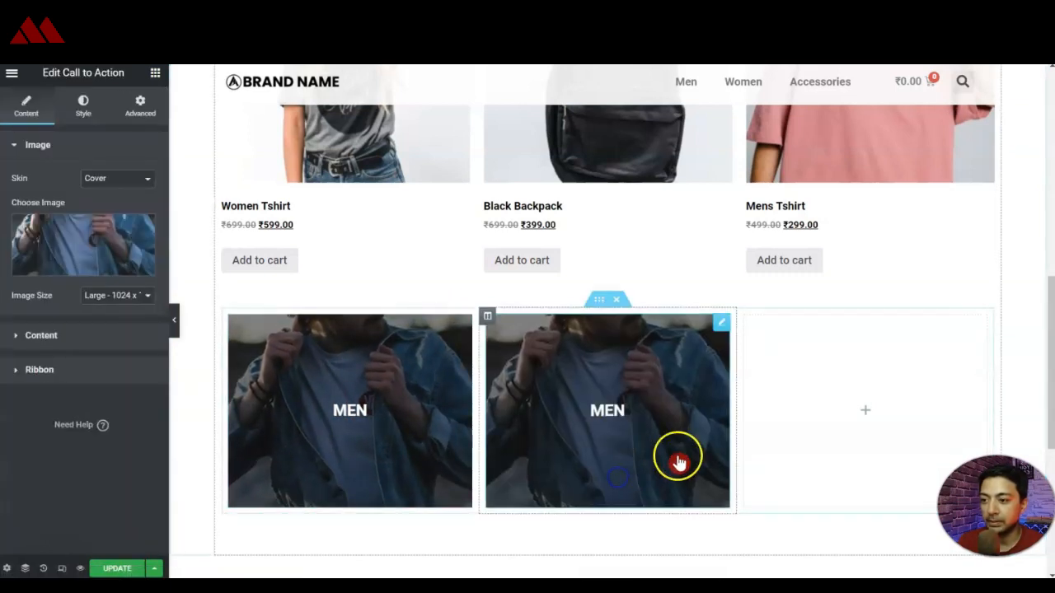
right_click(844, 365)
left_click(872, 446)
left_click(877, 469)
- Replace the middle box's image with the photo of the woman in a floral outfit and set its title to "WOMEN"
scroll(895, 384, "down", 2)
left_click(638, 283)
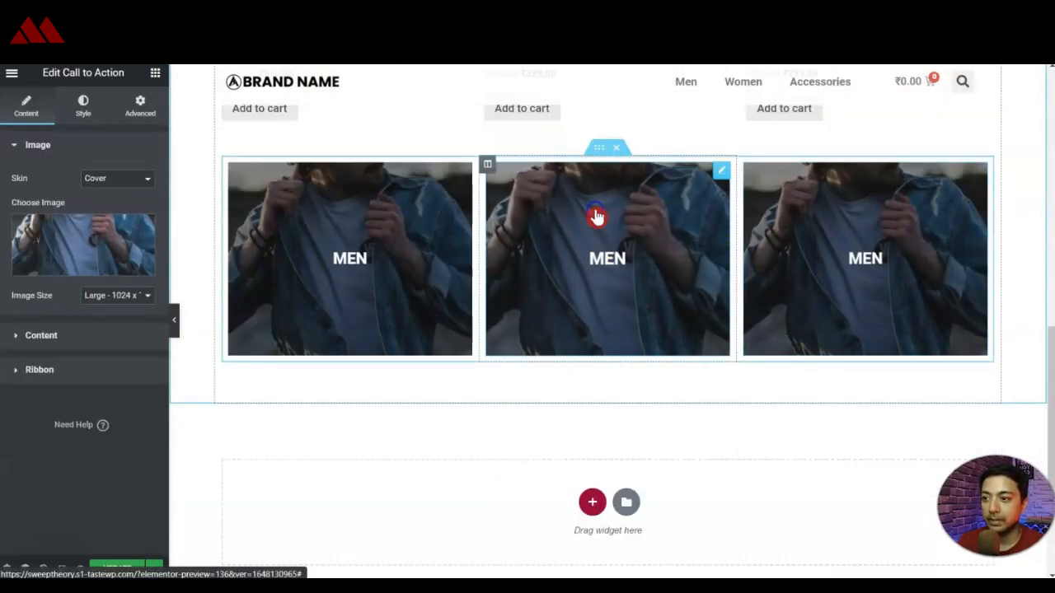
left_click(107, 238)
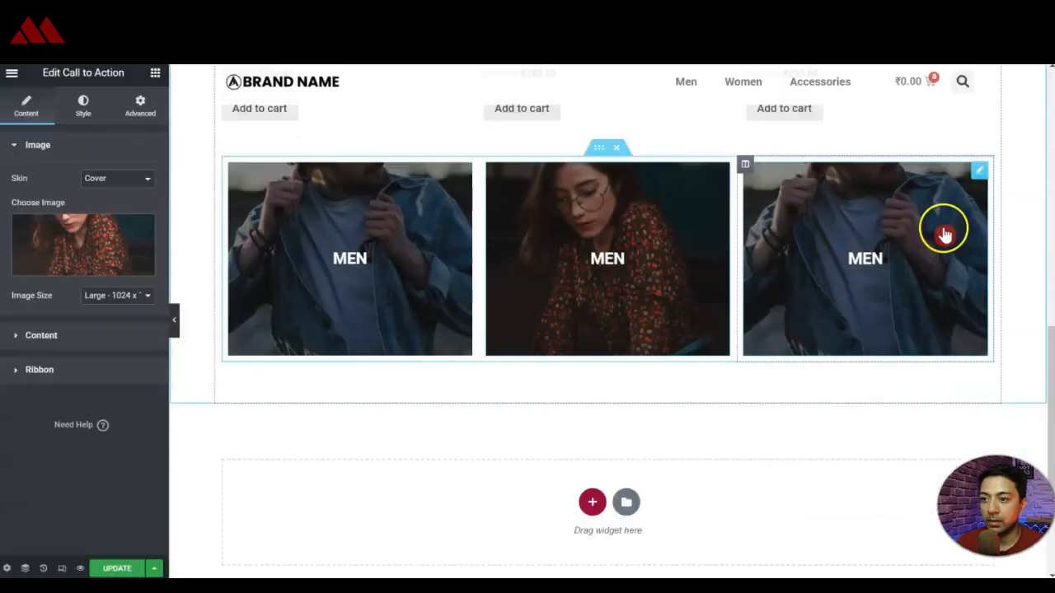
left_click(341, 293)
left_click(25, 344)
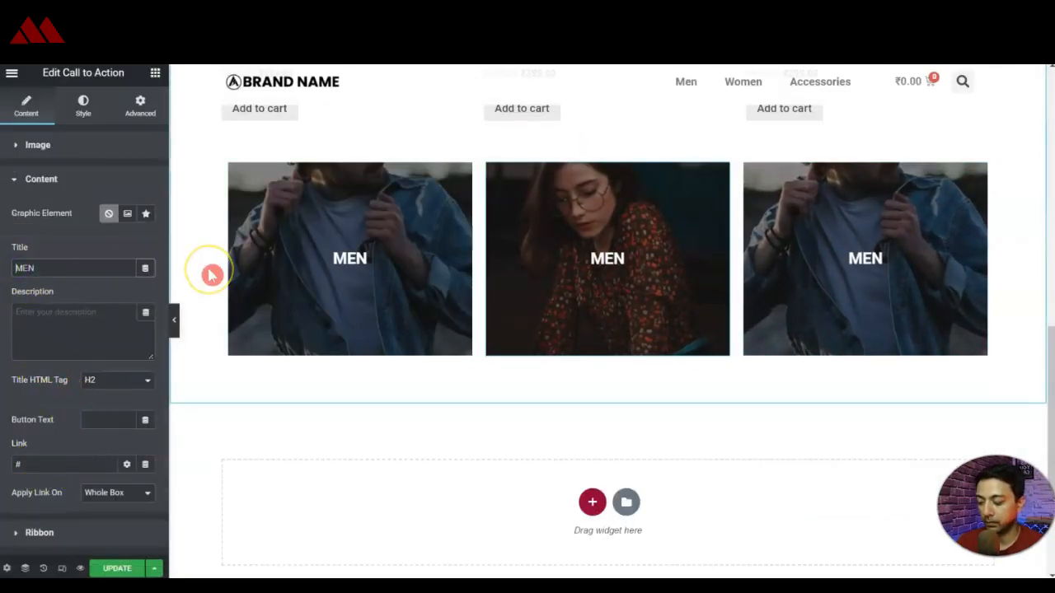
- Replace the third box's image with the red backpack photo cta-3.jpg and set its title to "BACKPACKS"
left_click(770, 294)
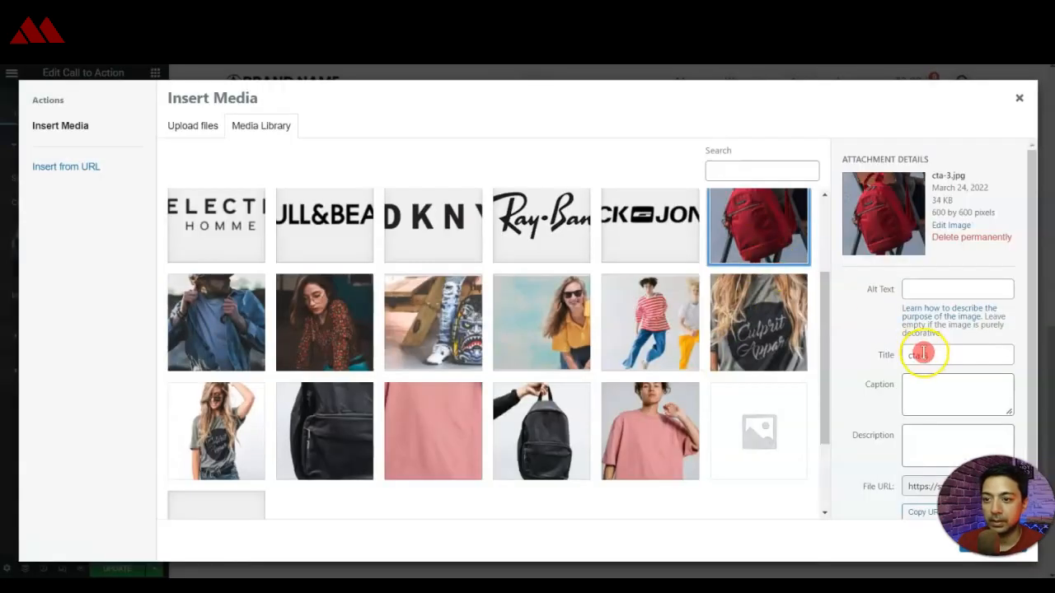
left_click(934, 390)
key("Tab")
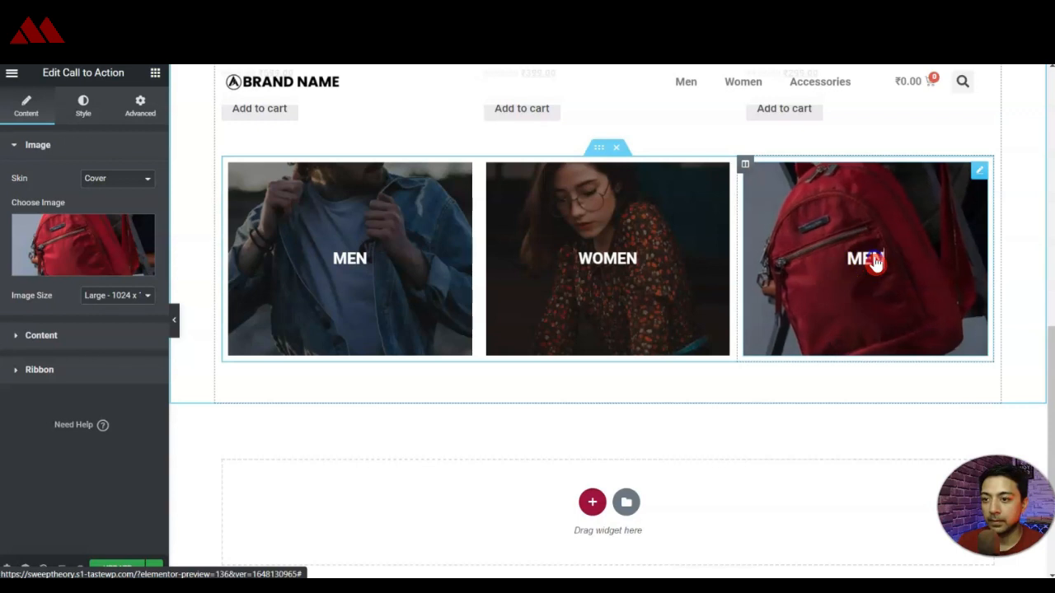
double_click(875, 261)
left_click(15, 332)
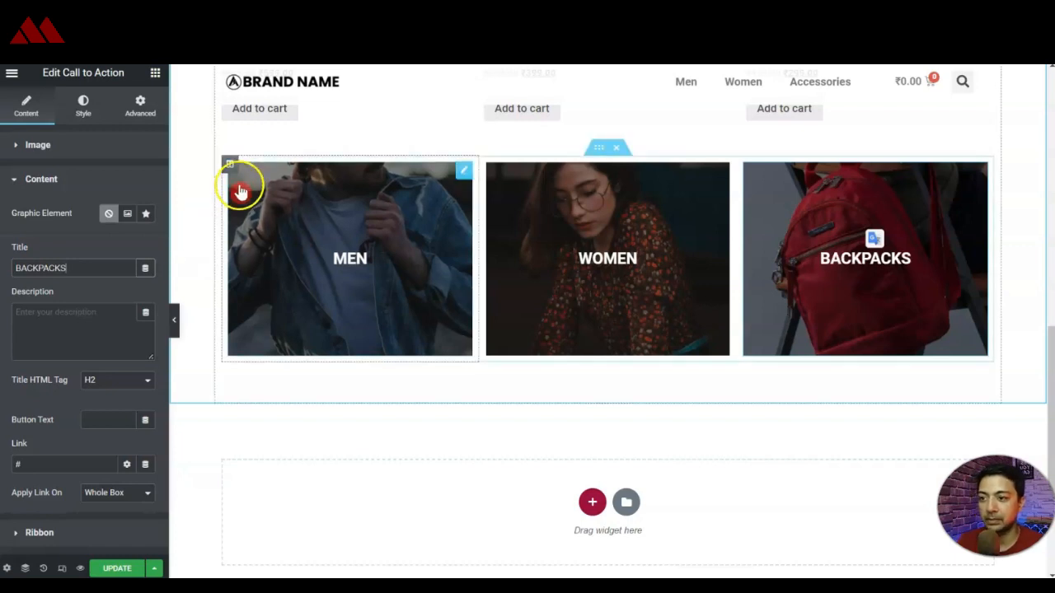
- Add a two-column inner section below the category boxes and widen its first column to about four fifths of the row
left_click(155, 72)
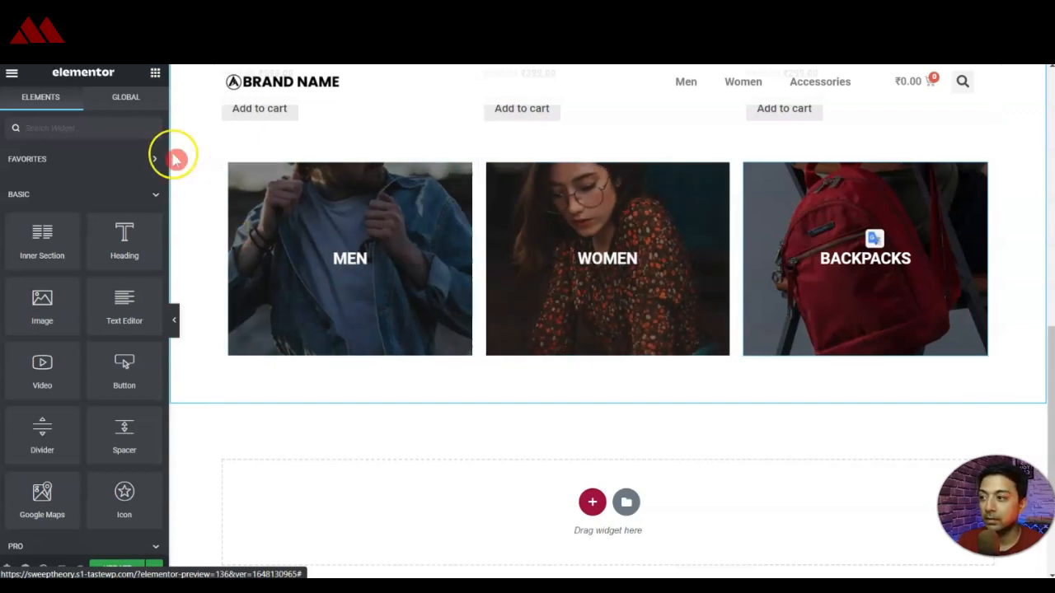
left_click_drag(63, 239, 549, 364)
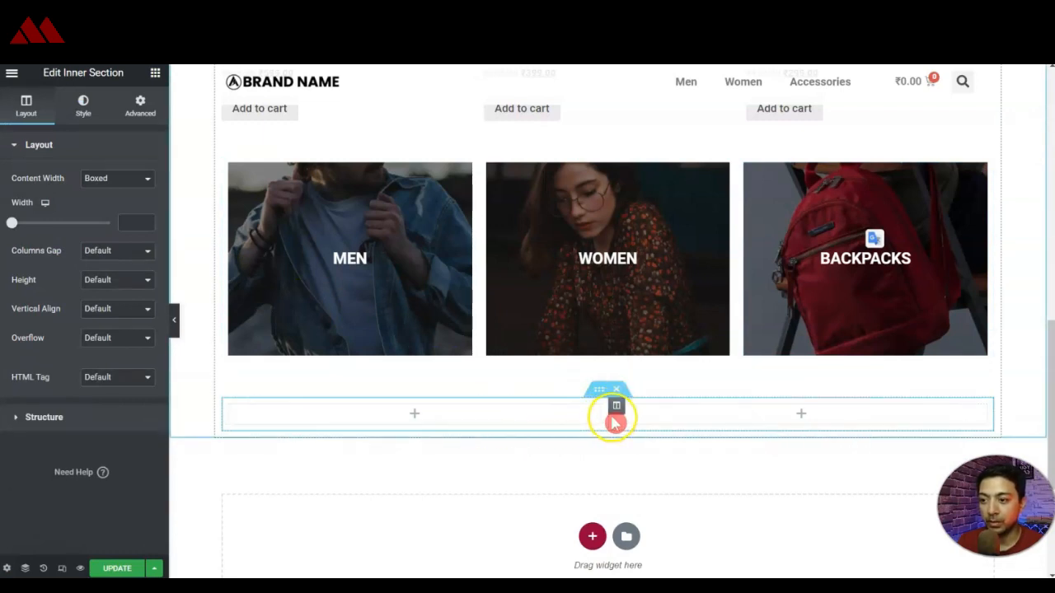
left_click_drag(610, 417, 850, 421)
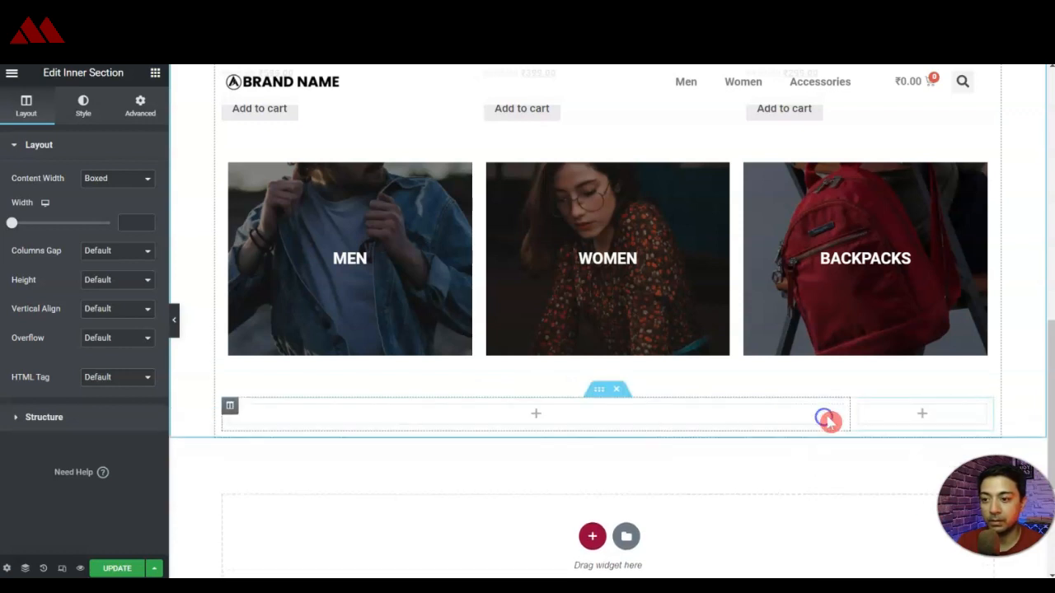
- Add a Button widget to the narrow second column of the new inner section
left_click(144, 100)
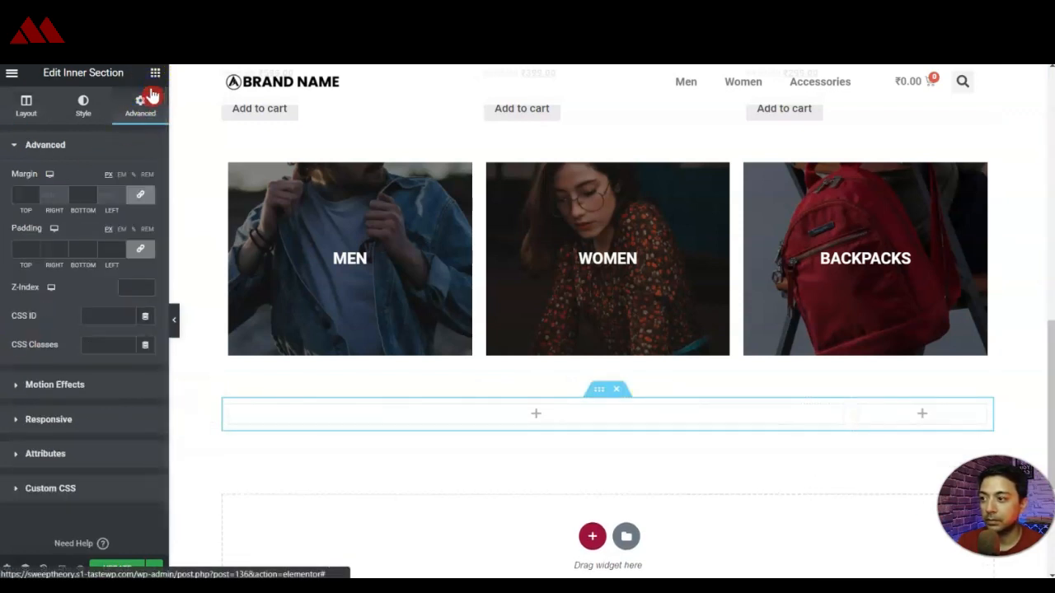
left_click(155, 72)
left_click_drag(113, 347, 934, 417)
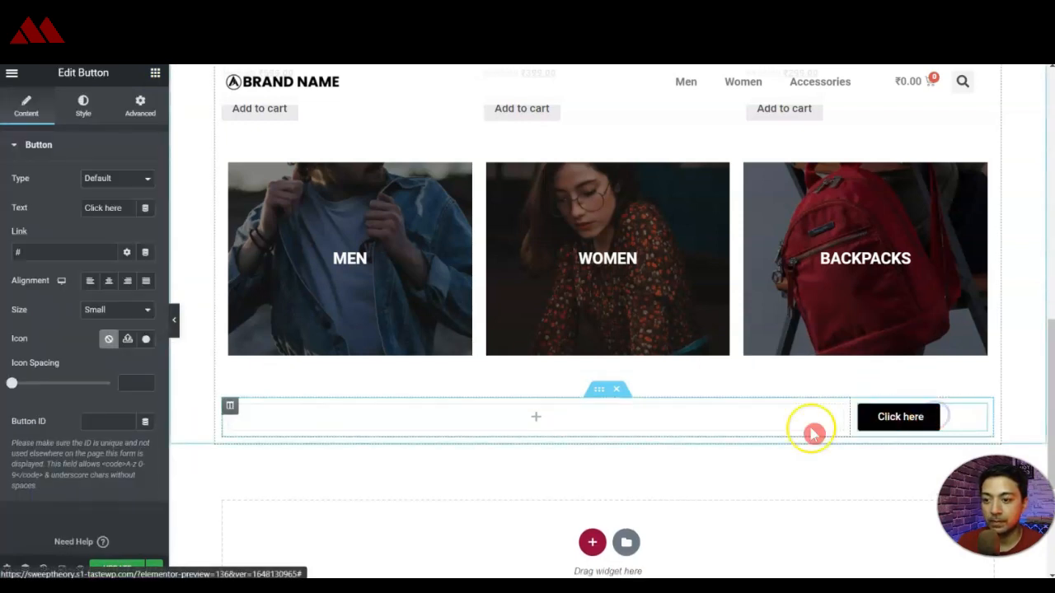
left_click(155, 75)
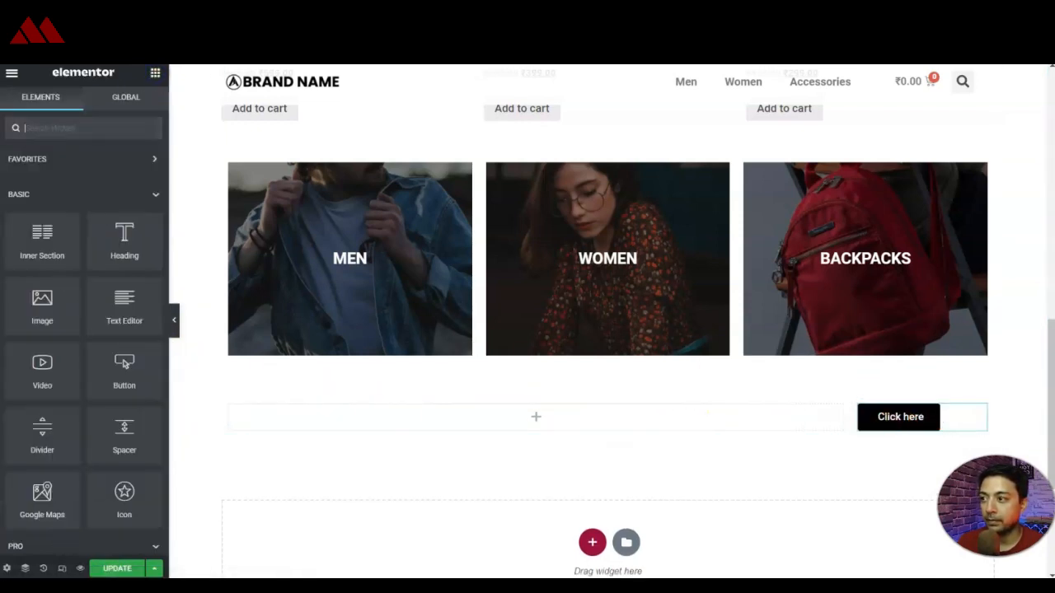
left_click_drag(120, 246, 560, 412)
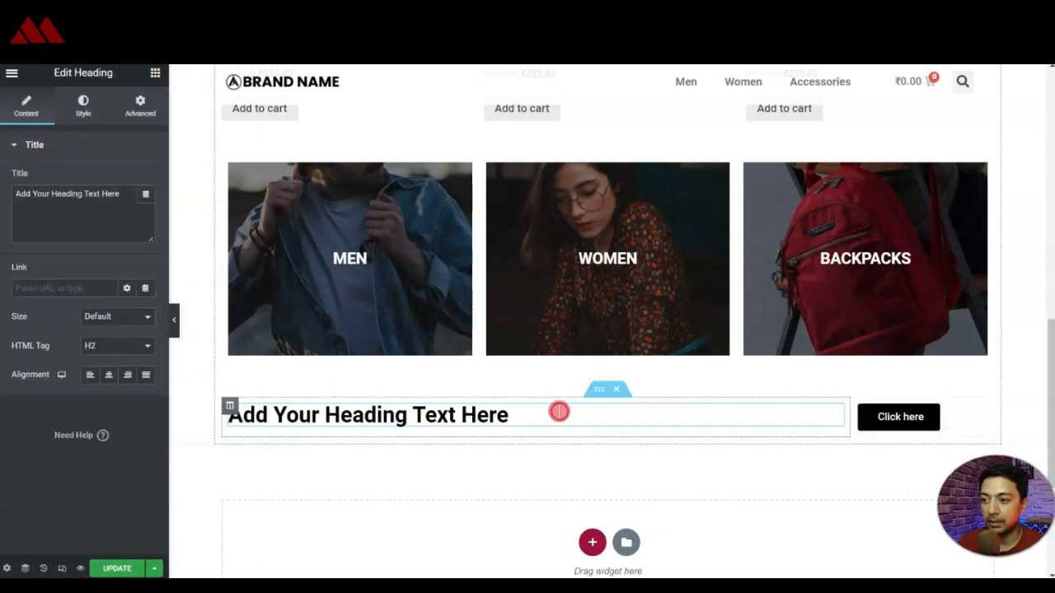
key("ctrl+z")
- Copy the TRENDING heading and paste it into the wide first column of the new inner section
scroll(480, 370, "up", 8)
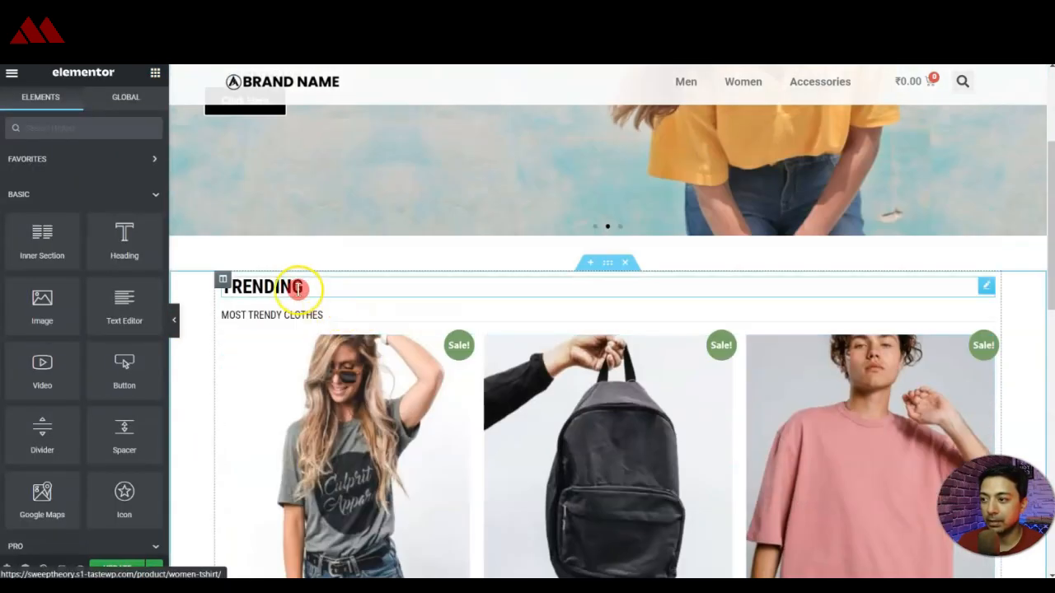
right_click(298, 288)
left_click(308, 345)
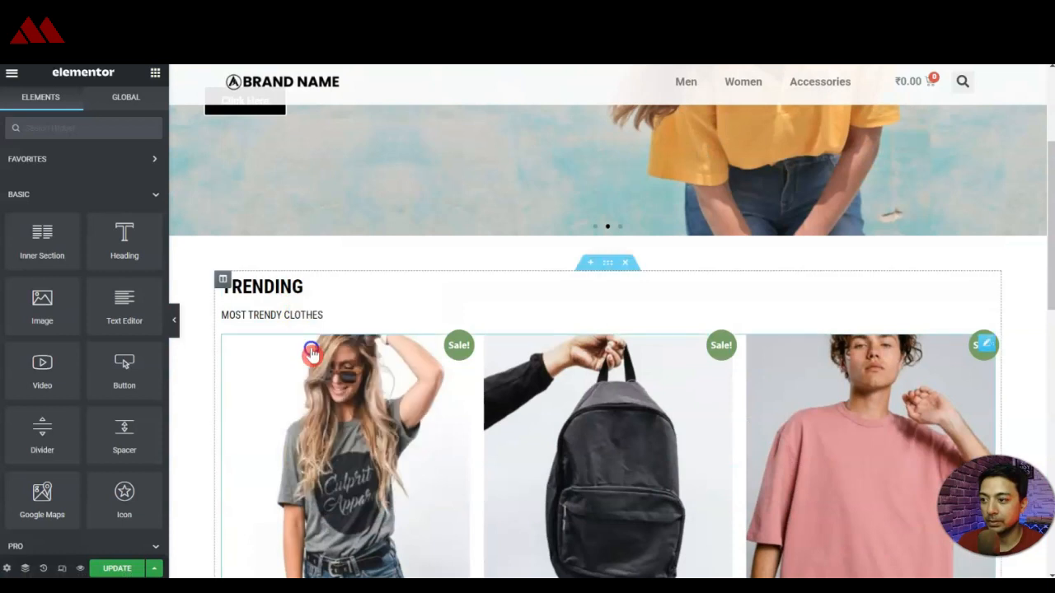
scroll(295, 343, "down", 5)
scroll(295, 343, "down", 4)
right_click(290, 272)
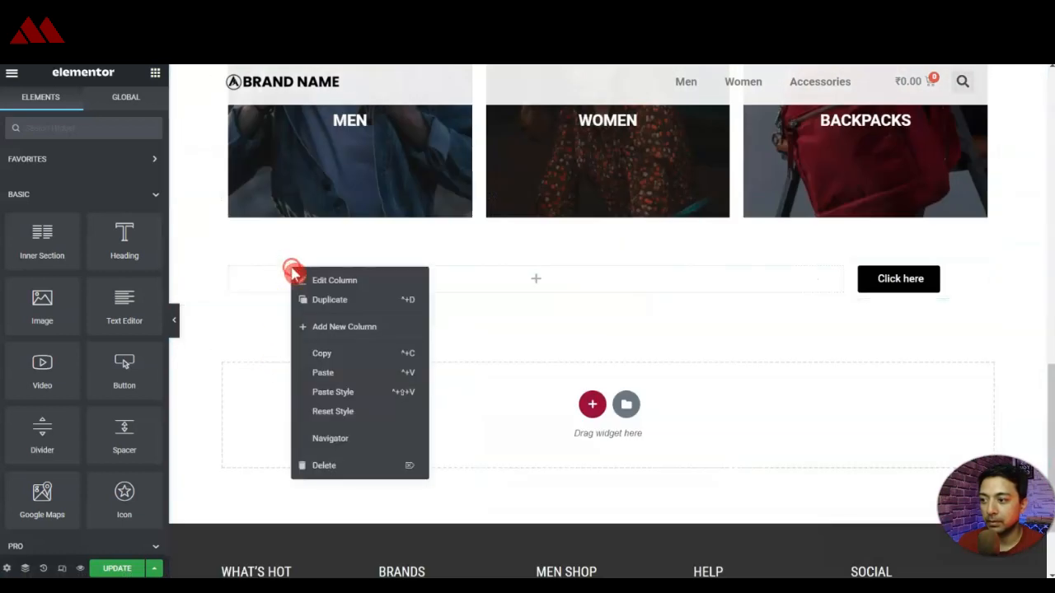
left_click(322, 373)
- Change the pasted heading's title to "NOVEMBER SALE"
left_click(289, 275)
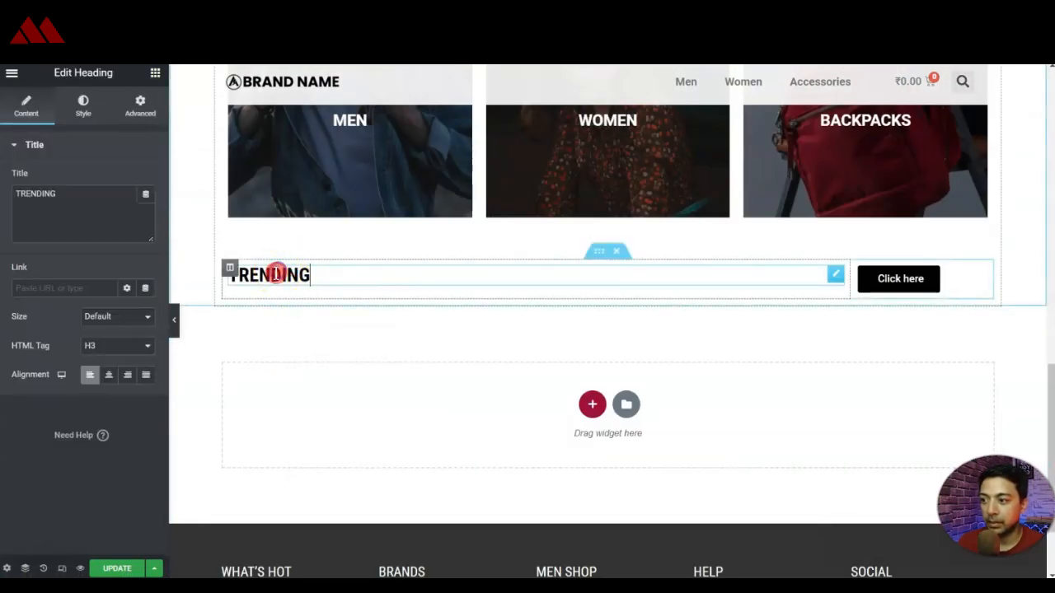
left_click(52, 218)
key("ctrl+a")
type("NOVEMBER SALE")
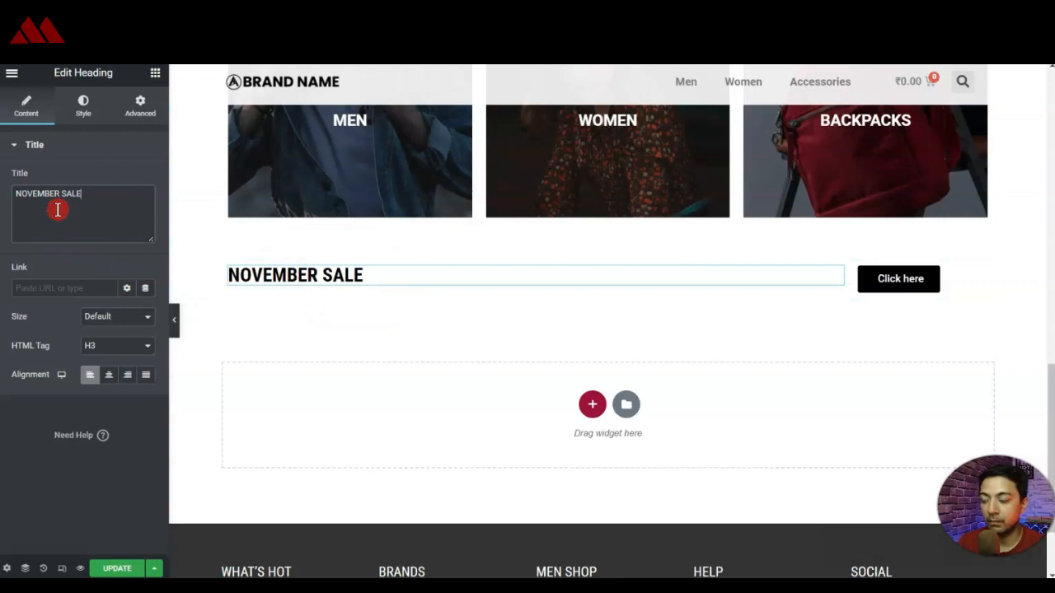
- Copy the MOST TRENDY CLOTHES subheading and paste it beneath the NOVEMBER SALE heading
scroll(330, 272, "up", 6)
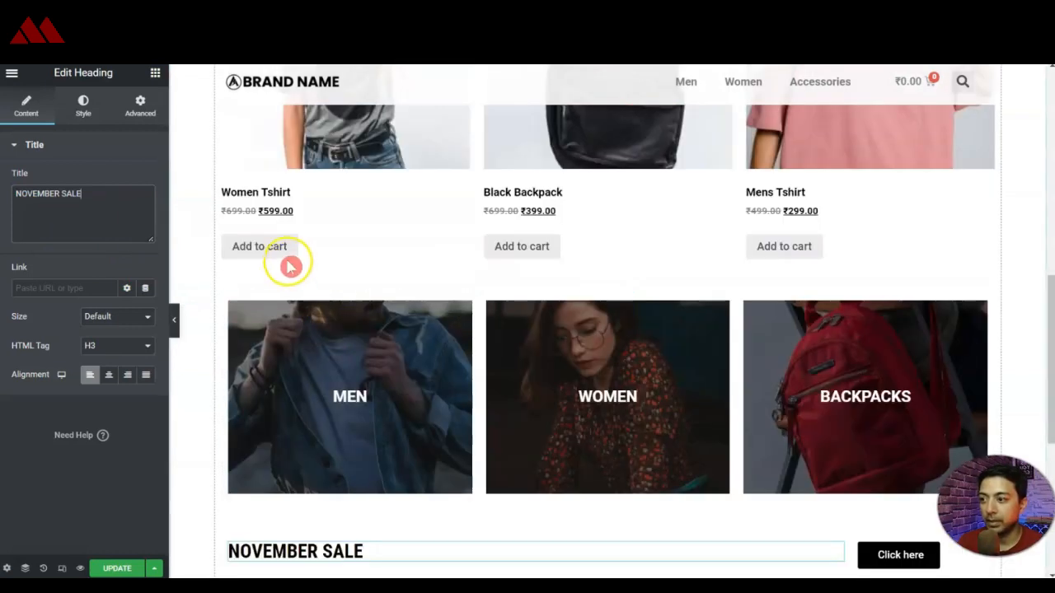
right_click(278, 178)
left_click(287, 205)
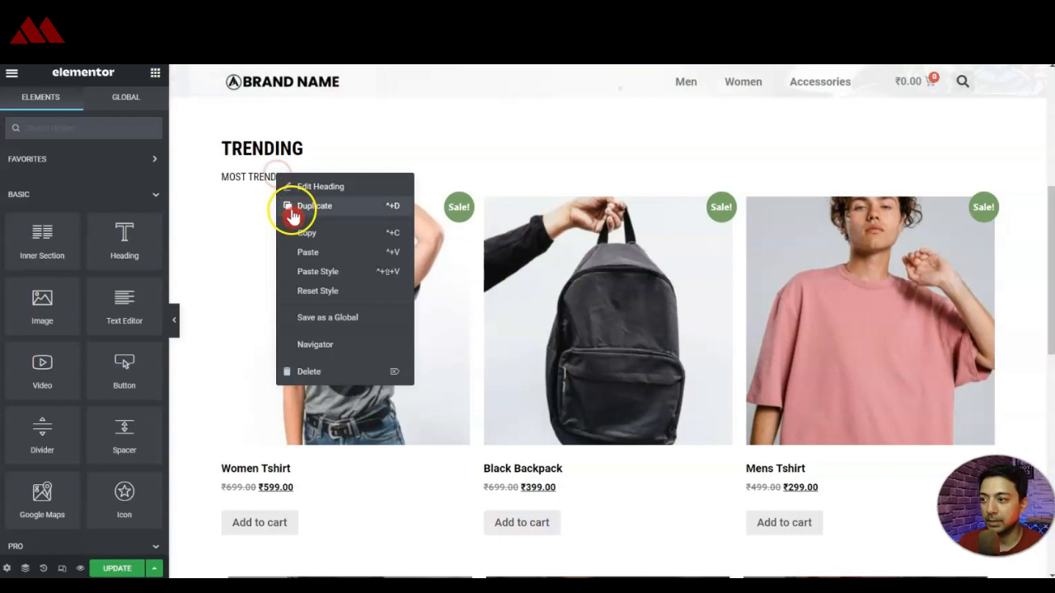
scroll(288, 247, "down", 8)
right_click(305, 275)
left_click(322, 337)
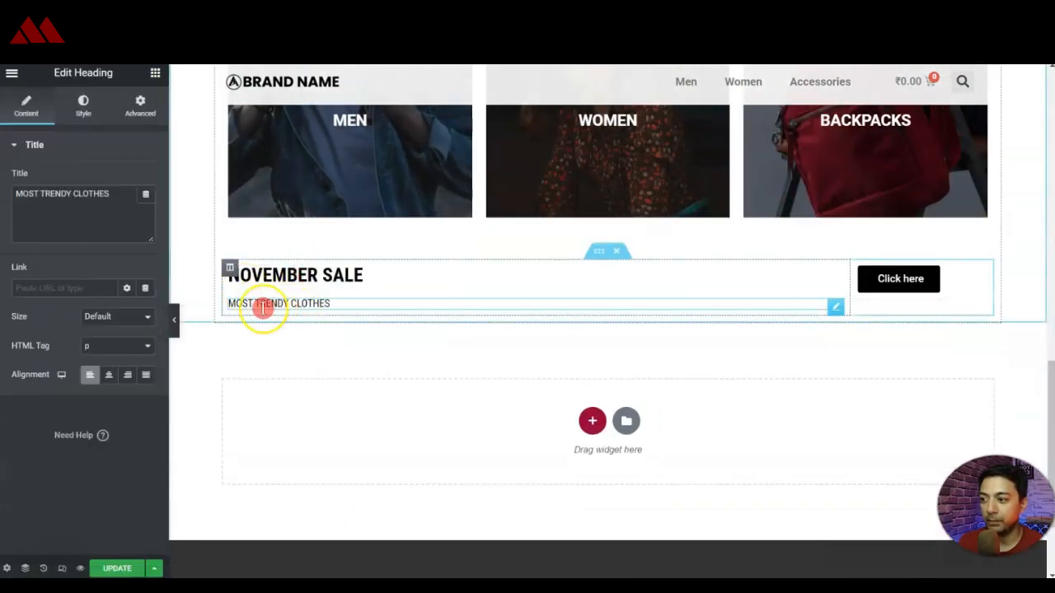
- Set the pasted subheading's text to "FREE SHIPPING OVER $125 FOR INTERNATIONAL ORDERS" and its font size to 22 px
left_click(112, 231)
type("FREE SHIPPING OVER $125 FOR INTERNATIONAL ORDERS")
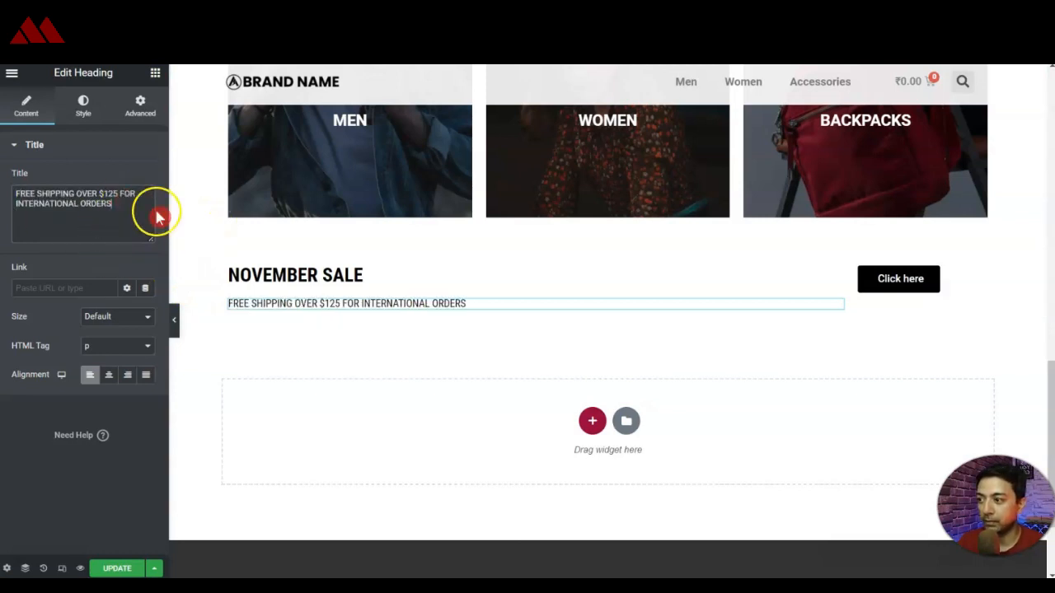
left_click(92, 126)
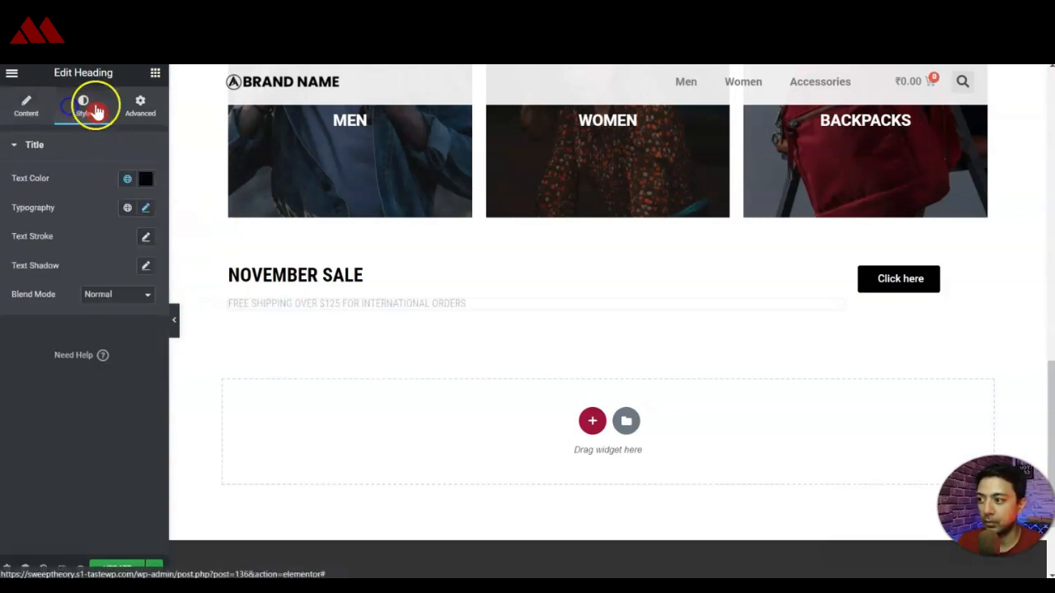
left_click(149, 207)
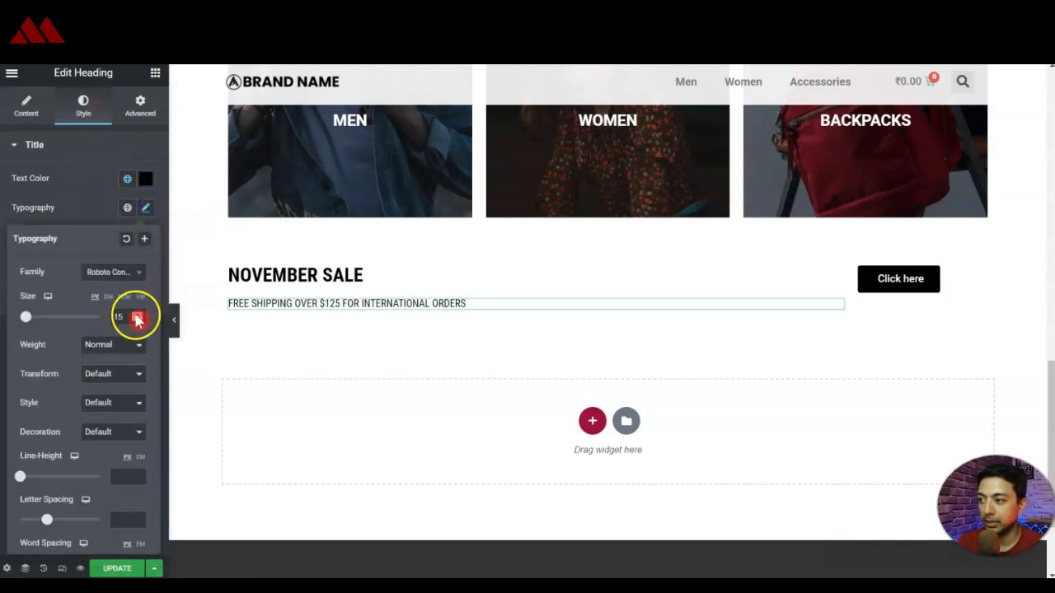
type("20")
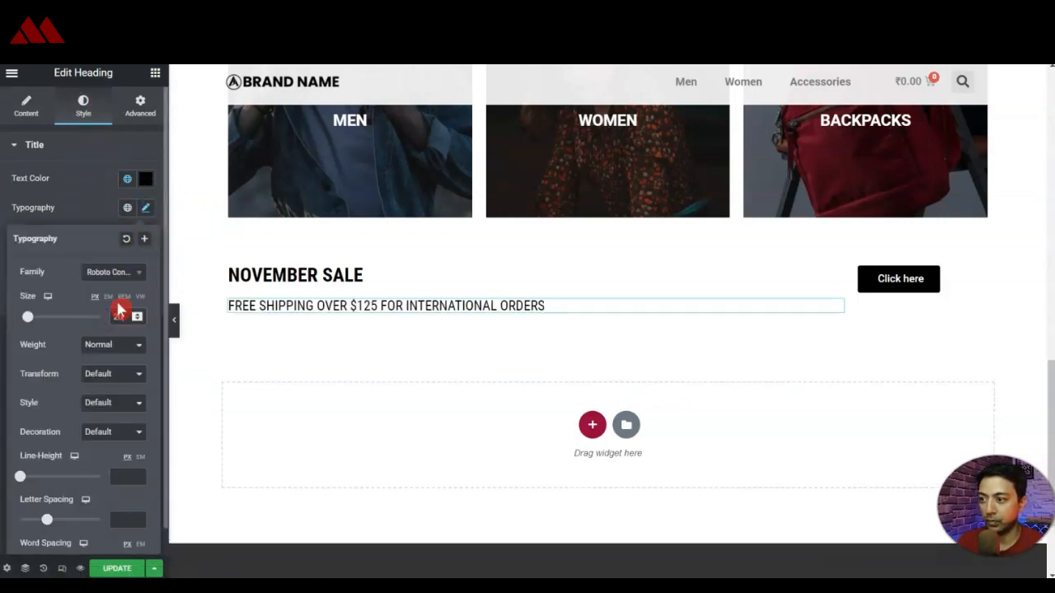
key("Up")
key("Up")
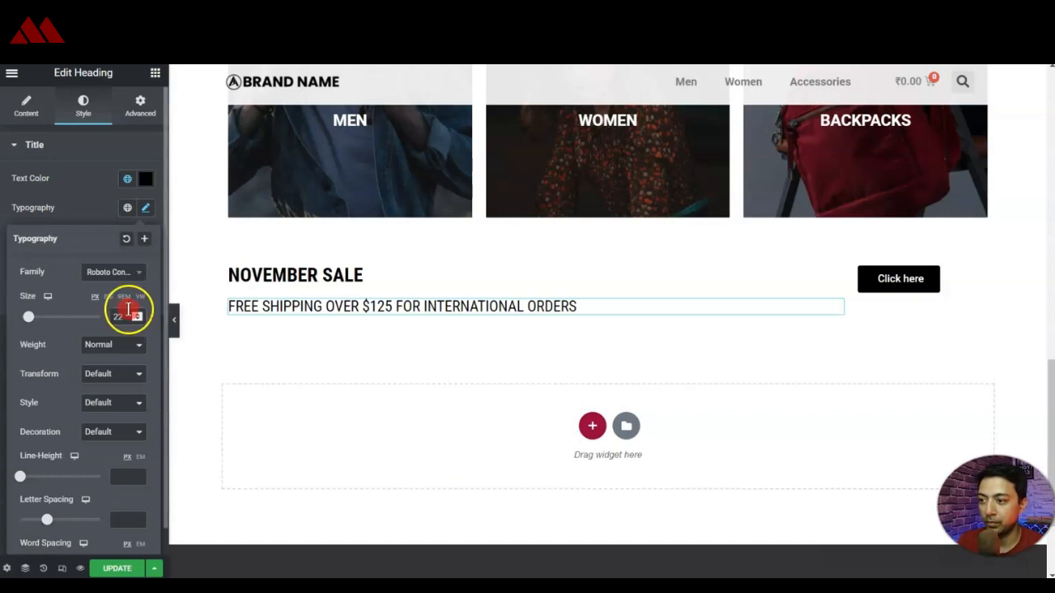
- Set the sale banner inner section's vertical alignment to Middle
left_click(600, 252)
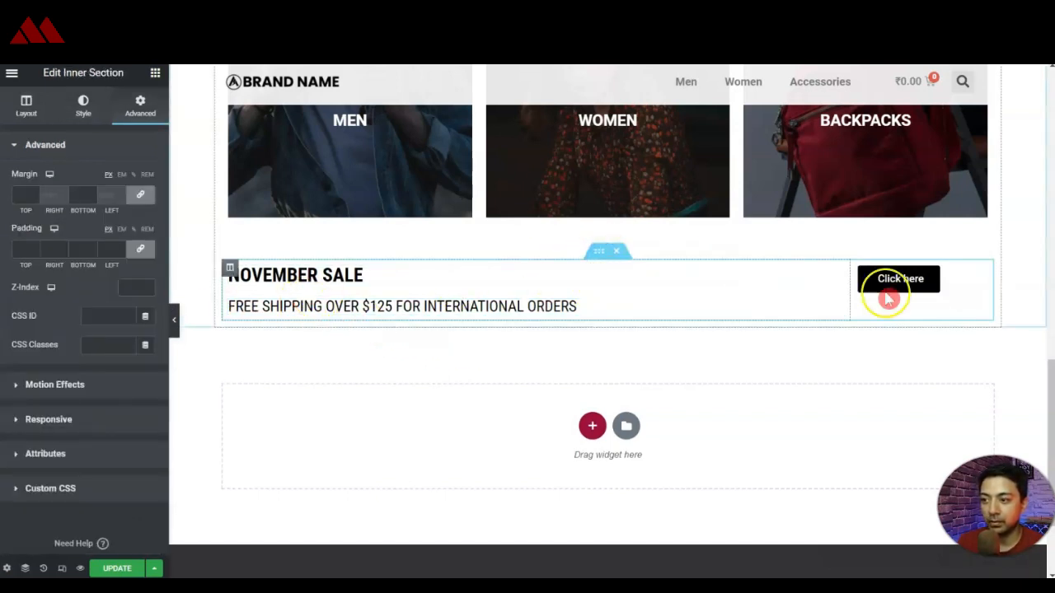
left_click(27, 107)
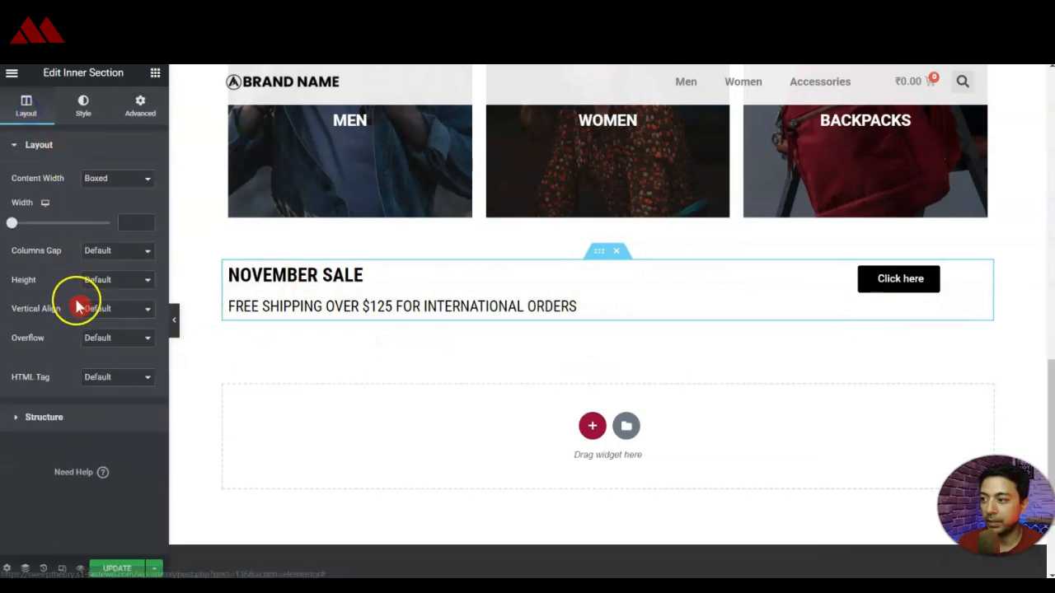
left_click(113, 317)
left_click(107, 346)
left_click(612, 265)
left_click(597, 255)
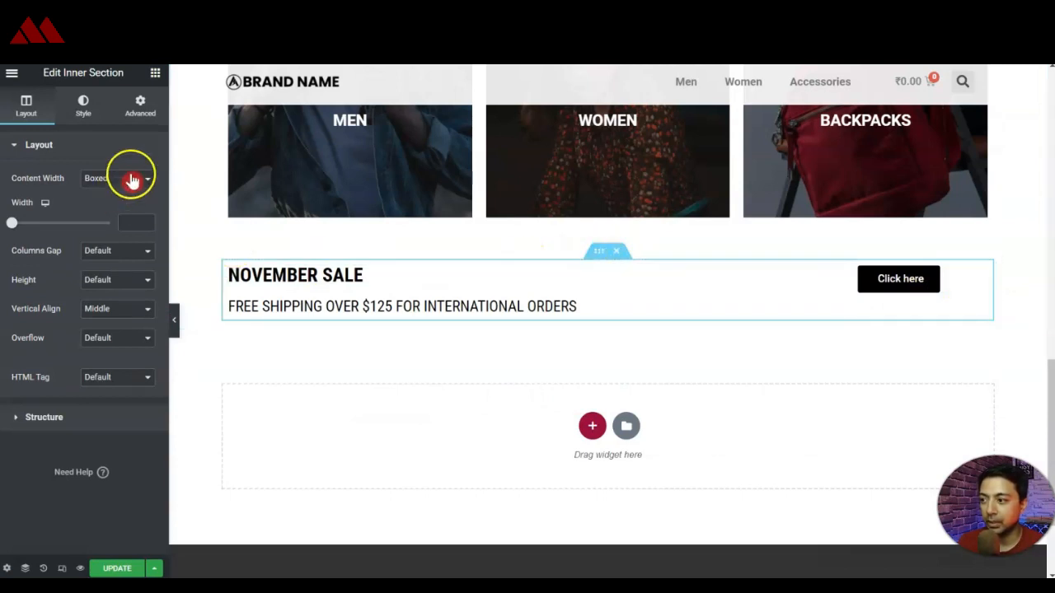
- Give the sale banner inner section a Dotted border with a width of 2 on all sides
left_click(83, 111)
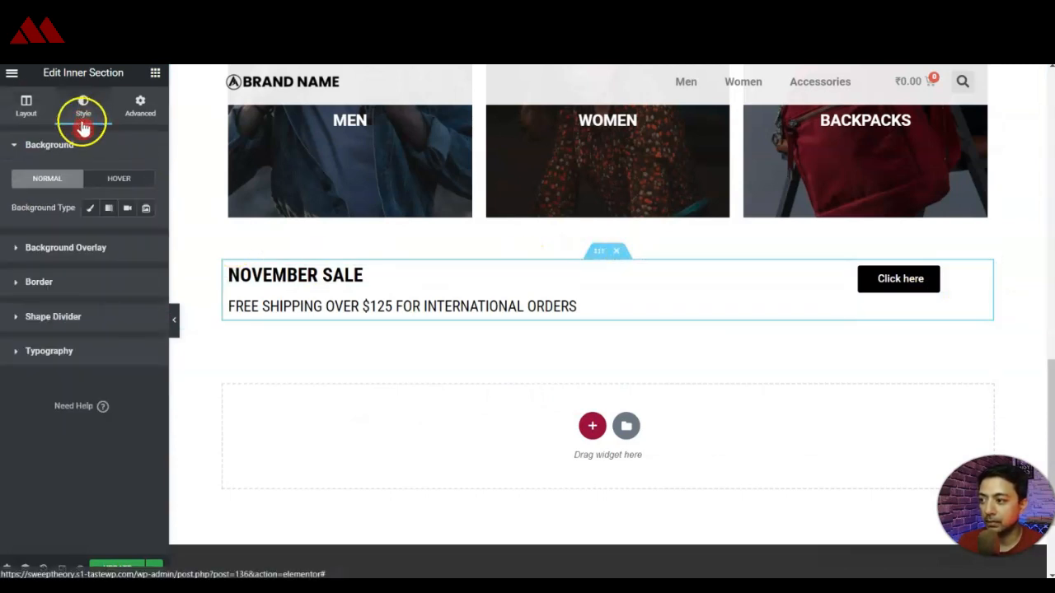
left_click(18, 286)
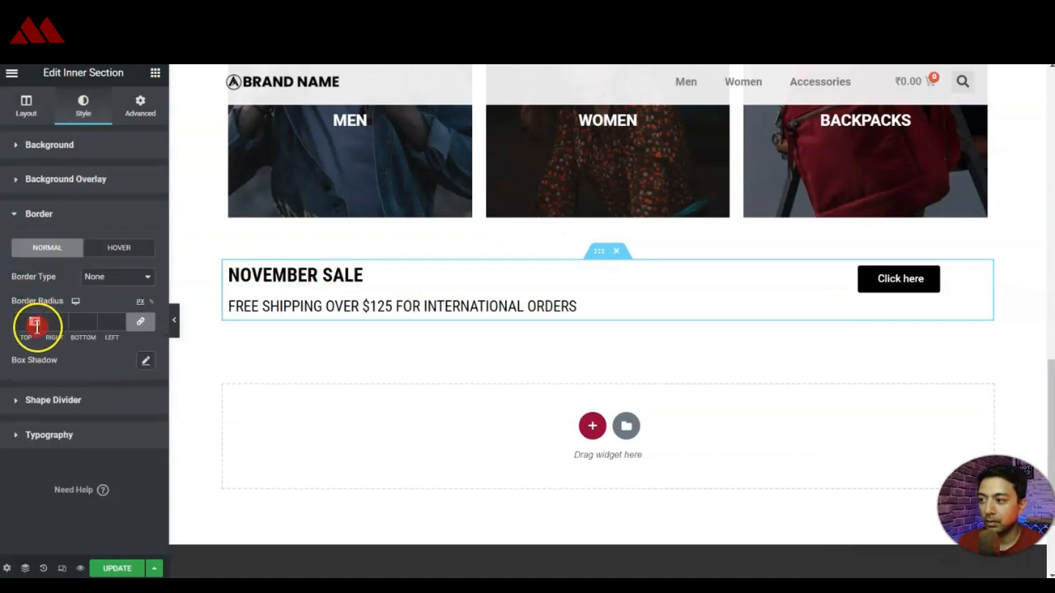
left_click(120, 284)
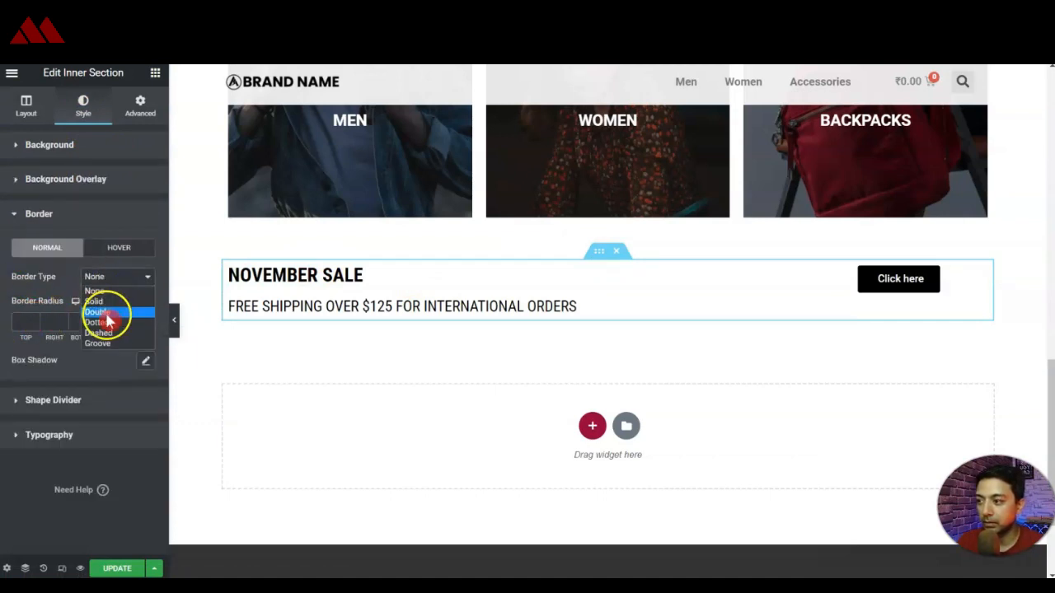
left_click(109, 323)
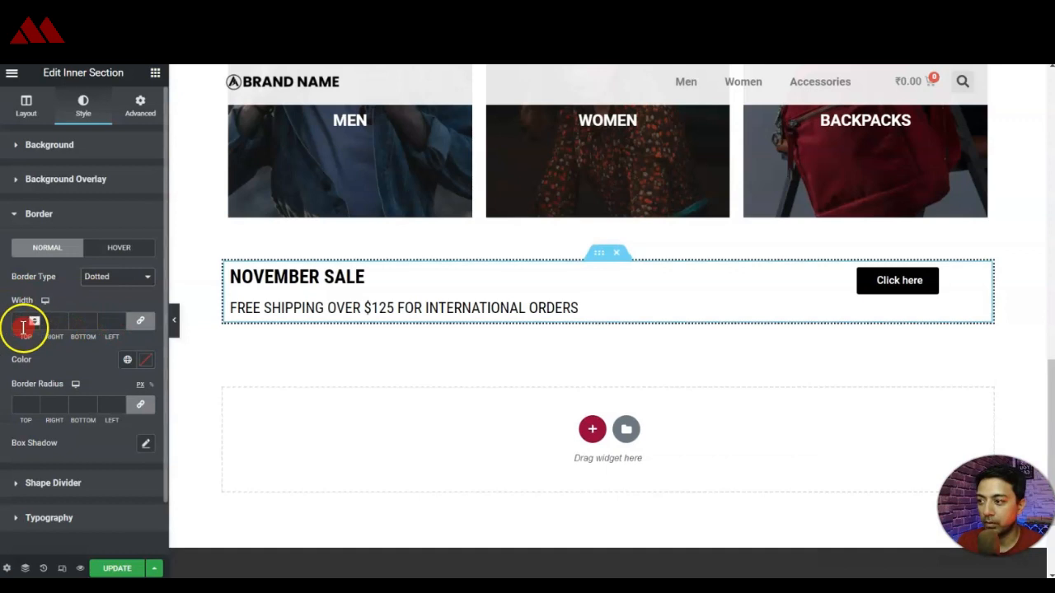
type("1")
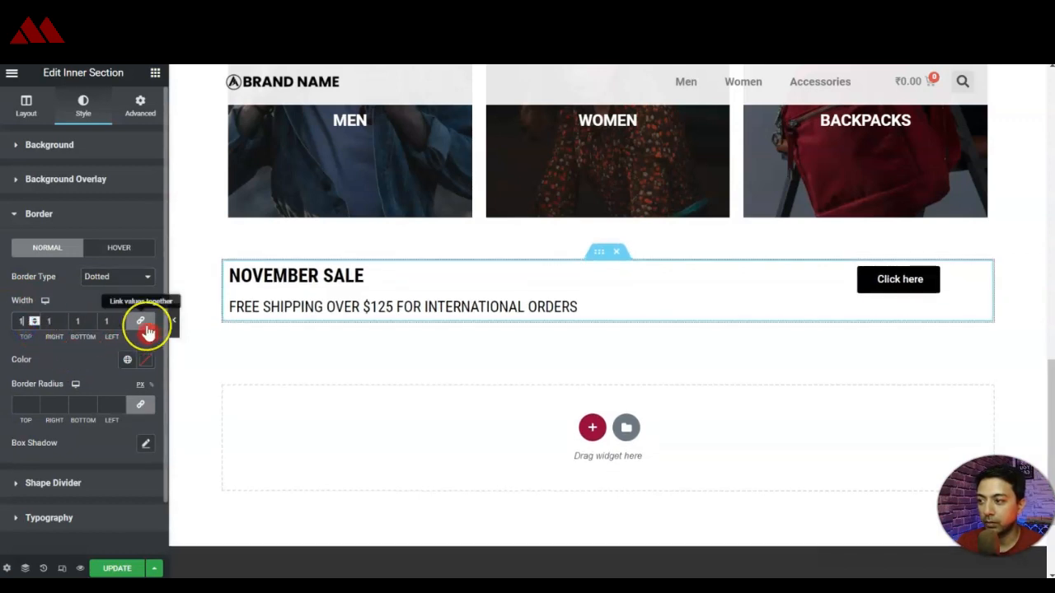
key("Up")
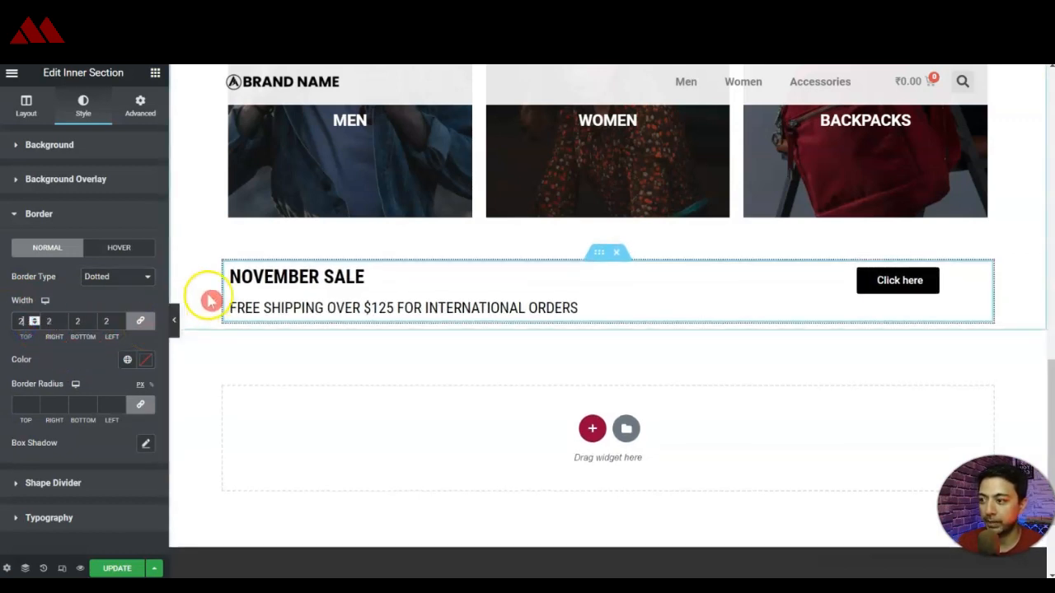
- Set the sale banner inner section's border color to #322222 and its padding to 10 on all sides
left_click(148, 362)
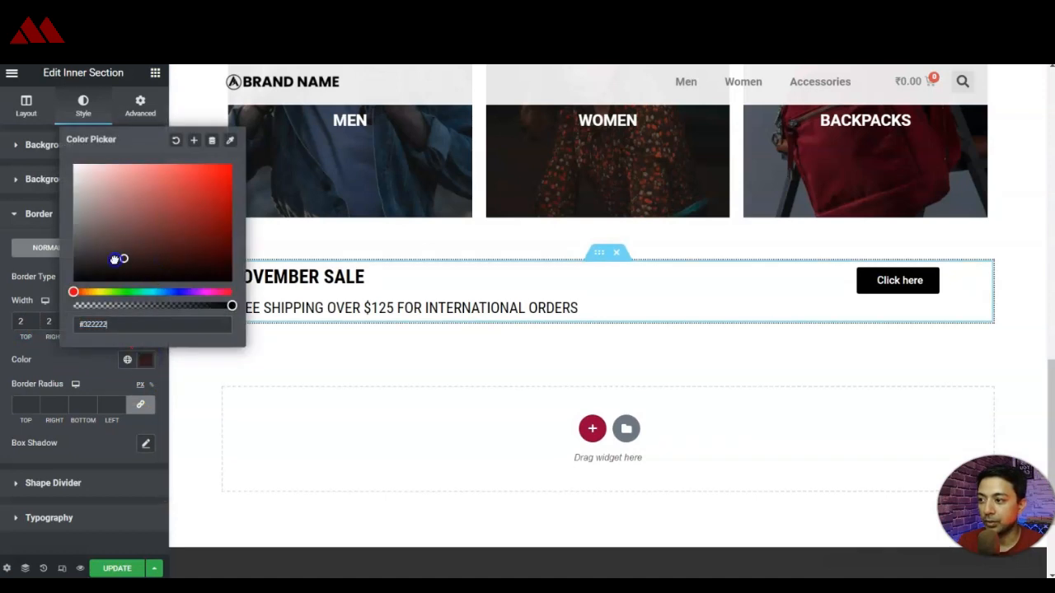
left_click(41, 371)
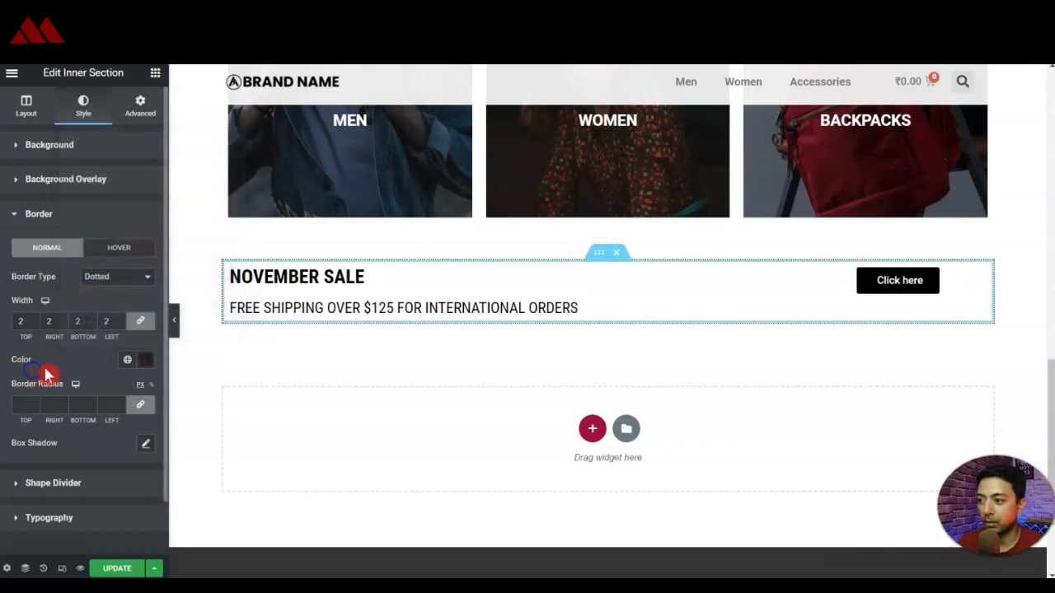
left_click(136, 116)
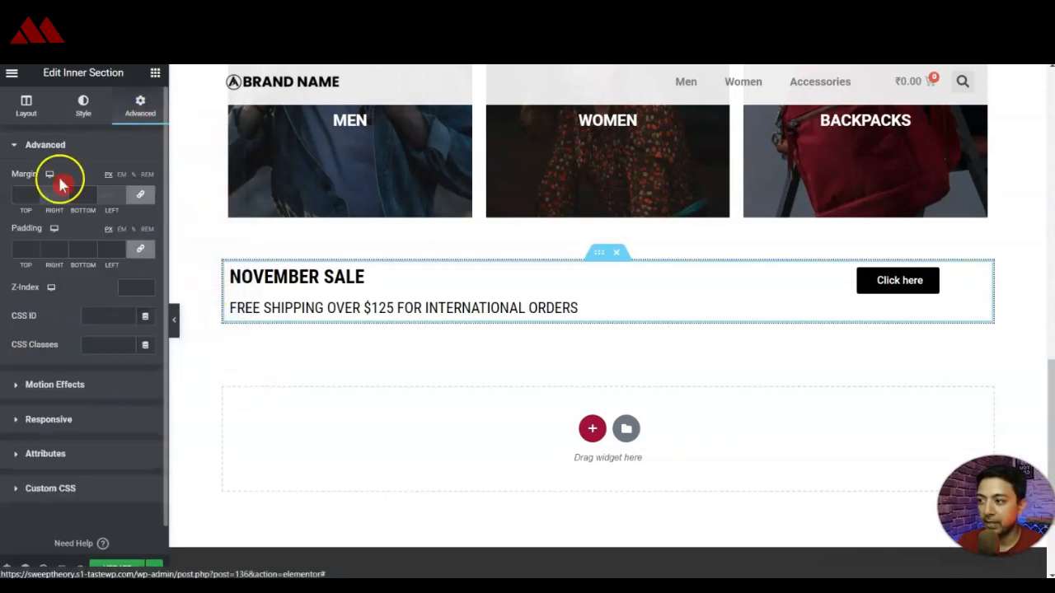
left_click(33, 251)
type("10")
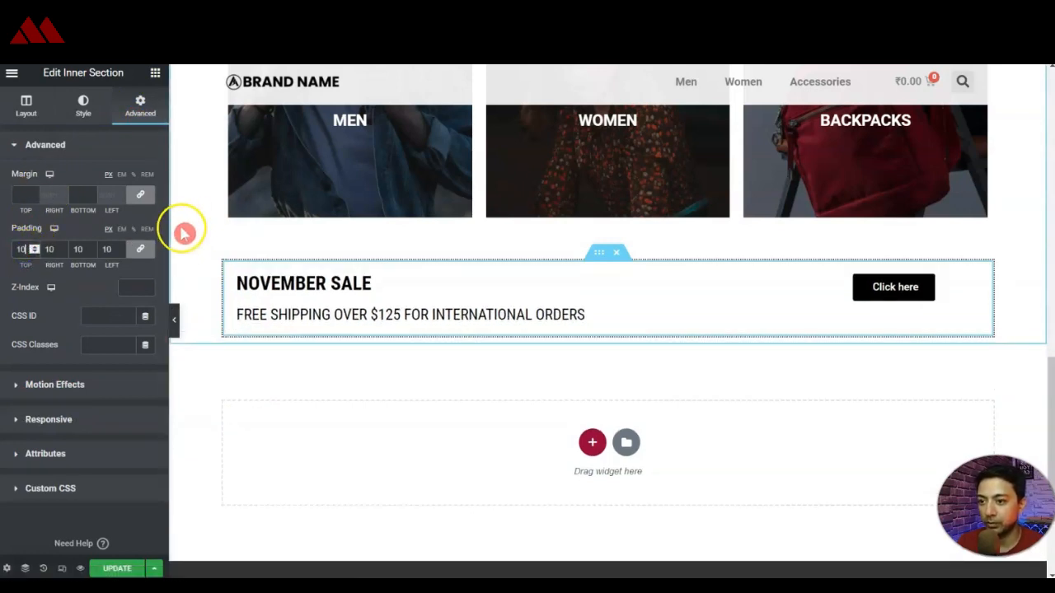
- Set the sale banner button's alignment to Justified and change its text to "SHOP NOW"
left_click(972, 287)
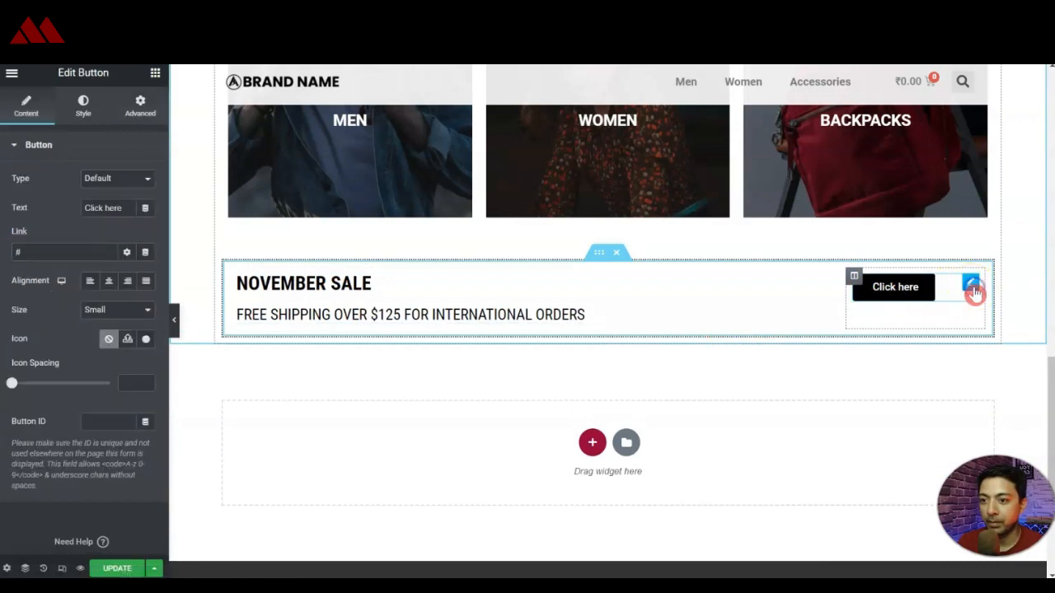
left_click(145, 281)
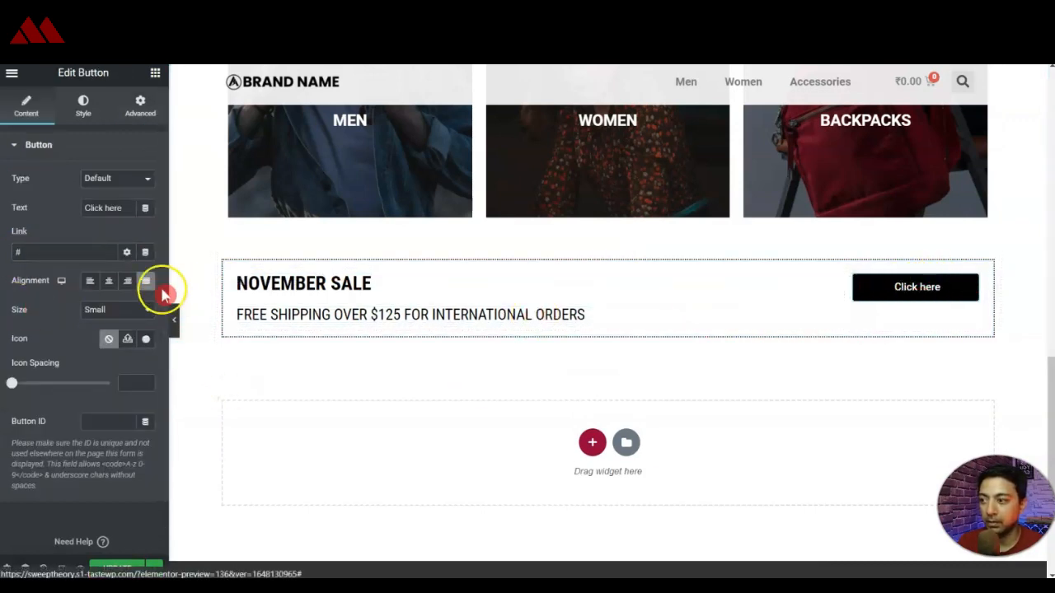
key("ctrl+a")
type("SH")
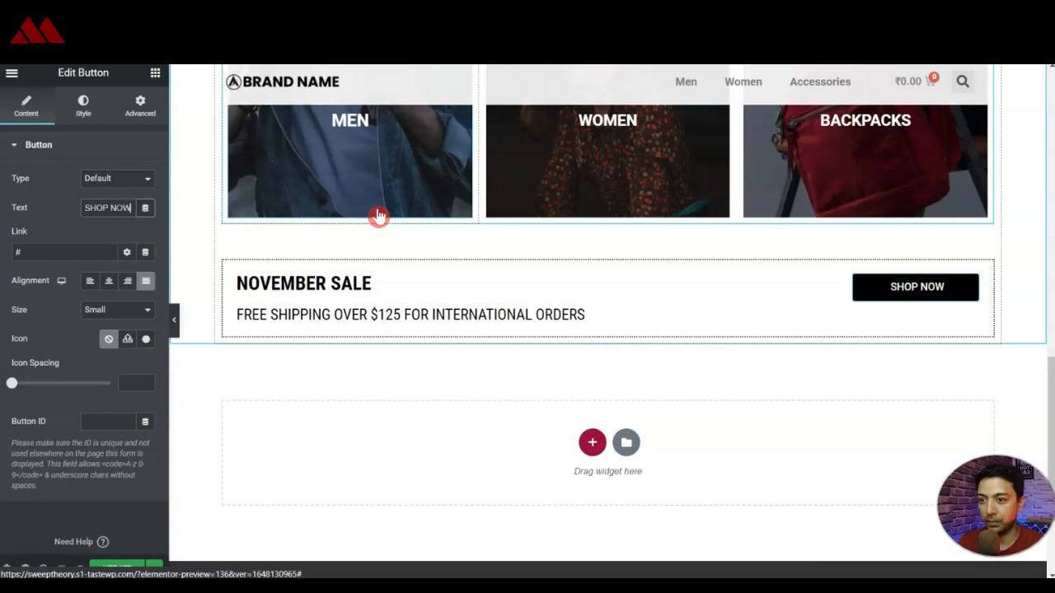
- Insert an inner section above the TRENDING heading and delete its second column
left_click(151, 76)
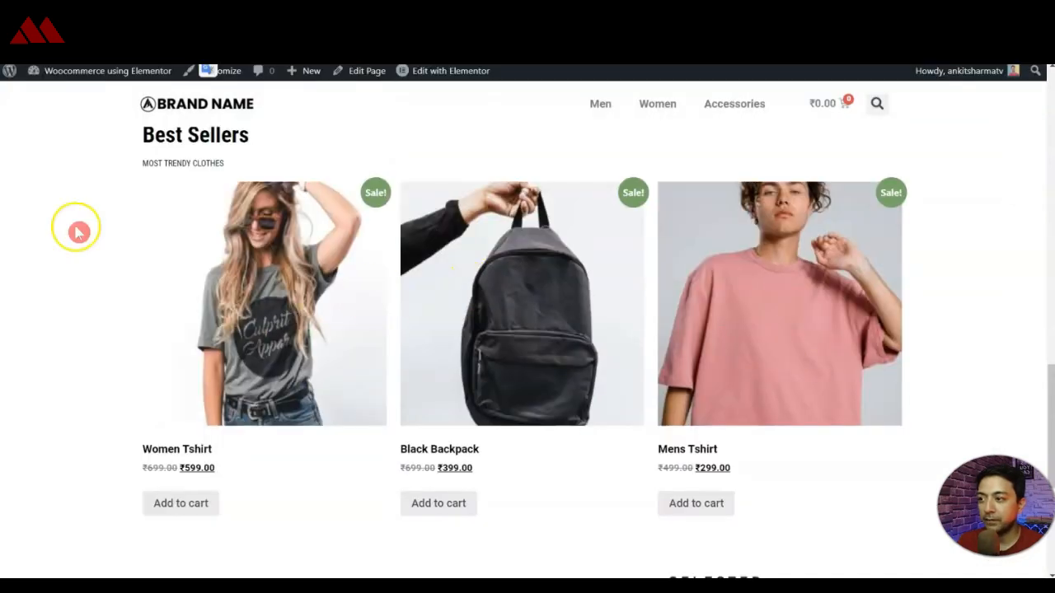
scroll(746, 323, "down", 2)
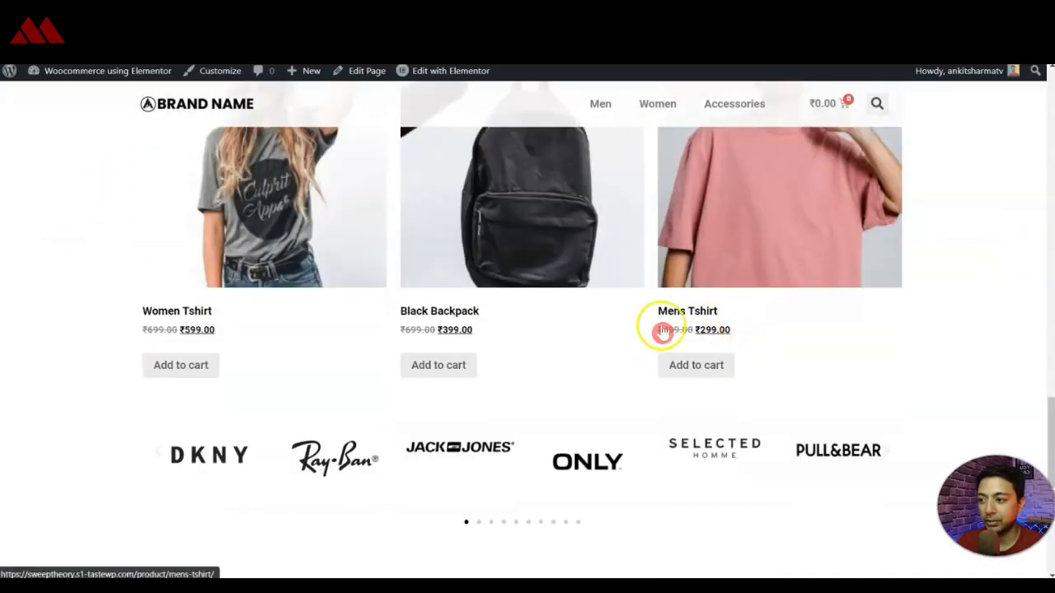
scroll(660, 330, "up", 2)
left_click(437, 70)
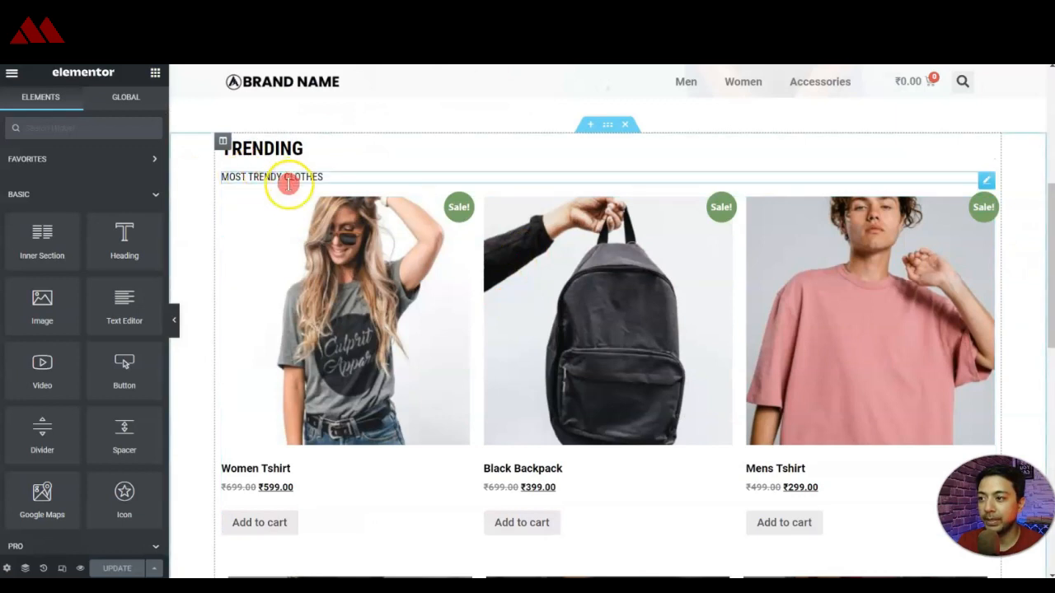
scroll(305, 254, "up", 1)
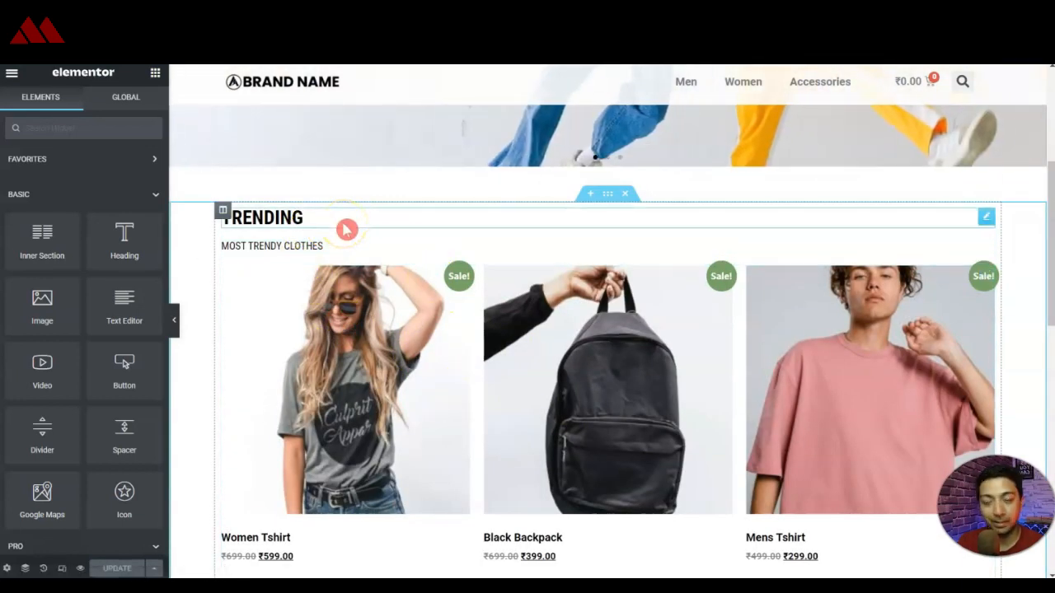
left_click_drag(78, 253, 273, 223)
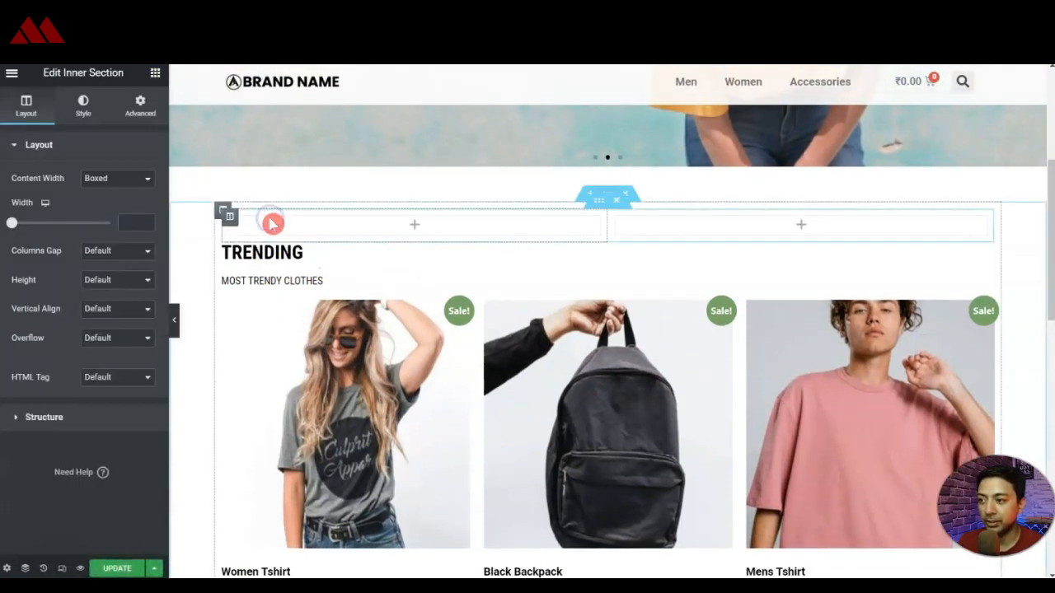
right_click(619, 220)
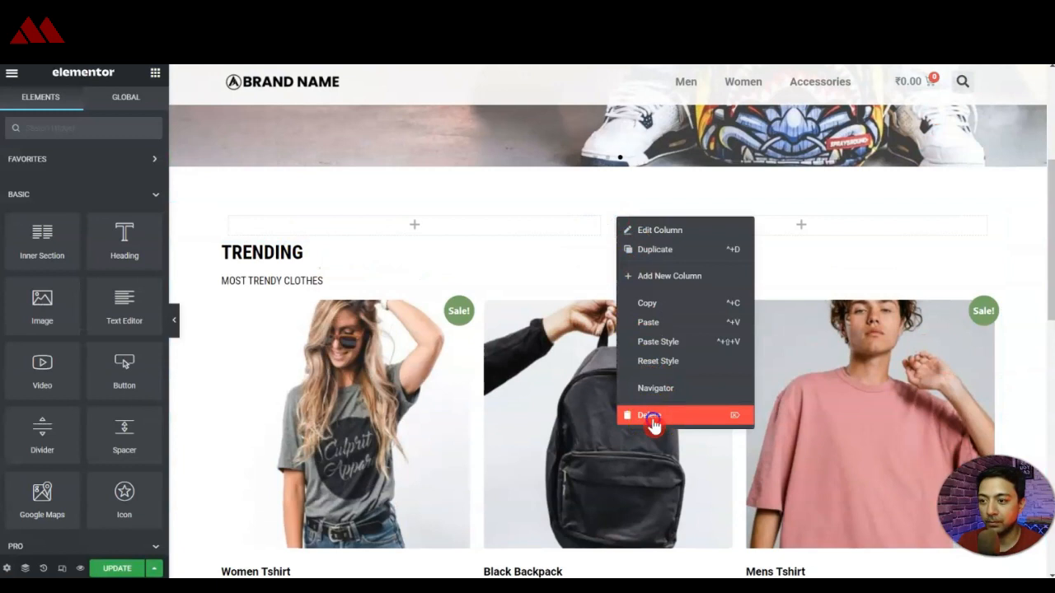
left_click(651, 417)
- Move the TRENDING heading, the MOST TRENDY CLOTHES subheading and the products grid into the new inner section
left_click(282, 246)
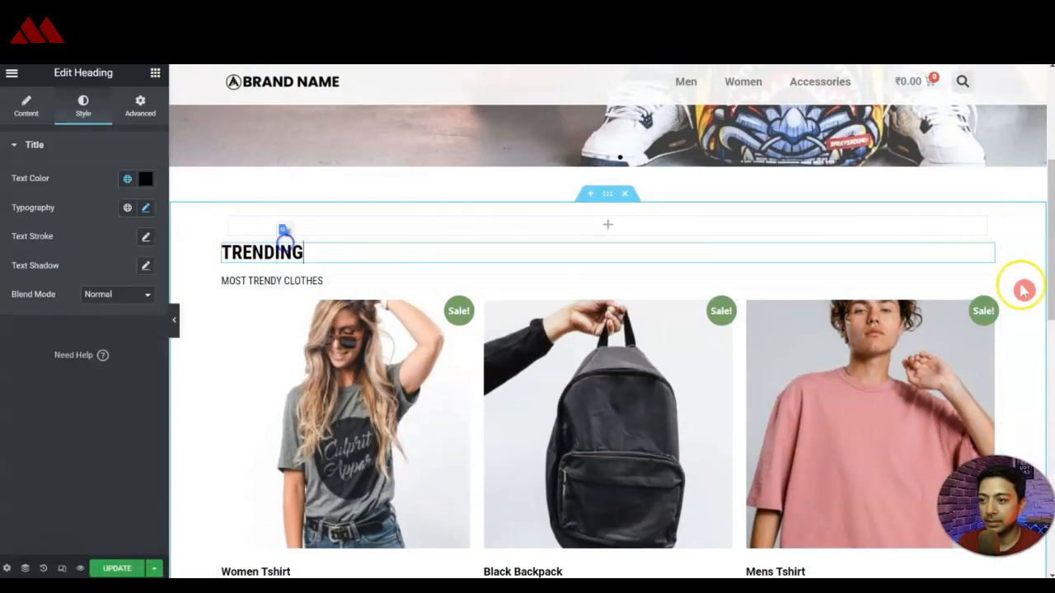
left_click_drag(978, 252, 796, 234)
left_click_drag(980, 257, 964, 237)
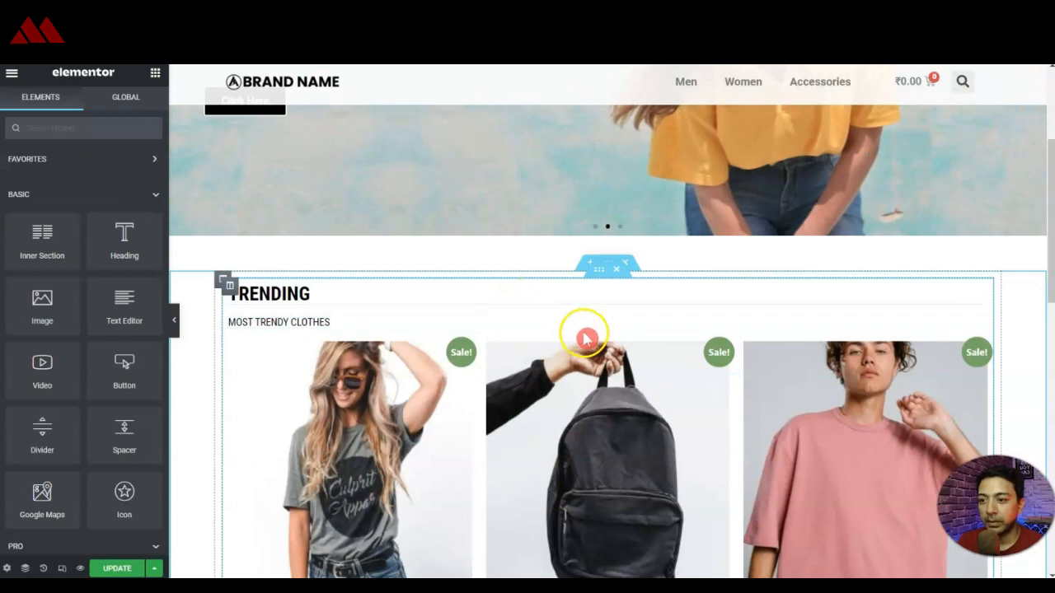
- Copy the TRENDING inner section and paste it beneath the NOVEMBER SALE banner
scroll(586, 336, "down", 6)
scroll(568, 331, "up", 4)
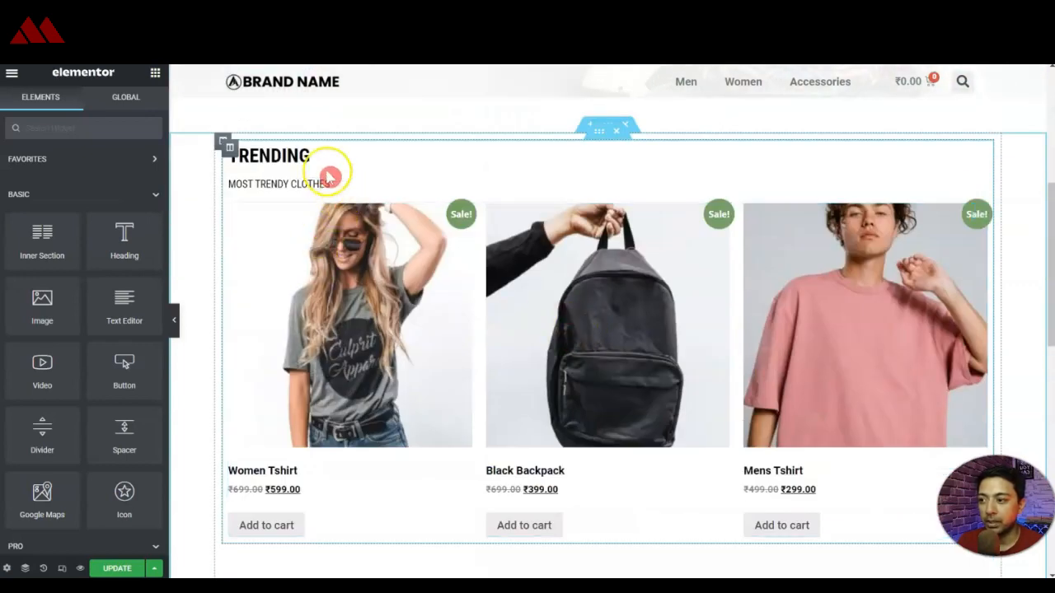
right_click(599, 141)
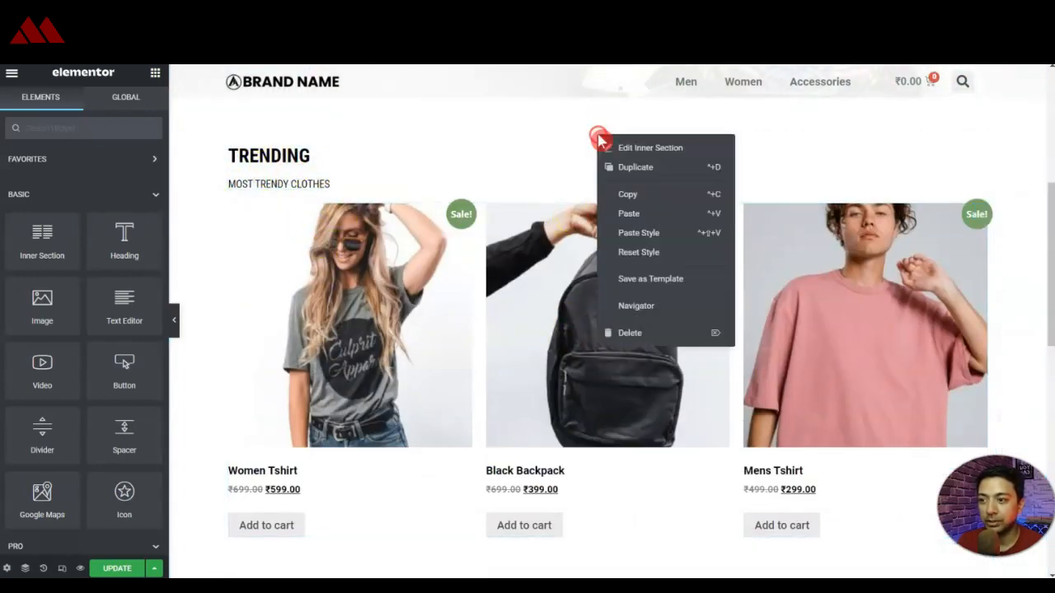
left_click(624, 191)
scroll(589, 209, "down", 5)
scroll(588, 211, "down", 3)
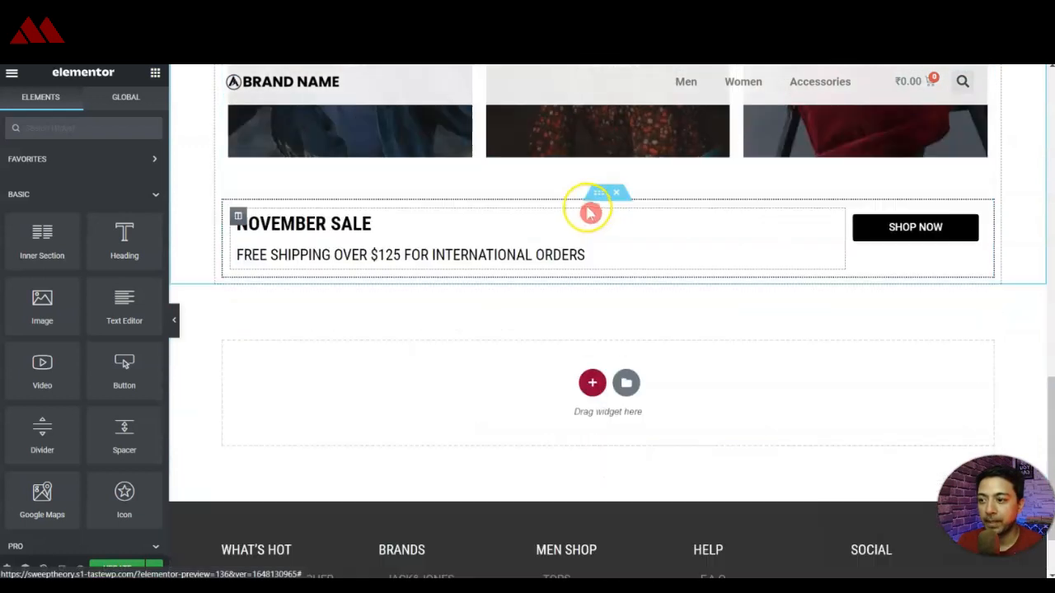
right_click(598, 198)
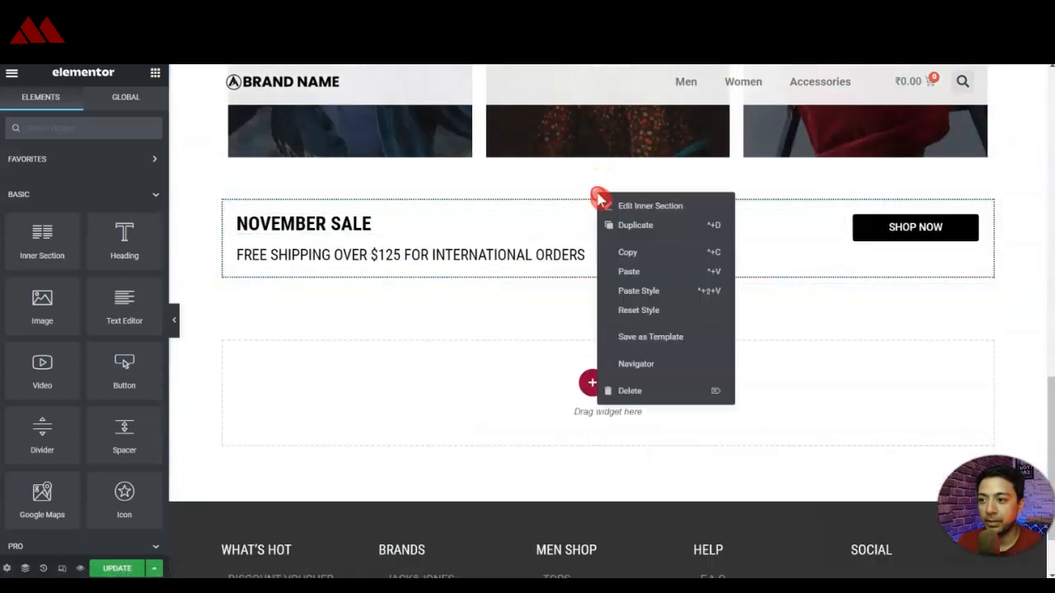
left_click(618, 271)
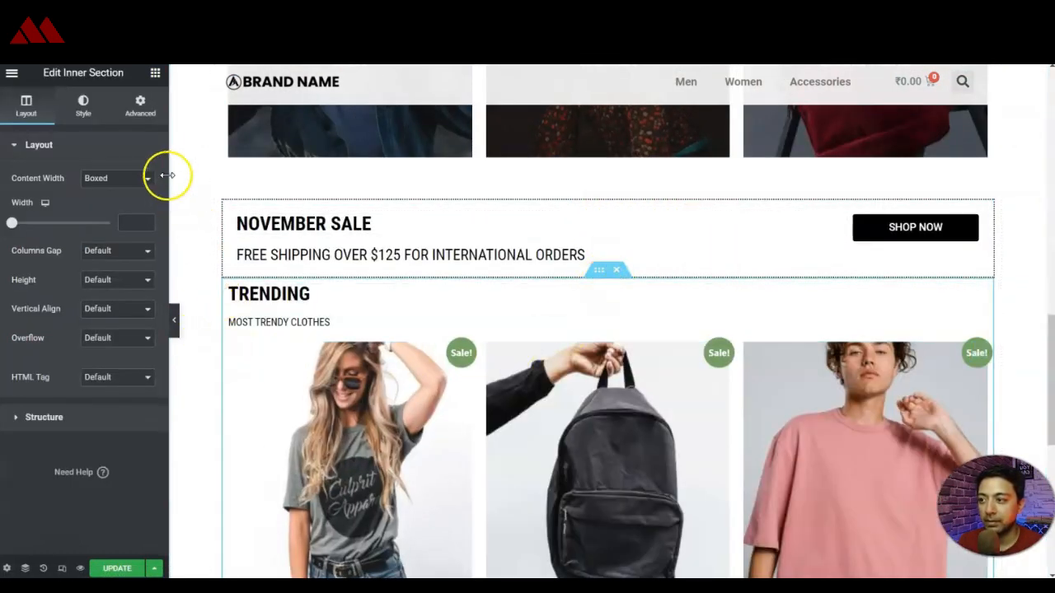
- Give the pasted inner section top and bottom margins of 50 and change its heading to "BESTSELLERS"
left_click(142, 111)
left_click(20, 194)
type("50")
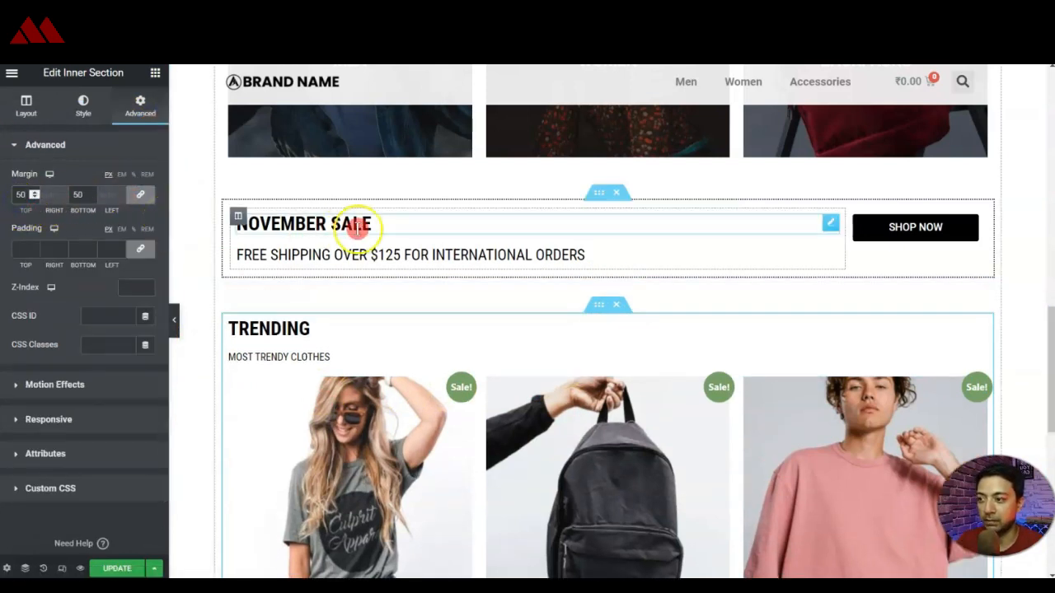
double_click(289, 328)
double_click(68, 209)
type("Be")
- Add an Image Carousel widget beneath the BESTSELLERS products
scroll(643, 251, "down", 3)
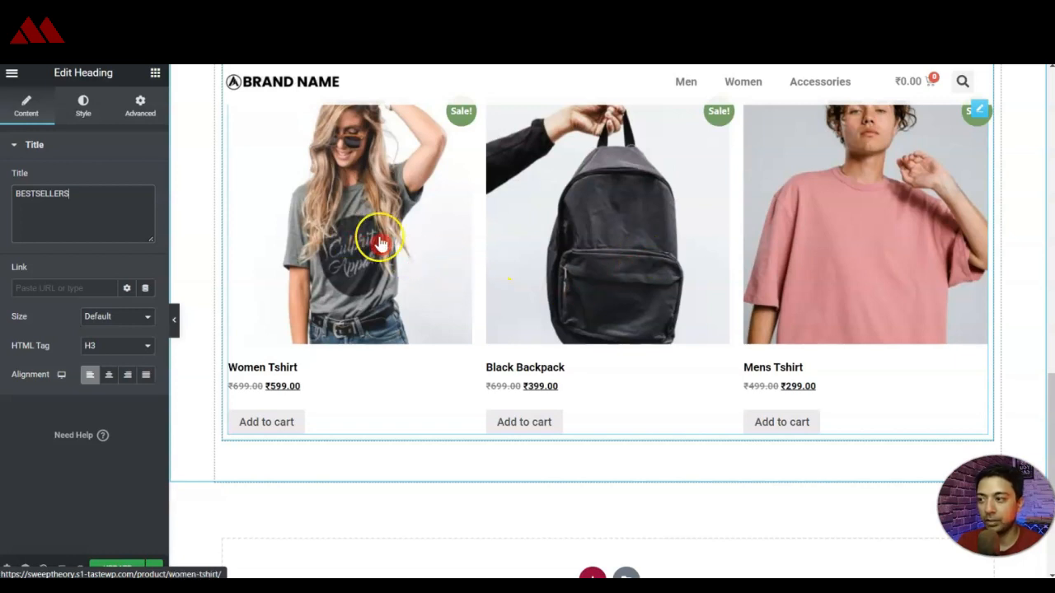
scroll(849, 260, "down", 2)
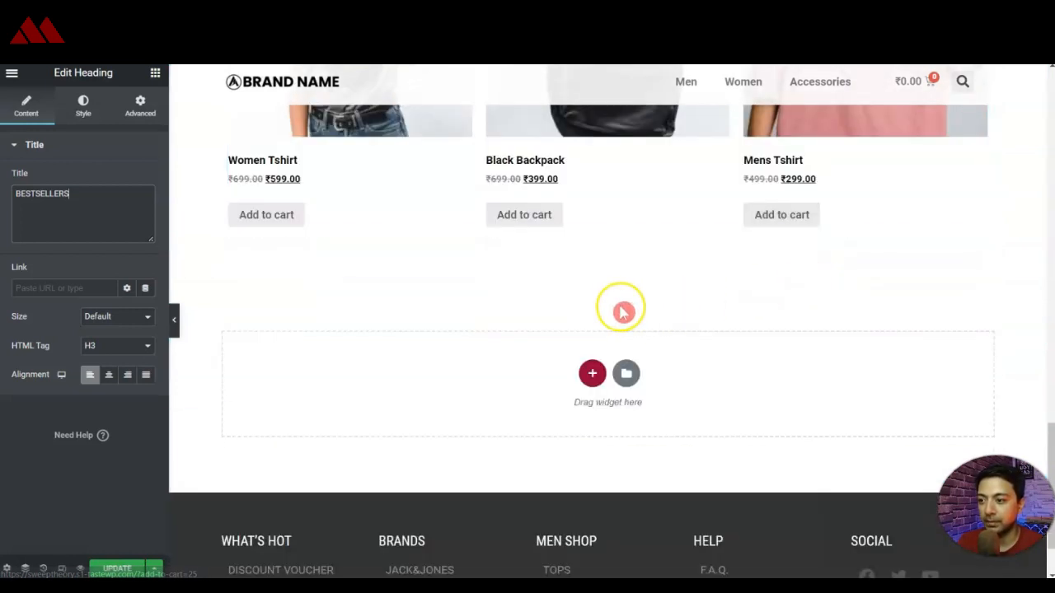
scroll(631, 266, "up", 2)
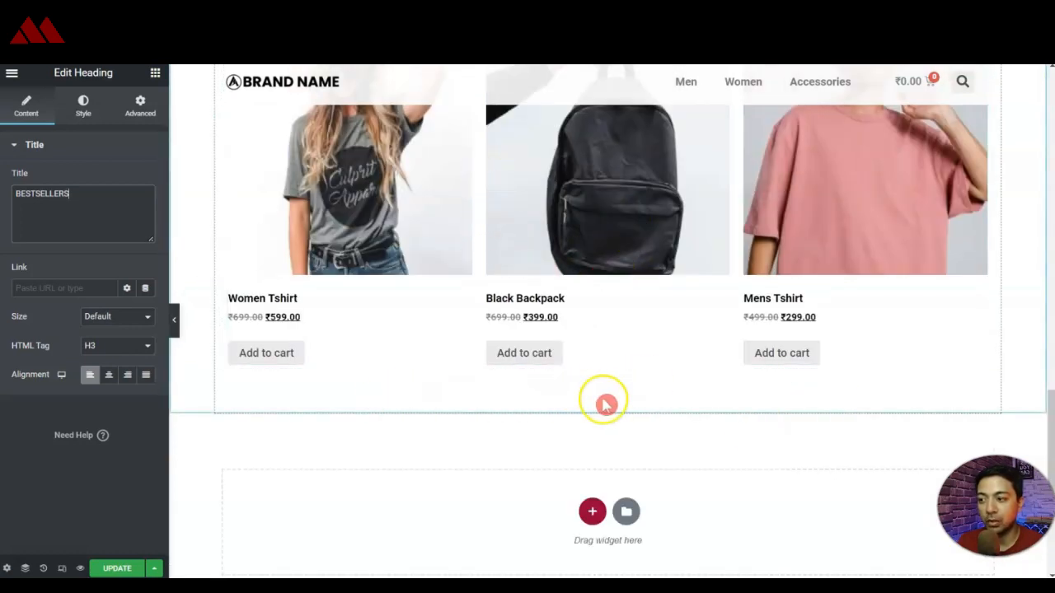
scroll(605, 401, "down", 2)
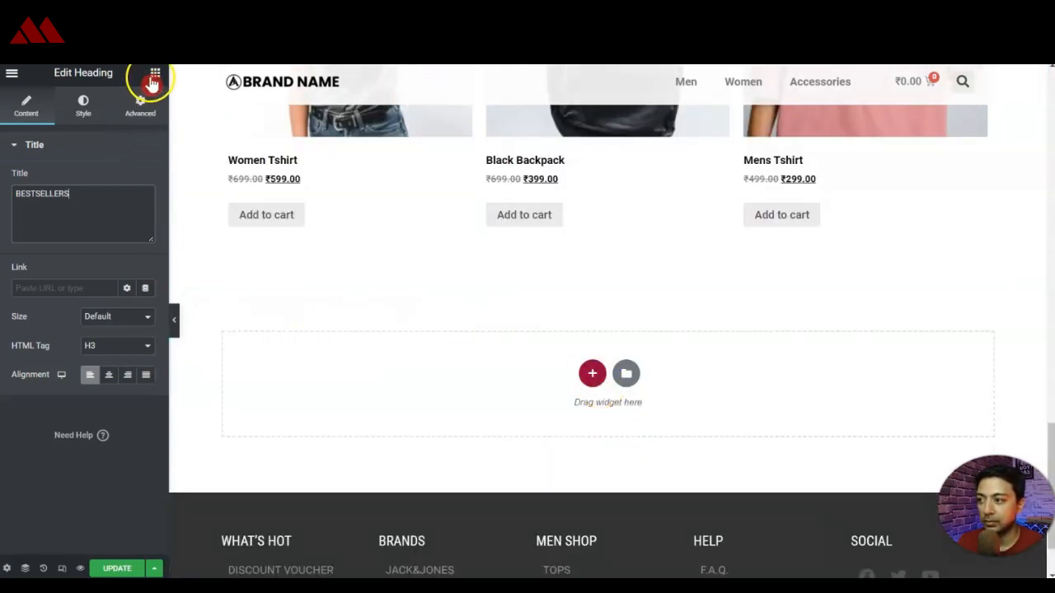
left_click(154, 76)
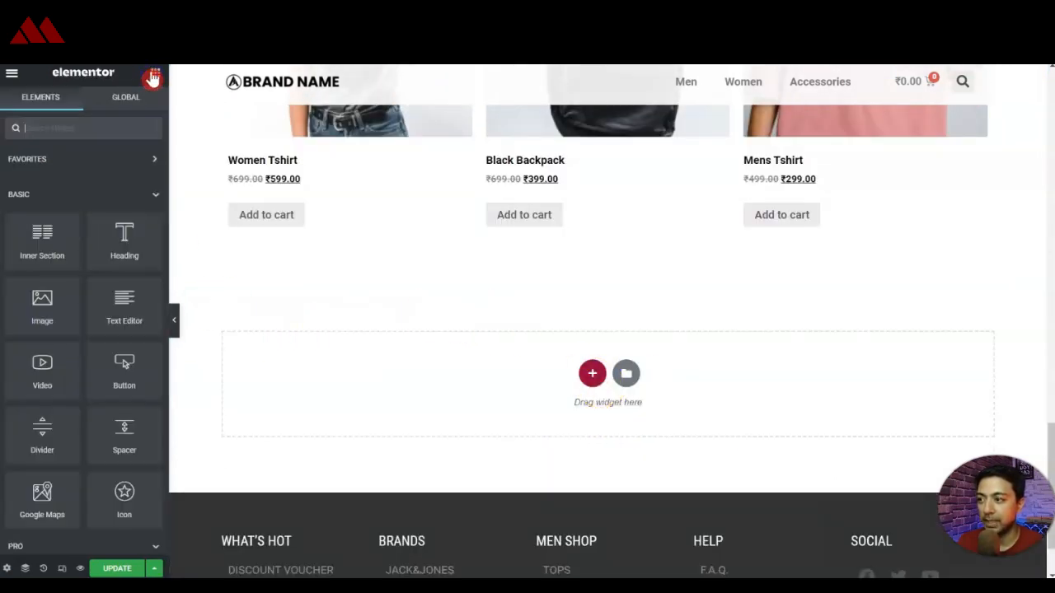
left_click(121, 129)
type("sli")
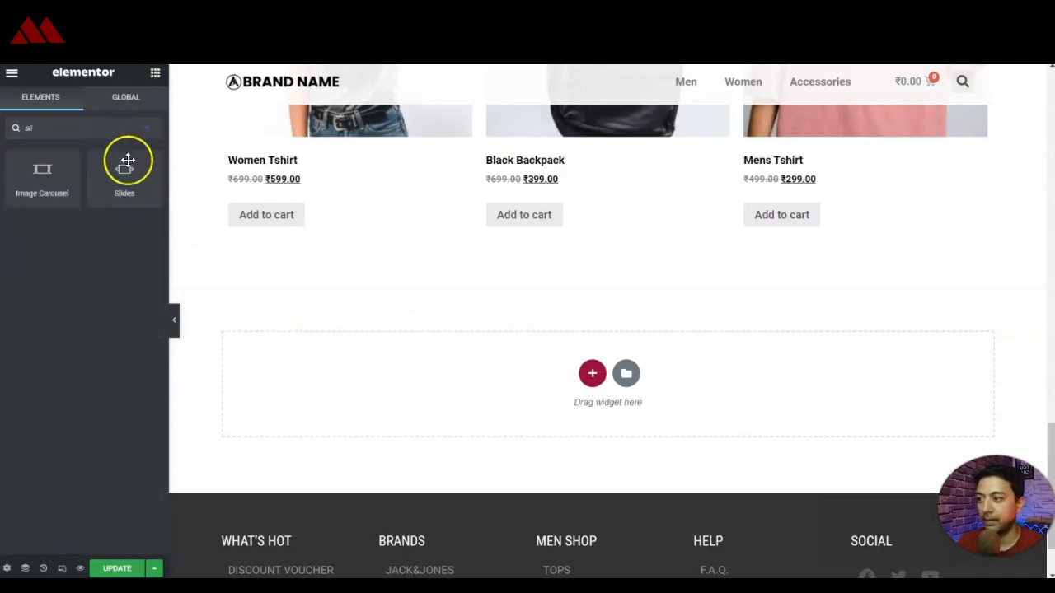
left_click_drag(45, 188, 583, 237)
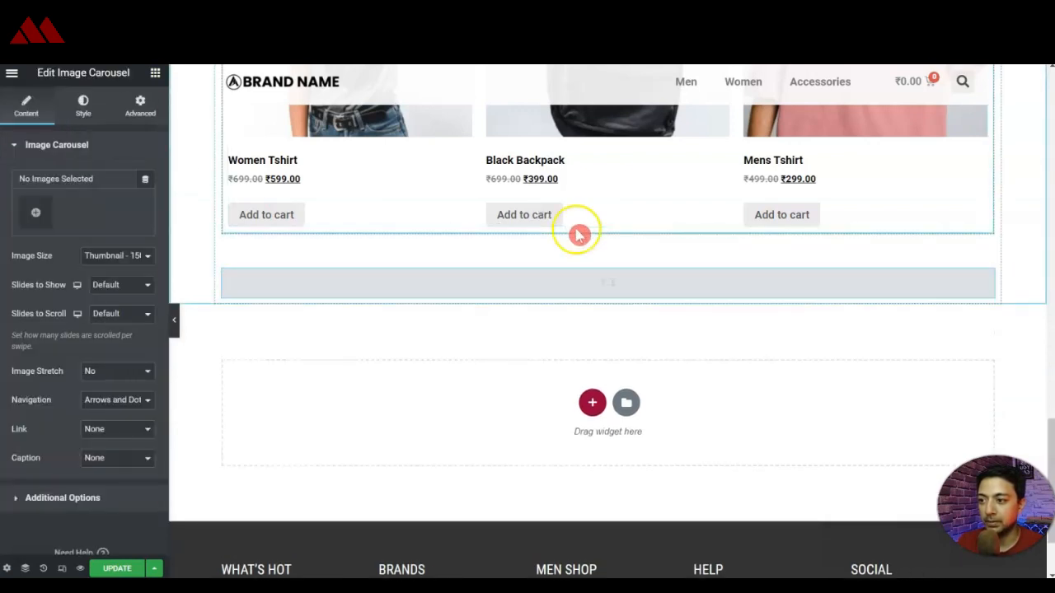
- Fill the carousel with the ten brand logos from the media library, from H&M through Selected Homme, and insert the gallery
left_click(42, 221)
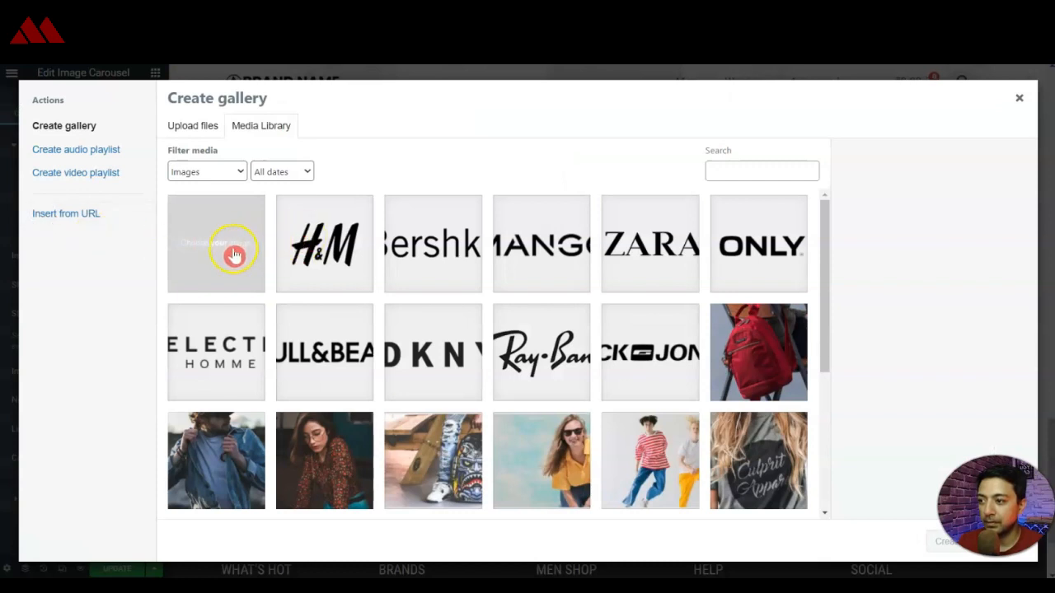
left_click(301, 257)
left_click(436, 264)
left_click(540, 251)
left_click(664, 247)
left_click(750, 259)
left_click(649, 363)
left_click(557, 381)
left_click(464, 372)
left_click(356, 367)
left_click(248, 370)
left_click(985, 544)
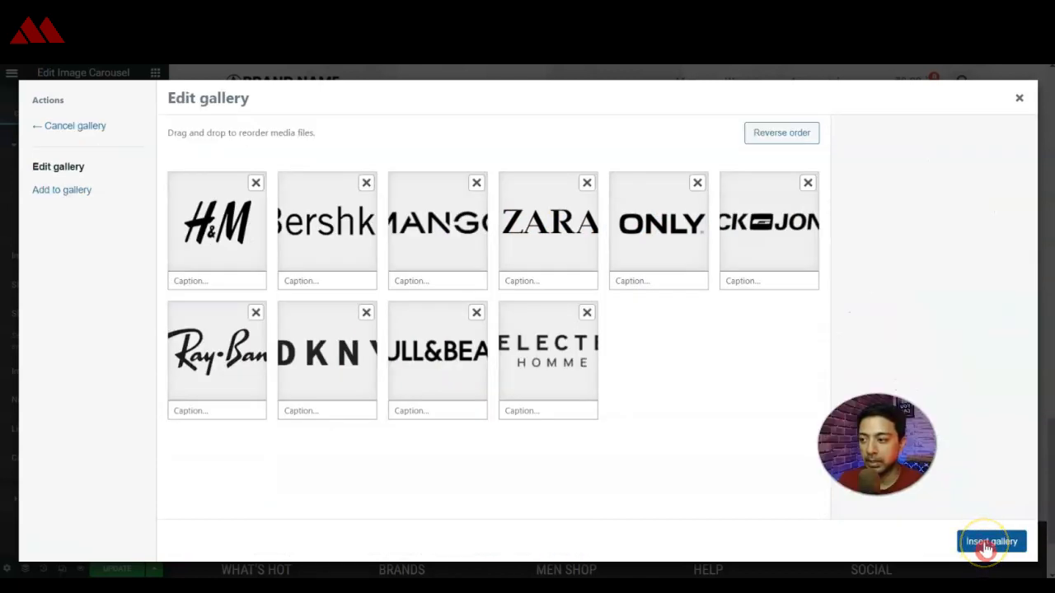
left_click(990, 543)
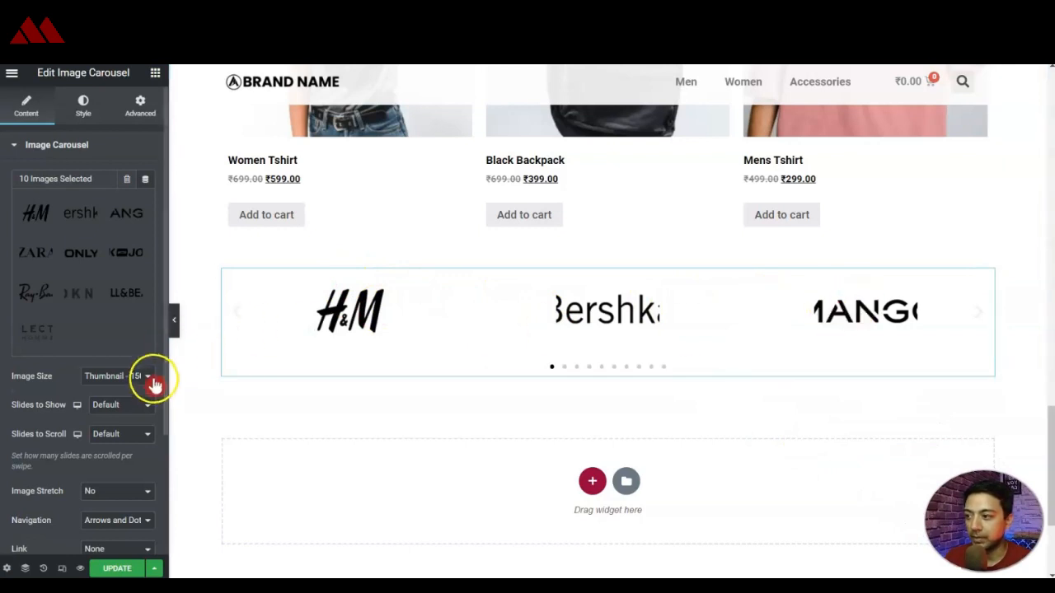
- Set the logo carousel's image size to Full and its number of slides to show to 5
left_click(140, 405)
left_click(119, 377)
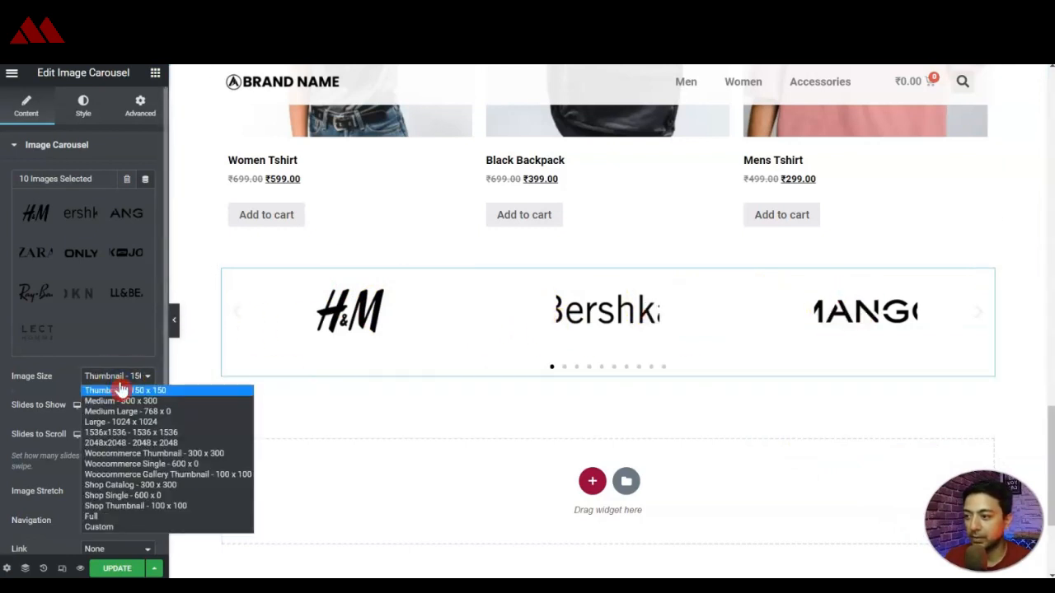
left_click(107, 516)
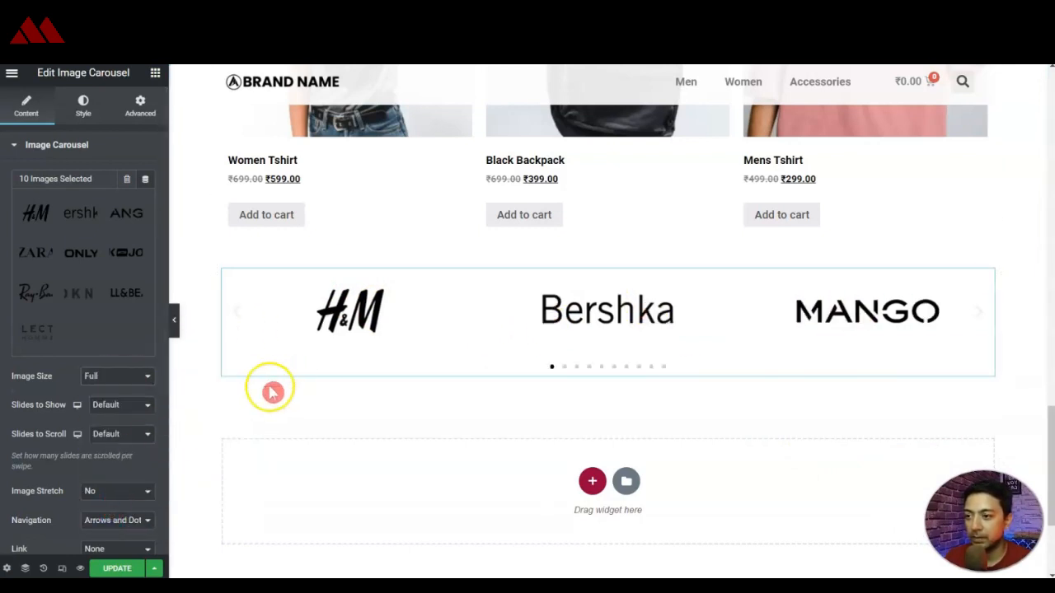
left_click(119, 408)
left_click(111, 462)
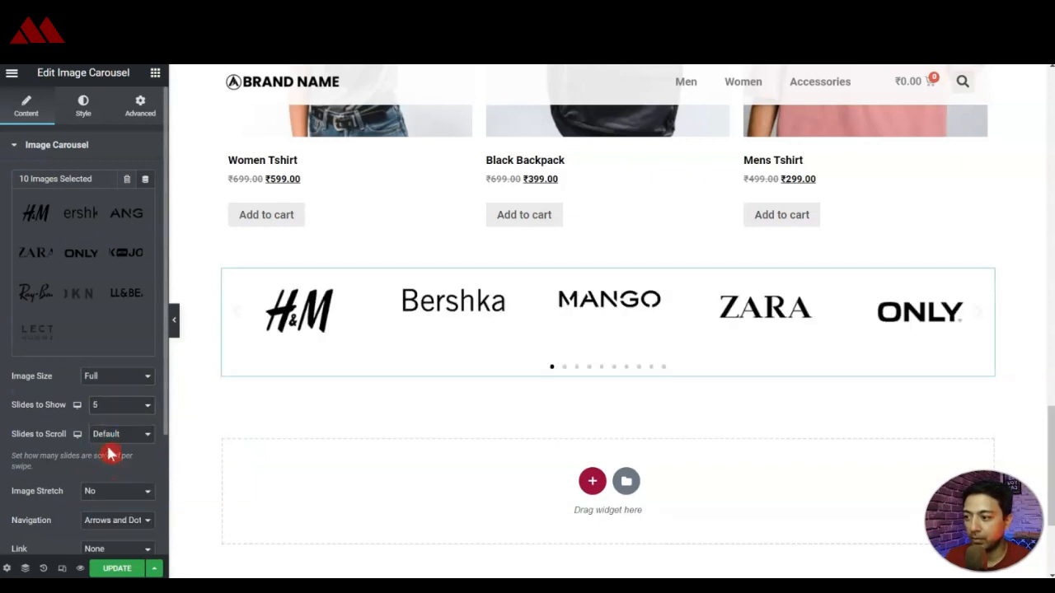
scroll(123, 432, "down", 2)
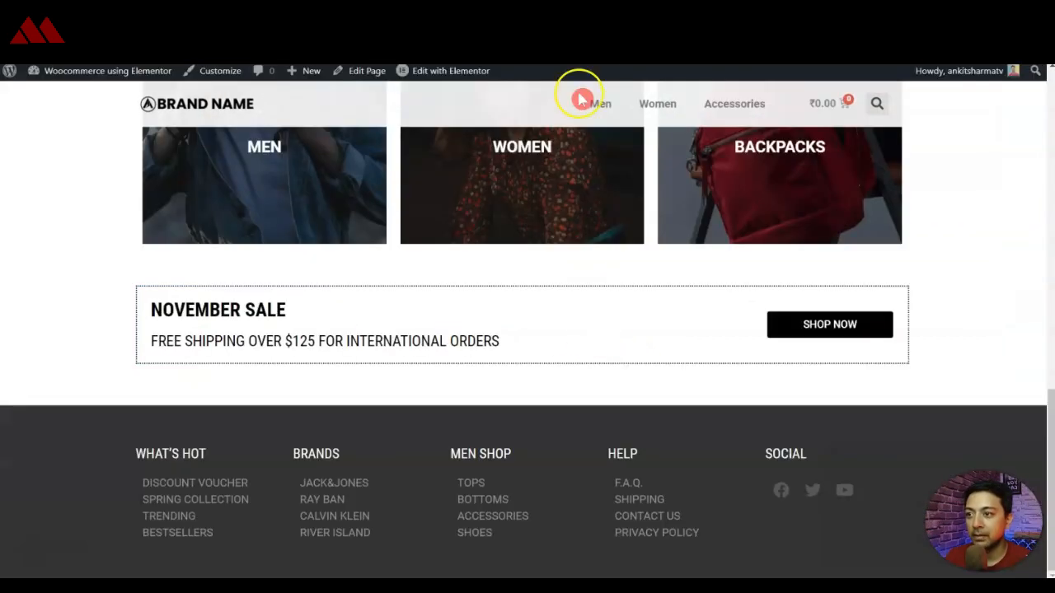
- Reload the live home page and check the brand logo carousel, BESTSELLERS, November Sale banner, TRENDING products and hero slider
left_click(76, 73)
scroll(1013, 261, "down", 10)
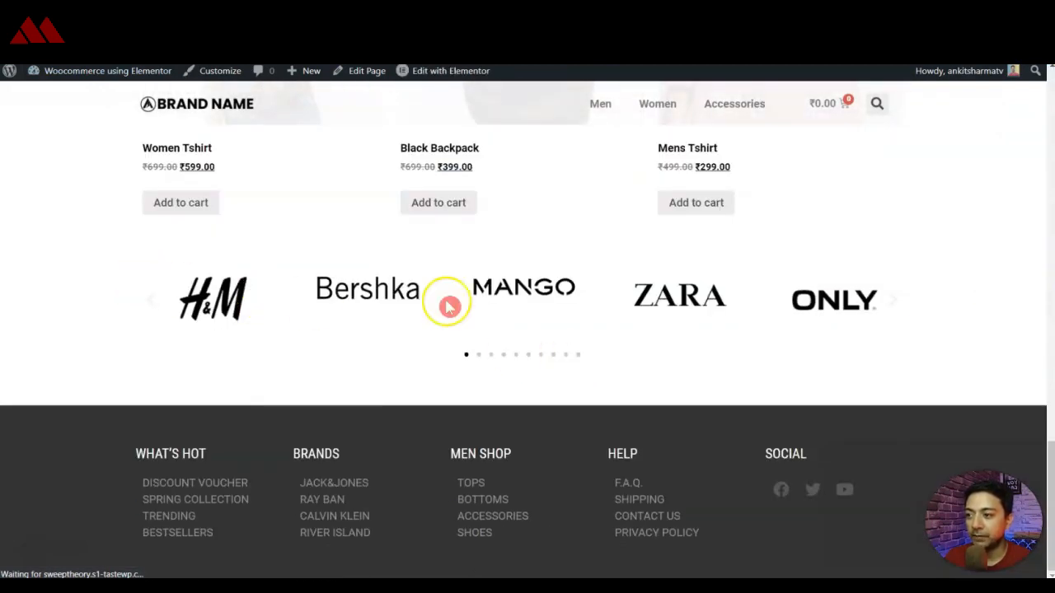
left_click_drag(587, 294, 206, 277)
left_click_drag(798, 299, 587, 304)
scroll(401, 301, "up", 3)
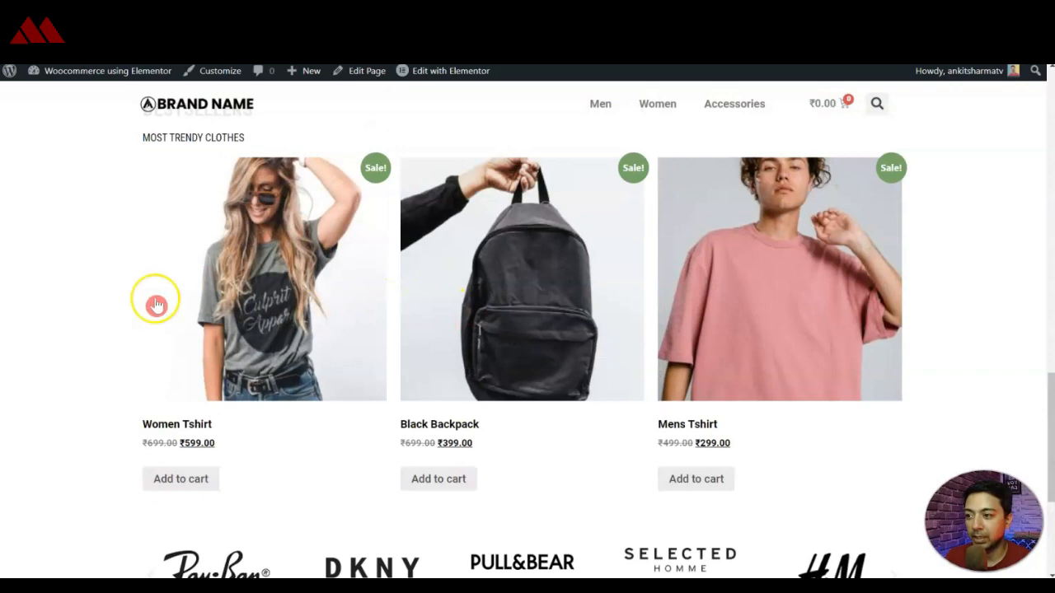
scroll(205, 302, "up", 2)
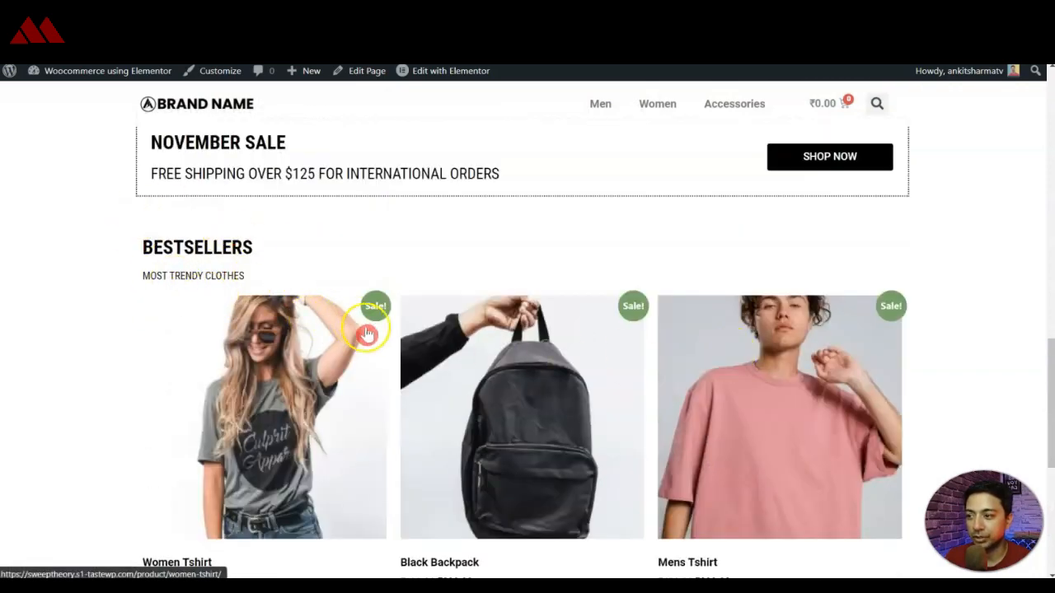
scroll(368, 333, "up", 6)
scroll(715, 216, "down", 10)
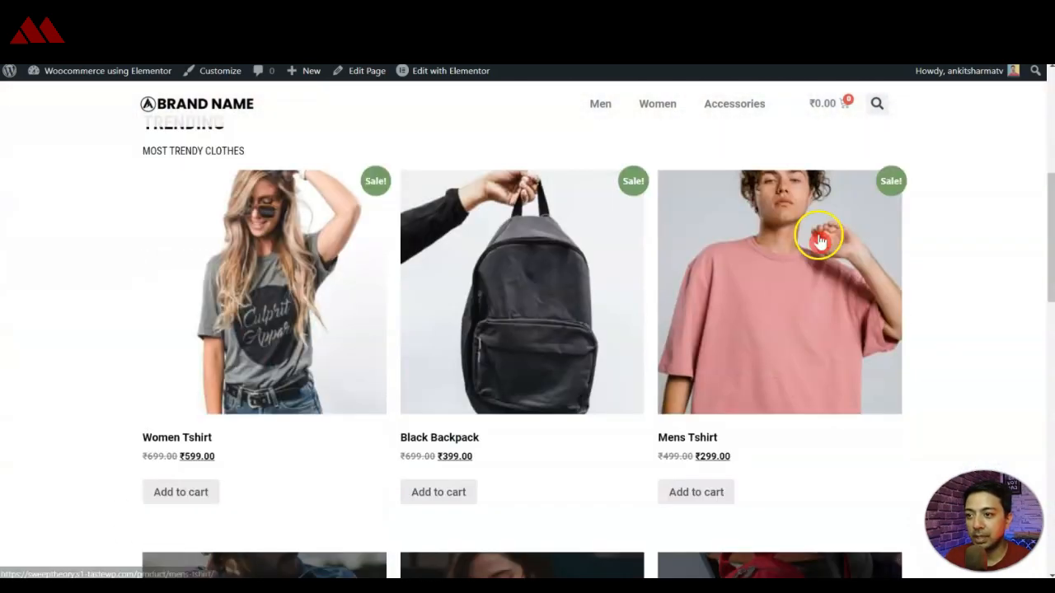
scroll(718, 252, "up", 6)
scroll(474, 312, "up", 5)
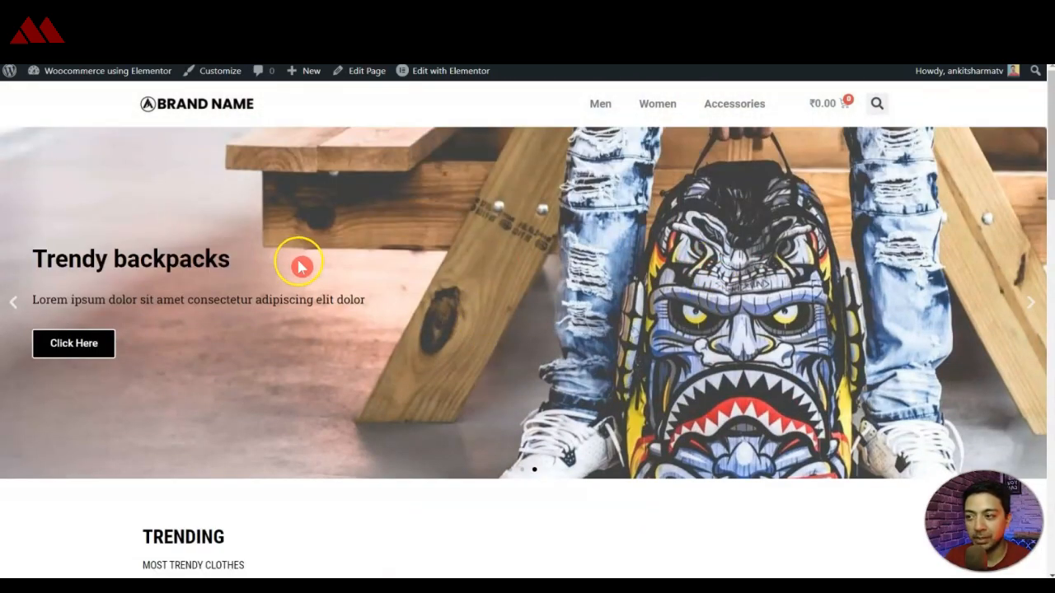
scroll(301, 266, "down", 10)
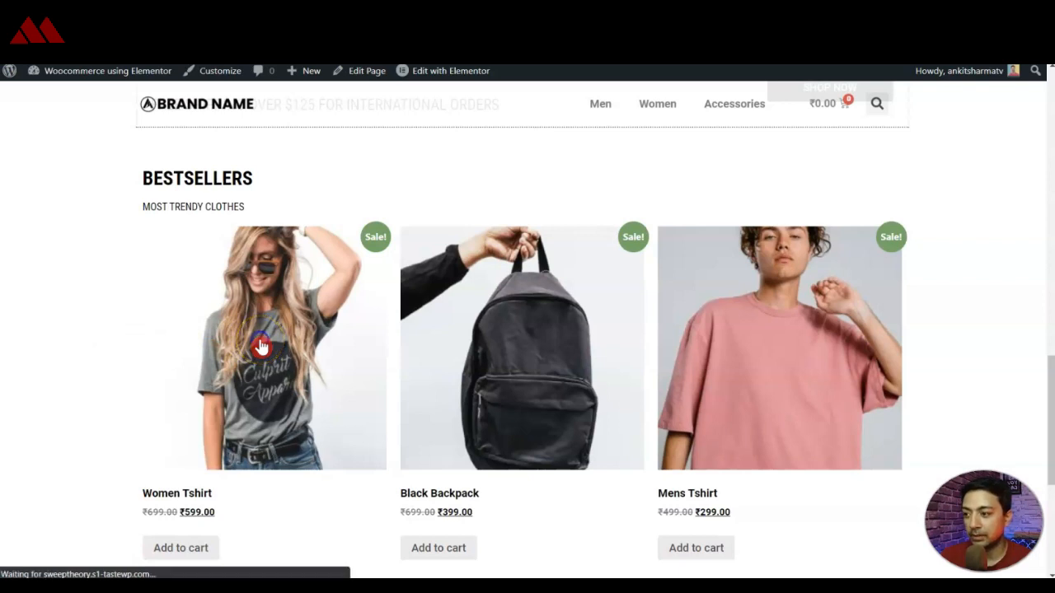
- Open the Women Tshirt product page, examine its default layout down to the description, and go to the Men category
left_click(260, 347)
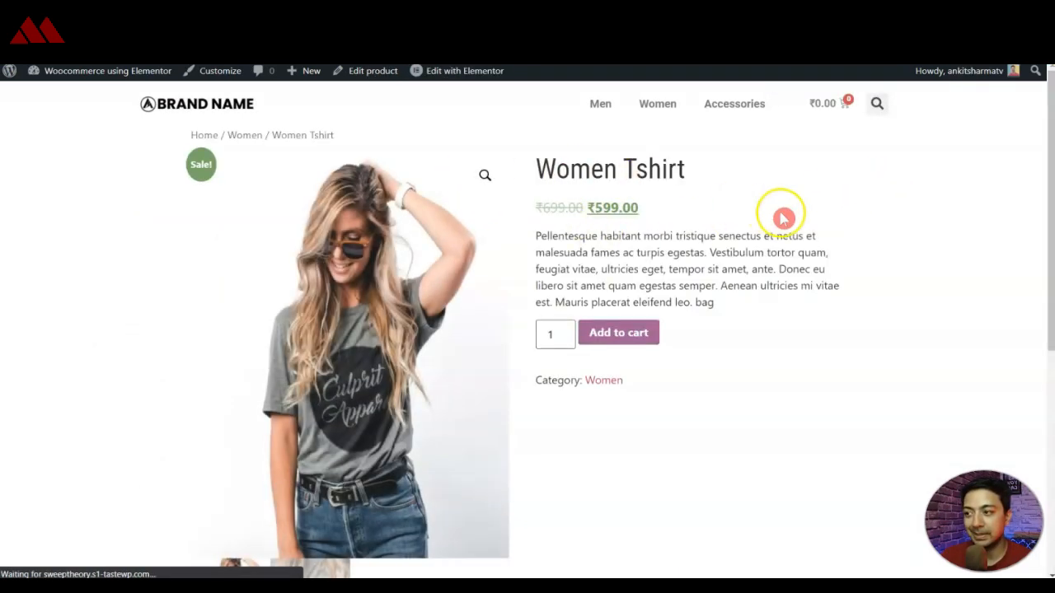
scroll(771, 314, "down", 3)
scroll(771, 314, "down", 2)
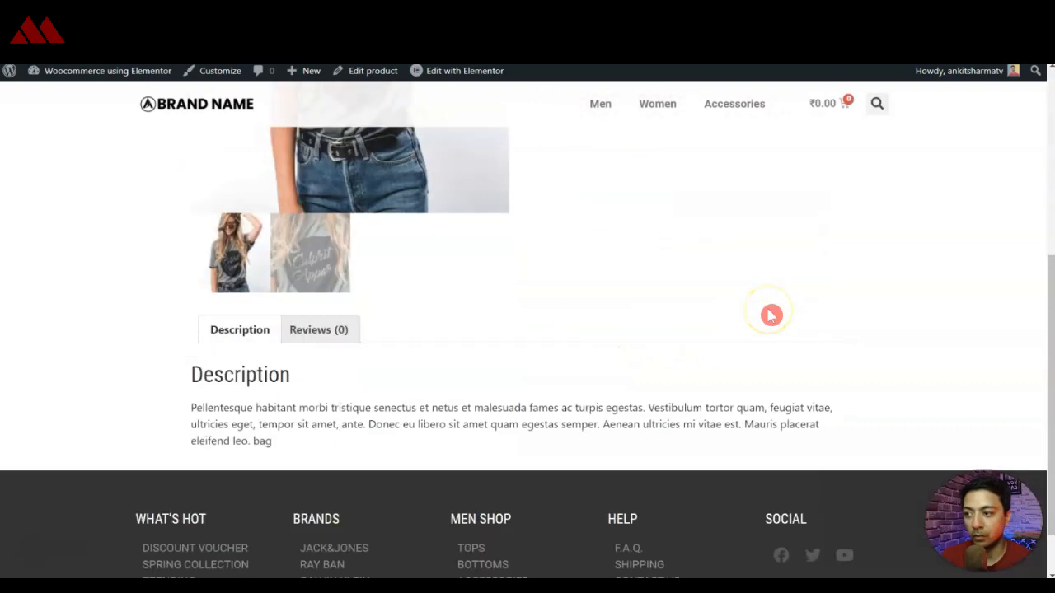
scroll(771, 314, "up", 6)
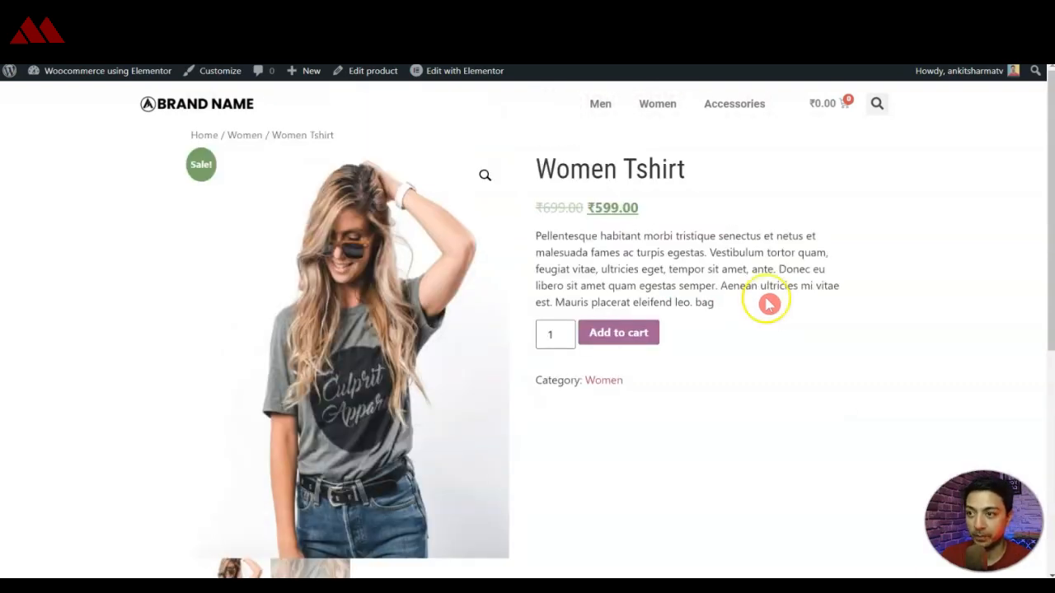
left_click(600, 104)
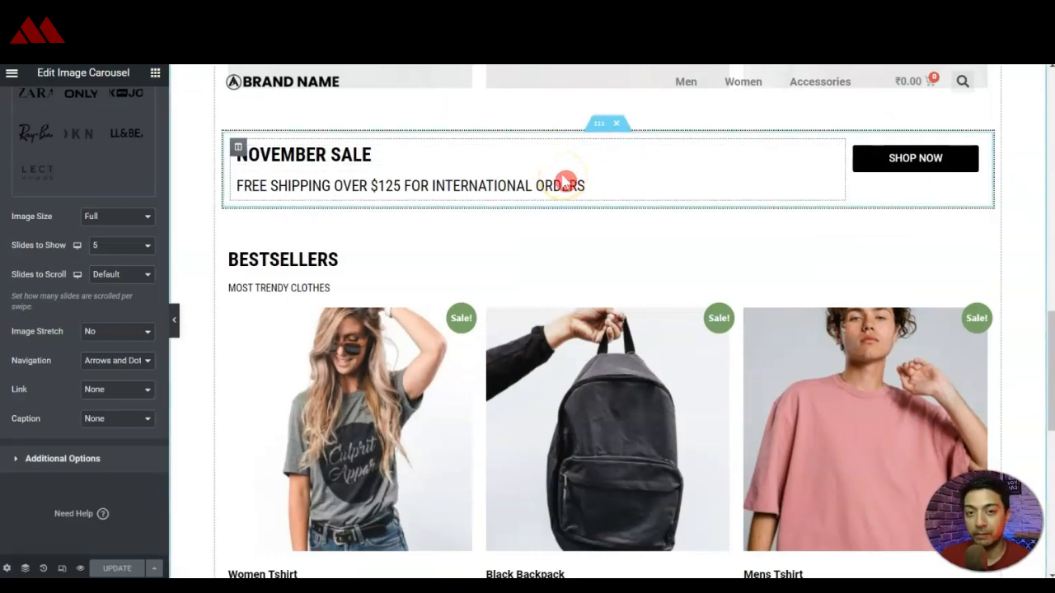
- Exit the page editor to the WordPress dashboard and add a new Single Product template in the Theme Builder
left_click(16, 72)
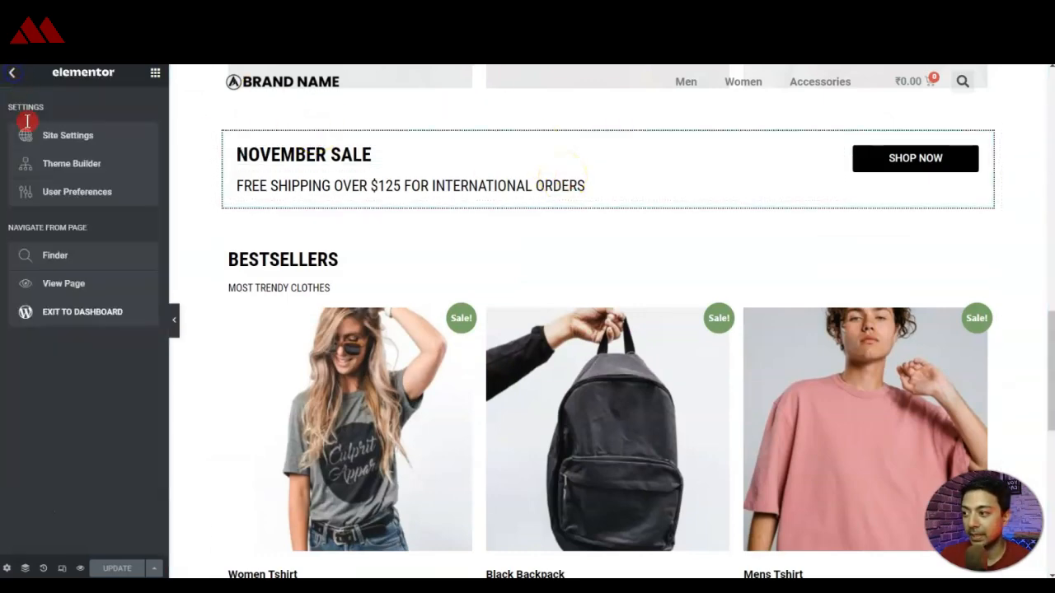
left_click(64, 324)
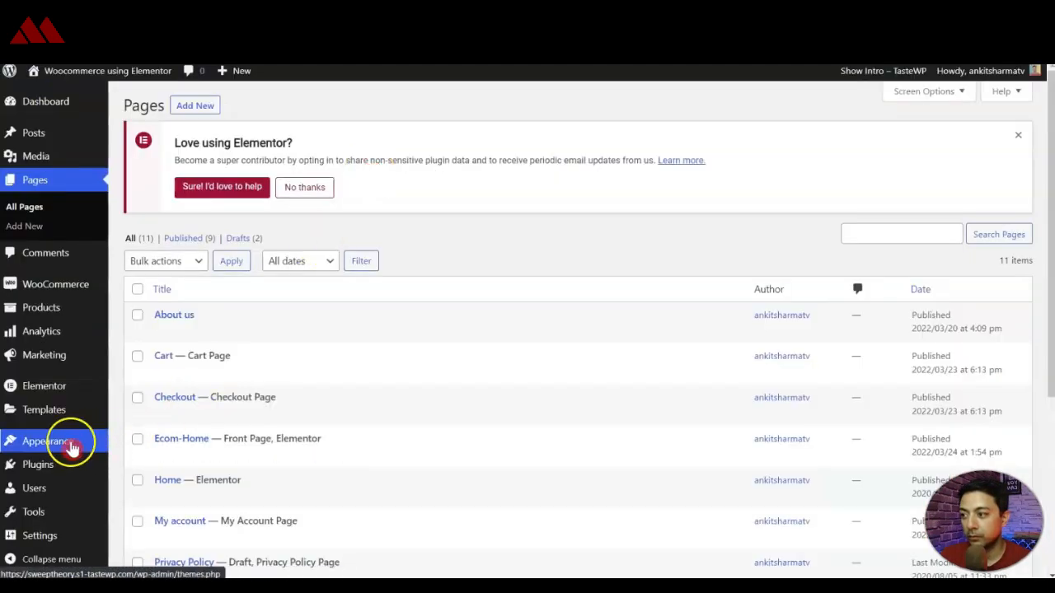
mouse_move(38, 412)
left_click(157, 459)
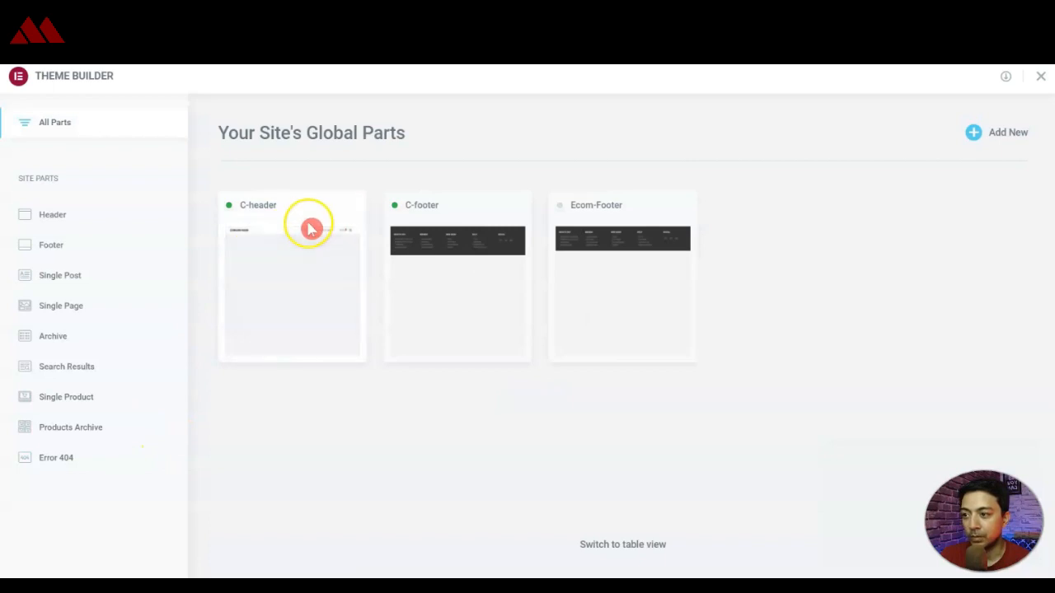
left_click(61, 405)
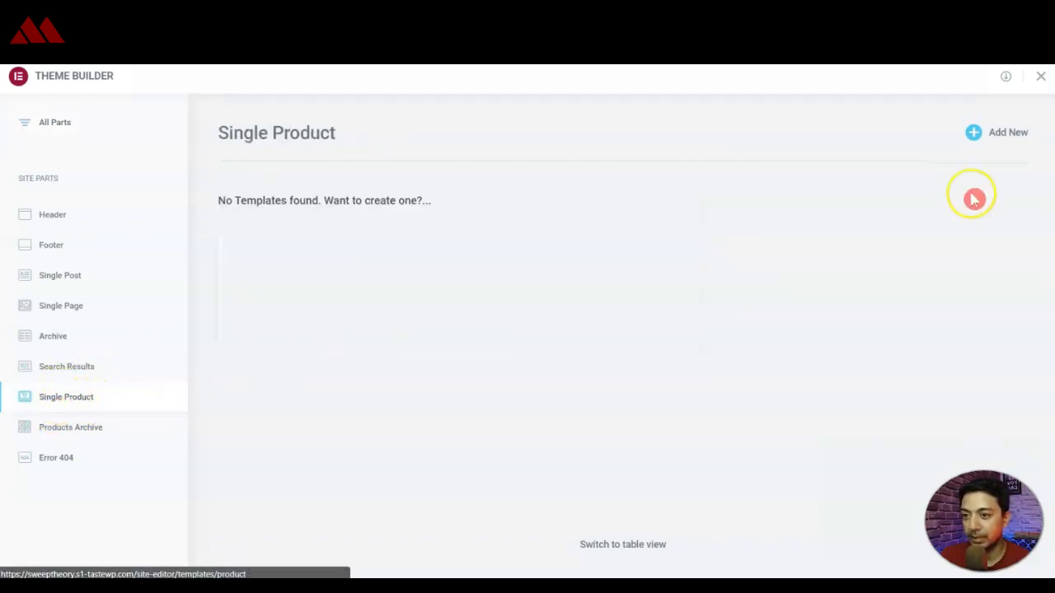
left_click(997, 139)
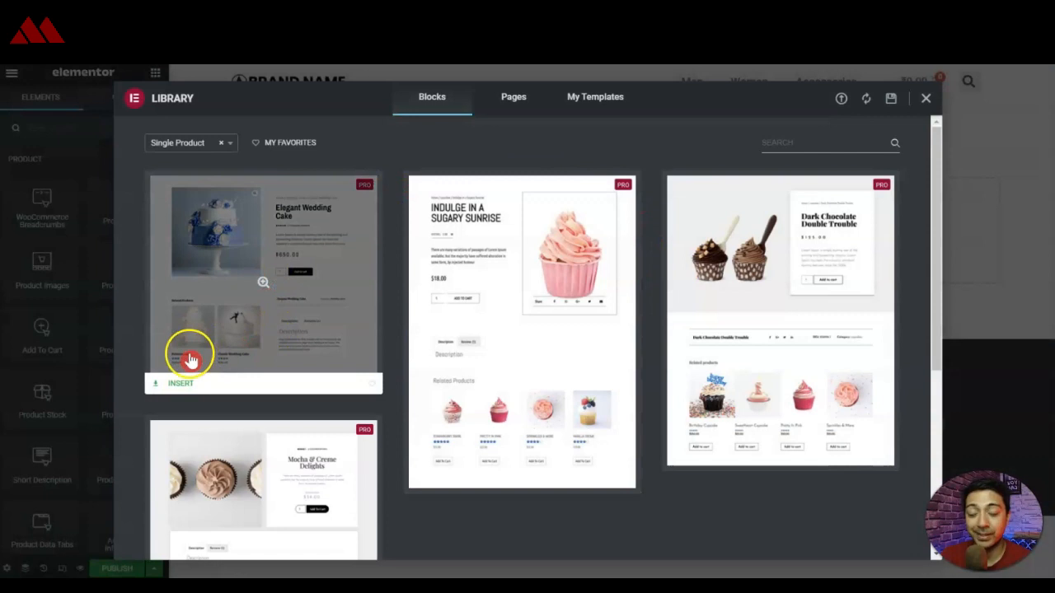
- Browse the Single Product blocks and insert the "Dark Chocolate Double Trouble" layout
scroll(401, 367, "down", 4)
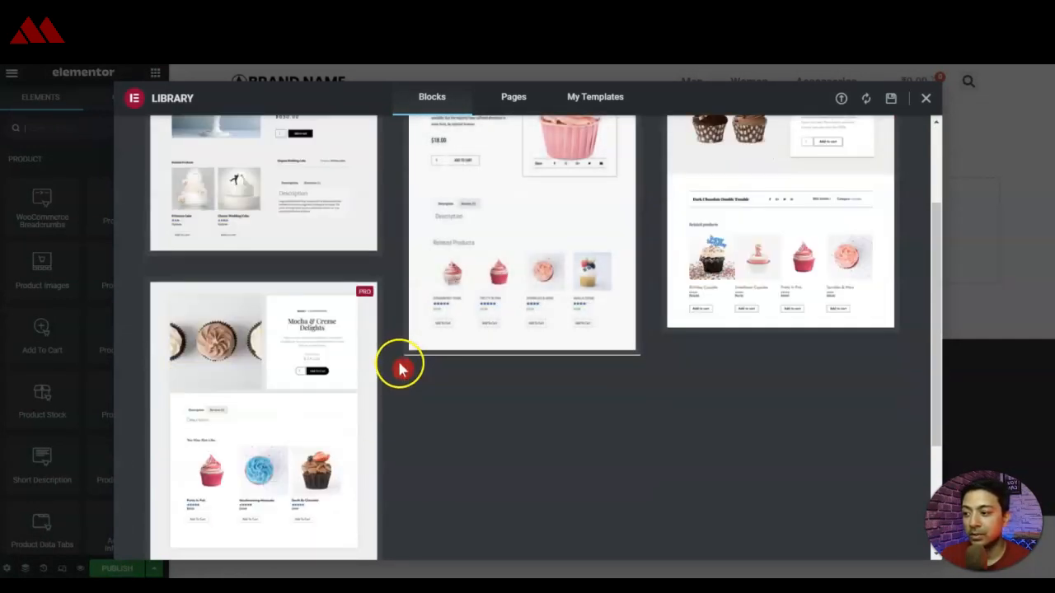
scroll(394, 370, "up", 4)
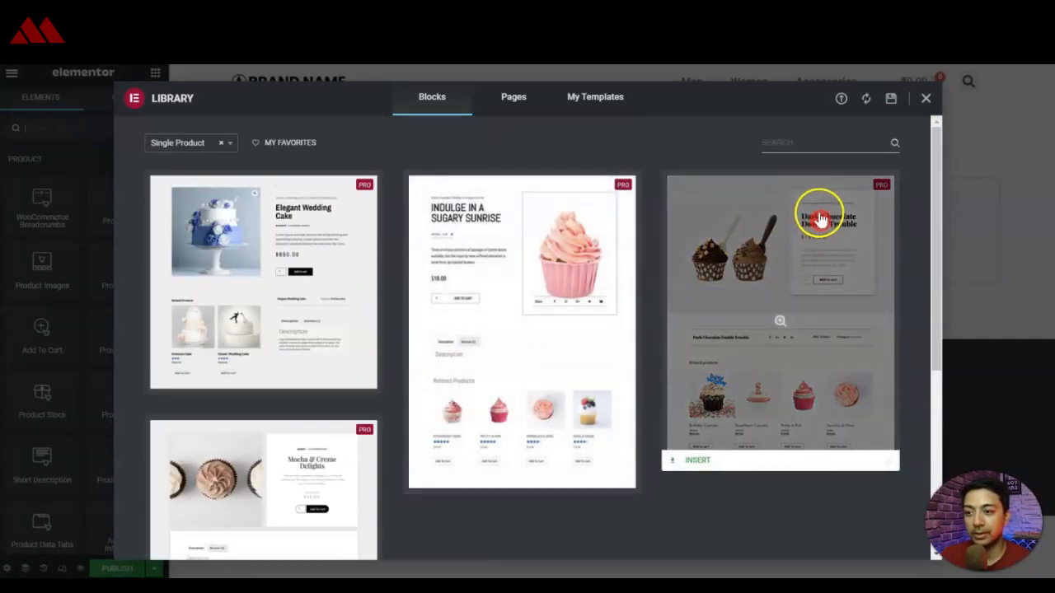
left_click(698, 463)
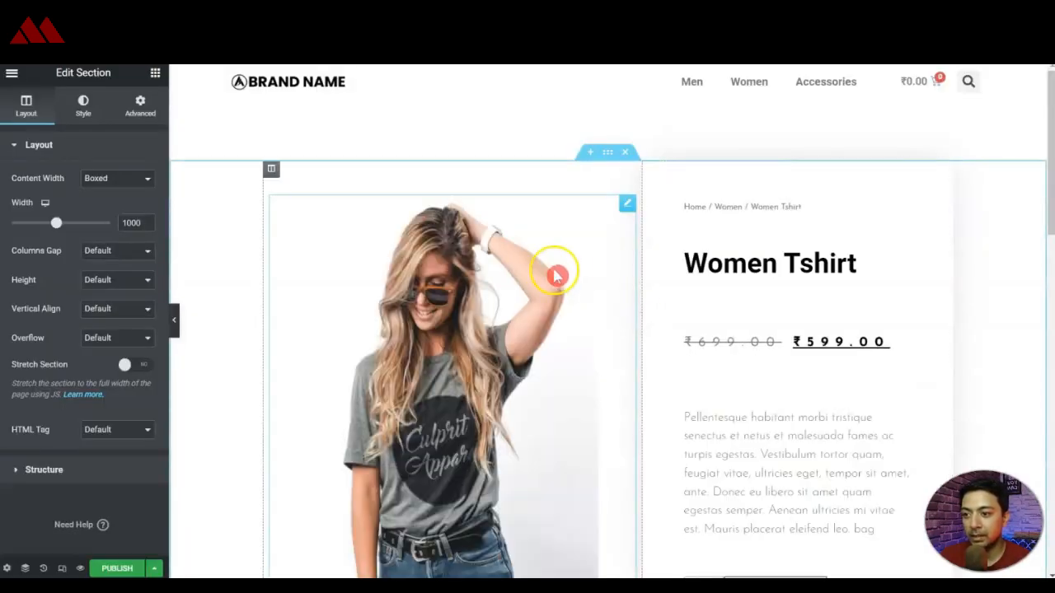
- Delete the empty inner section between the title, social and category row and the product description tabs
scroll(718, 264, "down", 7)
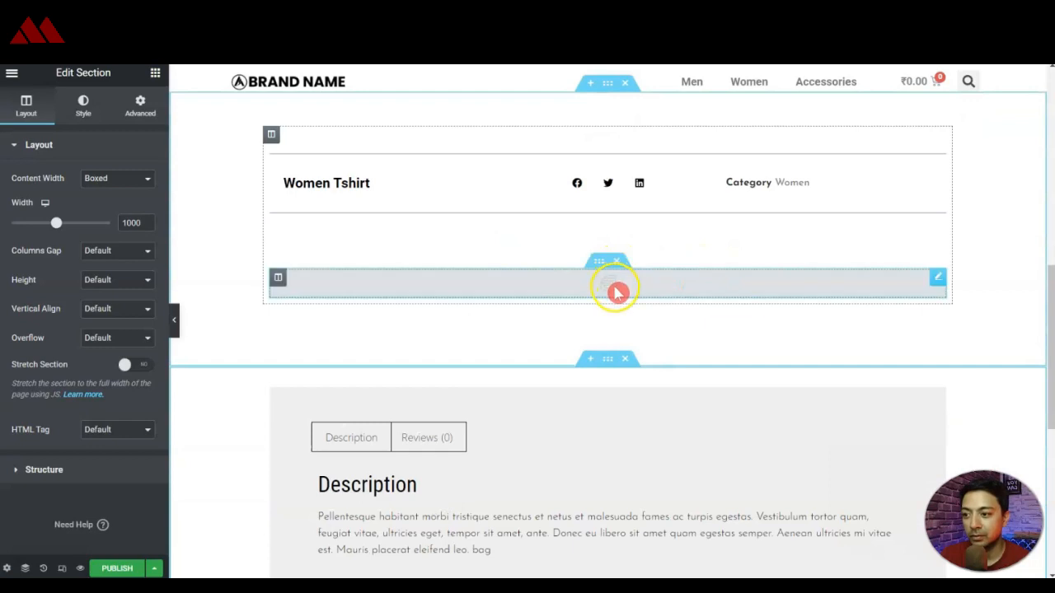
scroll(517, 309, "down", 3)
left_click(474, 306)
scroll(403, 278, "up", 3)
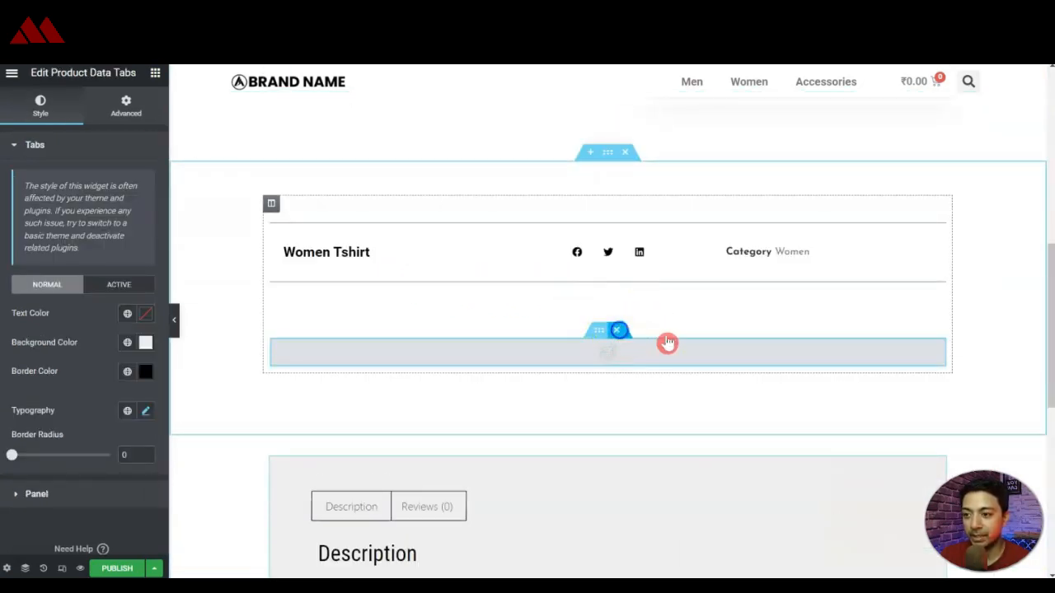
left_click(618, 331)
- Publish the single product template with the condition Include Products and check it on the live Mens Tshirt page
scroll(709, 333, "up", 7)
left_click(130, 570)
left_click(502, 399)
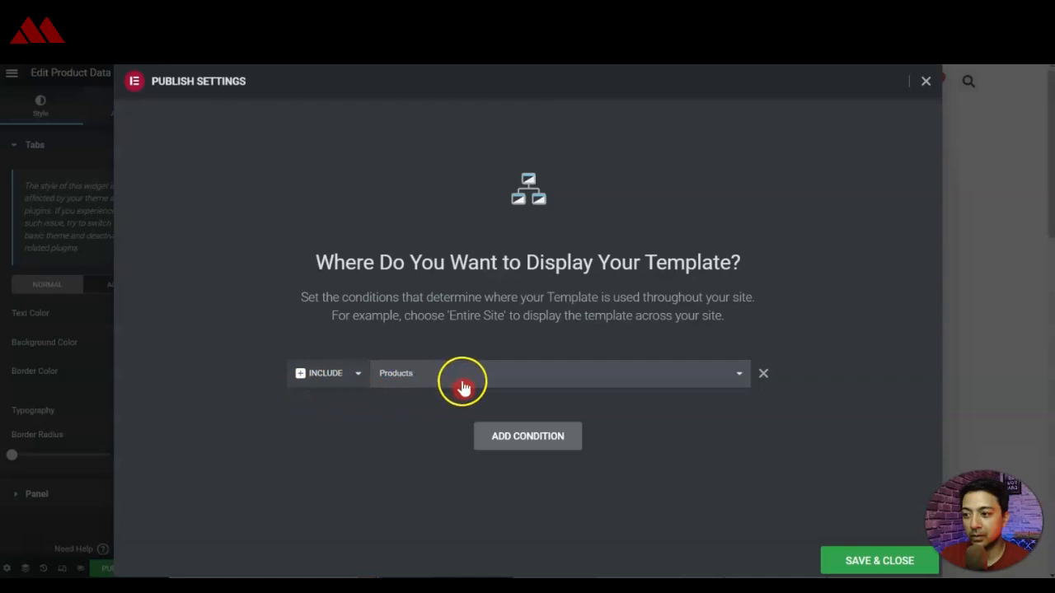
left_click(822, 571)
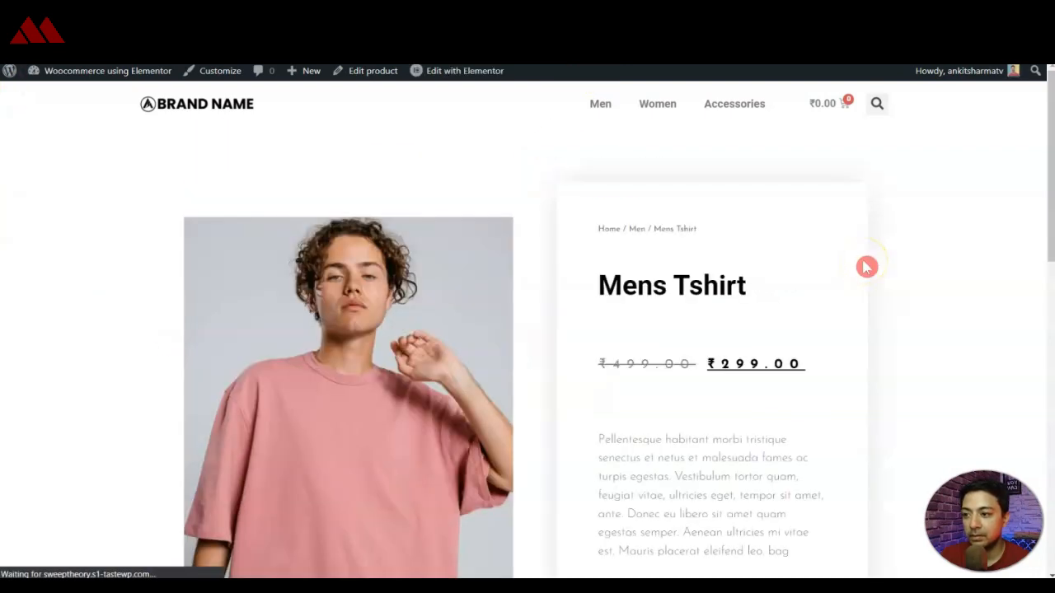
scroll(843, 268, "down", 3)
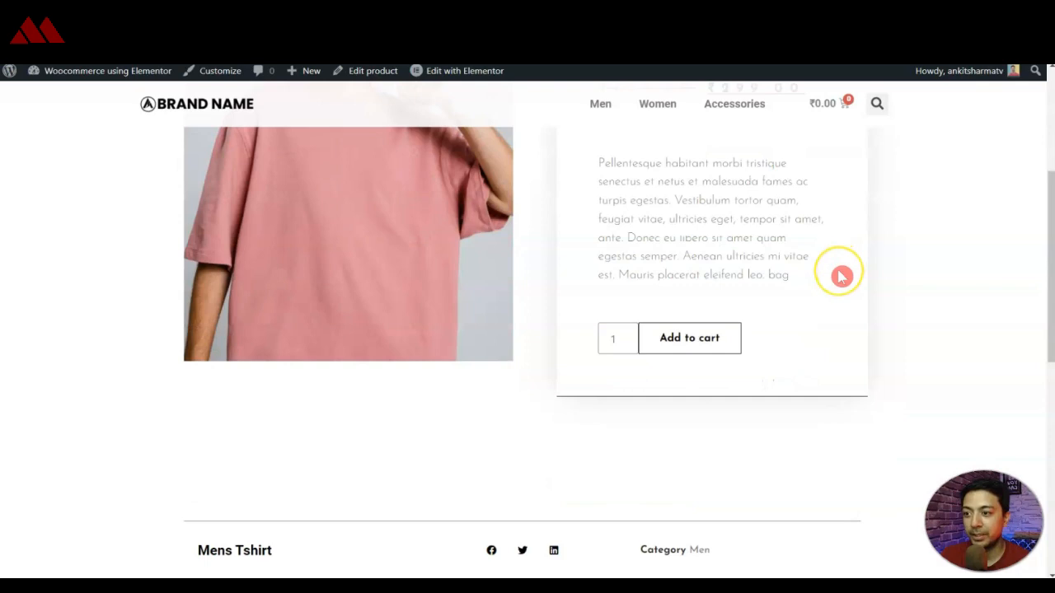
scroll(842, 276, "down", 6)
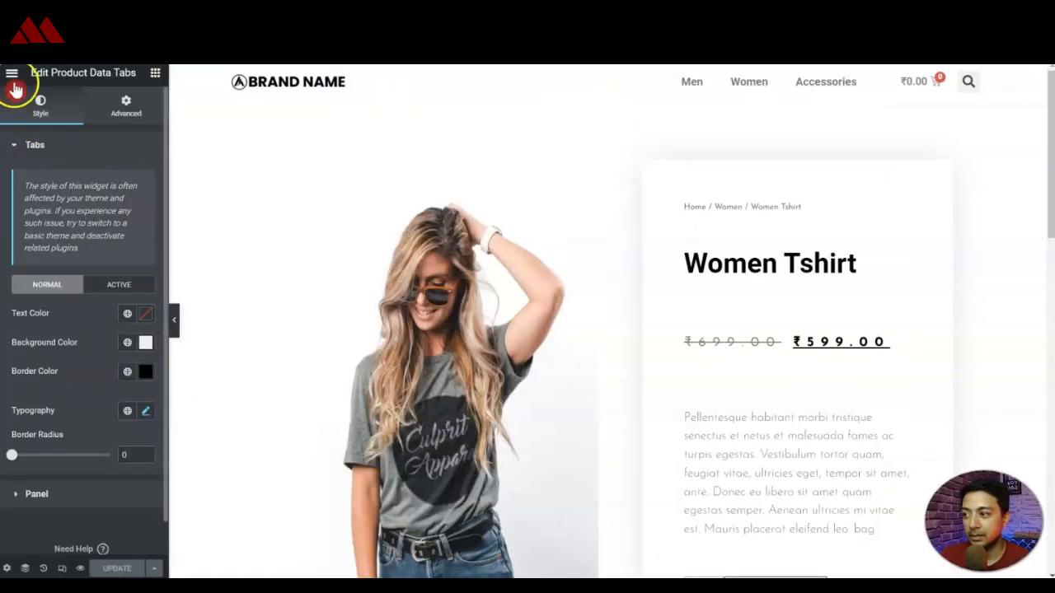
- Add a new Products Archive template in the Theme Builder and insert the block with the centred "Products" heading and four columns
left_click(11, 74)
left_click(37, 169)
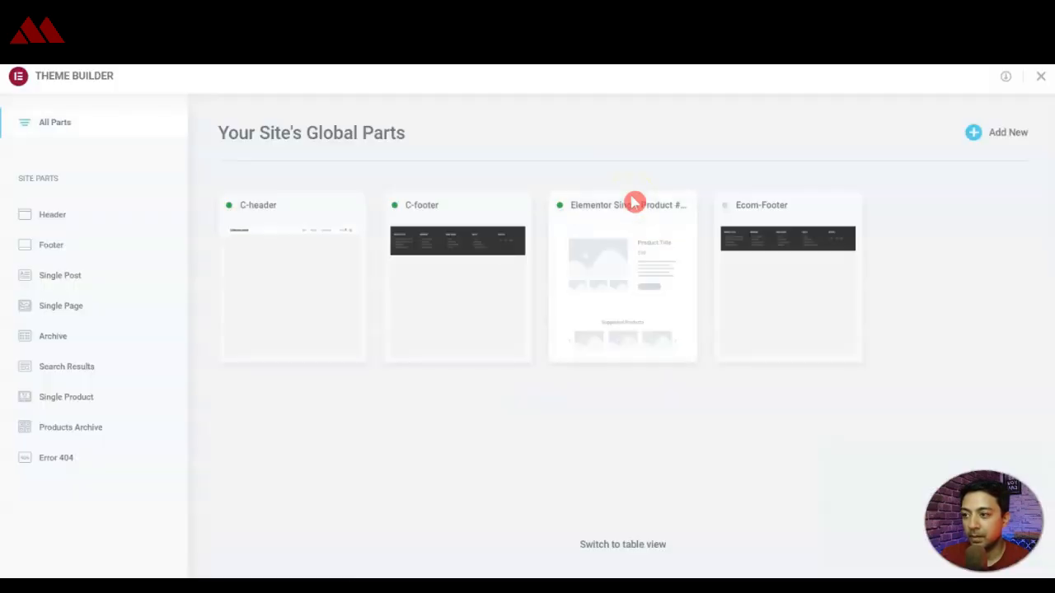
left_click(64, 431)
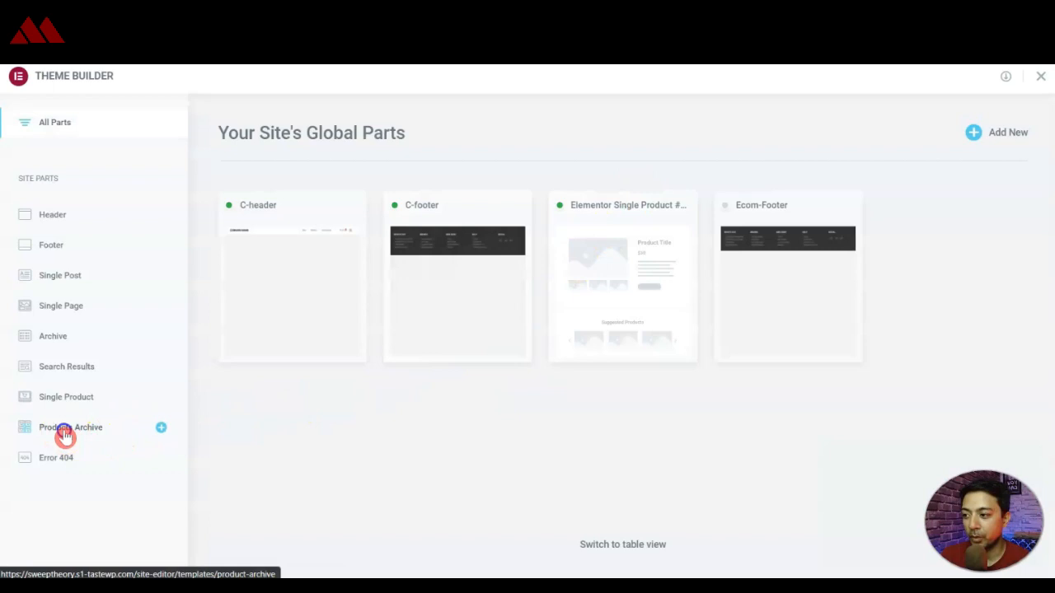
left_click(161, 429)
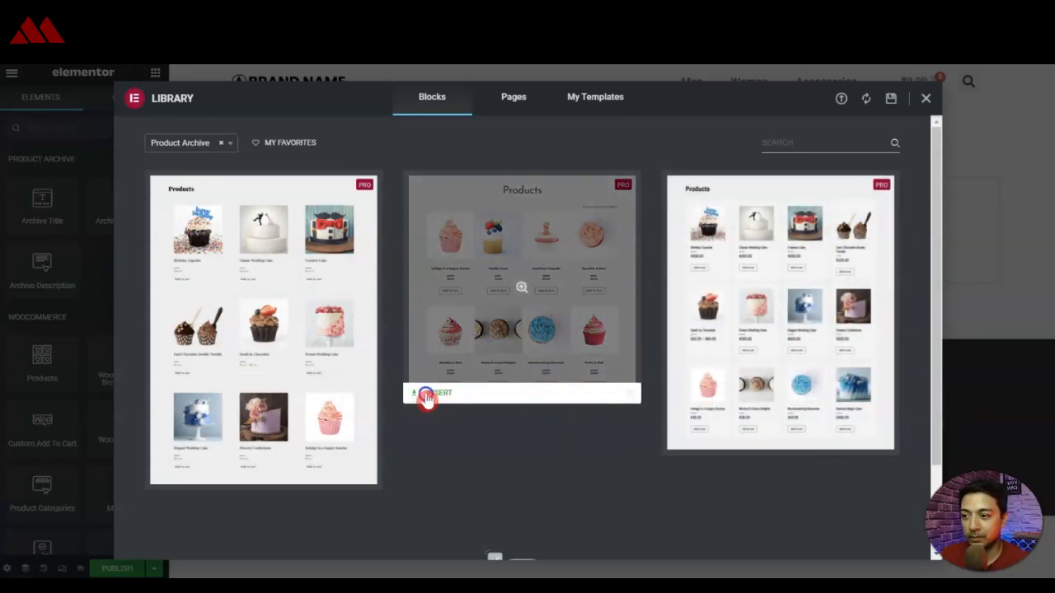
left_click(424, 393)
scroll(492, 370, "down", 5)
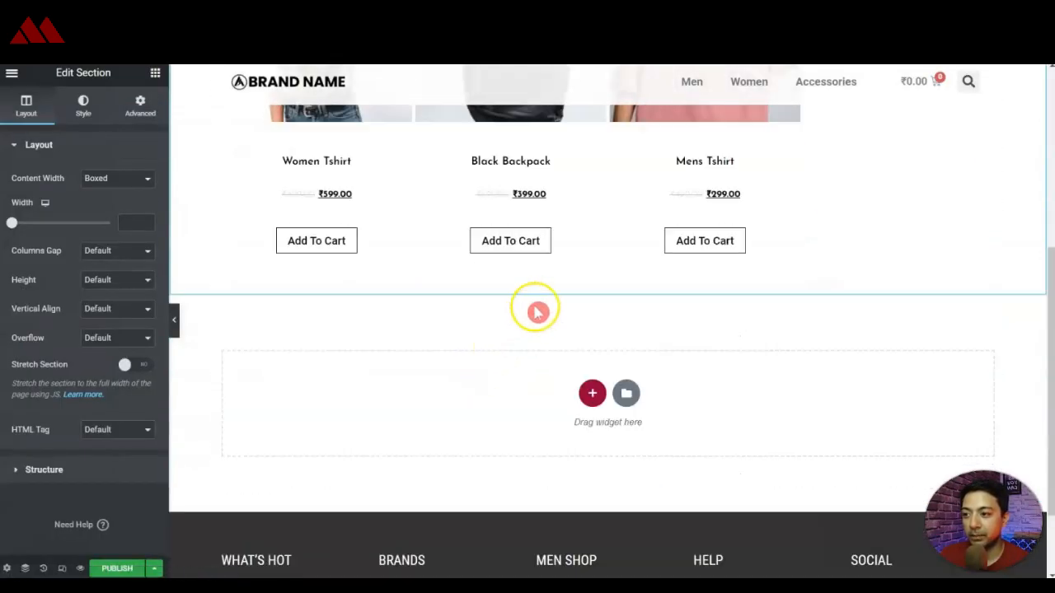
- Publish the archive template with the condition Include All Product Archives
left_click(151, 566)
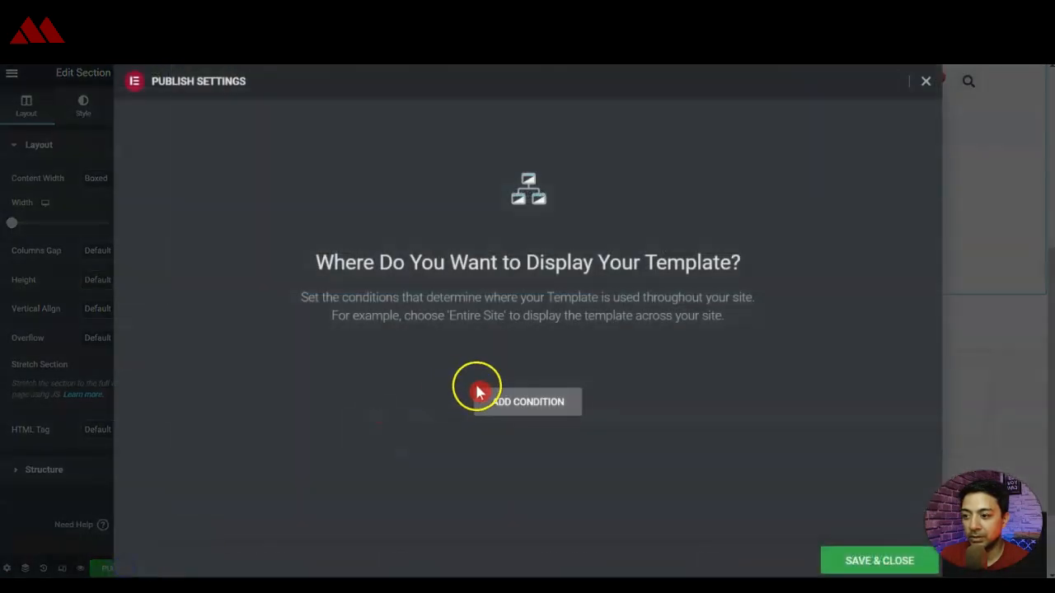
left_click(527, 403)
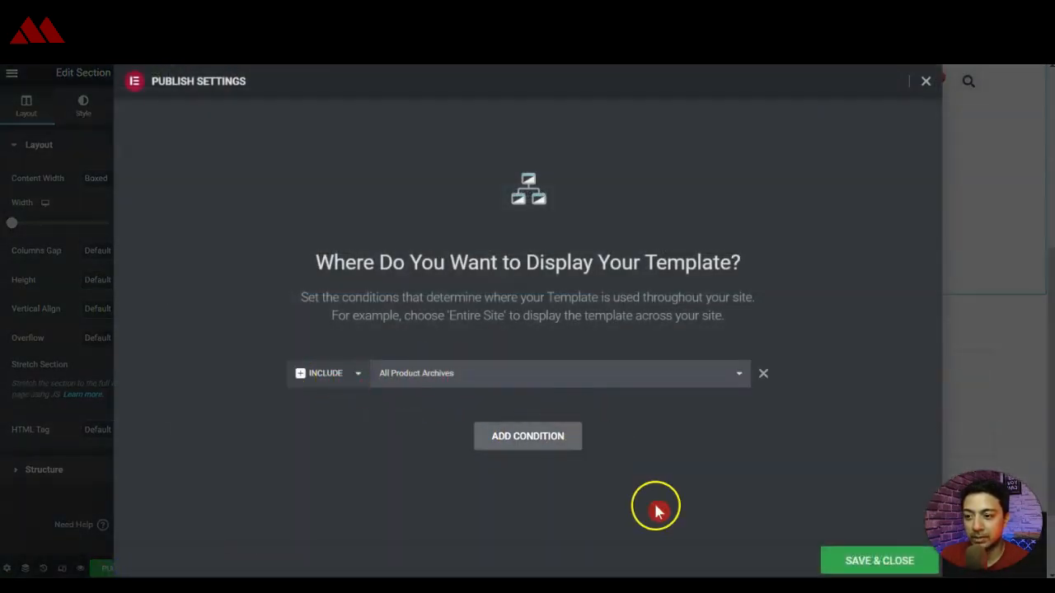
left_click(839, 570)
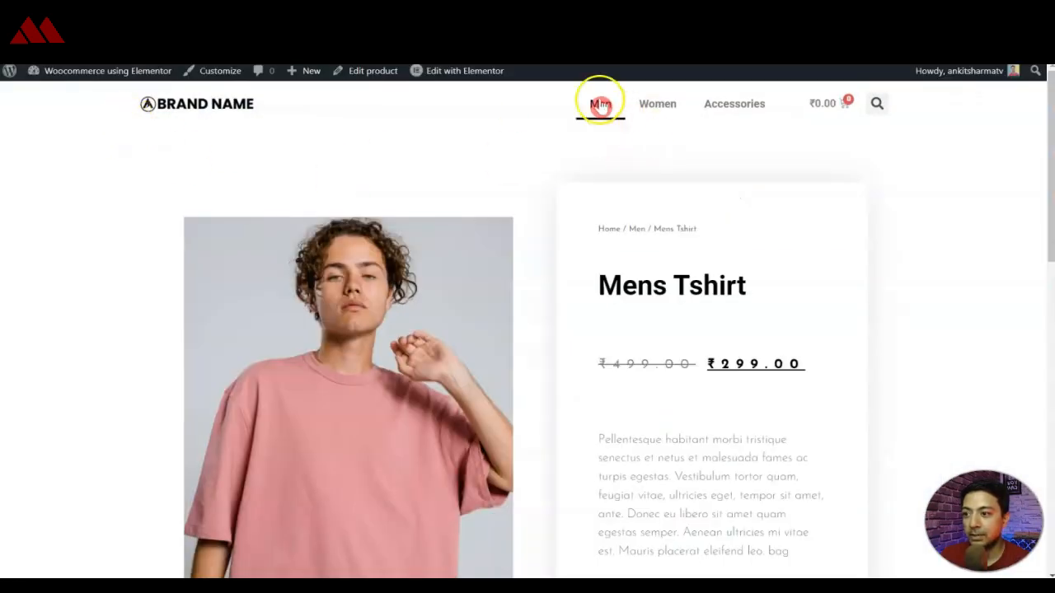
- Check the live Men category page down to its products' Add To Cart buttons and return to the home page
left_click(600, 105)
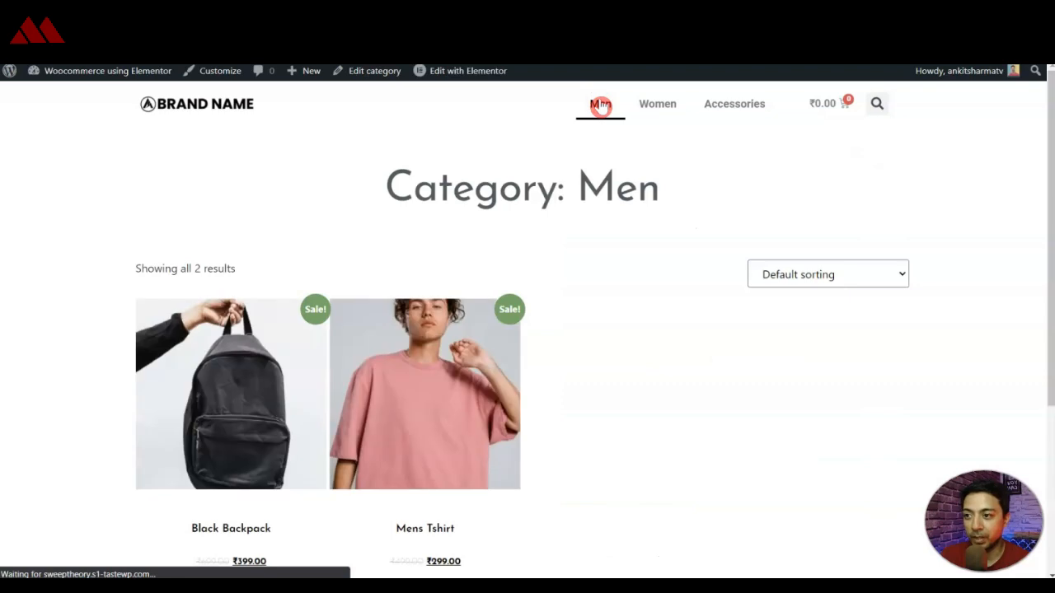
scroll(620, 211, "down", 3)
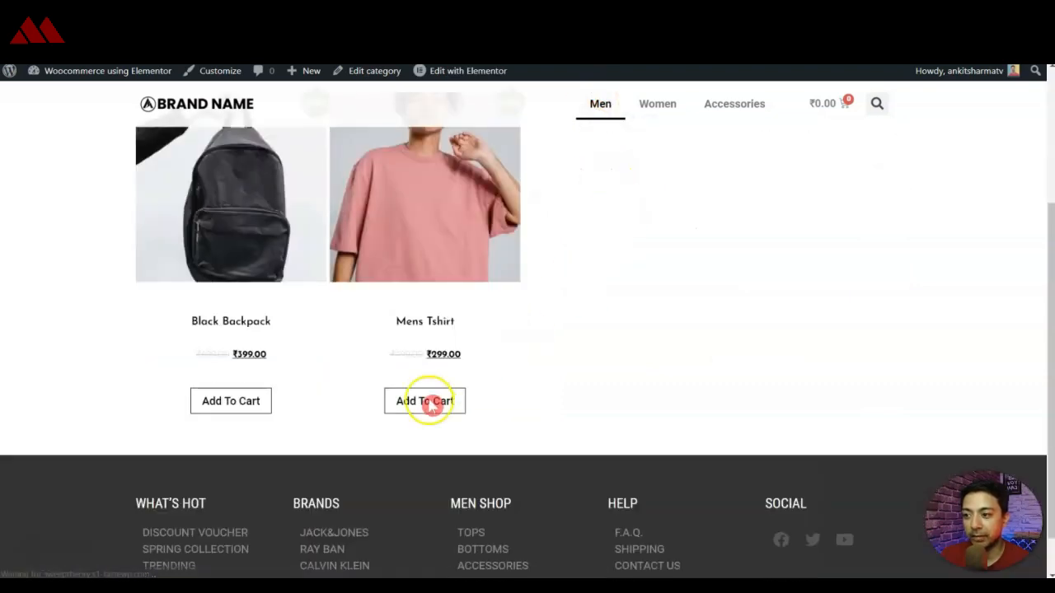
scroll(412, 379, "up", 3)
left_click(223, 105)
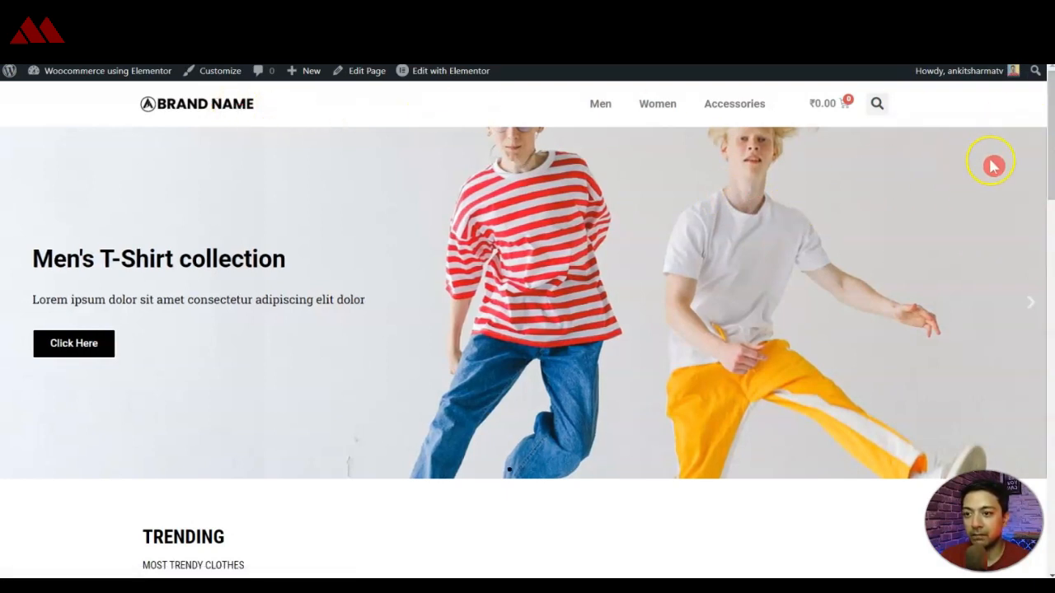
mouse_move(1048, 157)
left_mouse_down()
mouse_move(1043, 179)
mouse_move(1049, 149)
left_mouse_up()
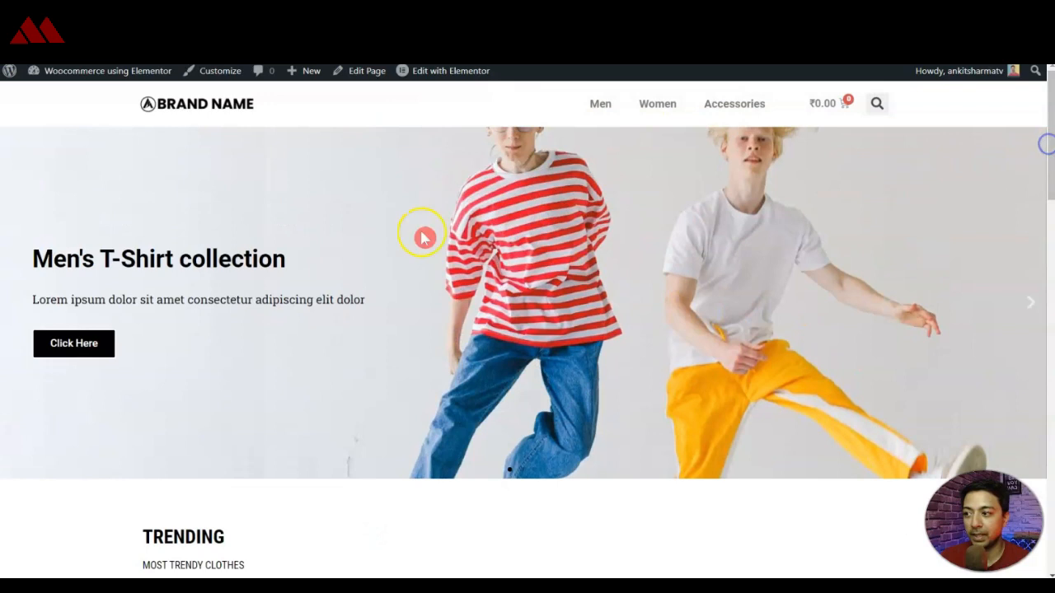
- Review the live home page from the hero slider through the category tiles and sale banner down to the brand logos and footer
scroll(715, 286, "down", 8)
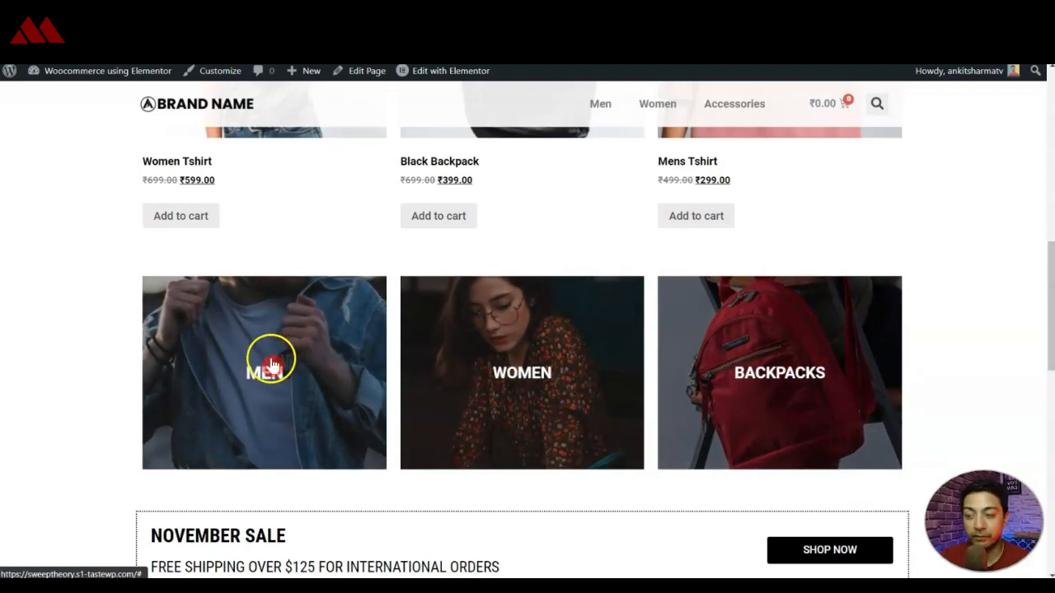
scroll(476, 360, "down", 2)
scroll(477, 358, "down", 5)
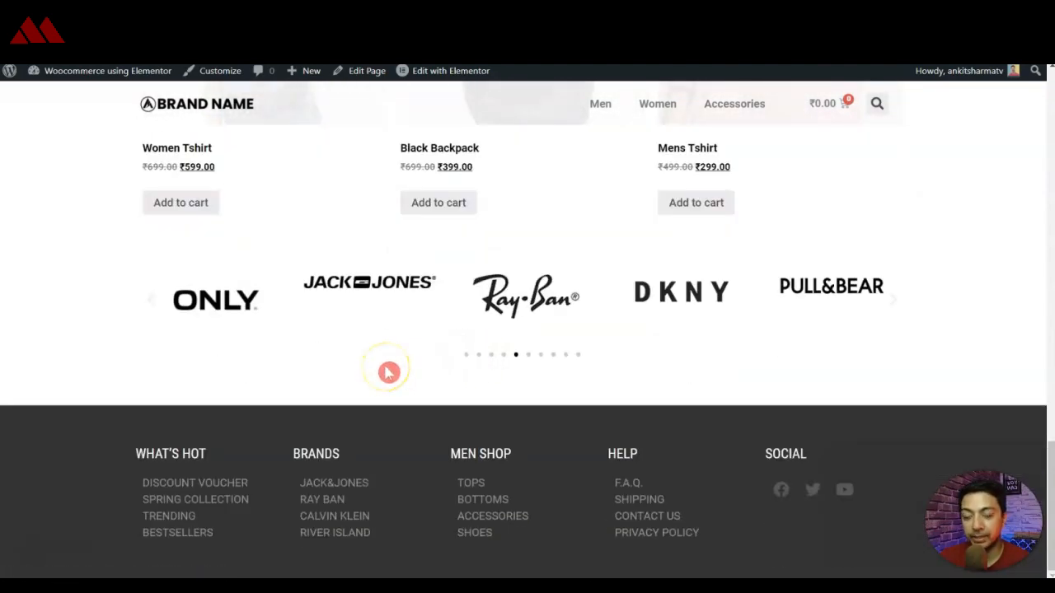
- Open the Mens Tshirt product from the live Men category page and review its page down through the Description section
left_click(600, 104)
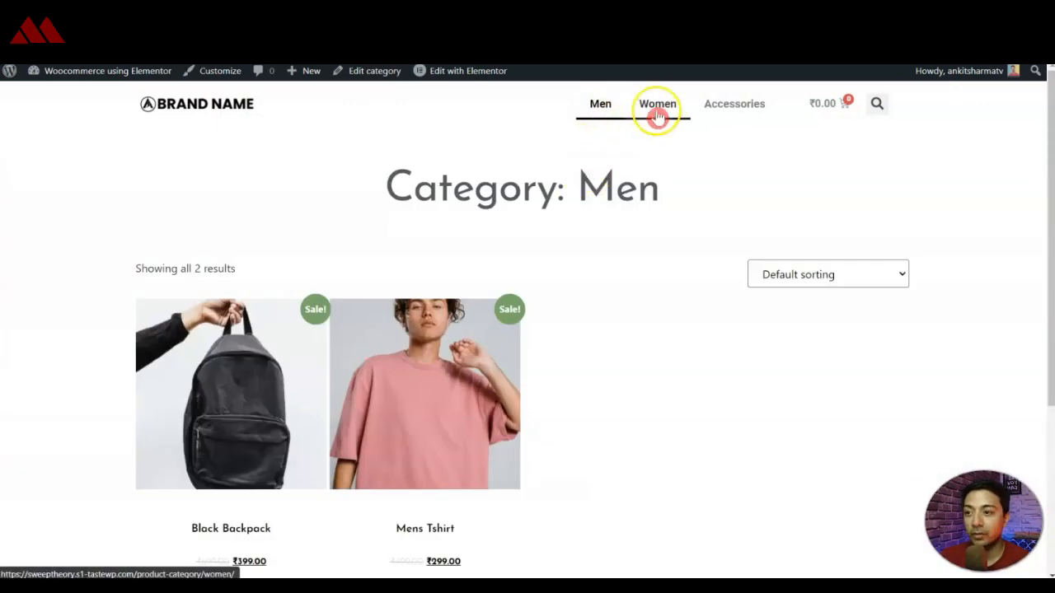
left_click(426, 356)
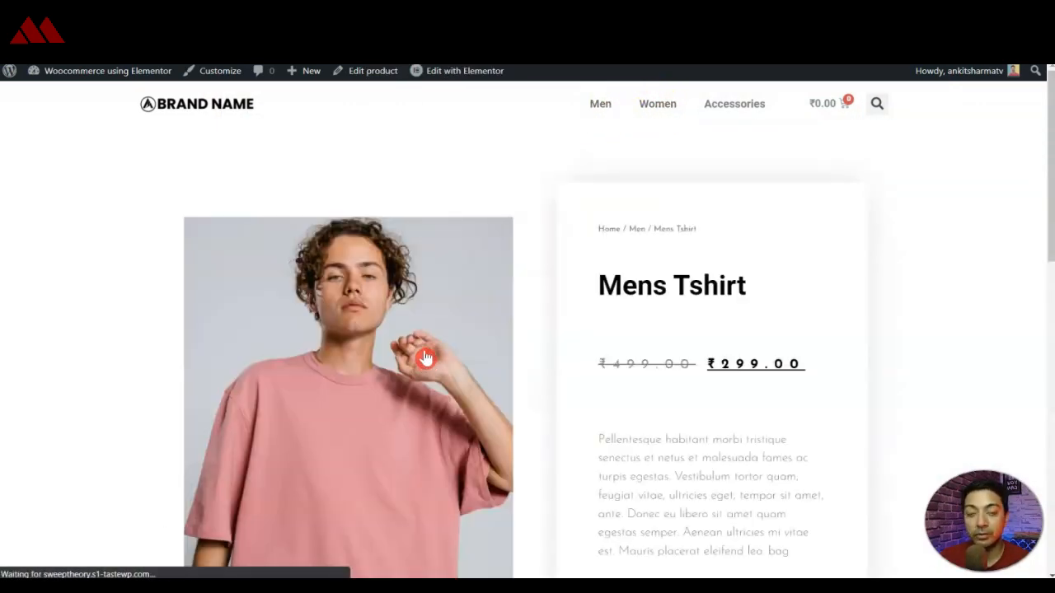
scroll(426, 356, "down", 8)
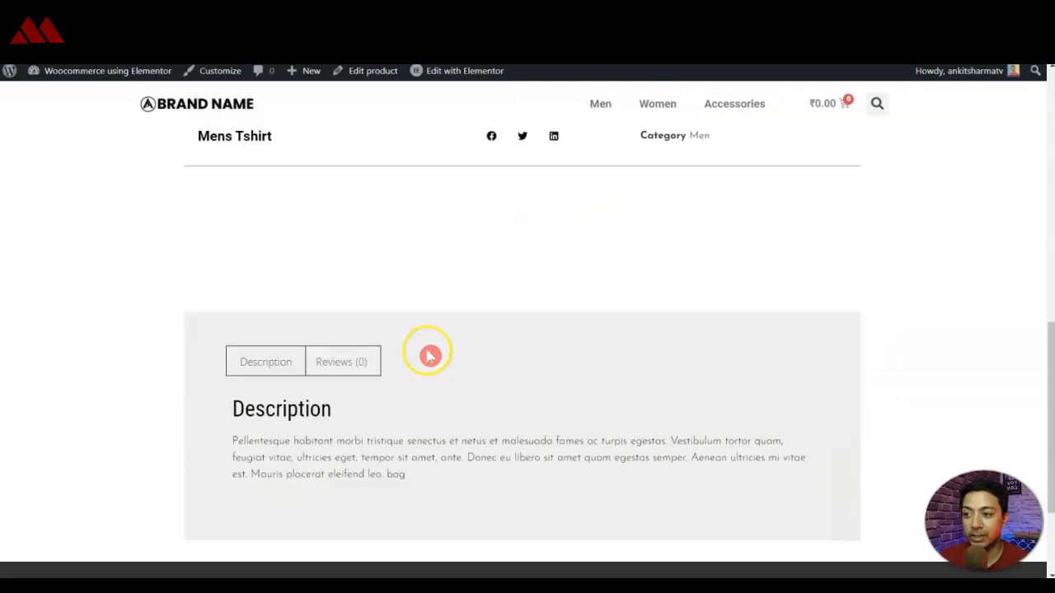
scroll(426, 356, "down", 3)
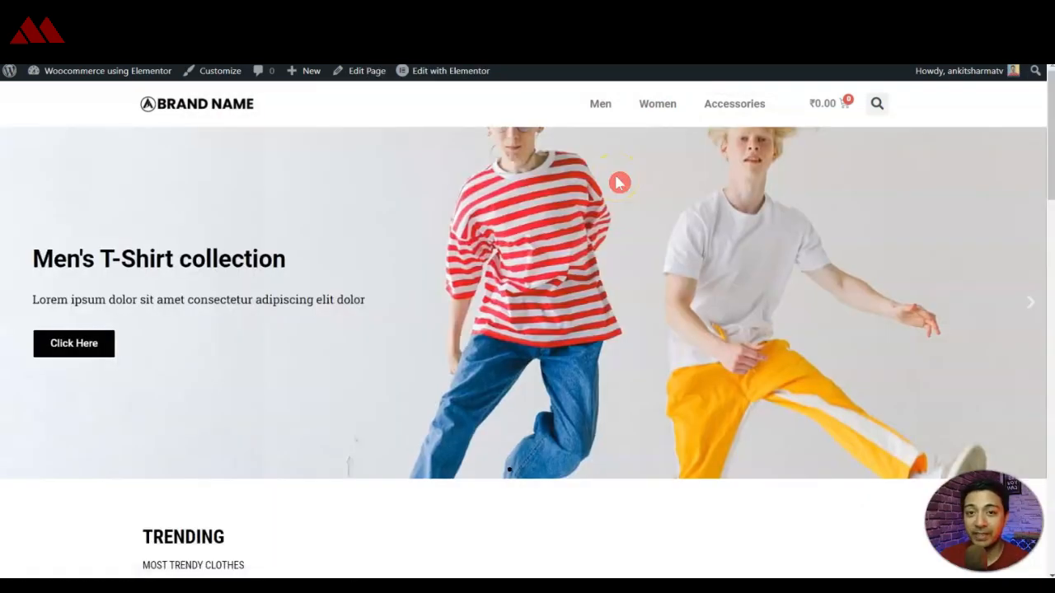